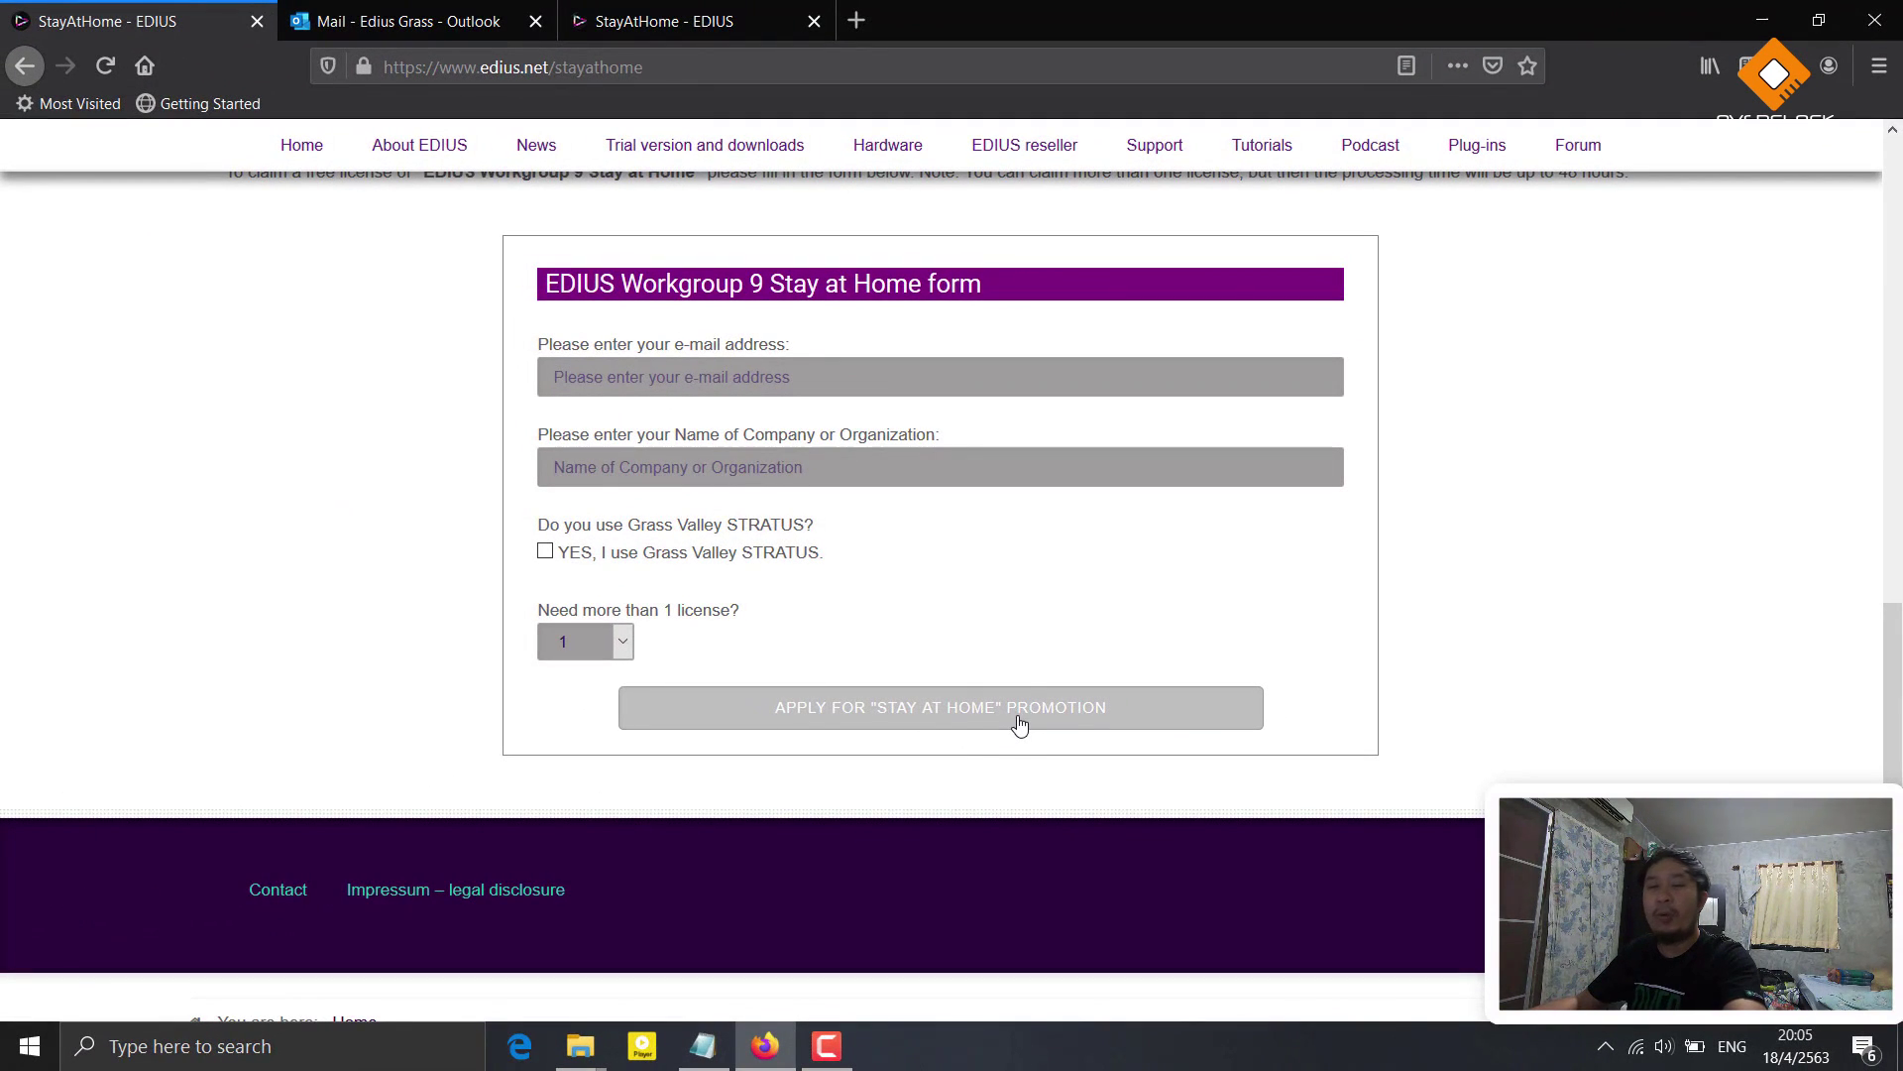
Switch to the Outlook mailbox, check Junk Email for the EDIUS message, and open the "Please confirm your e-mail address" mail in the inbox
{"action": "left_click", "coordinate": [437, 29]}
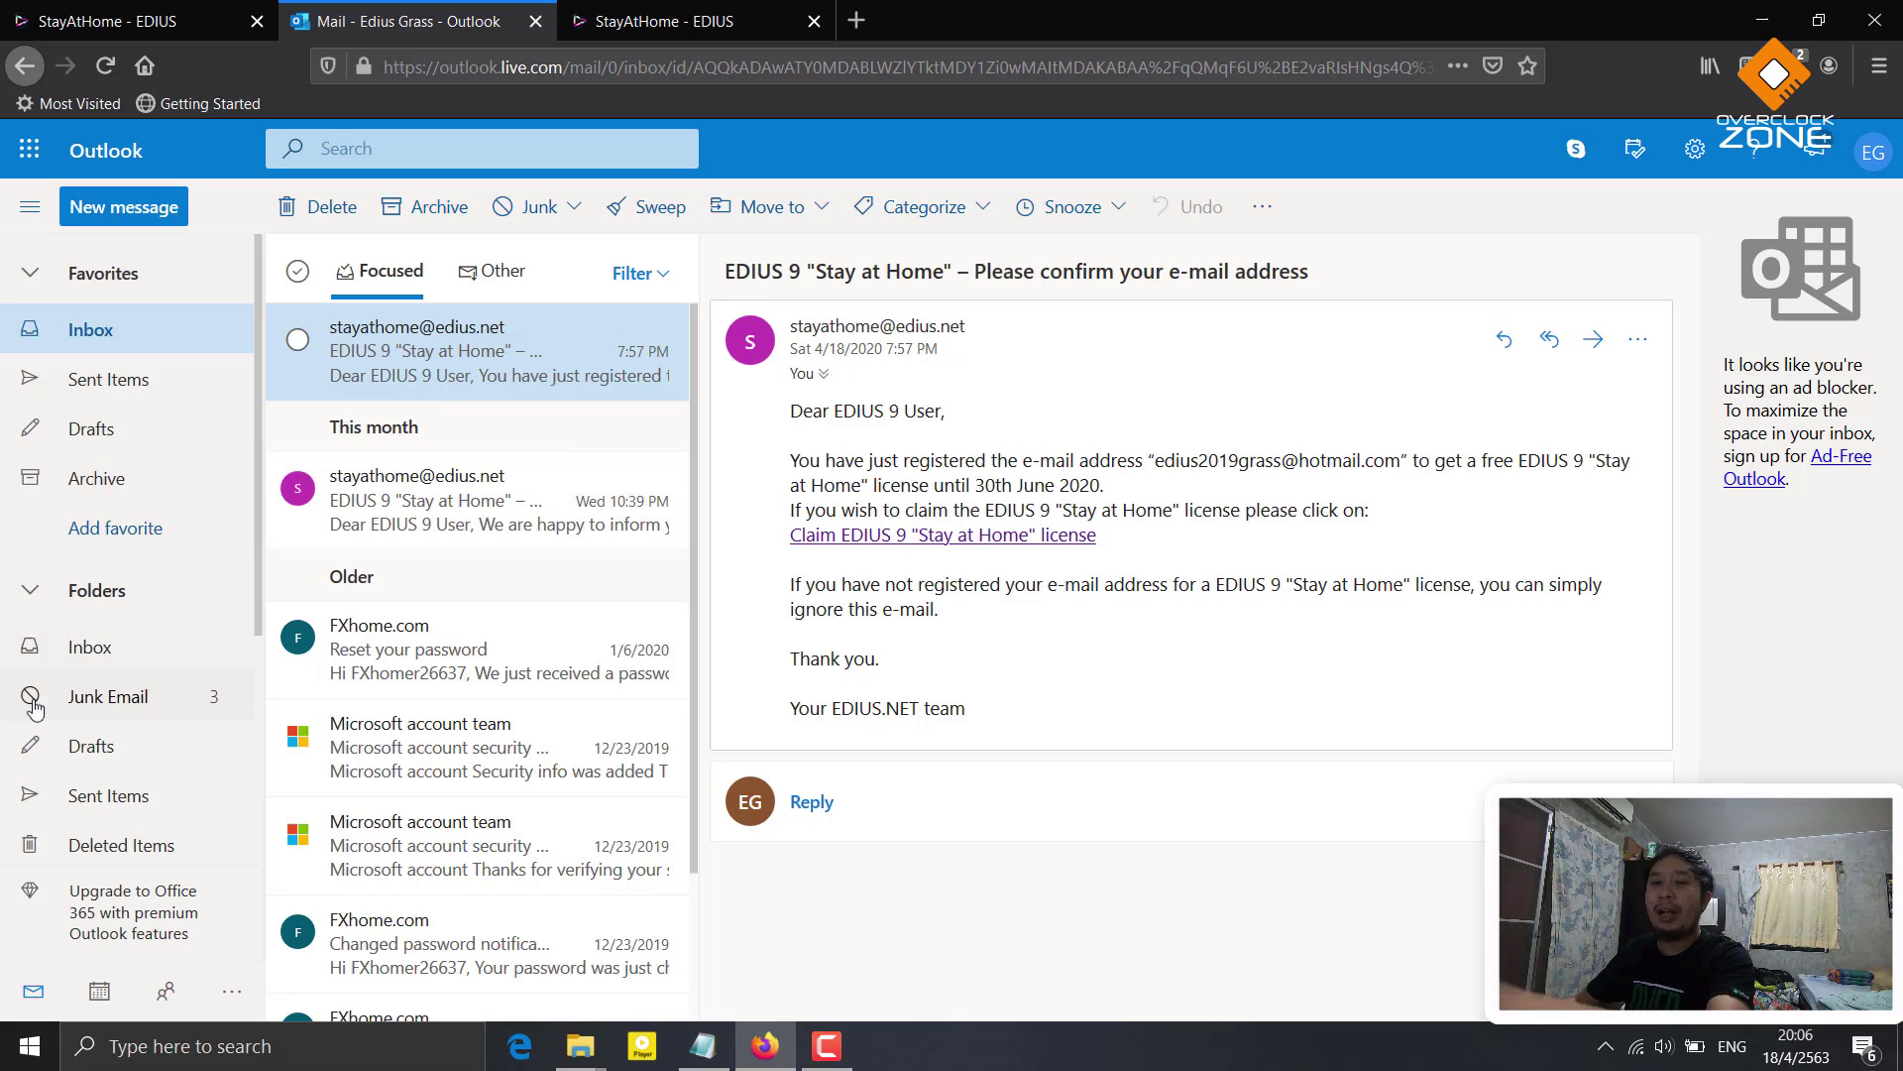
{"action": "left_click", "coordinate": [83, 702]}
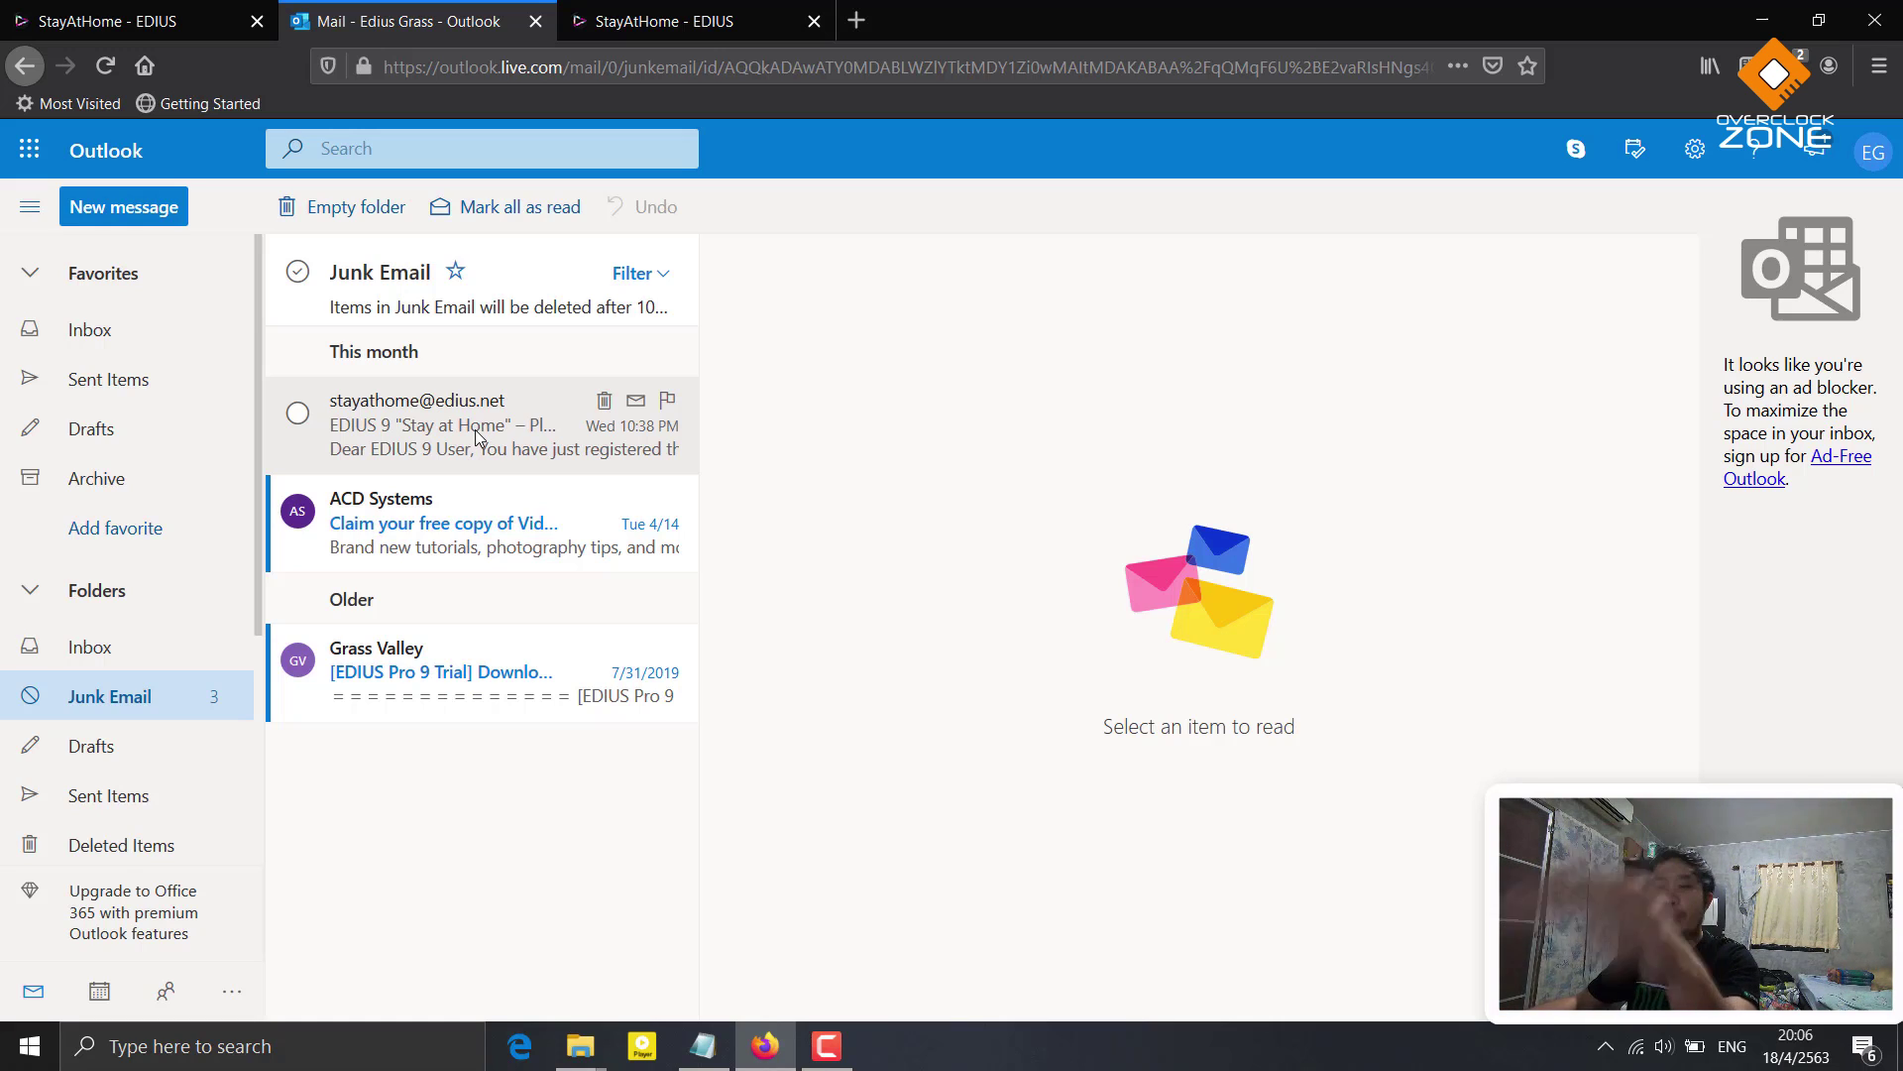
{"action": "left_click", "coordinate": [109, 337]}
{"action": "left_click", "coordinate": [485, 347]}
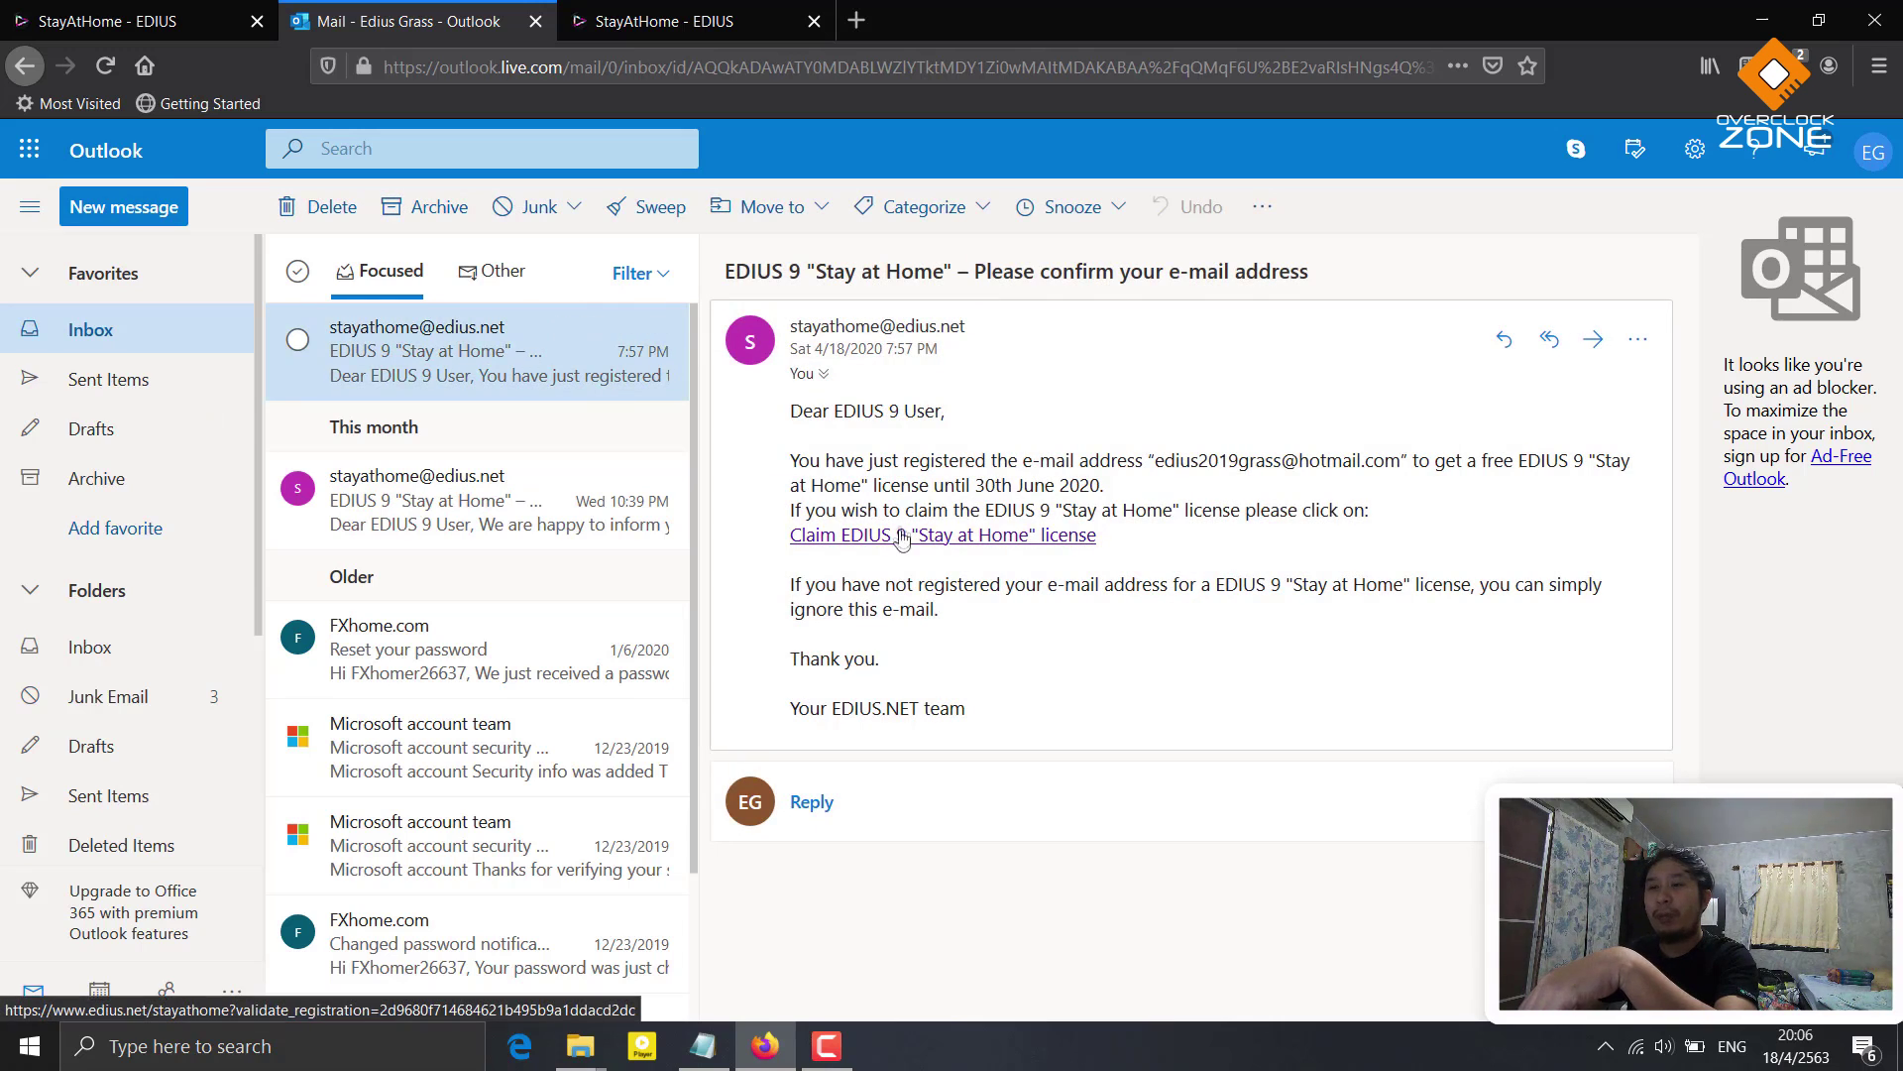
Follow the "Claim EDIUS 9 Stay at Home license" link and read the registration message with the serial number on the page
{"action": "left_click", "coordinate": [898, 545]}
{"action": "left_click", "coordinate": [817, 21]}
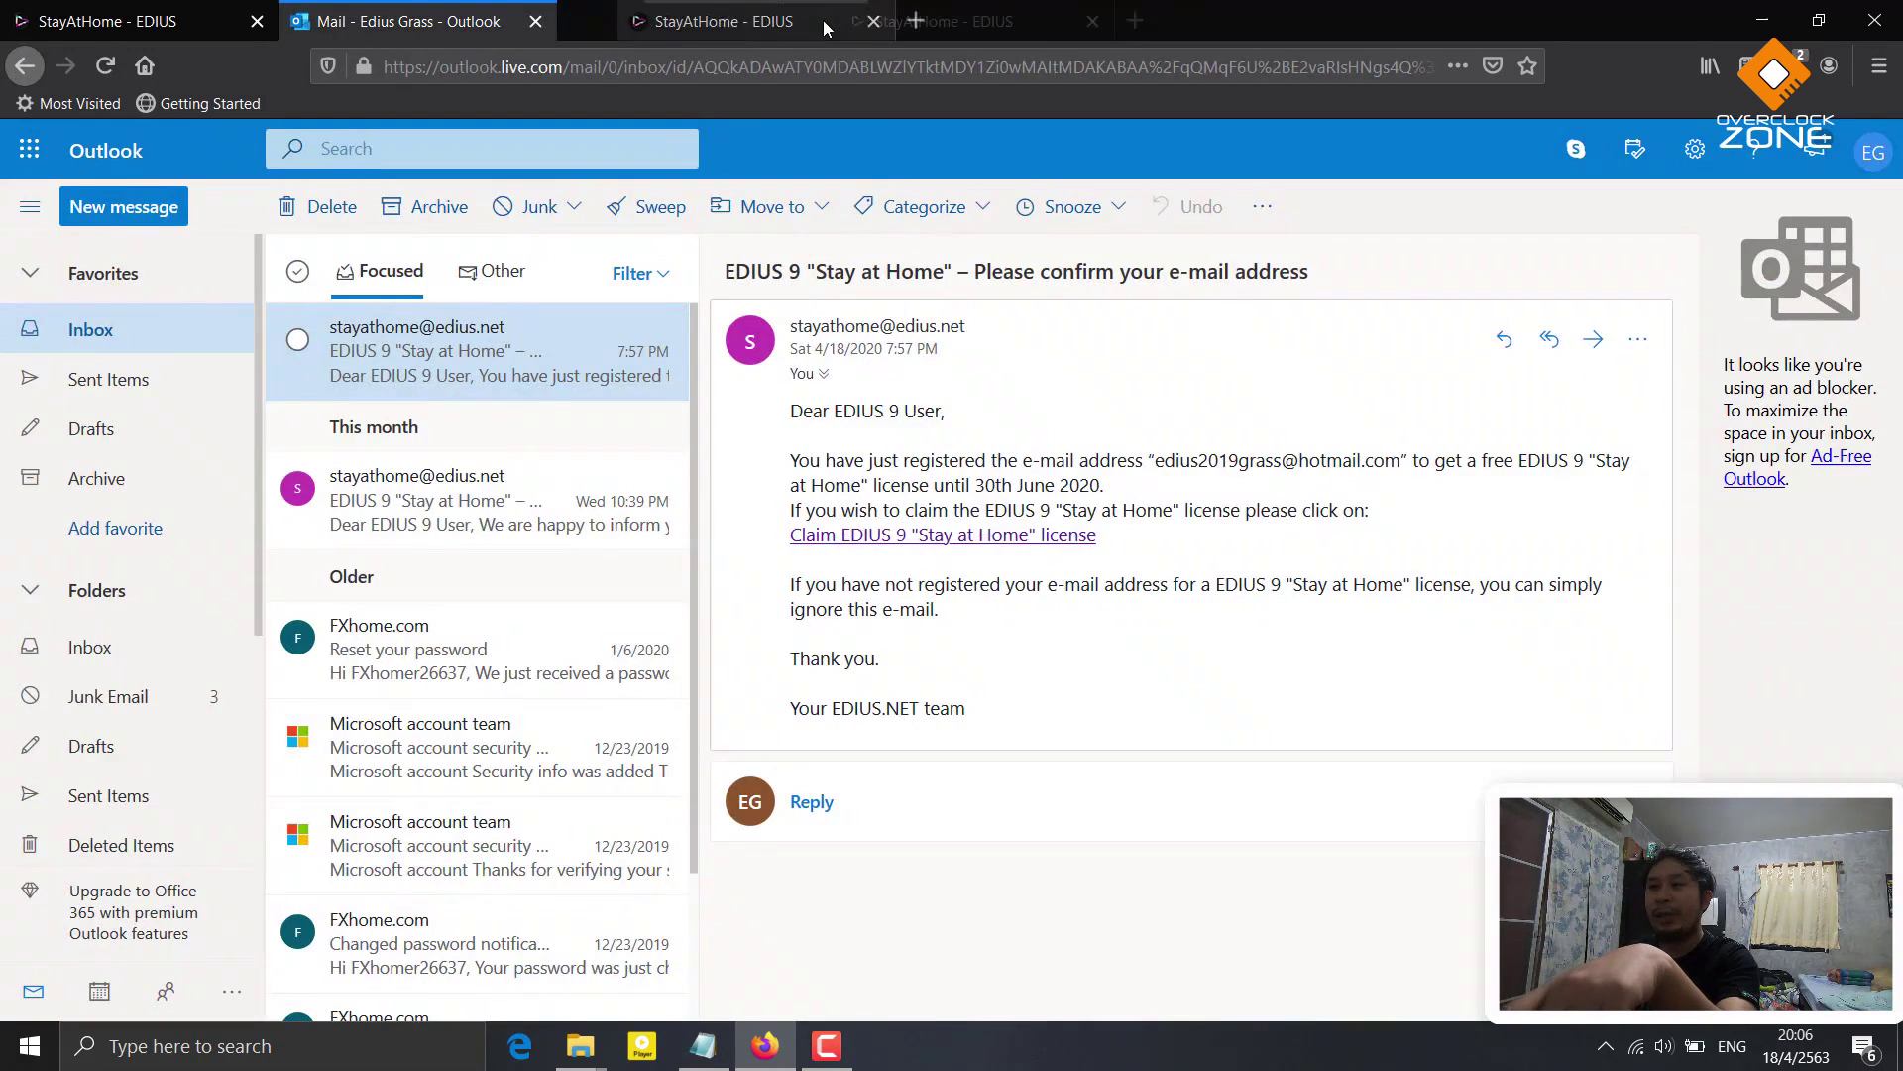
{"action": "left_click", "coordinate": [823, 20]}
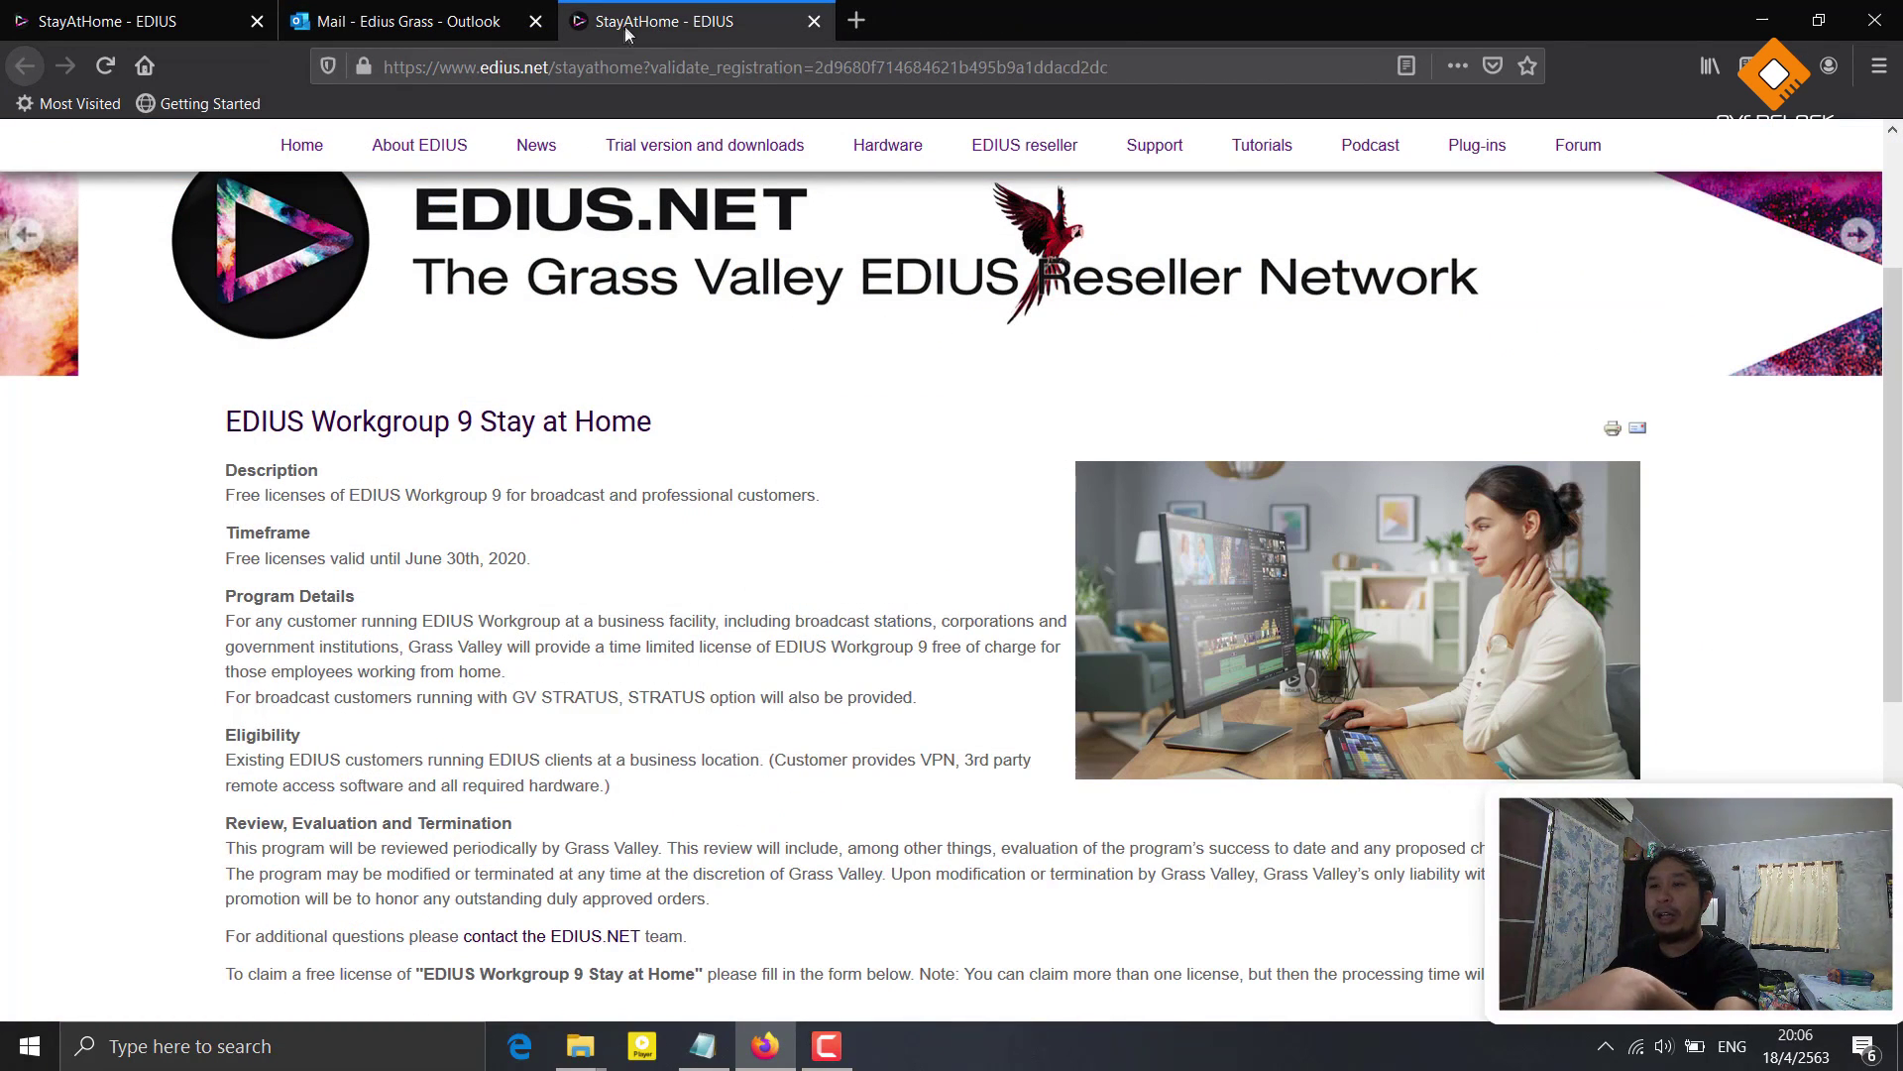
{"action": "scroll", "coordinate": [799, 583], "scroll_direction": "down", "scroll_amount": 3}
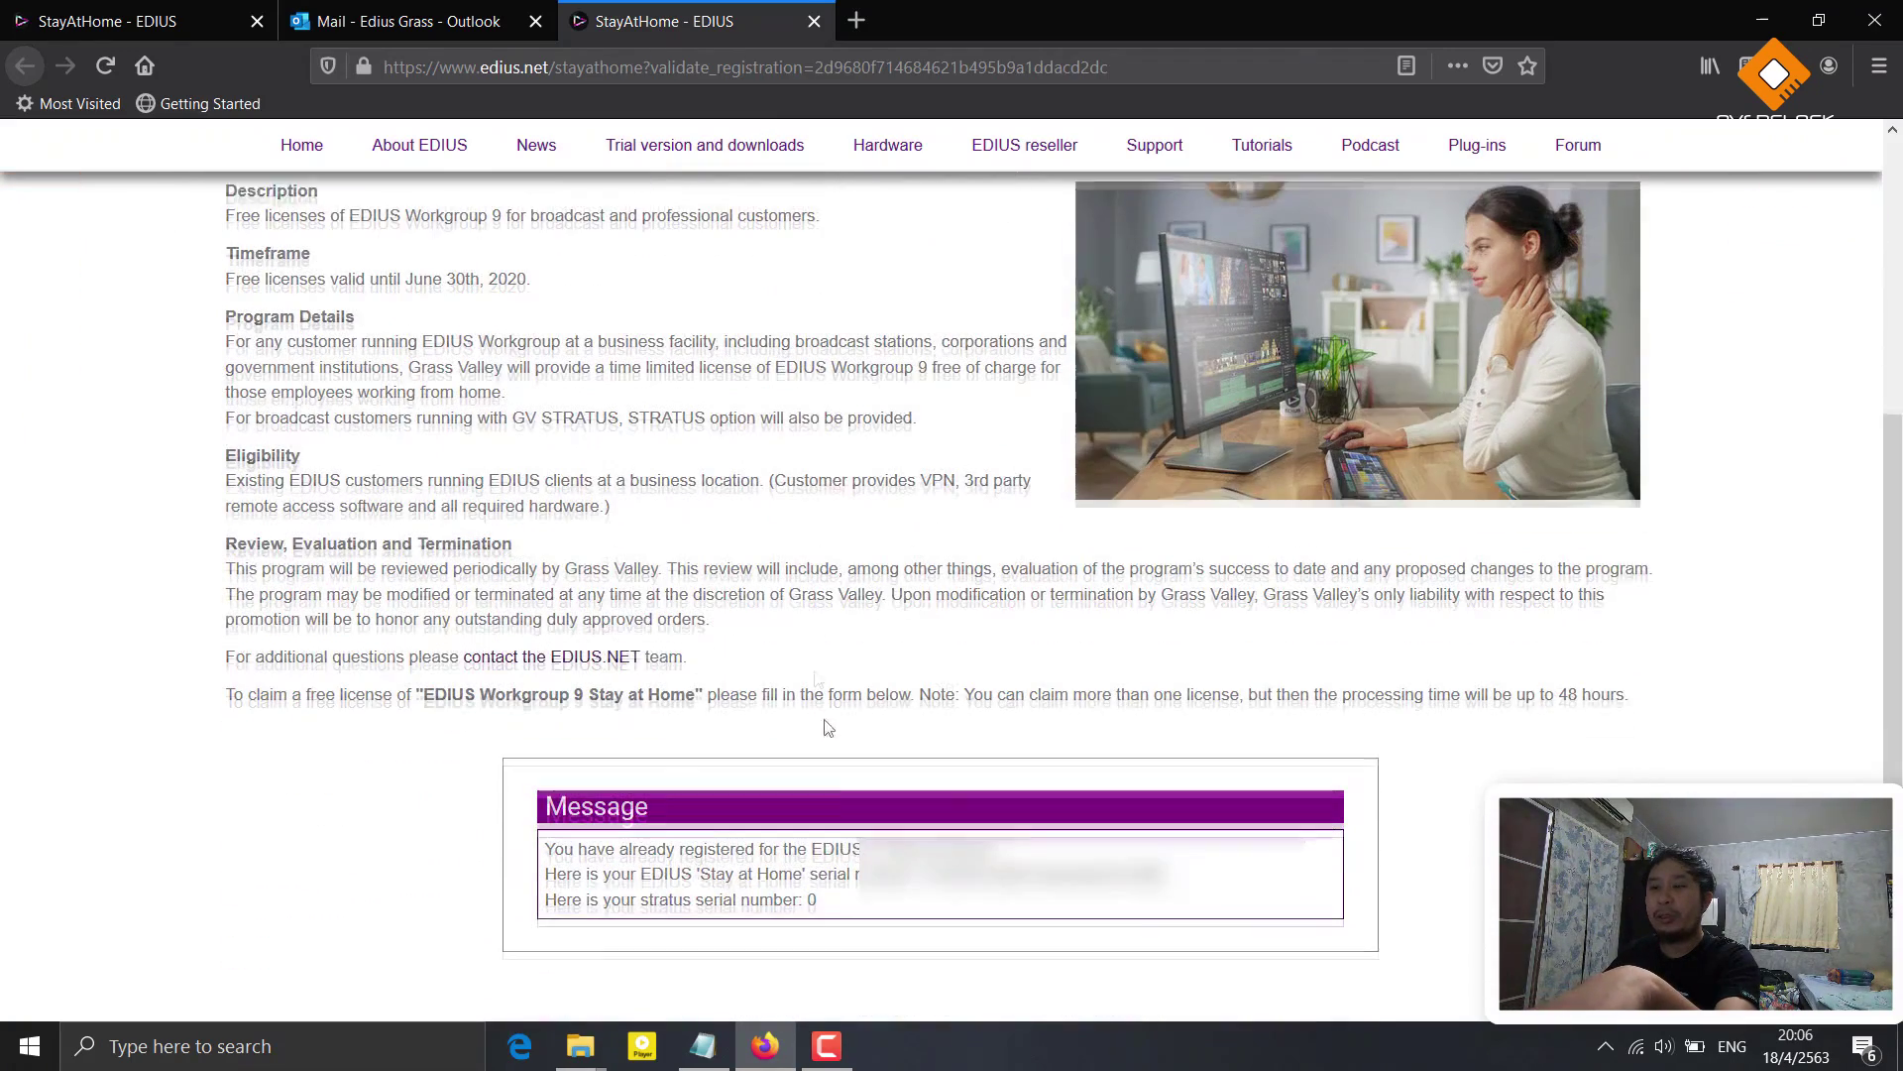
{"action": "left_click_drag", "start_coordinate": [547, 840], "coordinate": [977, 913]}
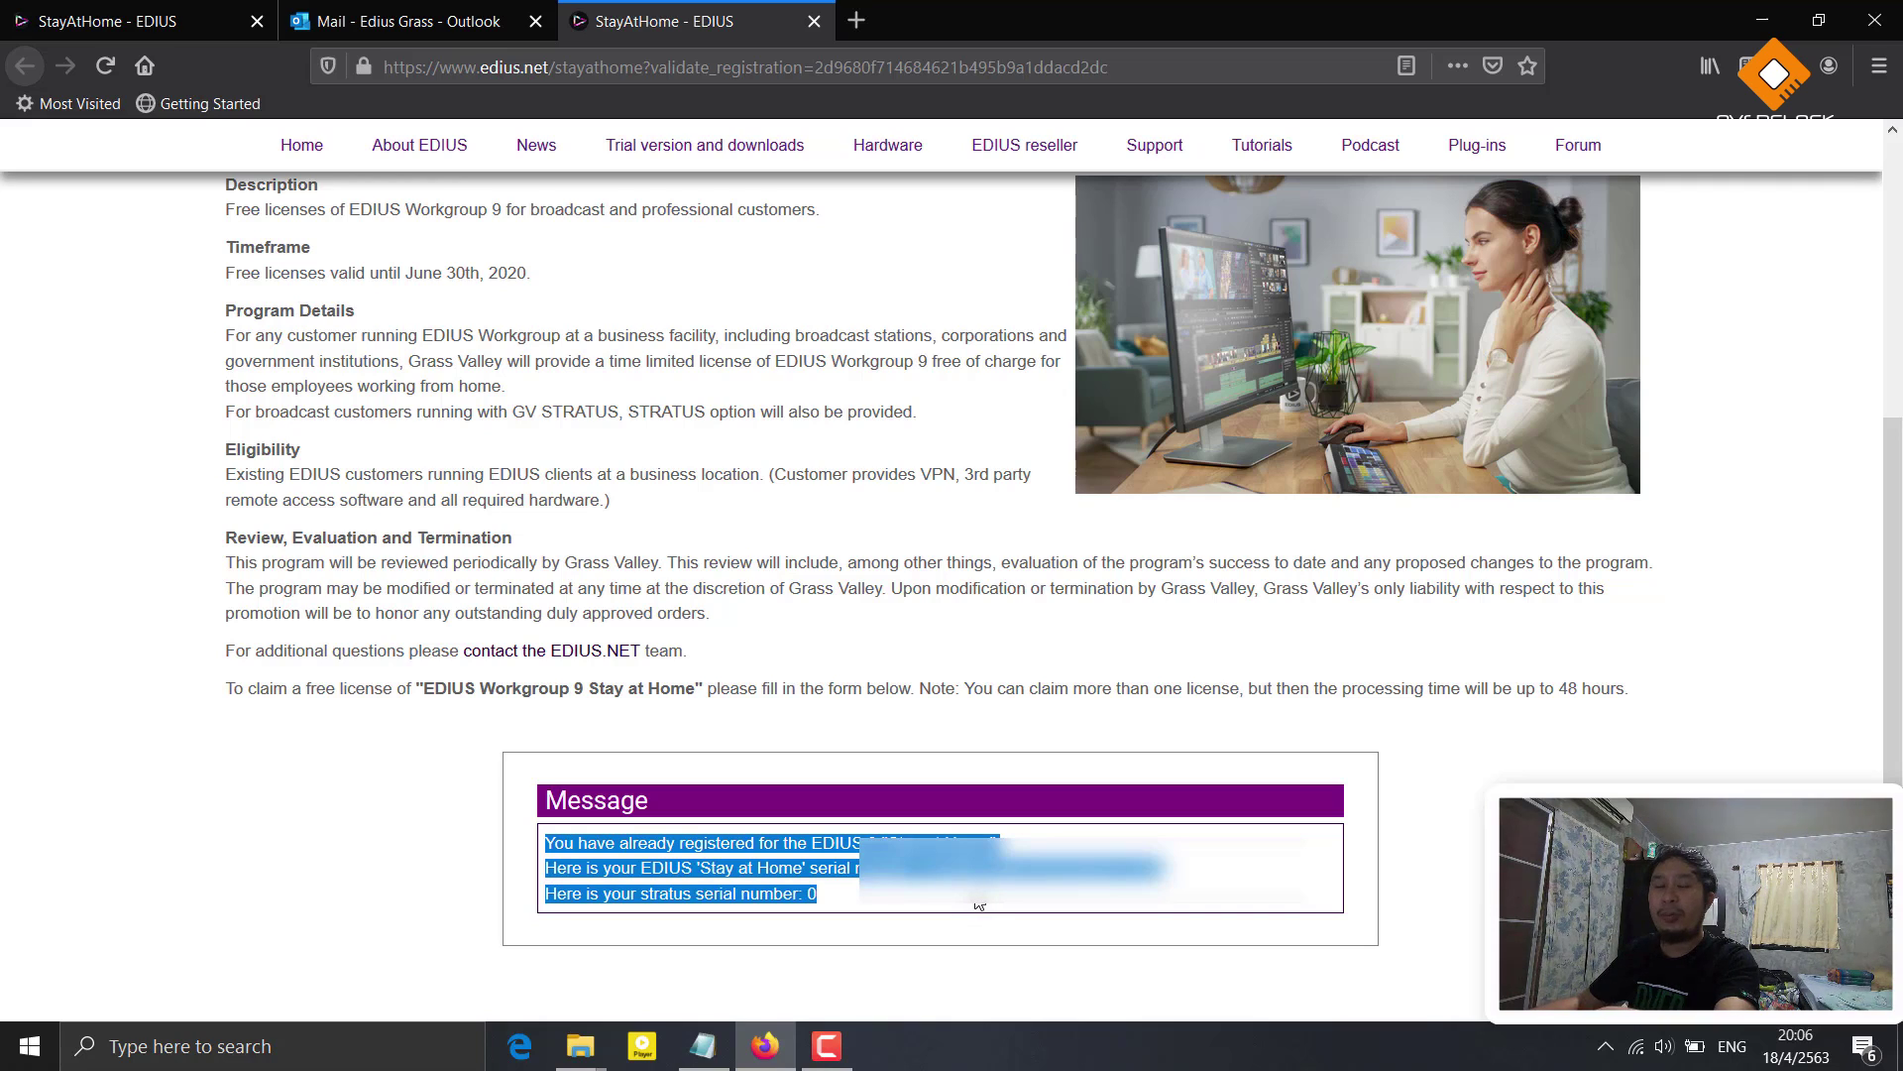
{"action": "left_click", "coordinate": [977, 900]}
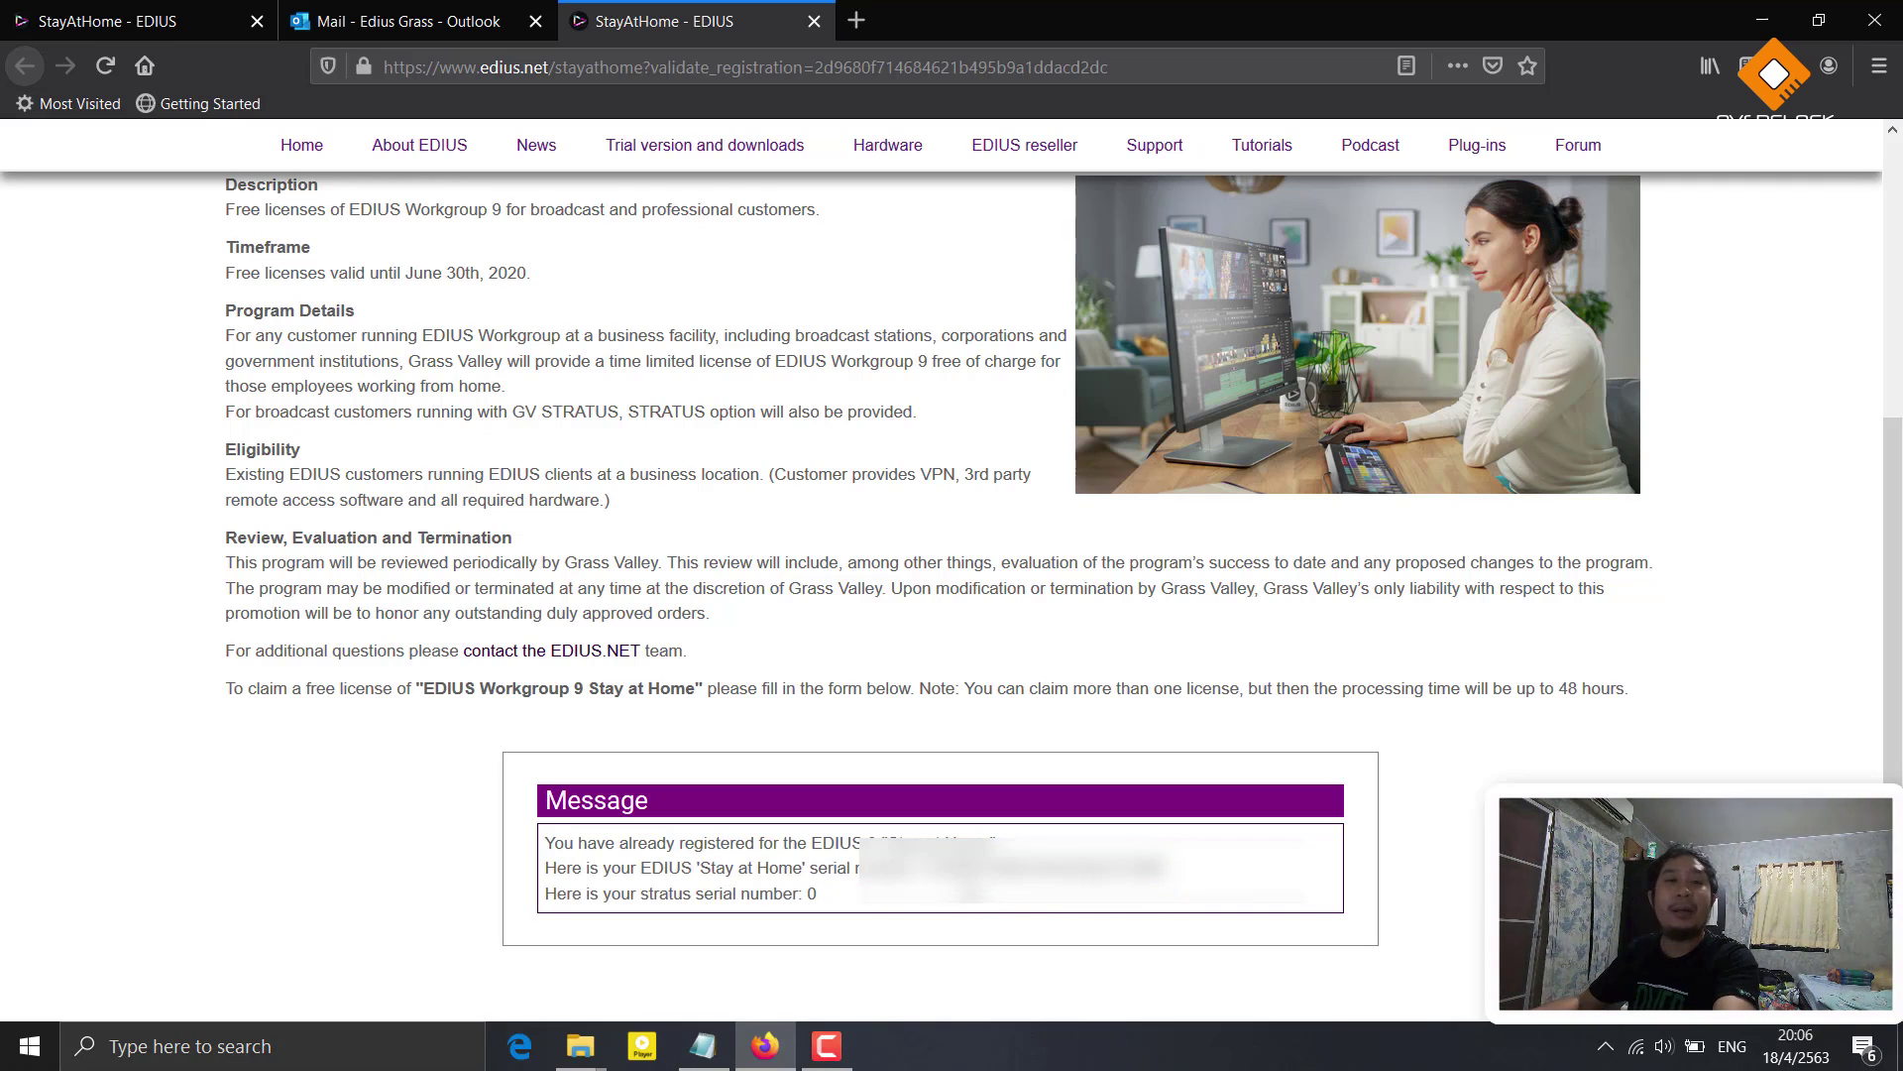
Return to Outlook and review the serial number and the free-use end date in the "your EDIUS 9 Stay at Home license" mail
{"action": "key", "text": "ctrl+Page_Up"}
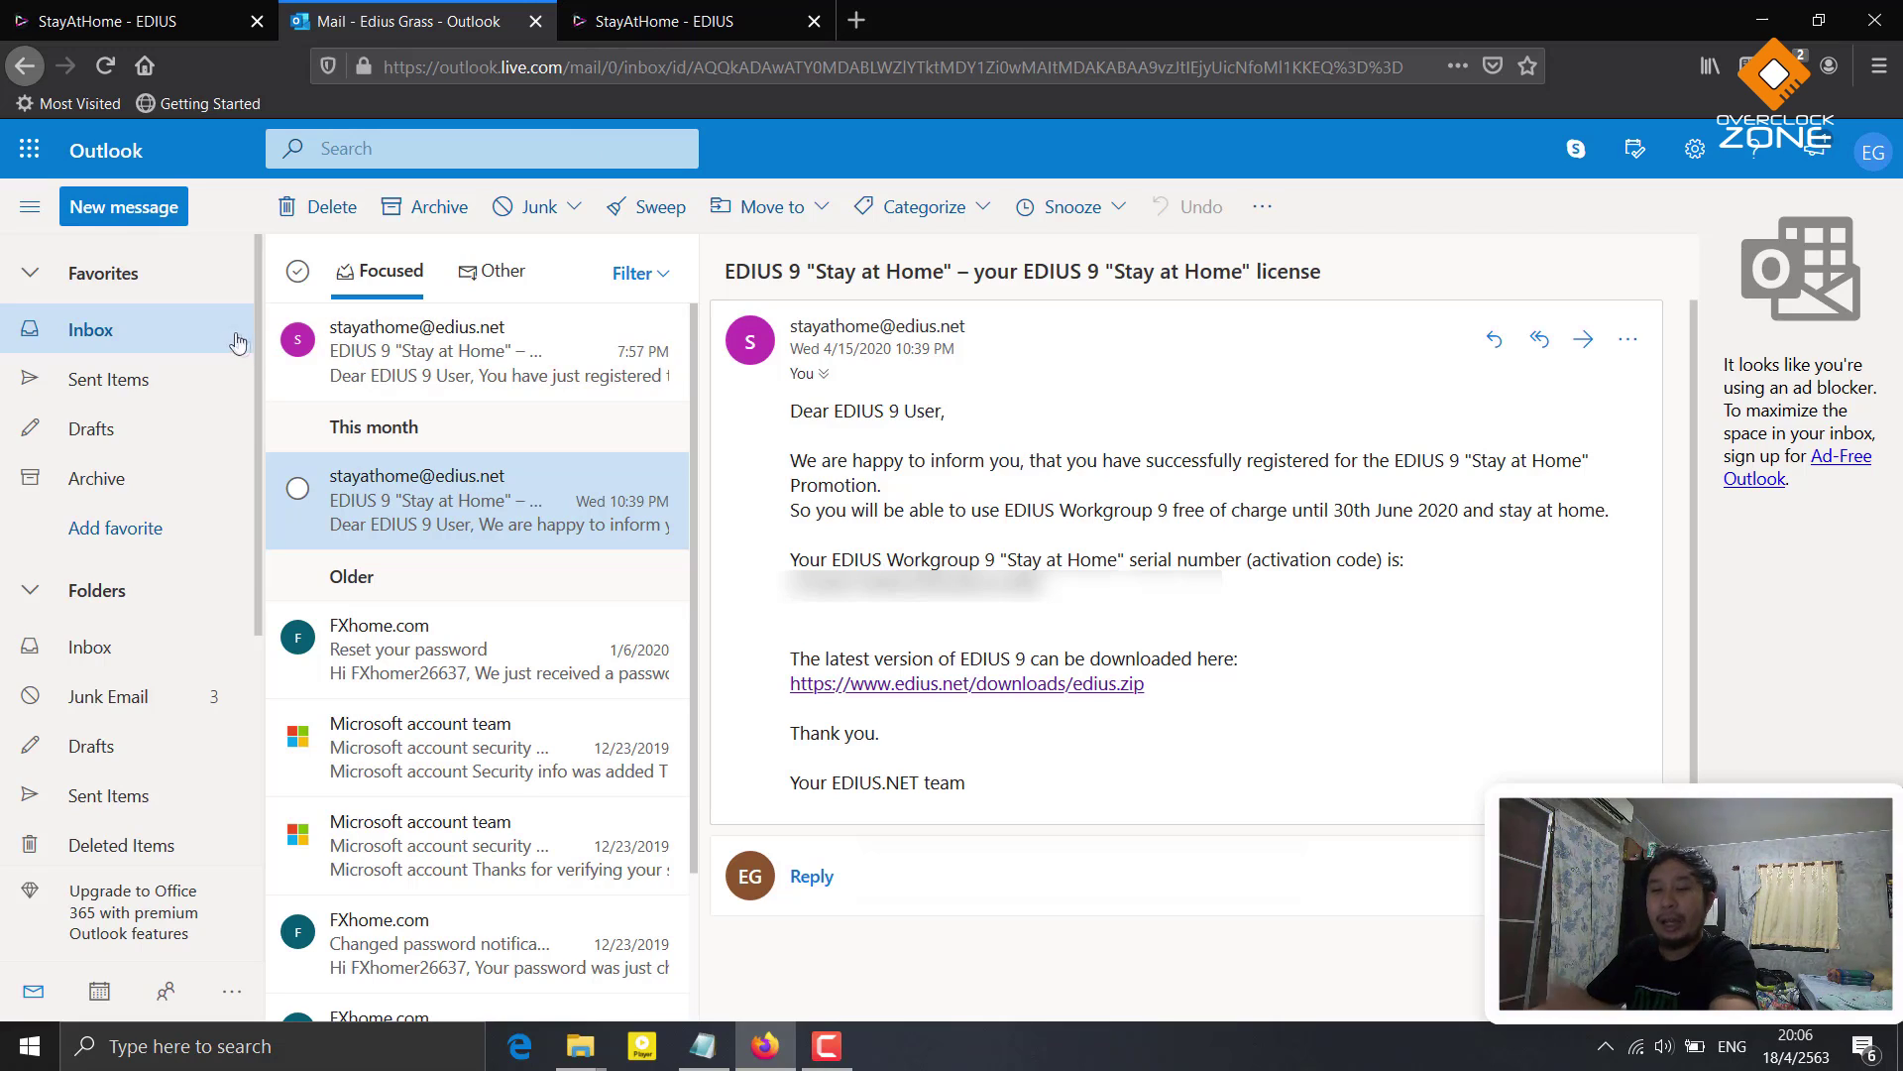
{"action": "left_click_drag", "start_coordinate": [788, 585], "coordinate": [1068, 607]}
{"action": "left_click_drag", "start_coordinate": [1259, 512], "coordinate": [1609, 511]}
{"action": "left_click", "coordinate": [1328, 604]}
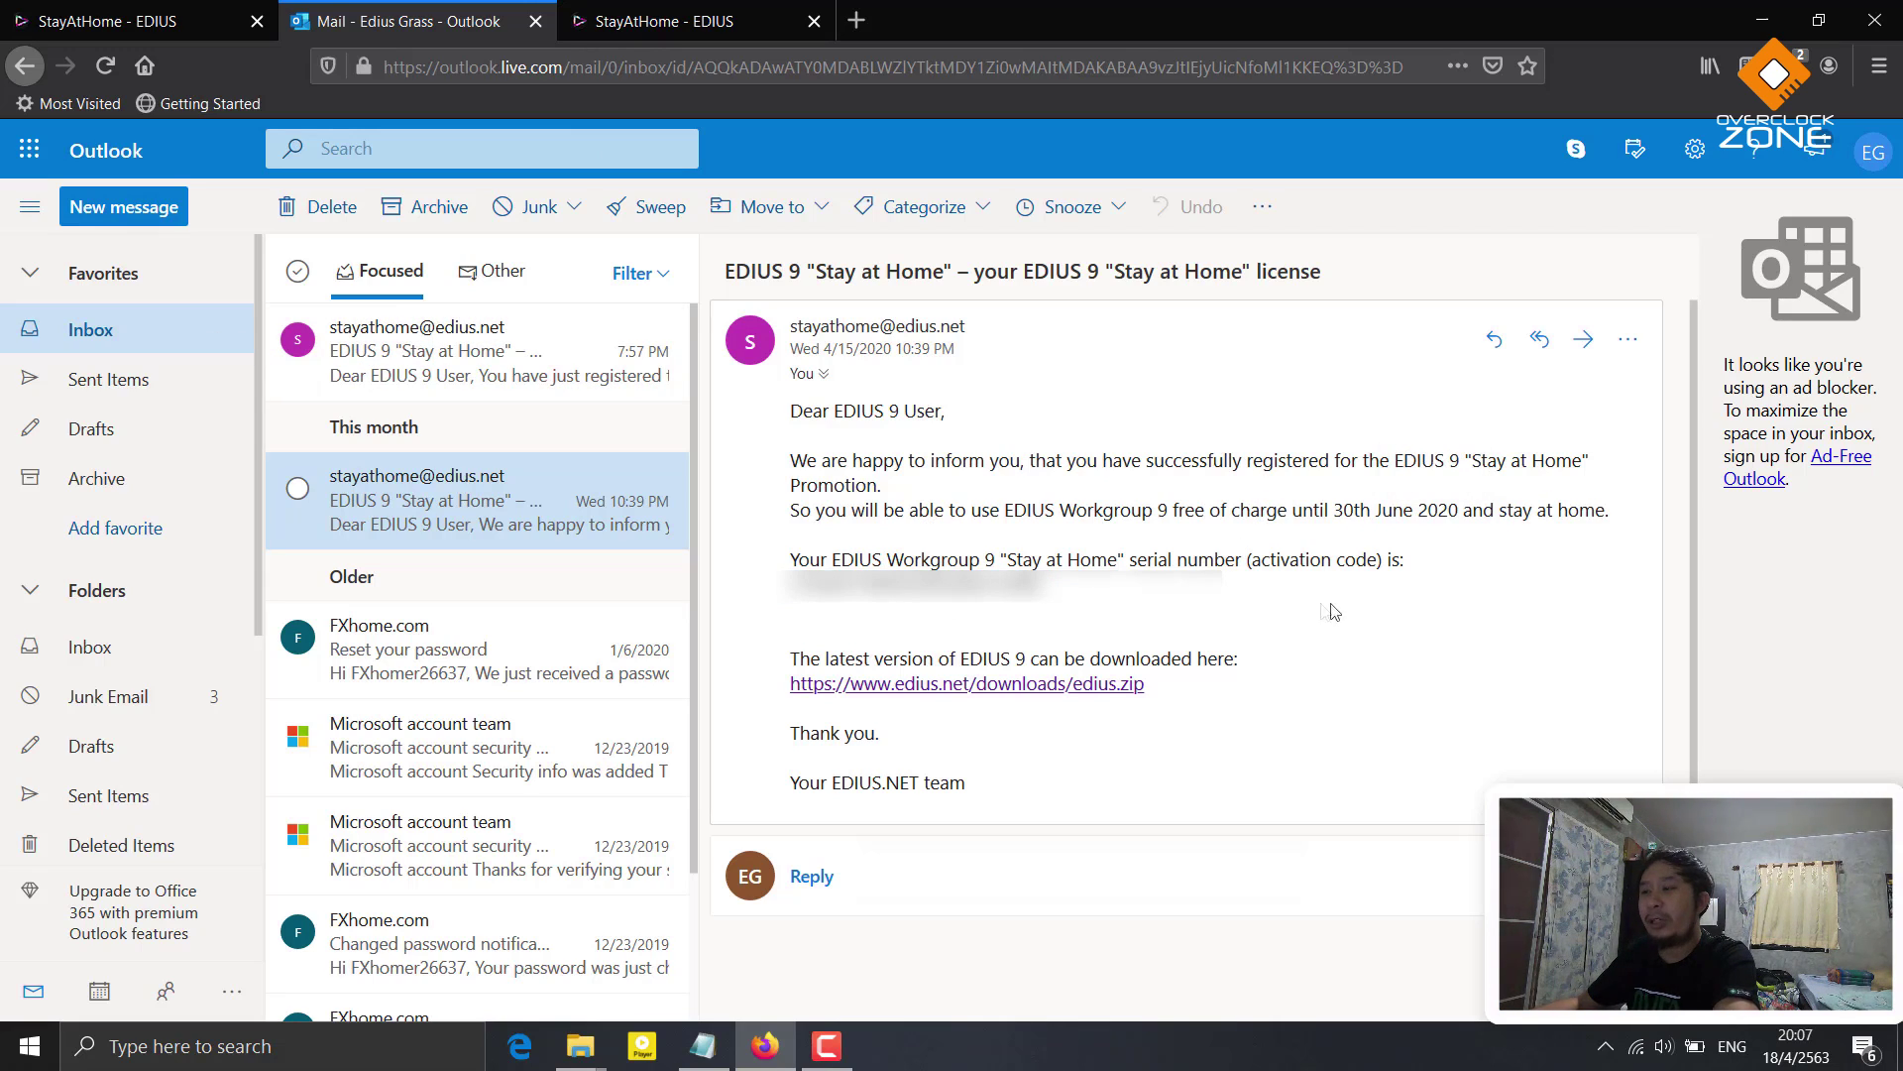
{"action": "left_click_drag", "start_coordinate": [1333, 512], "coordinate": [1431, 512]}
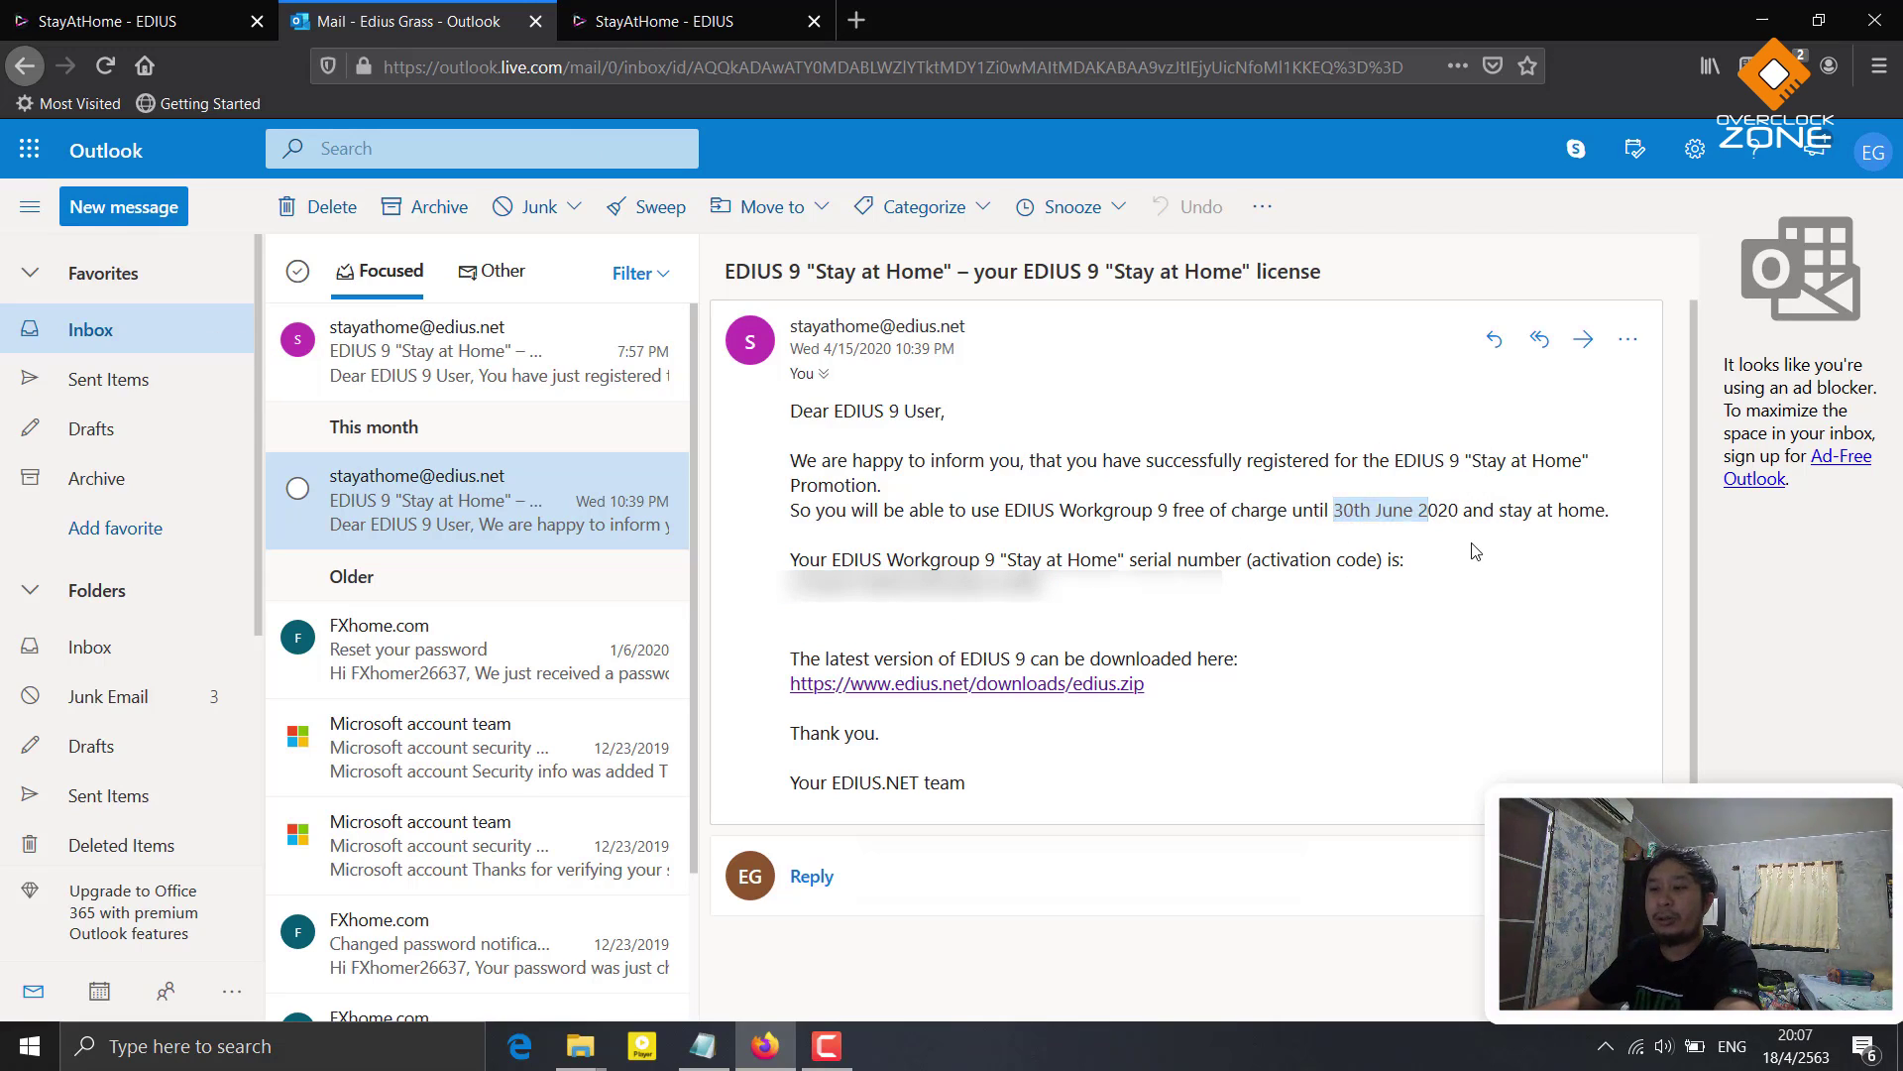
{"action": "left_click", "coordinate": [1473, 551]}
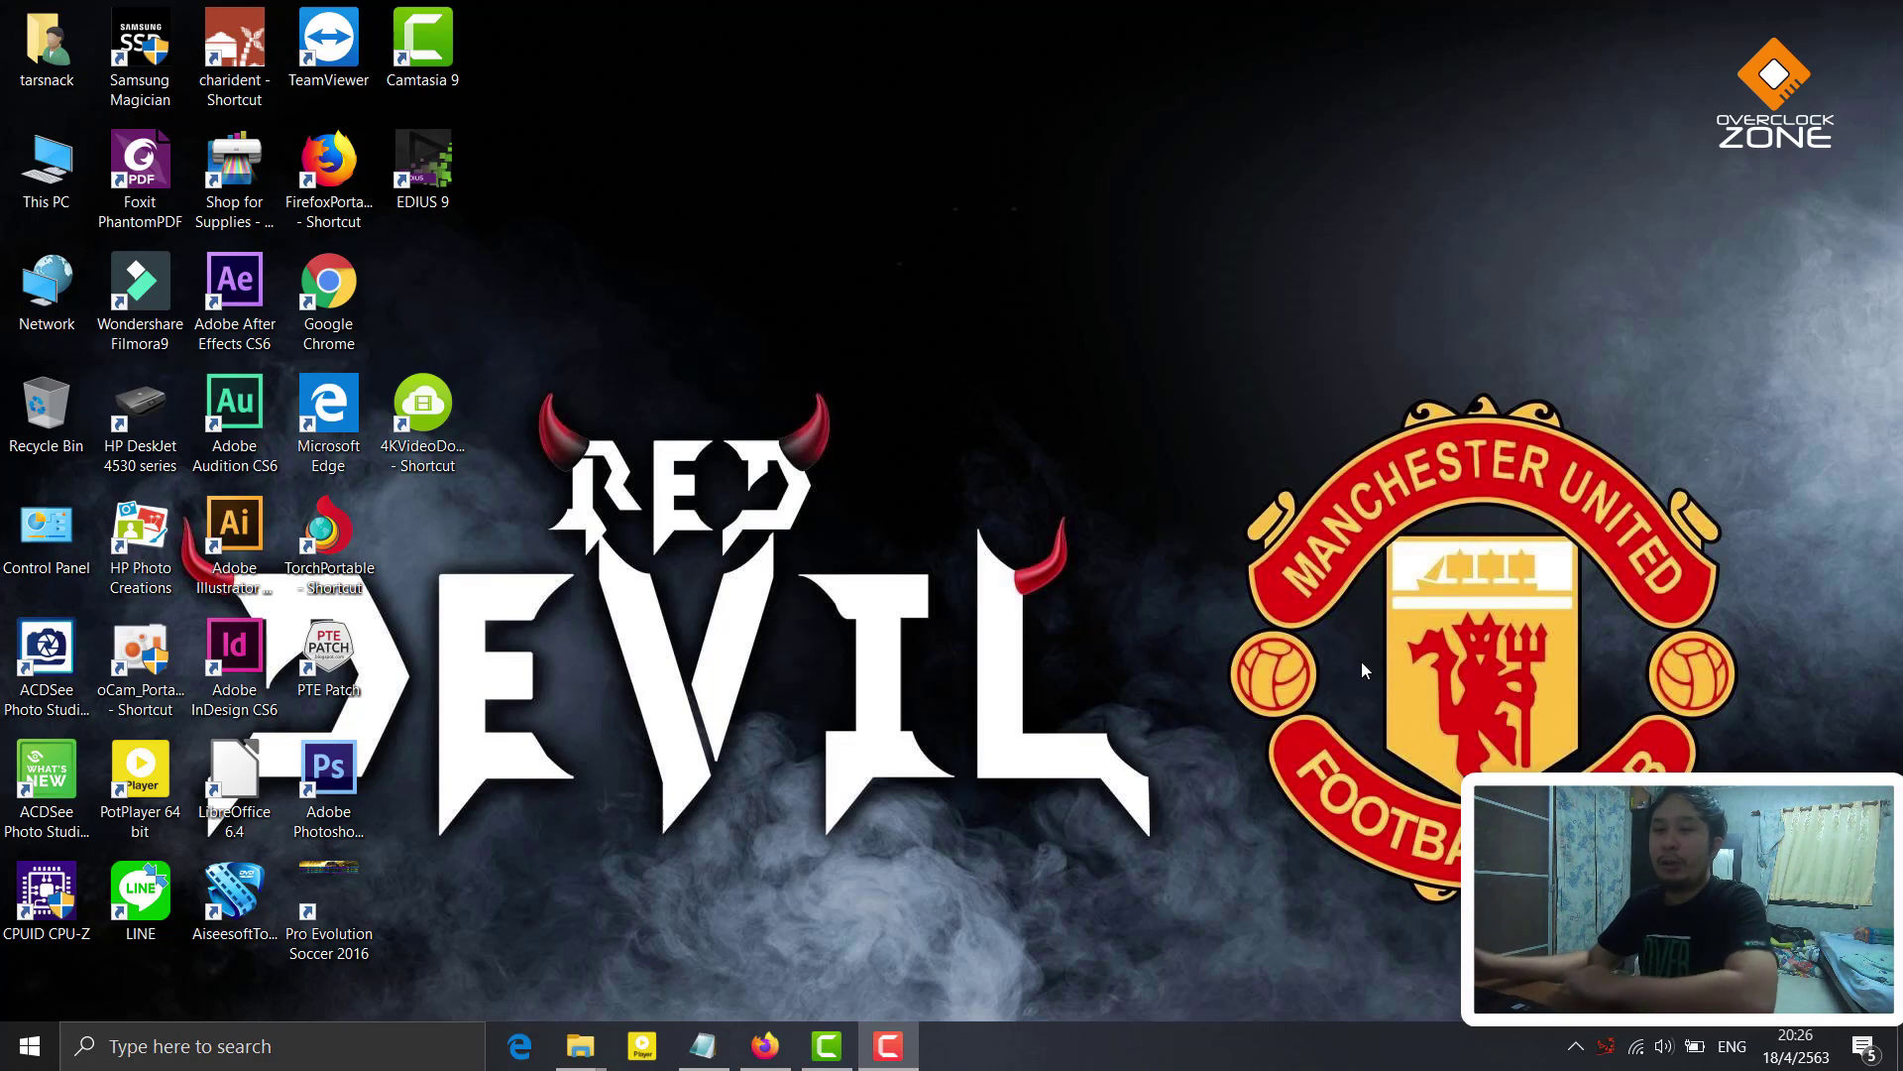
Launch EDIUS 9 from the desktop, paste the serial number from the license mail, and register it
{"action": "double_click", "coordinate": [416, 168]}
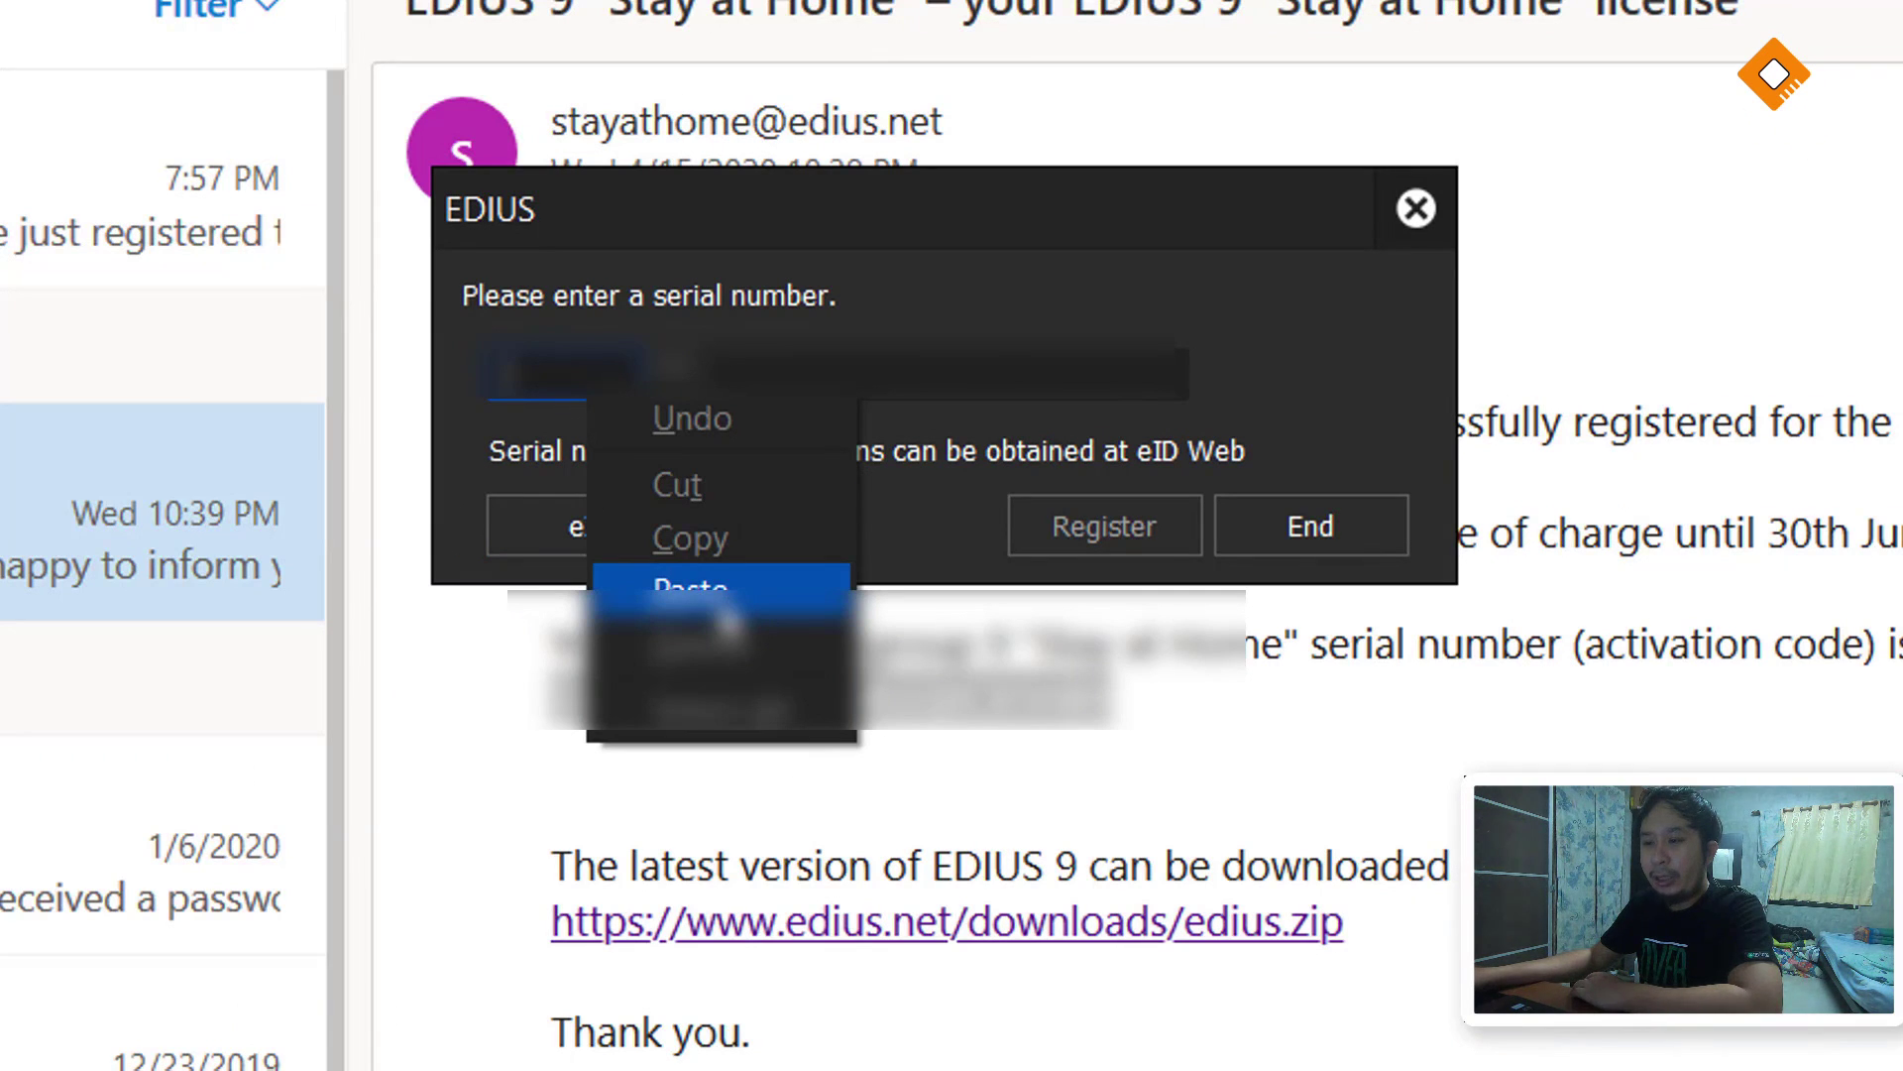
{"action": "left_click", "coordinate": [723, 607]}
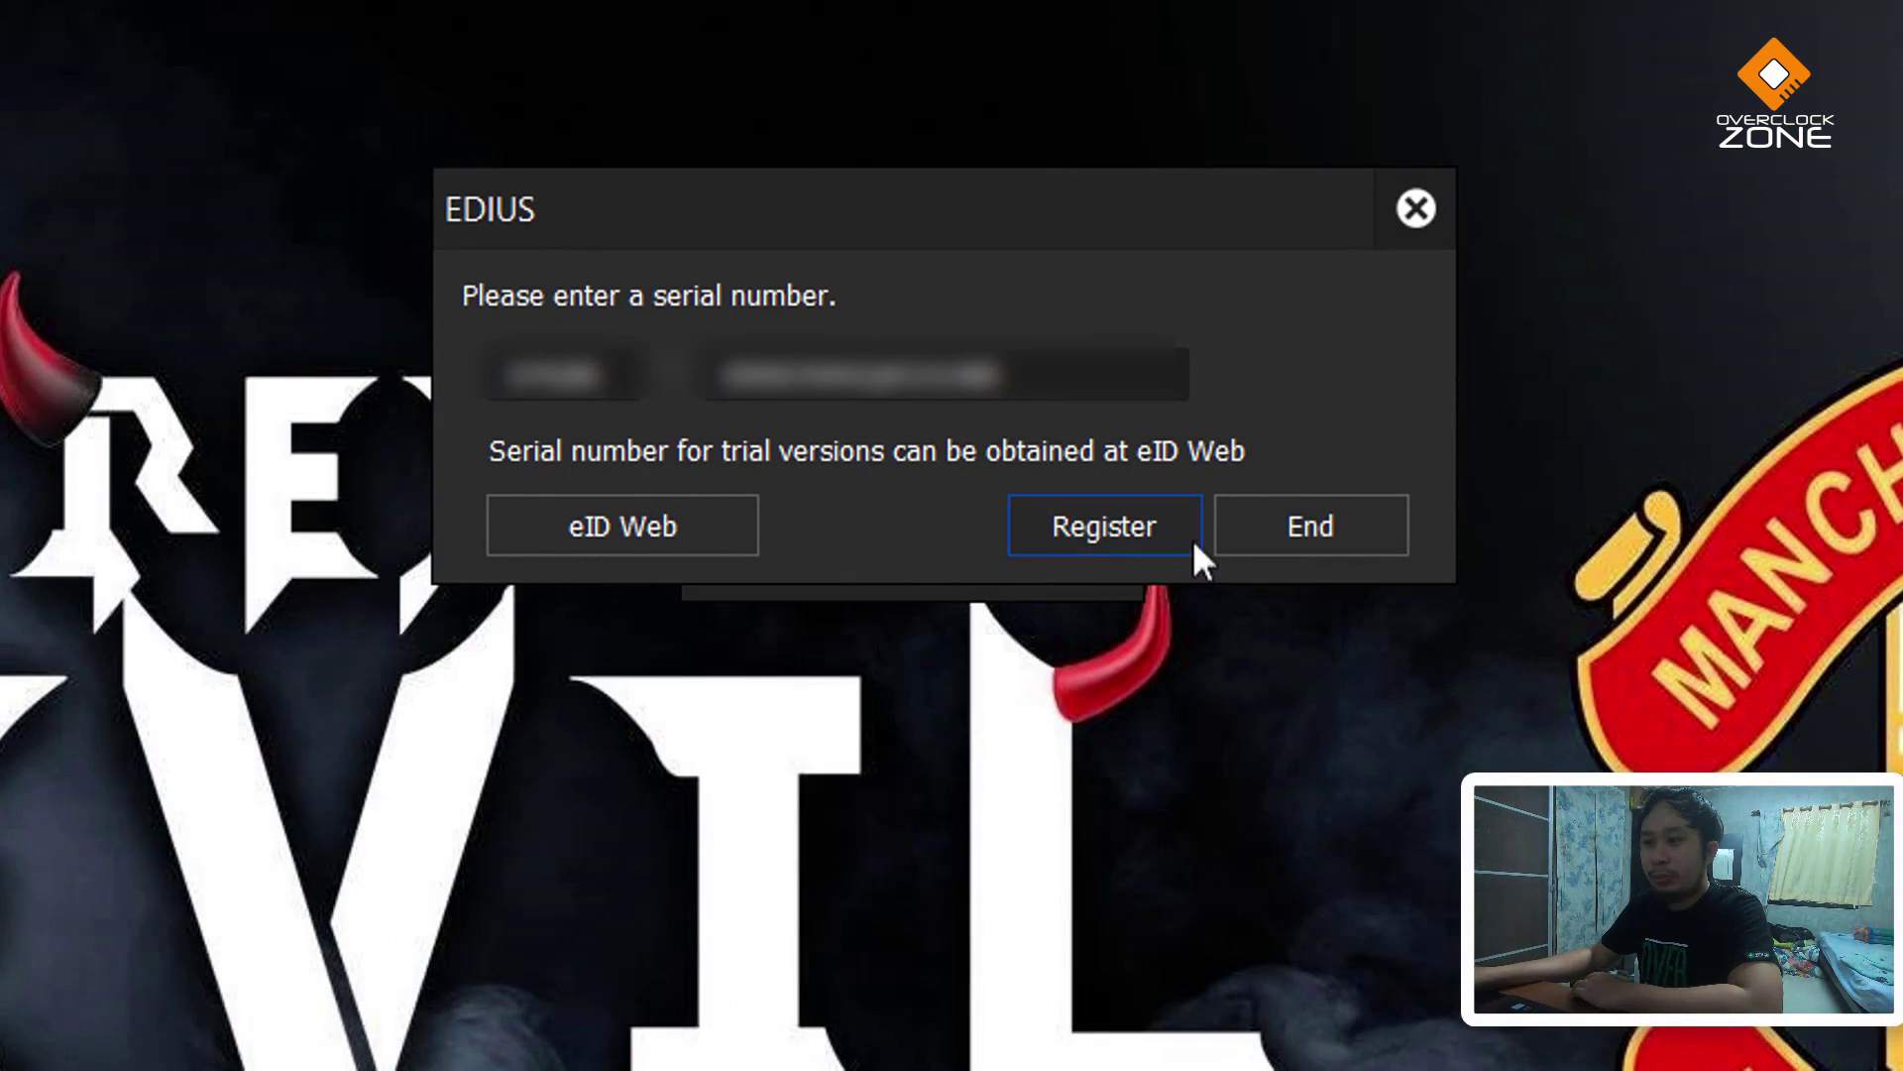
{"action": "left_click", "coordinate": [1150, 536]}
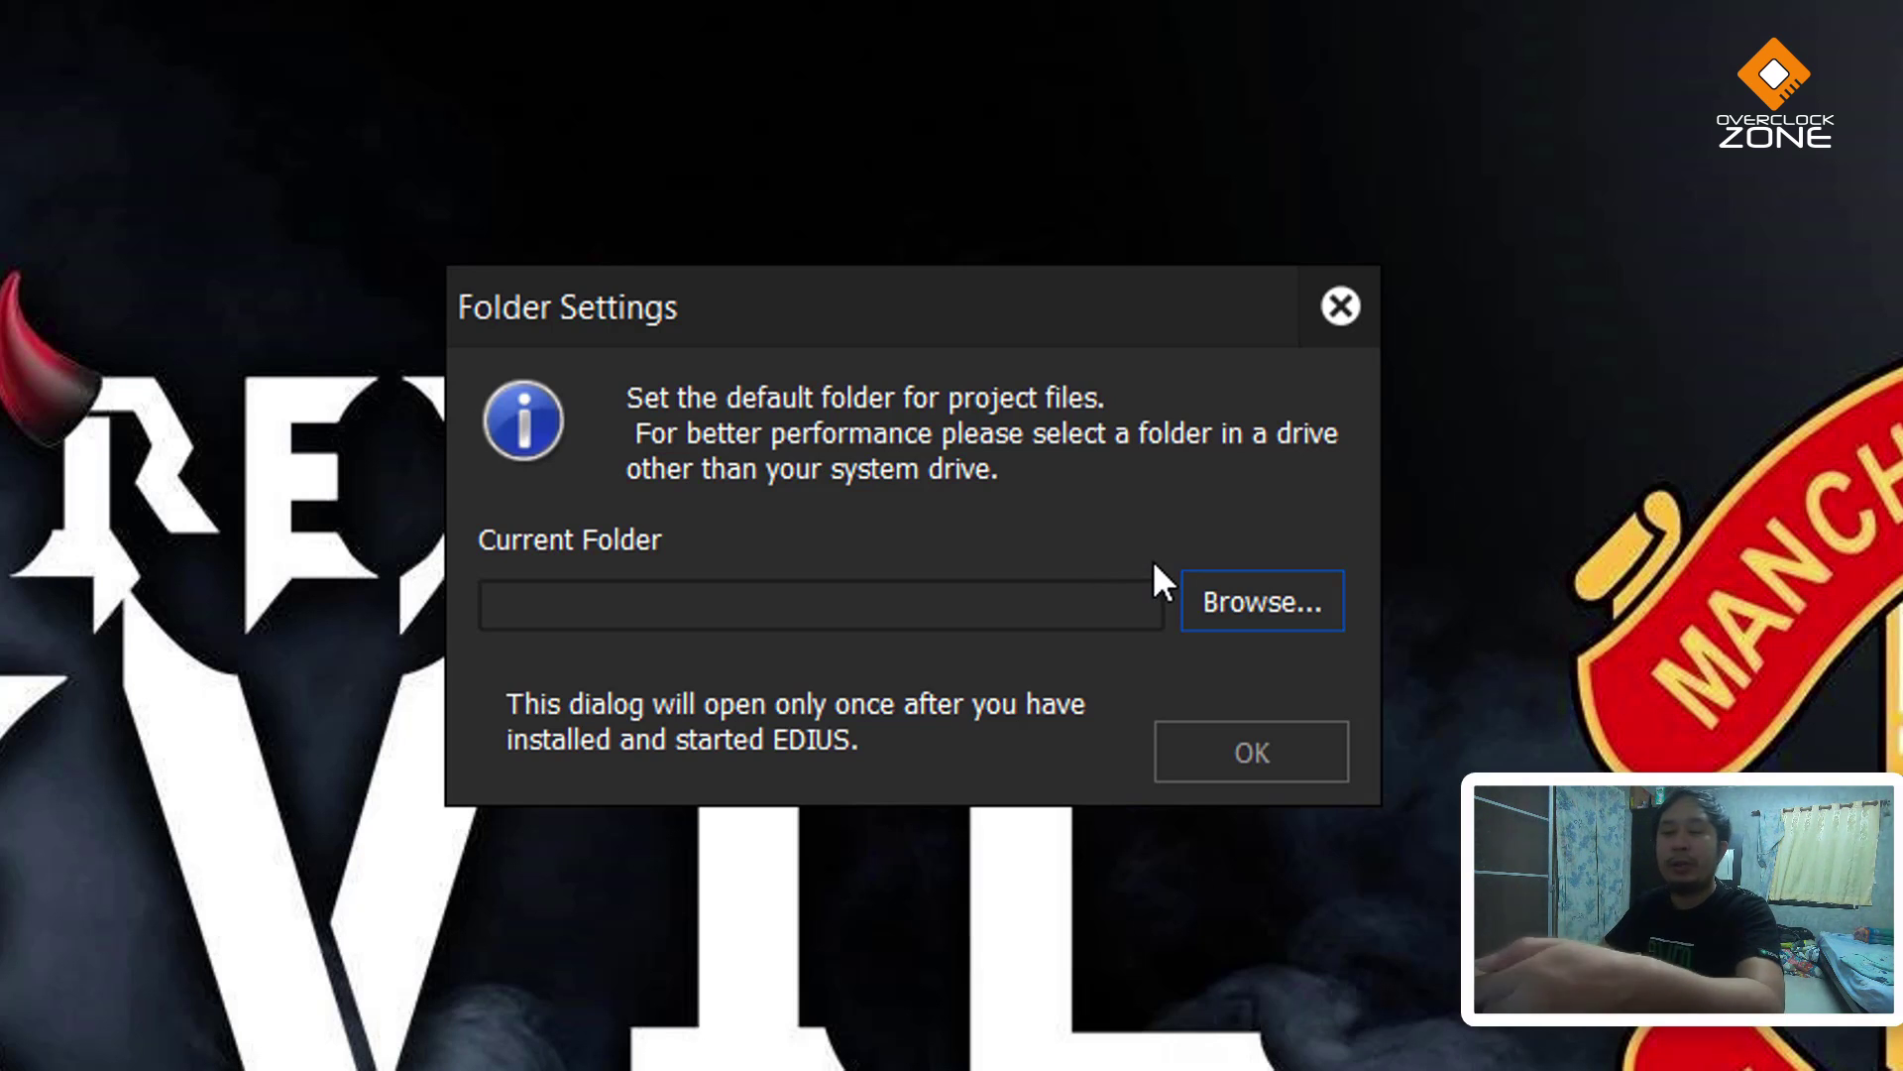
Set the overclockzone folder inside Project Edius on drive D as the default folder for project files
{"action": "left_click", "coordinate": [1198, 591]}
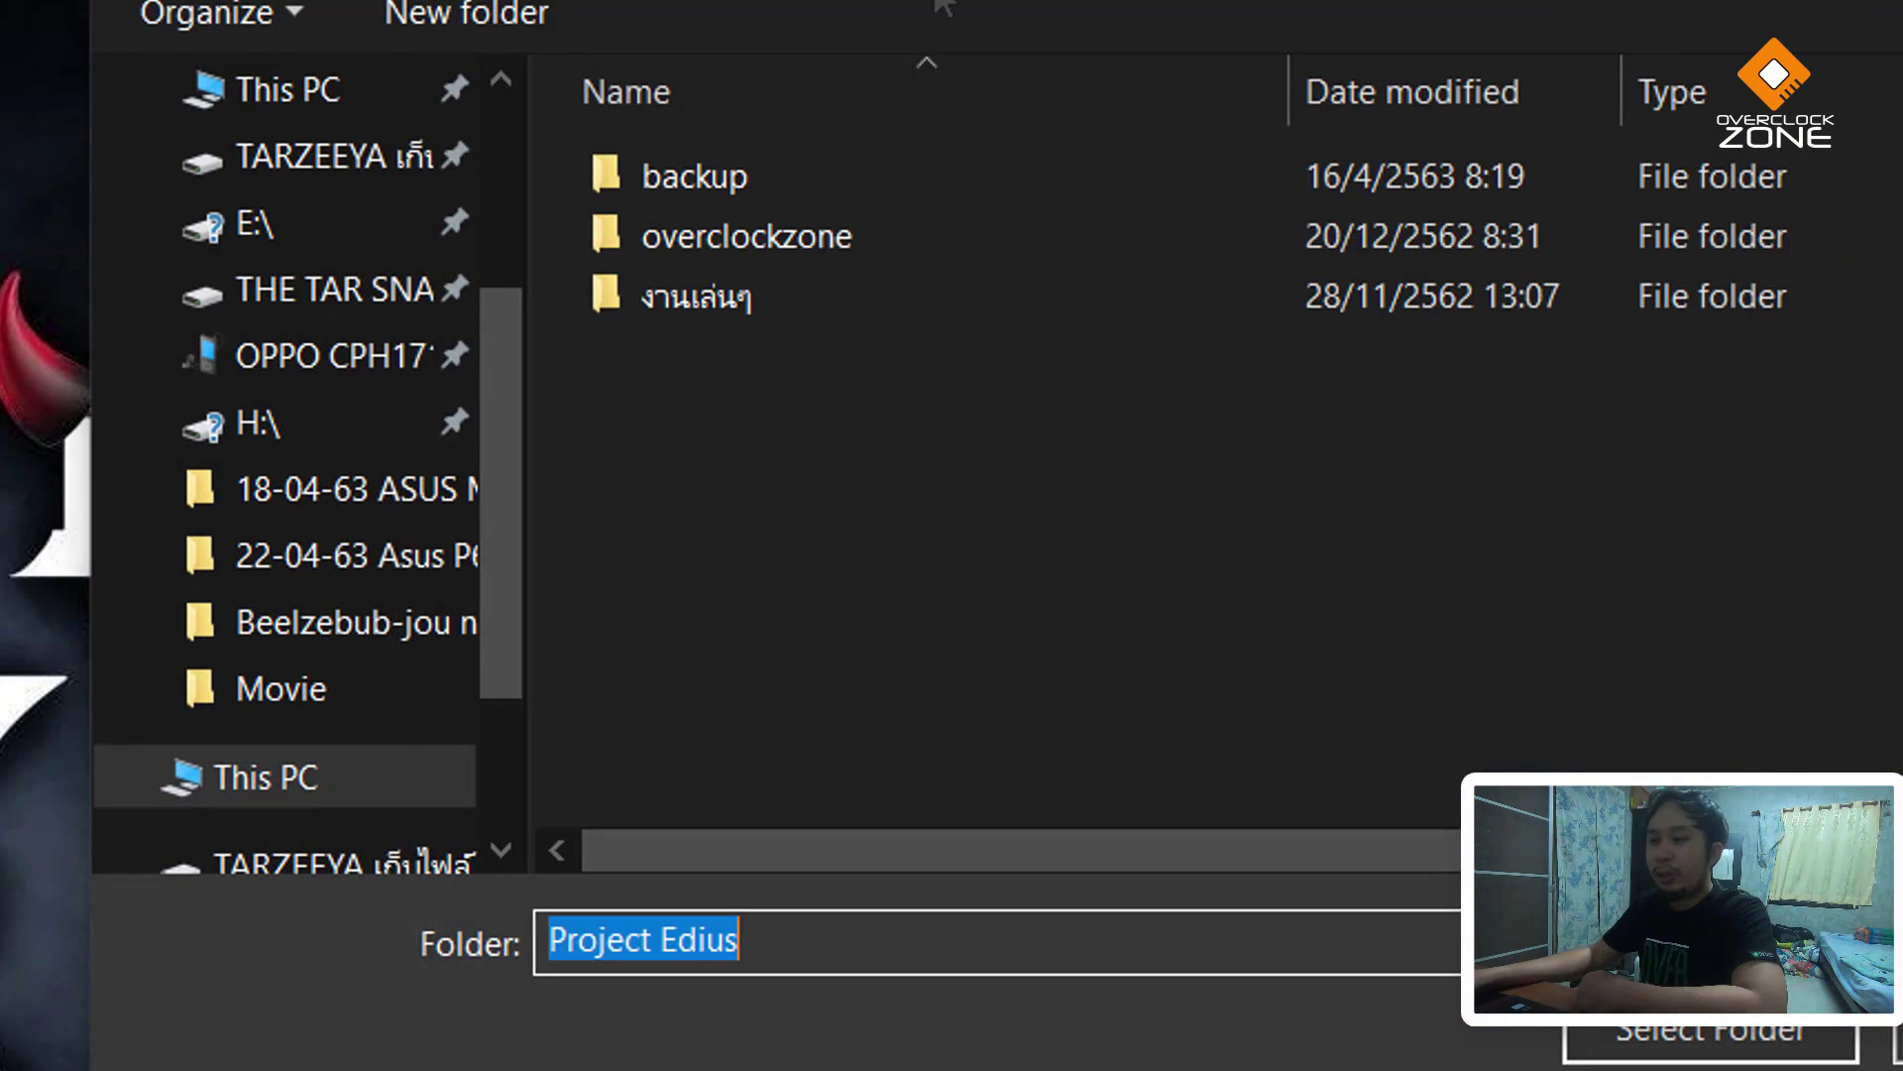
{"action": "left_click", "coordinate": [914, 260]}
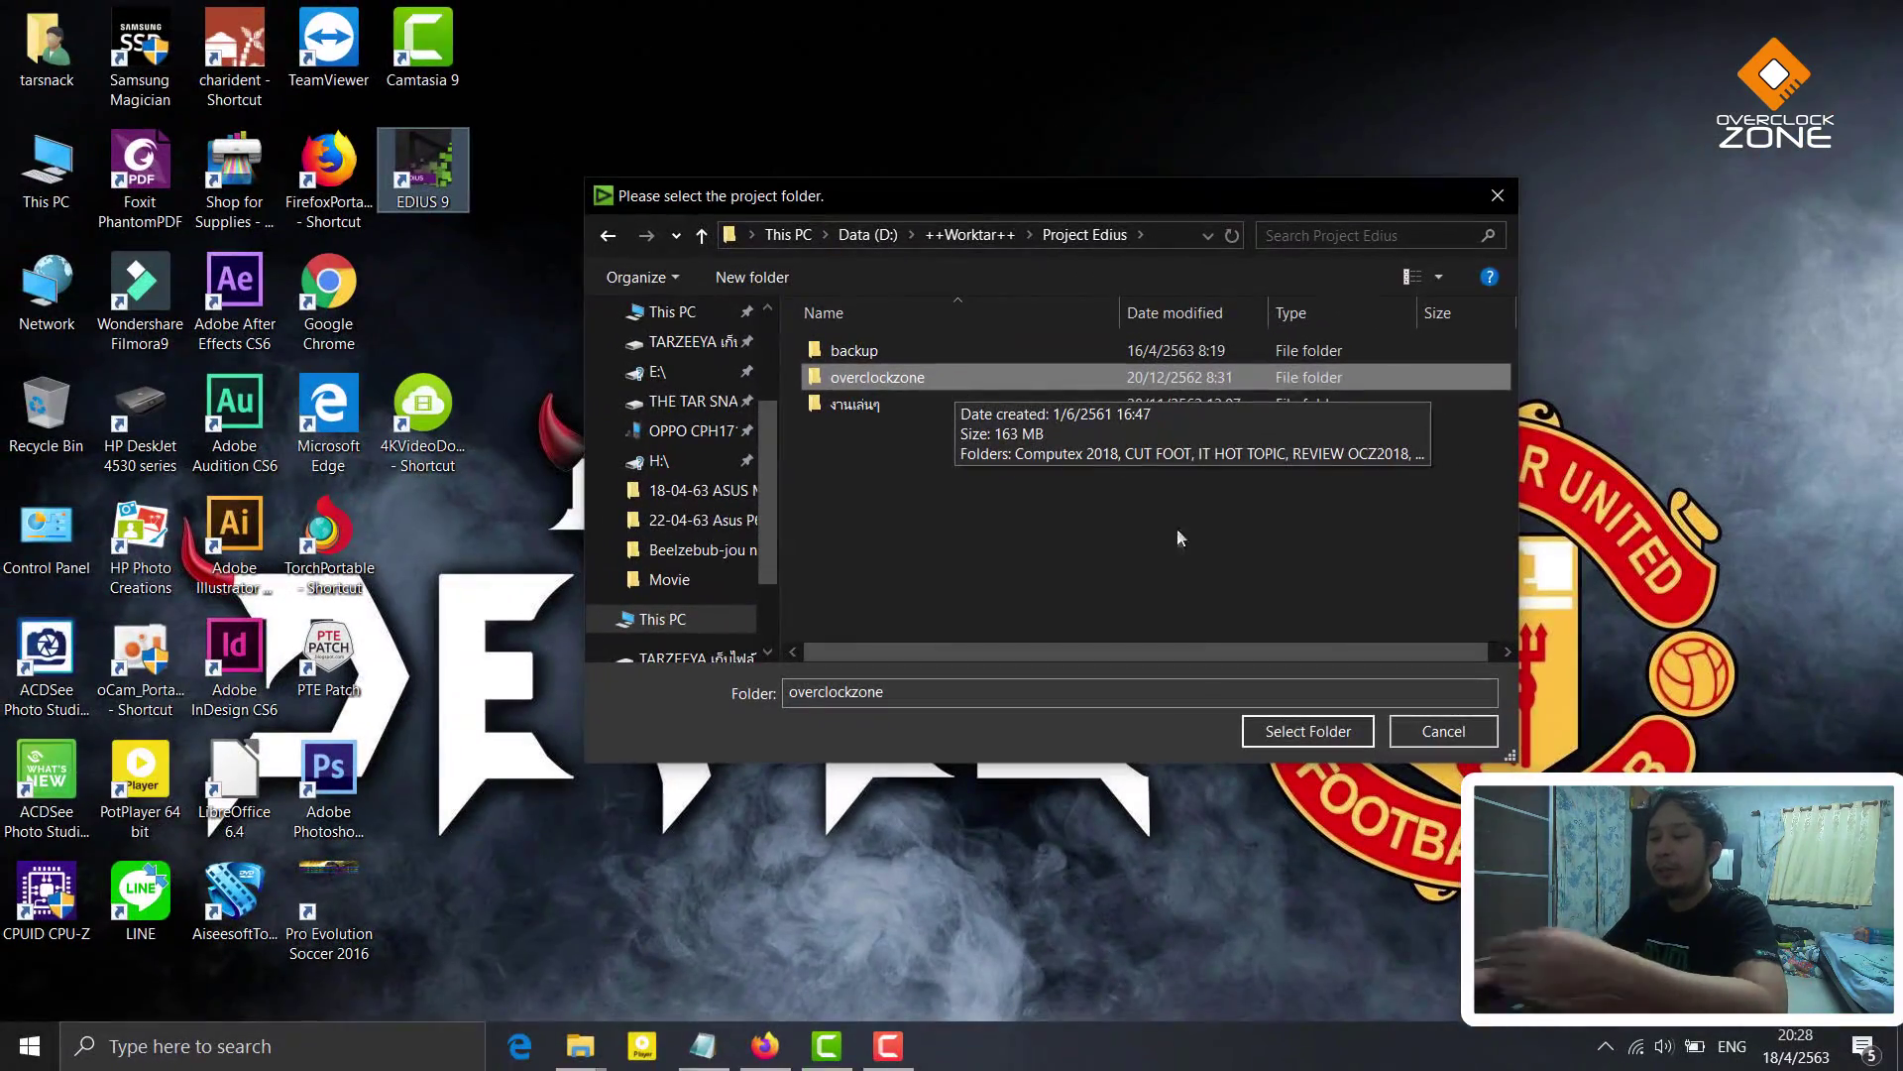
{"action": "left_click", "coordinate": [1338, 736]}
{"action": "left_click", "coordinate": [1123, 621]}
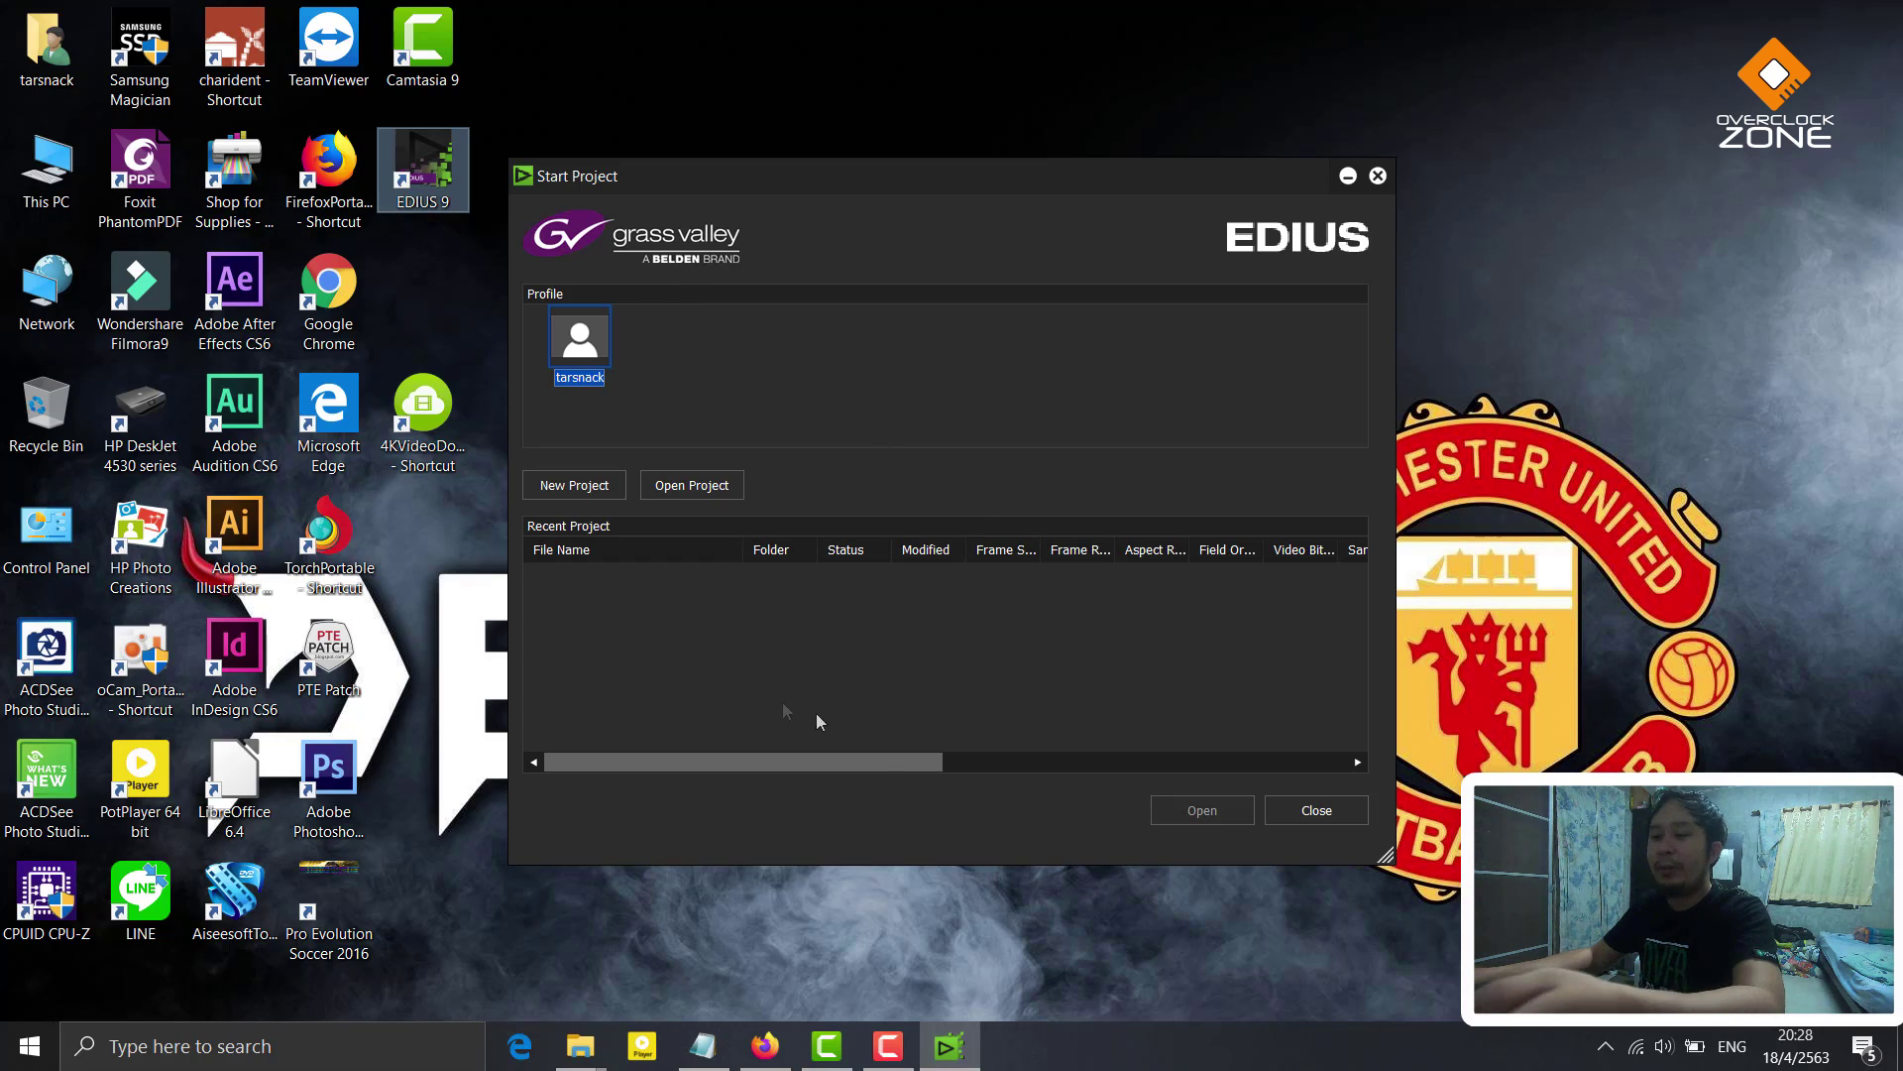
Start a new project and define its presets as HD size, 50p frame rate, 8bit and 4ch audio
{"action": "left_click", "coordinate": [574, 485]}
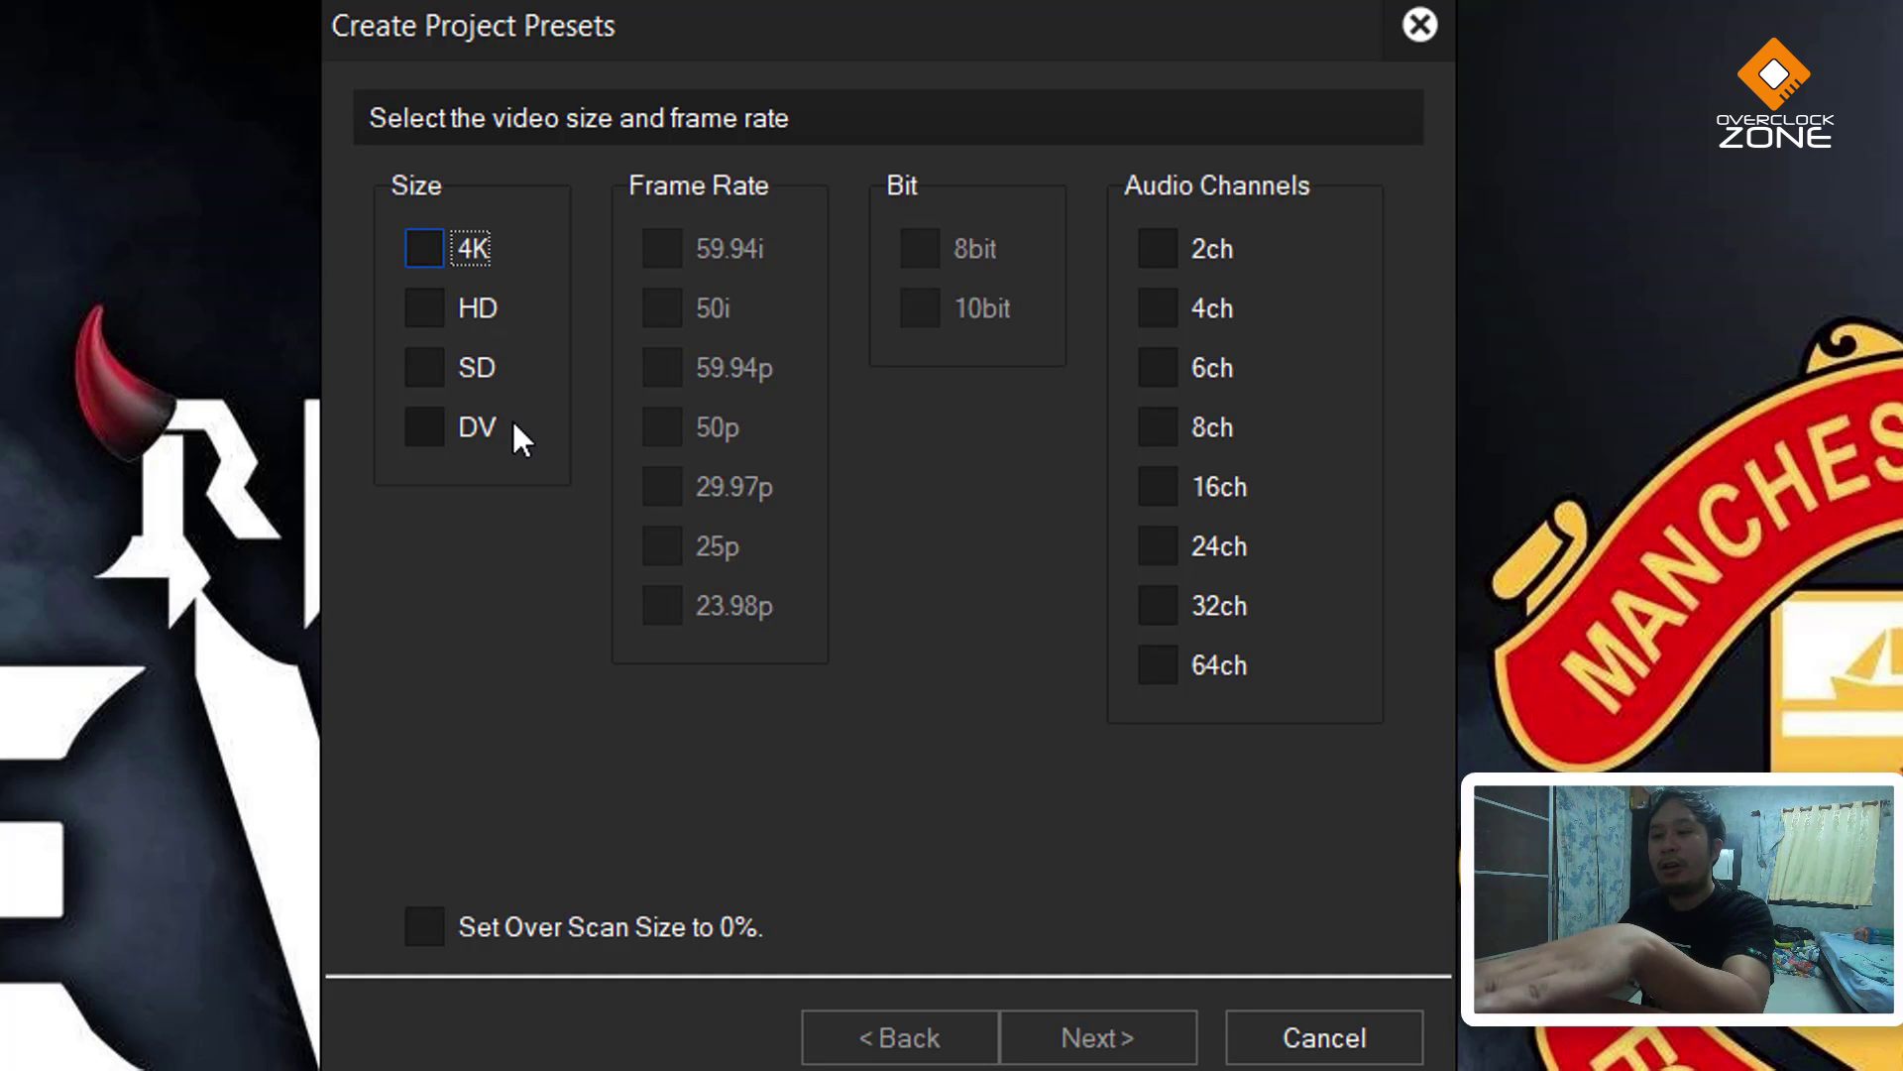
{"action": "left_click", "coordinate": [426, 310]}
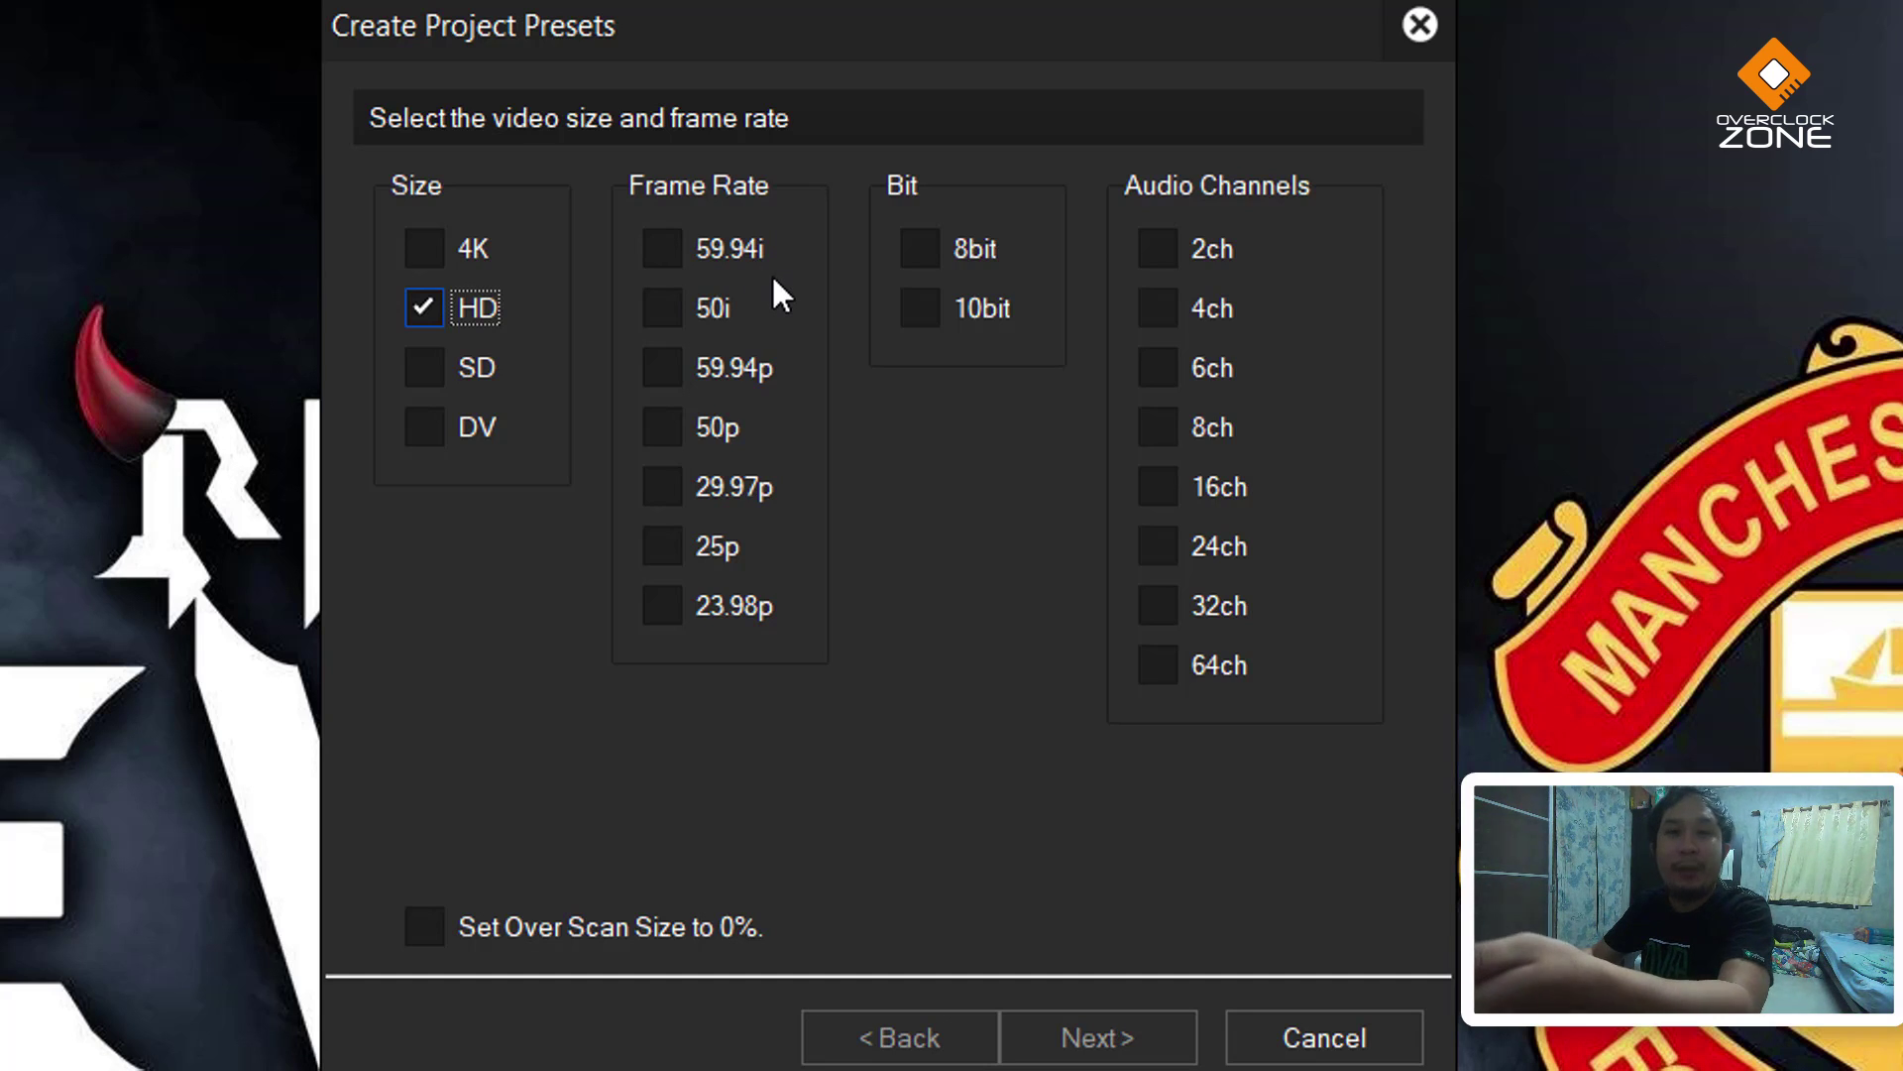
{"action": "left_click", "coordinate": [674, 423]}
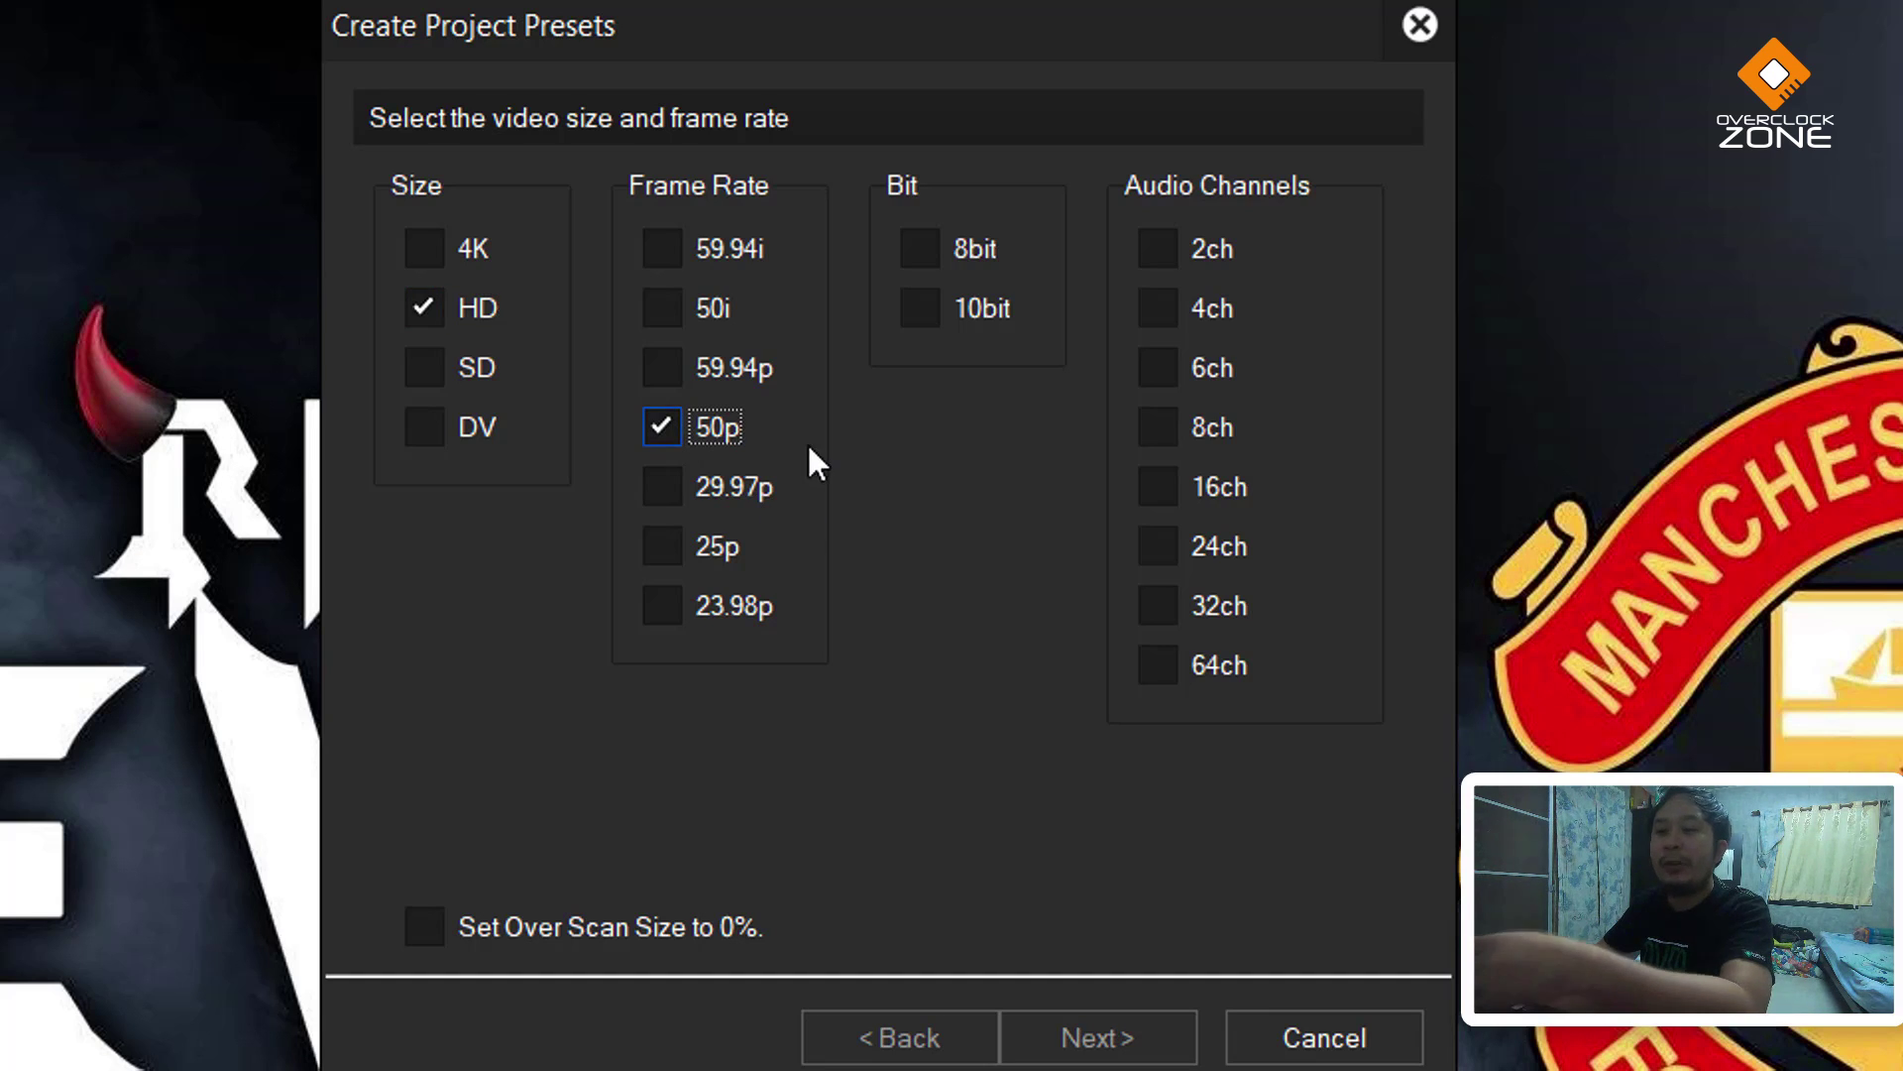
{"action": "left_click", "coordinate": [926, 255]}
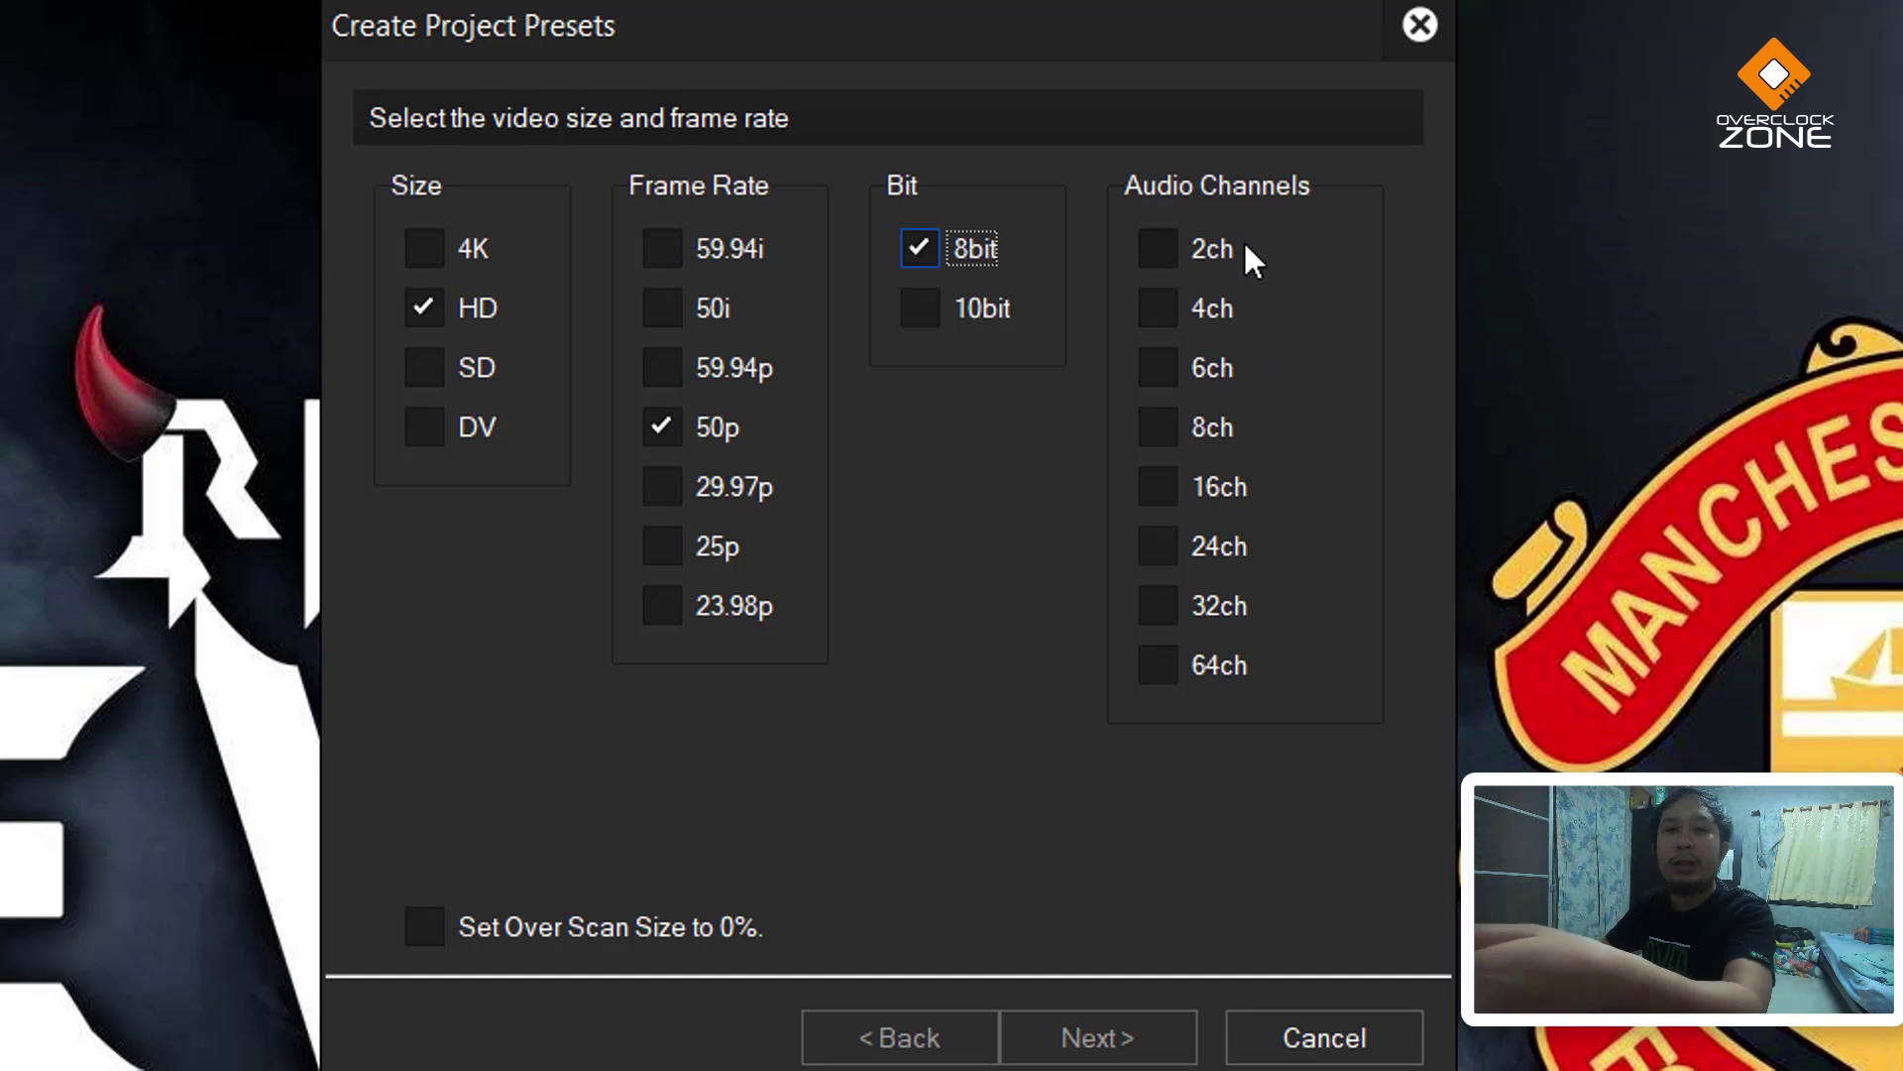
{"action": "left_click", "coordinate": [1211, 301]}
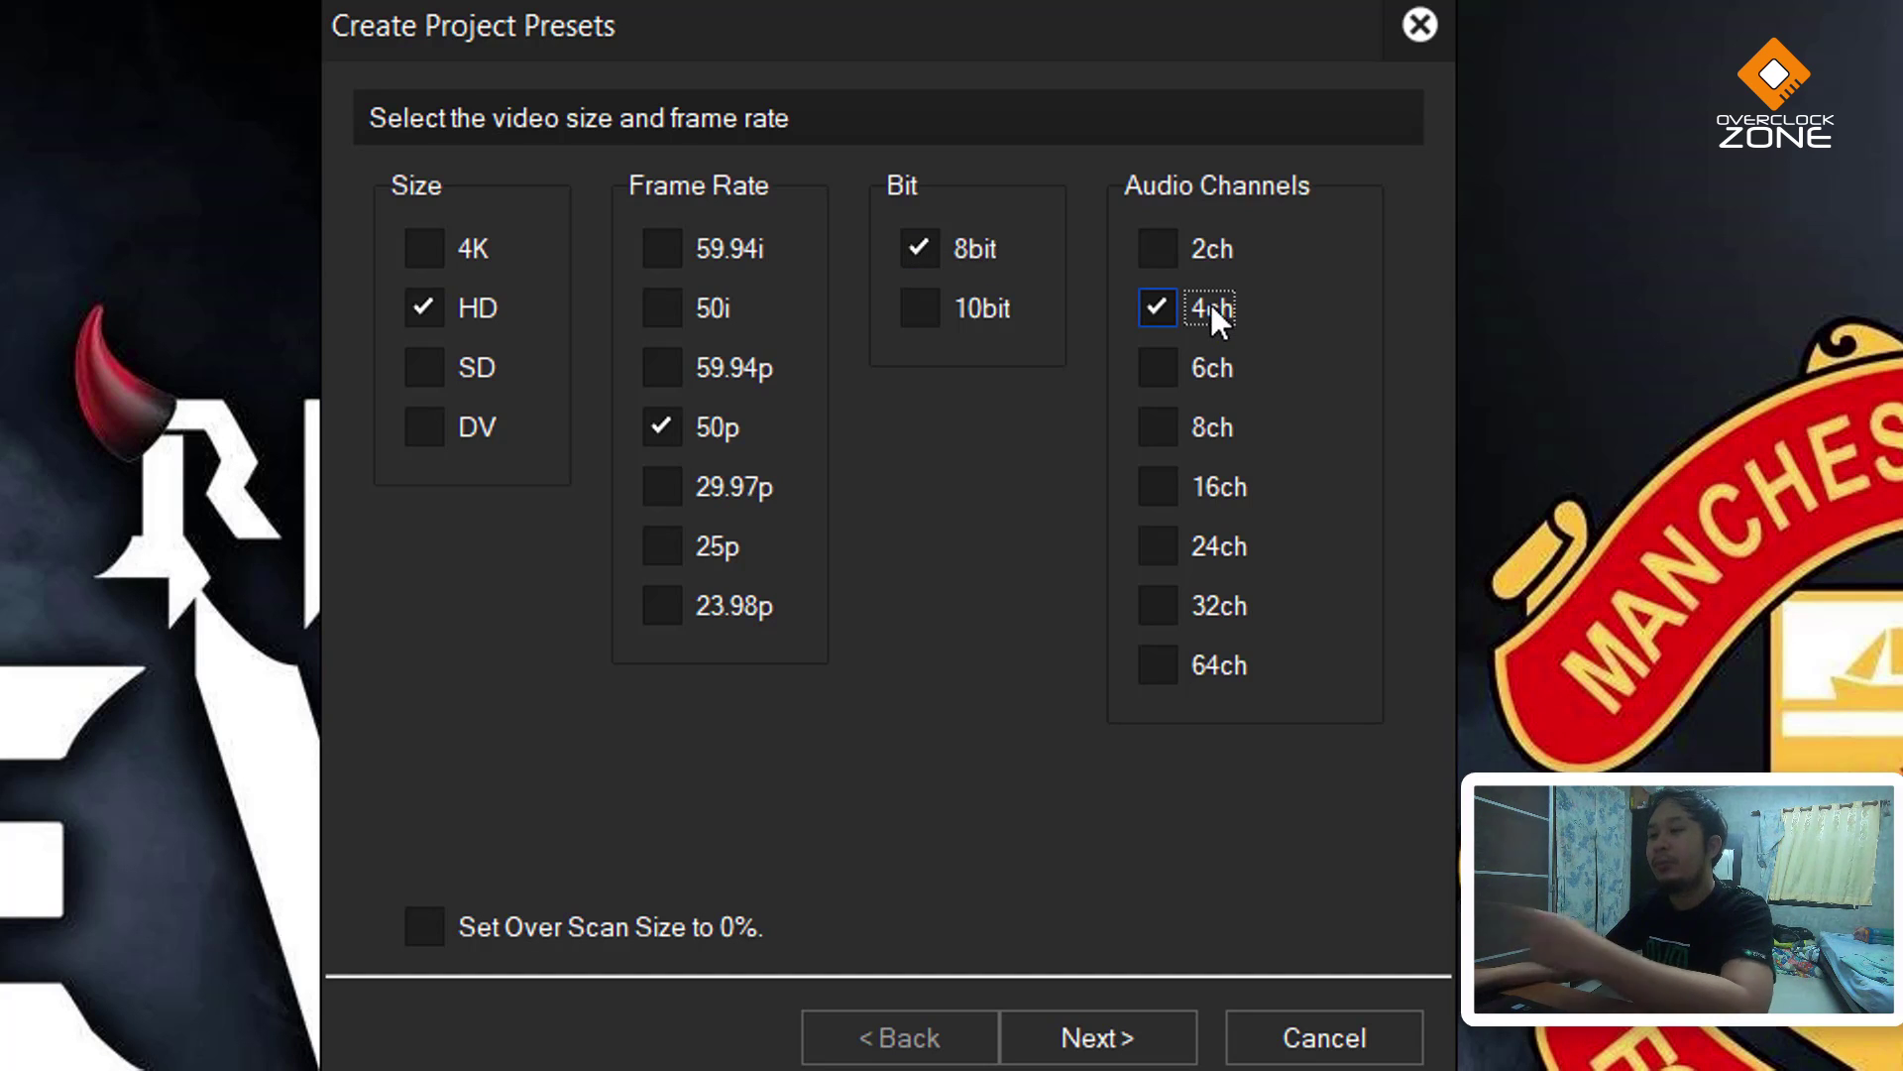
{"action": "left_click", "coordinate": [1108, 1052]}
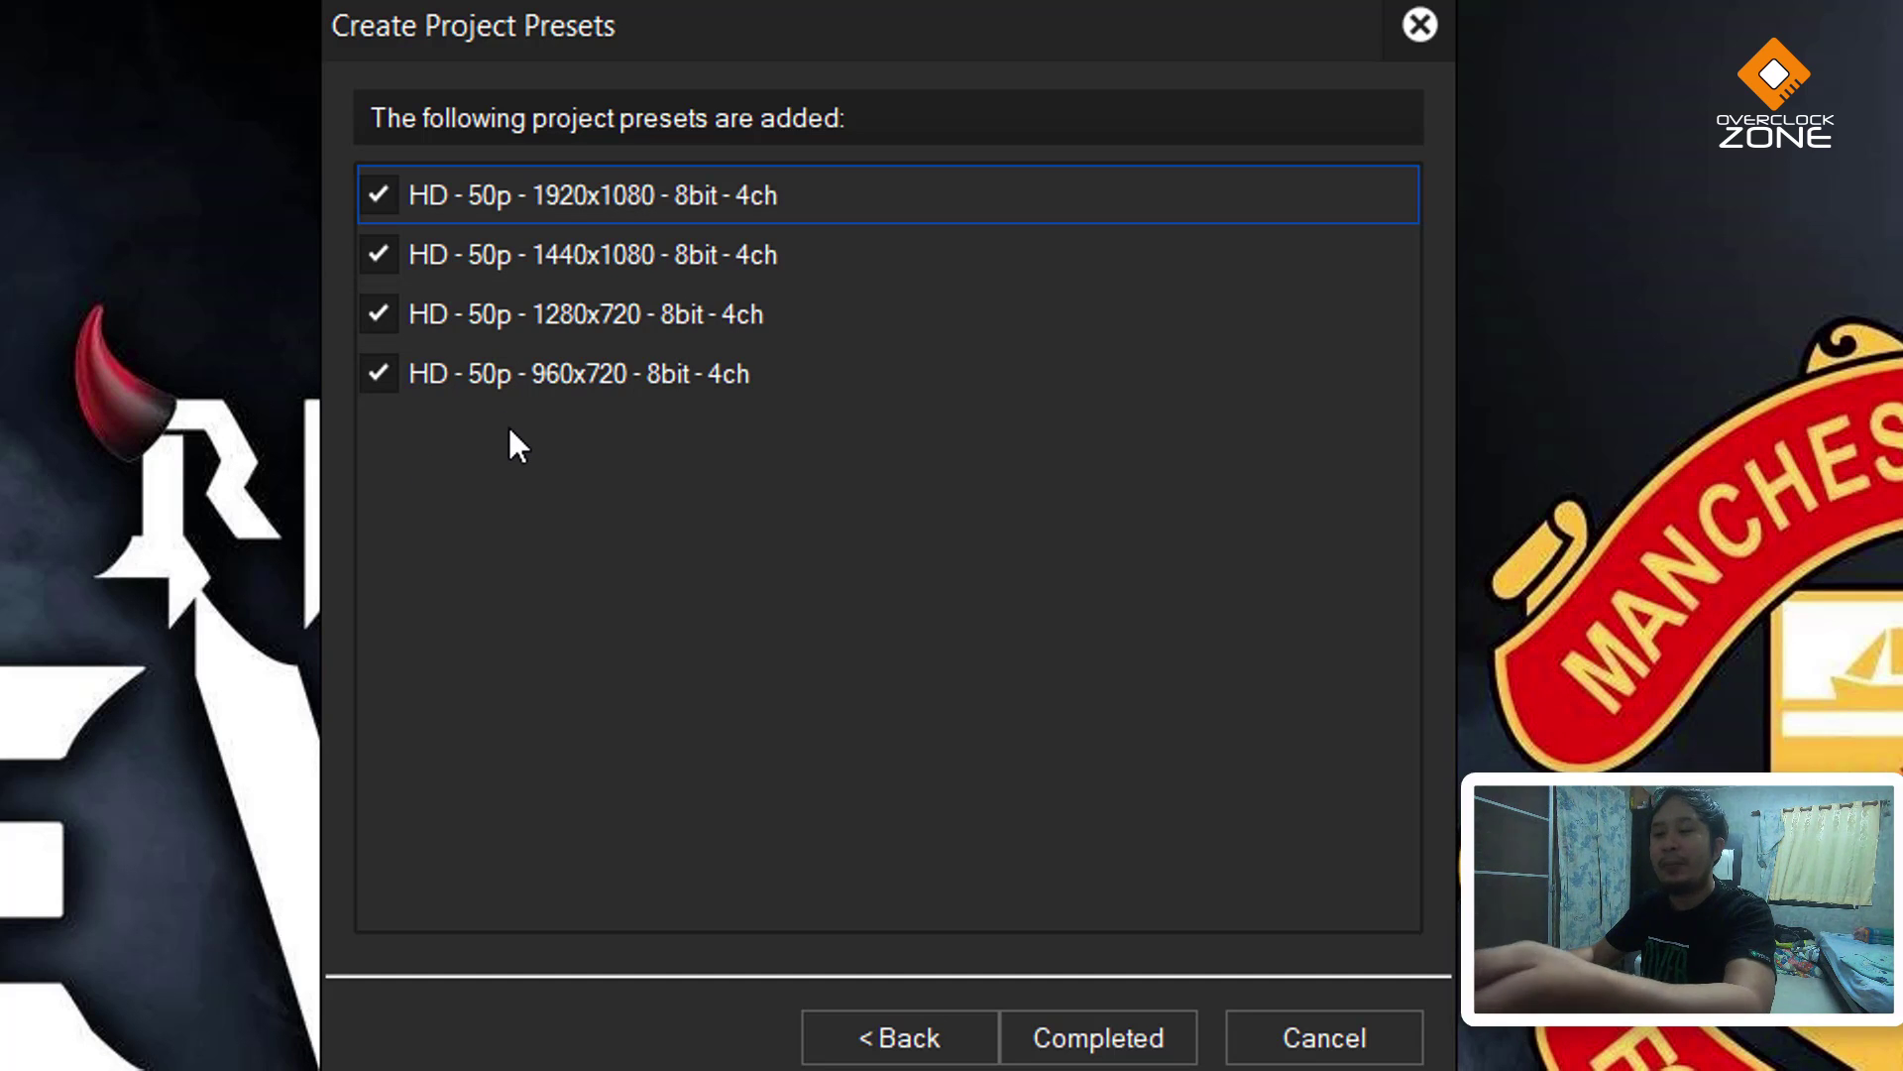
Exclude the 1440x1080, 1280x720 and 960x720 presets, keeping only HD - 50p - 1920x1080 - 8bit - 4ch
{"action": "left_click", "coordinate": [378, 254]}
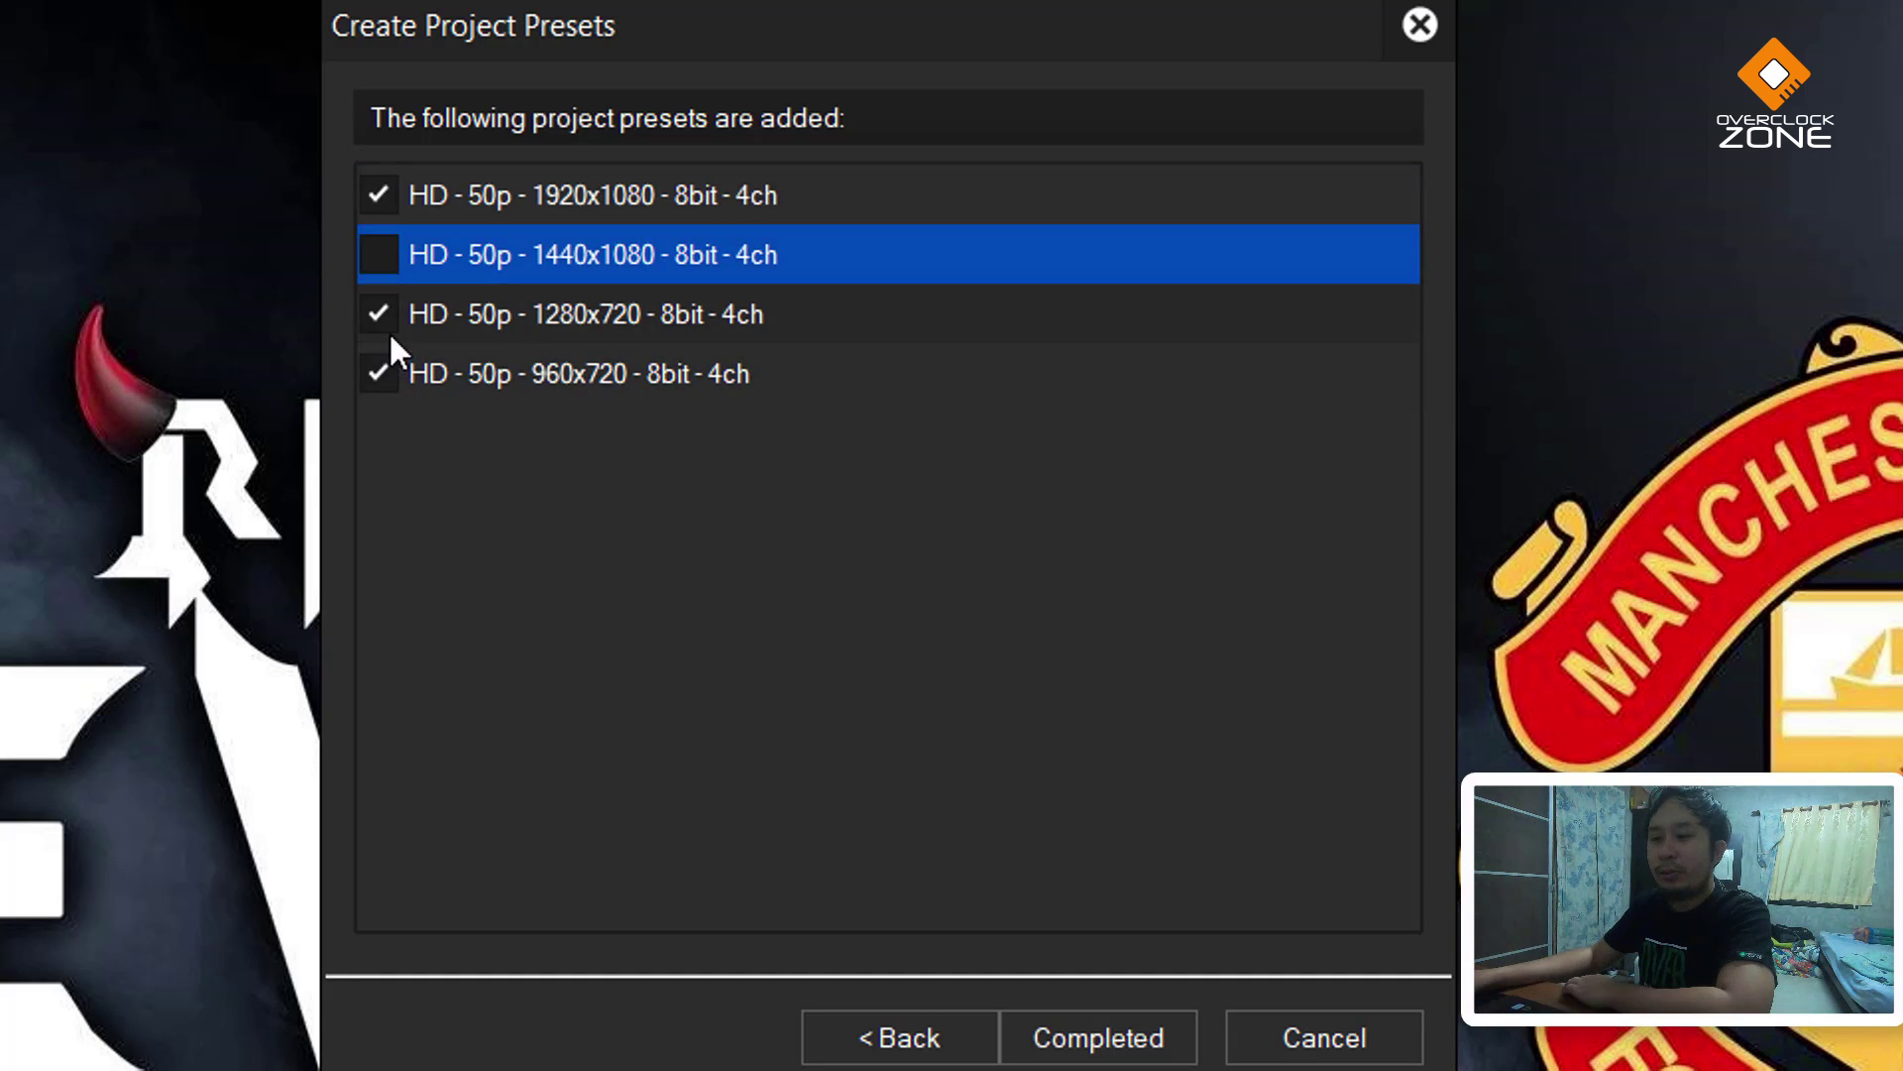
{"action": "left_click", "coordinate": [379, 314]}
{"action": "left_click", "coordinate": [379, 373]}
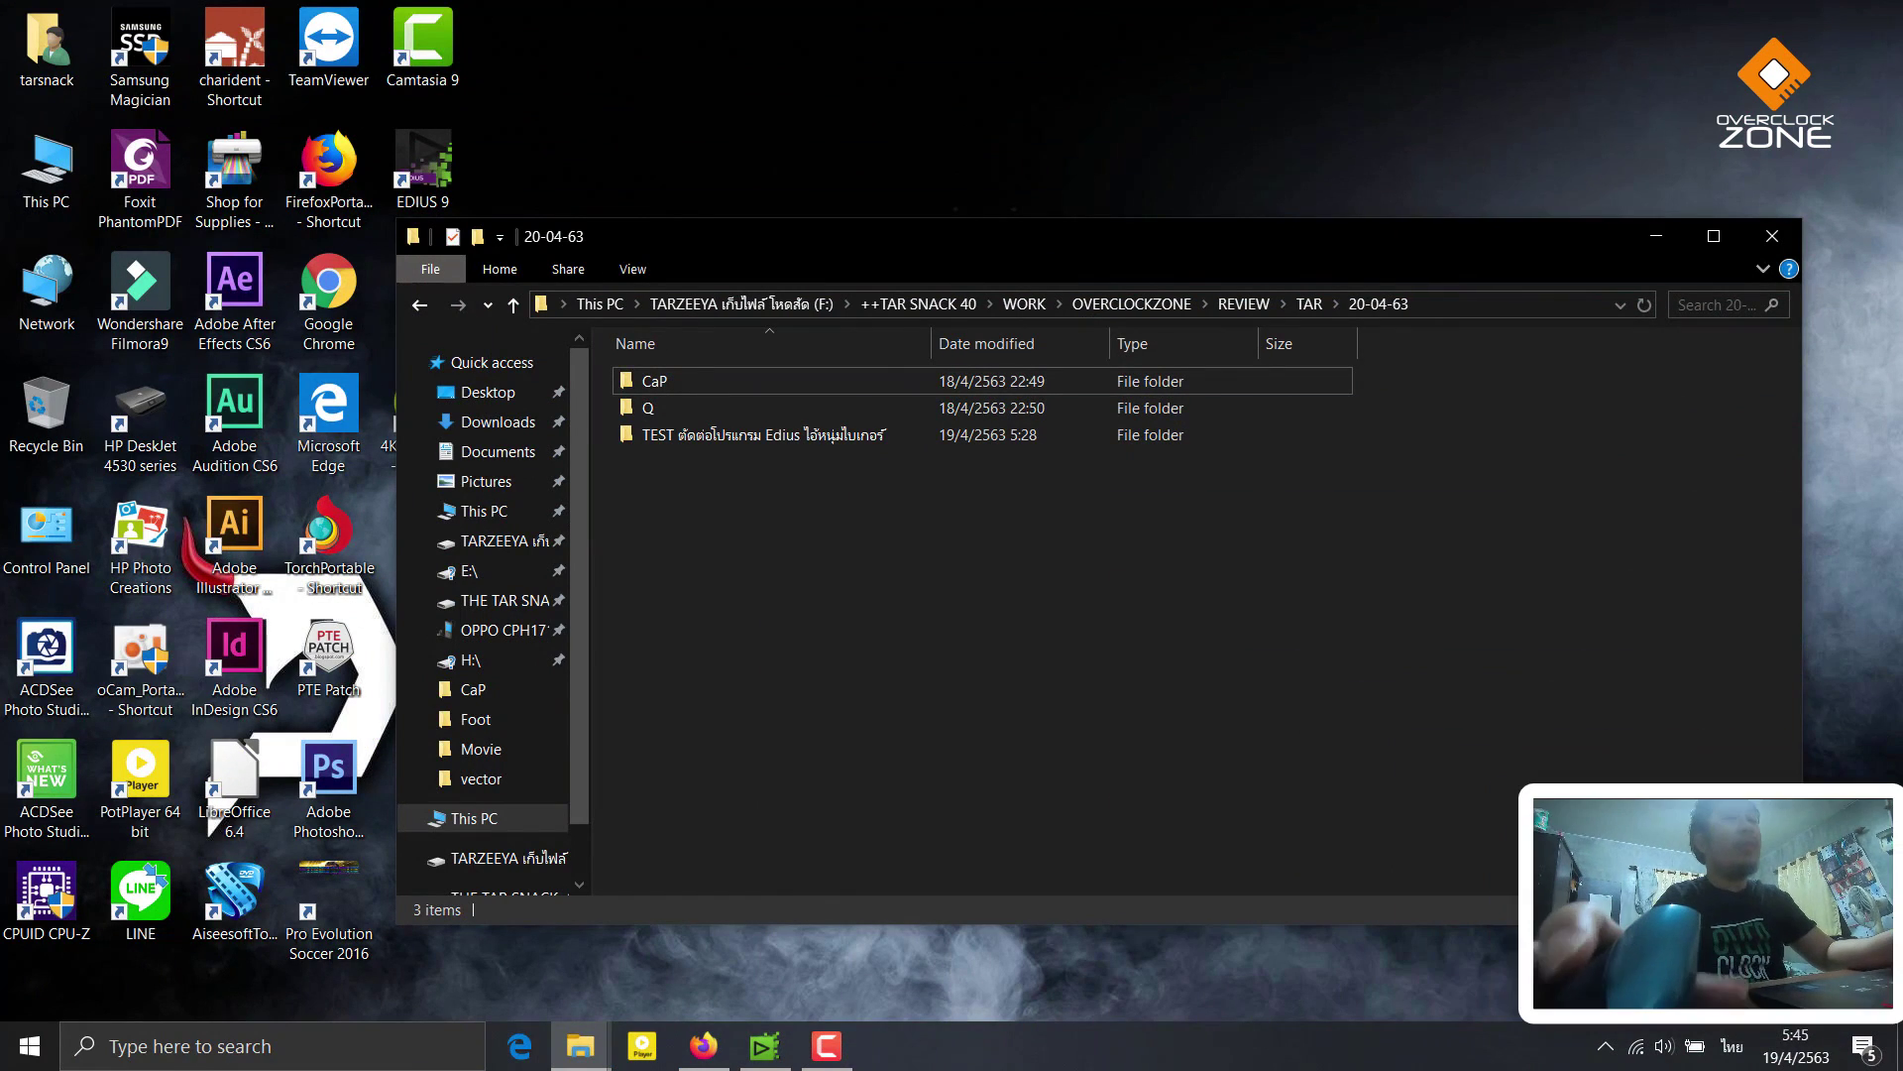
Import the folder "TEST ตัดต่อโปรแกรม Edius ไอ้หนุ่มไบเกอร์" from the 20-04-63 Explorer window into the EDIUS bin
{"action": "left_click", "coordinate": [782, 446]}
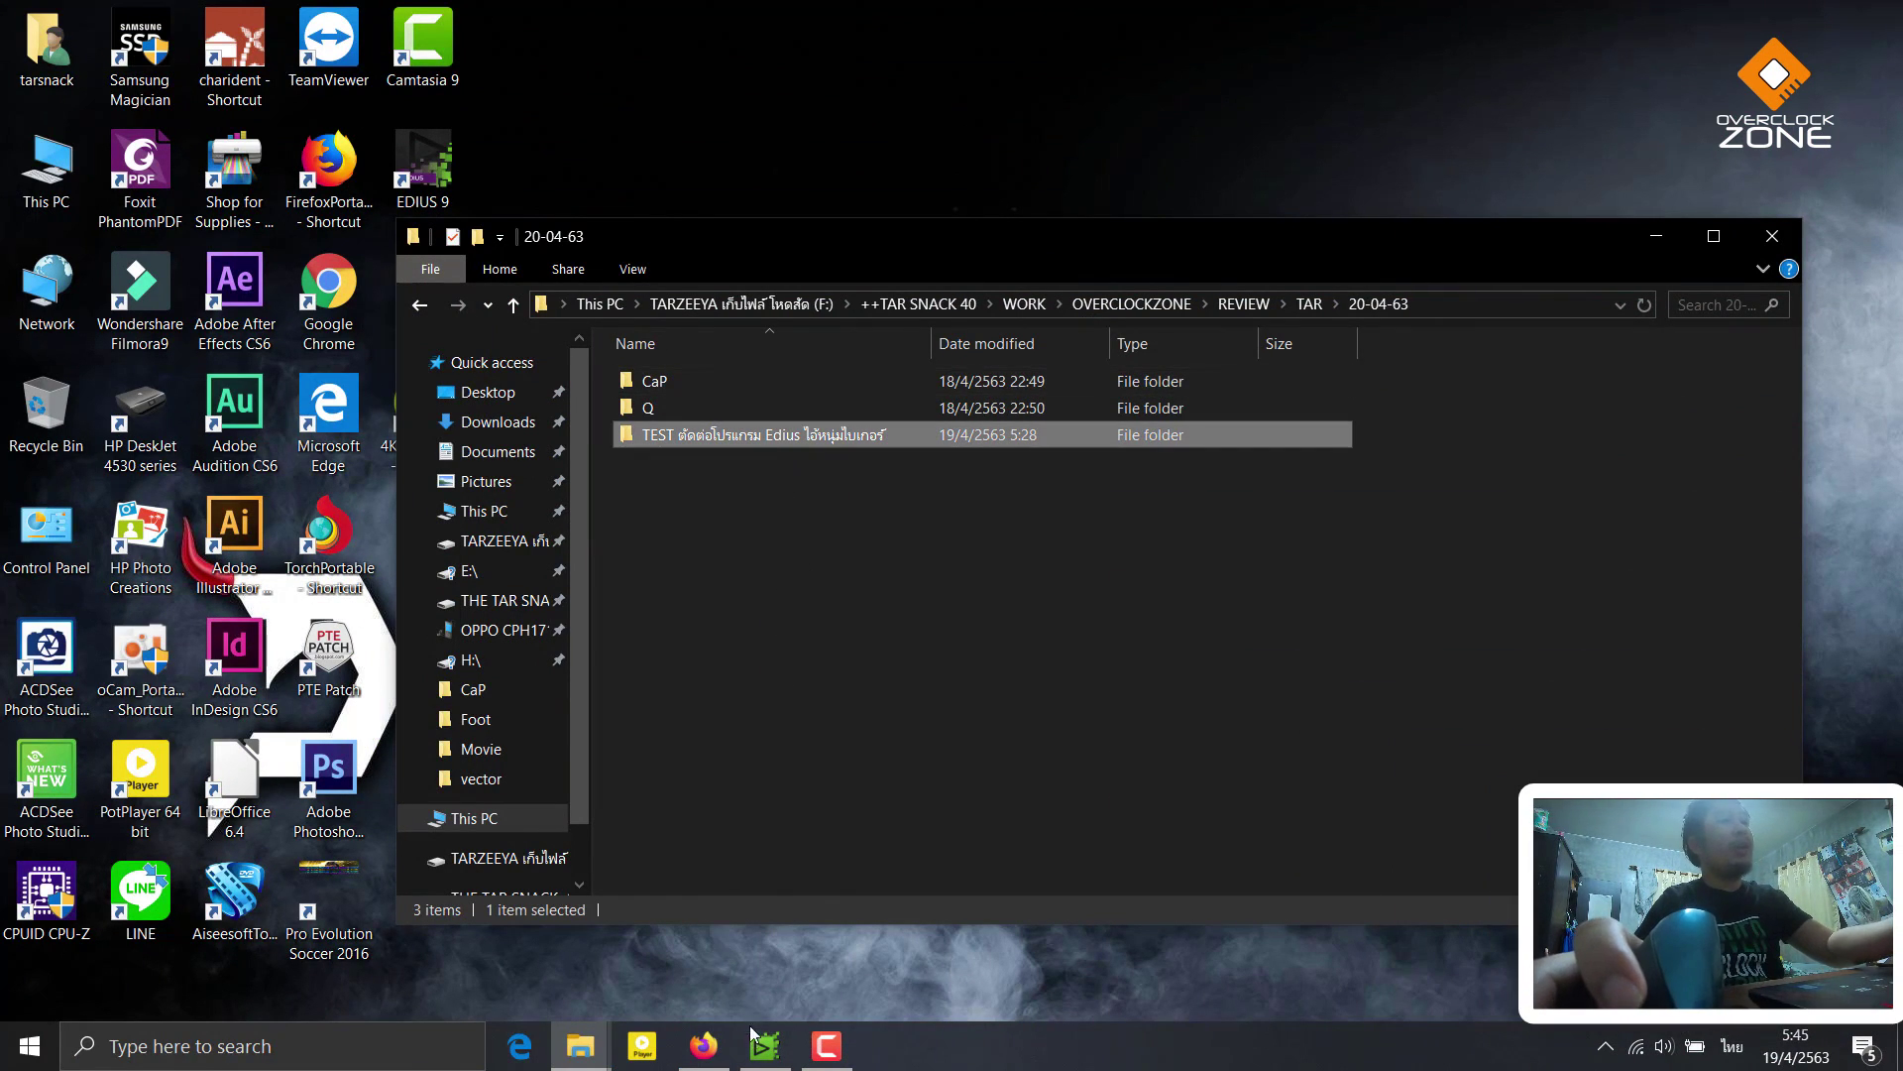
{"action": "mouse_move", "coordinate": [752, 1051]}
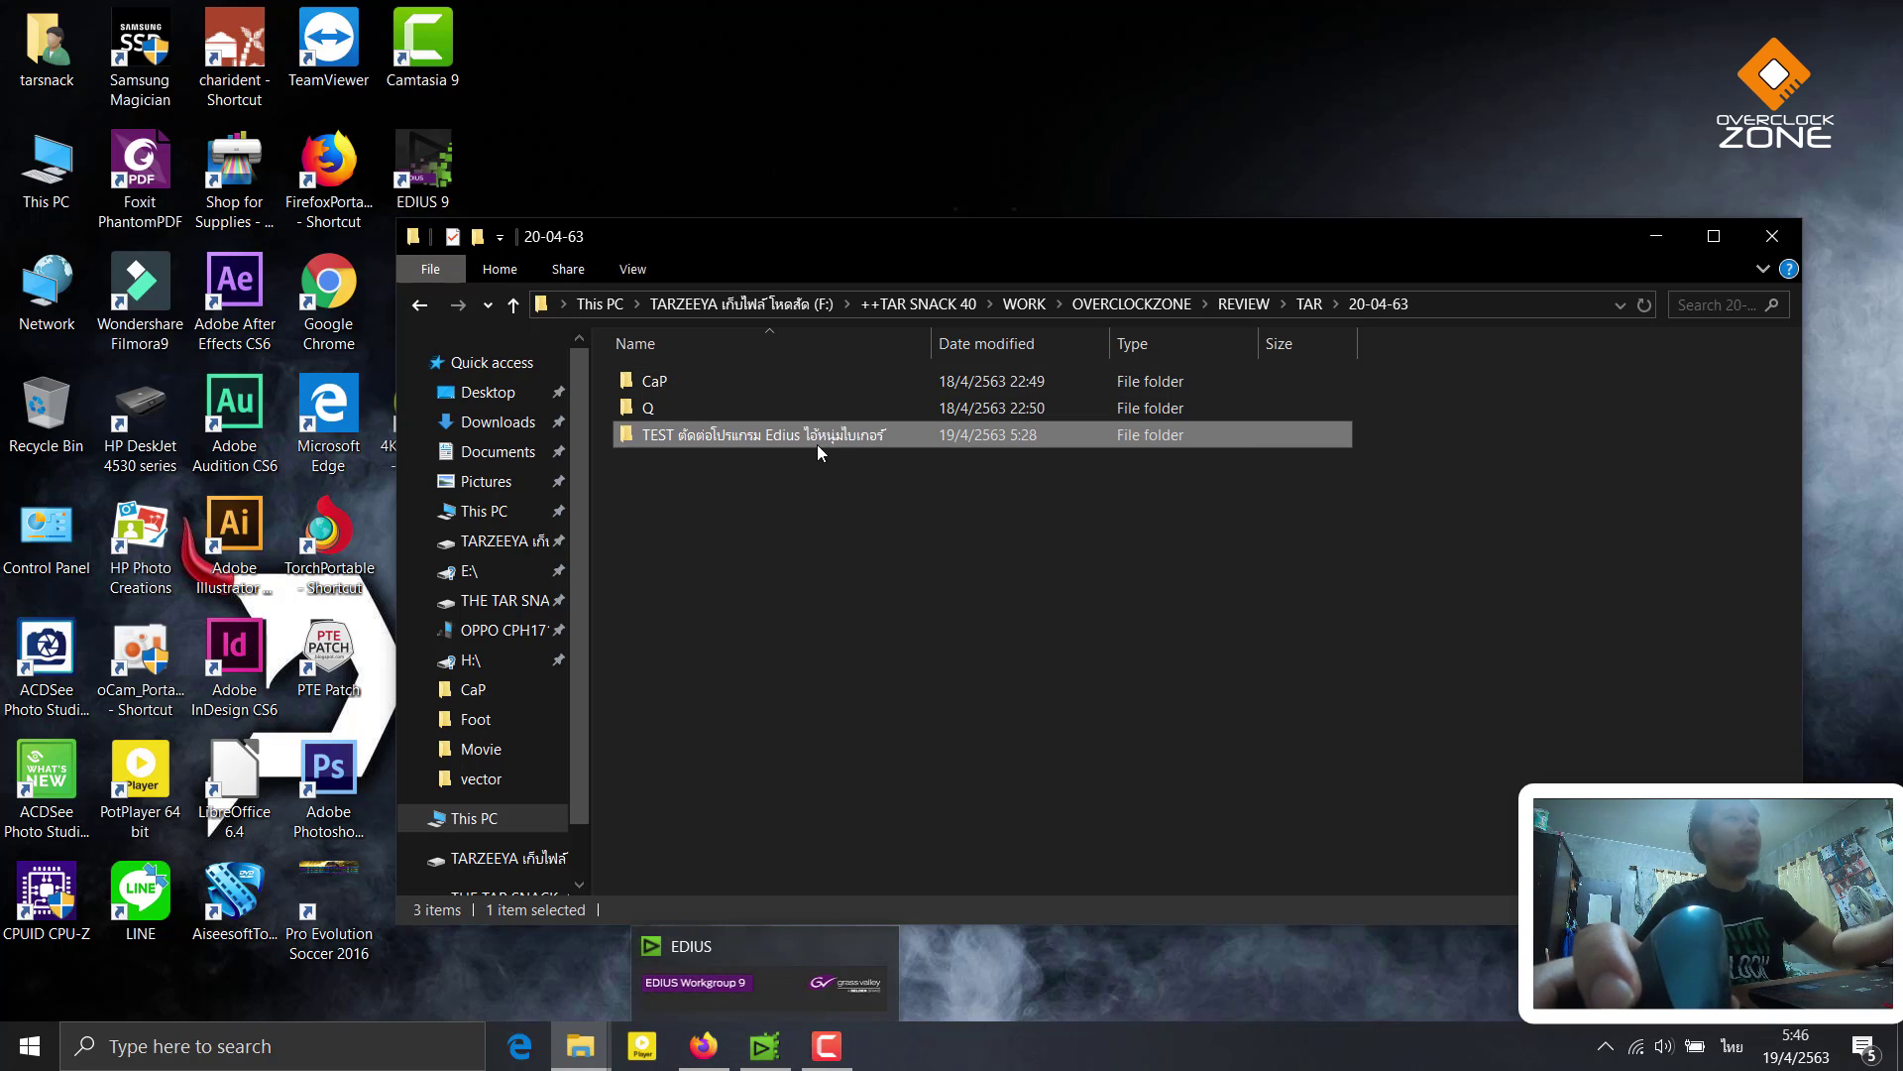
{"action": "mouse_move", "coordinate": [819, 437]}
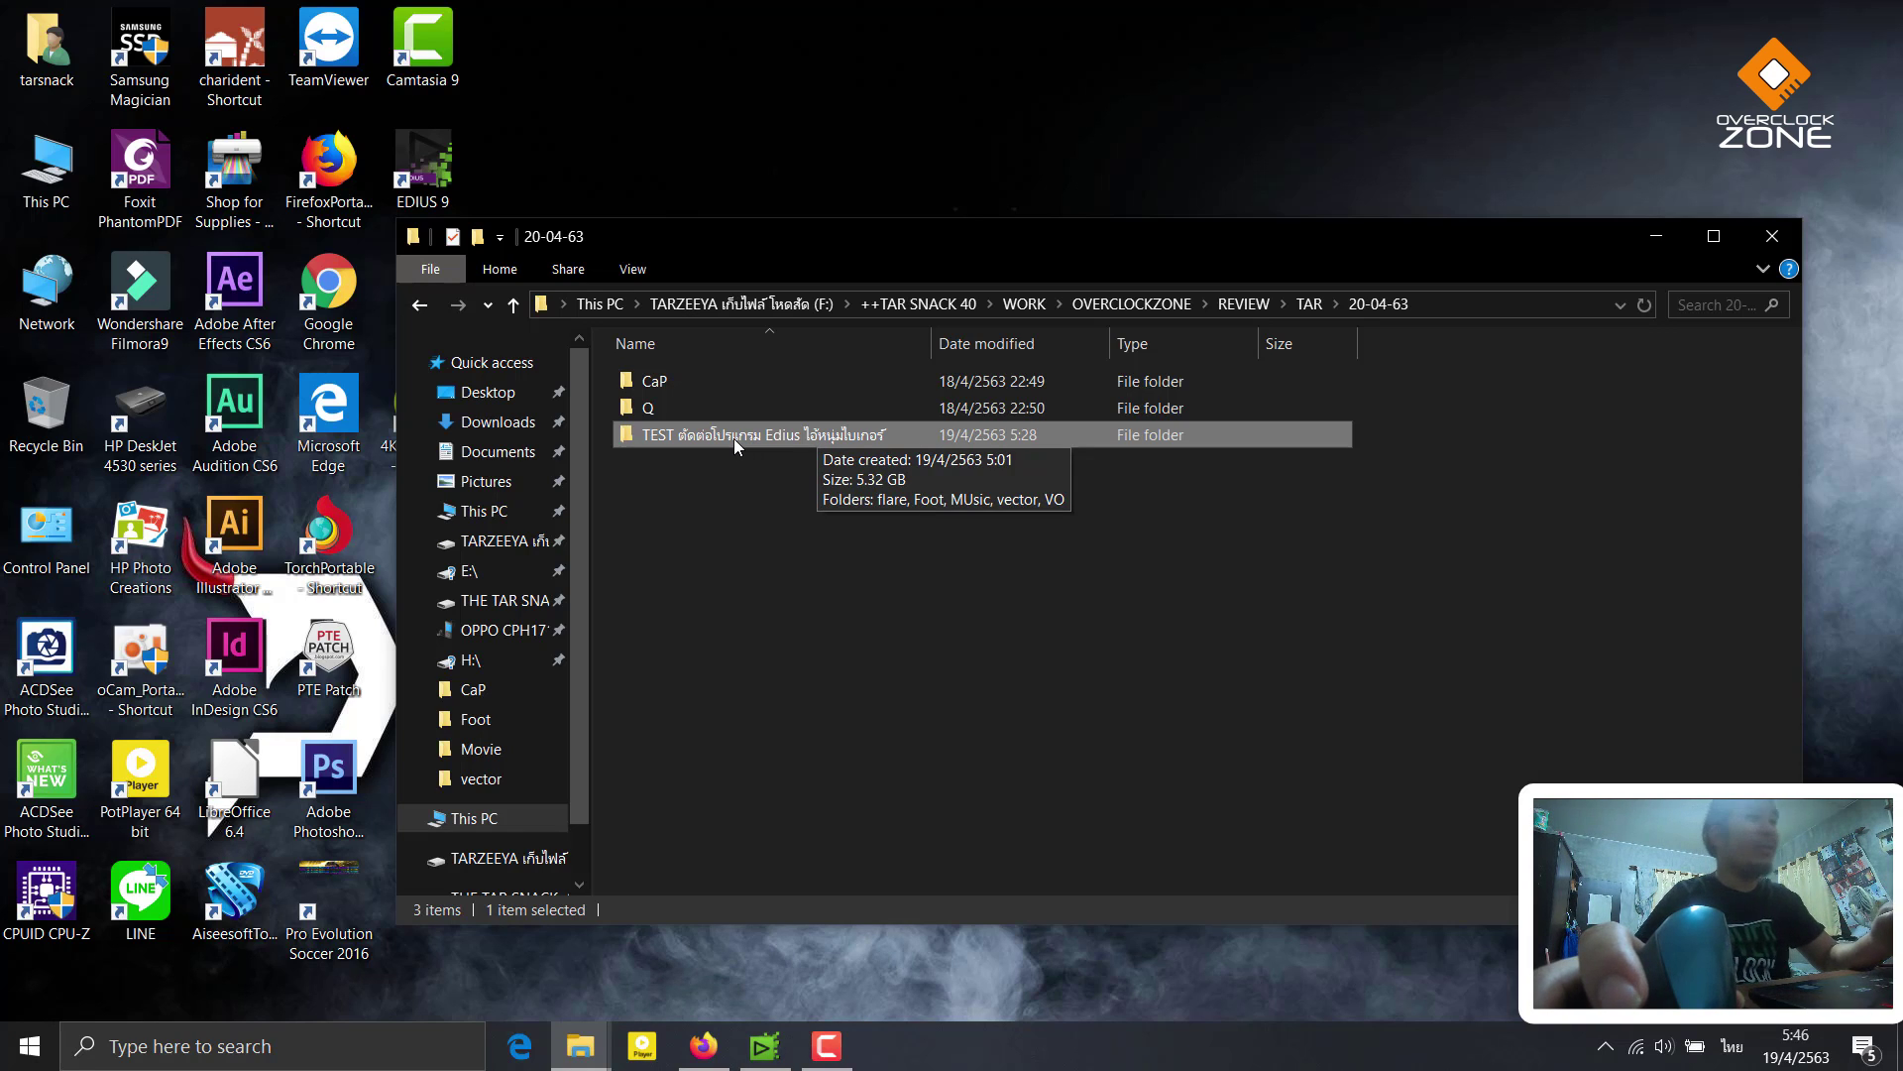
{"action": "left_click", "coordinate": [760, 1050]}
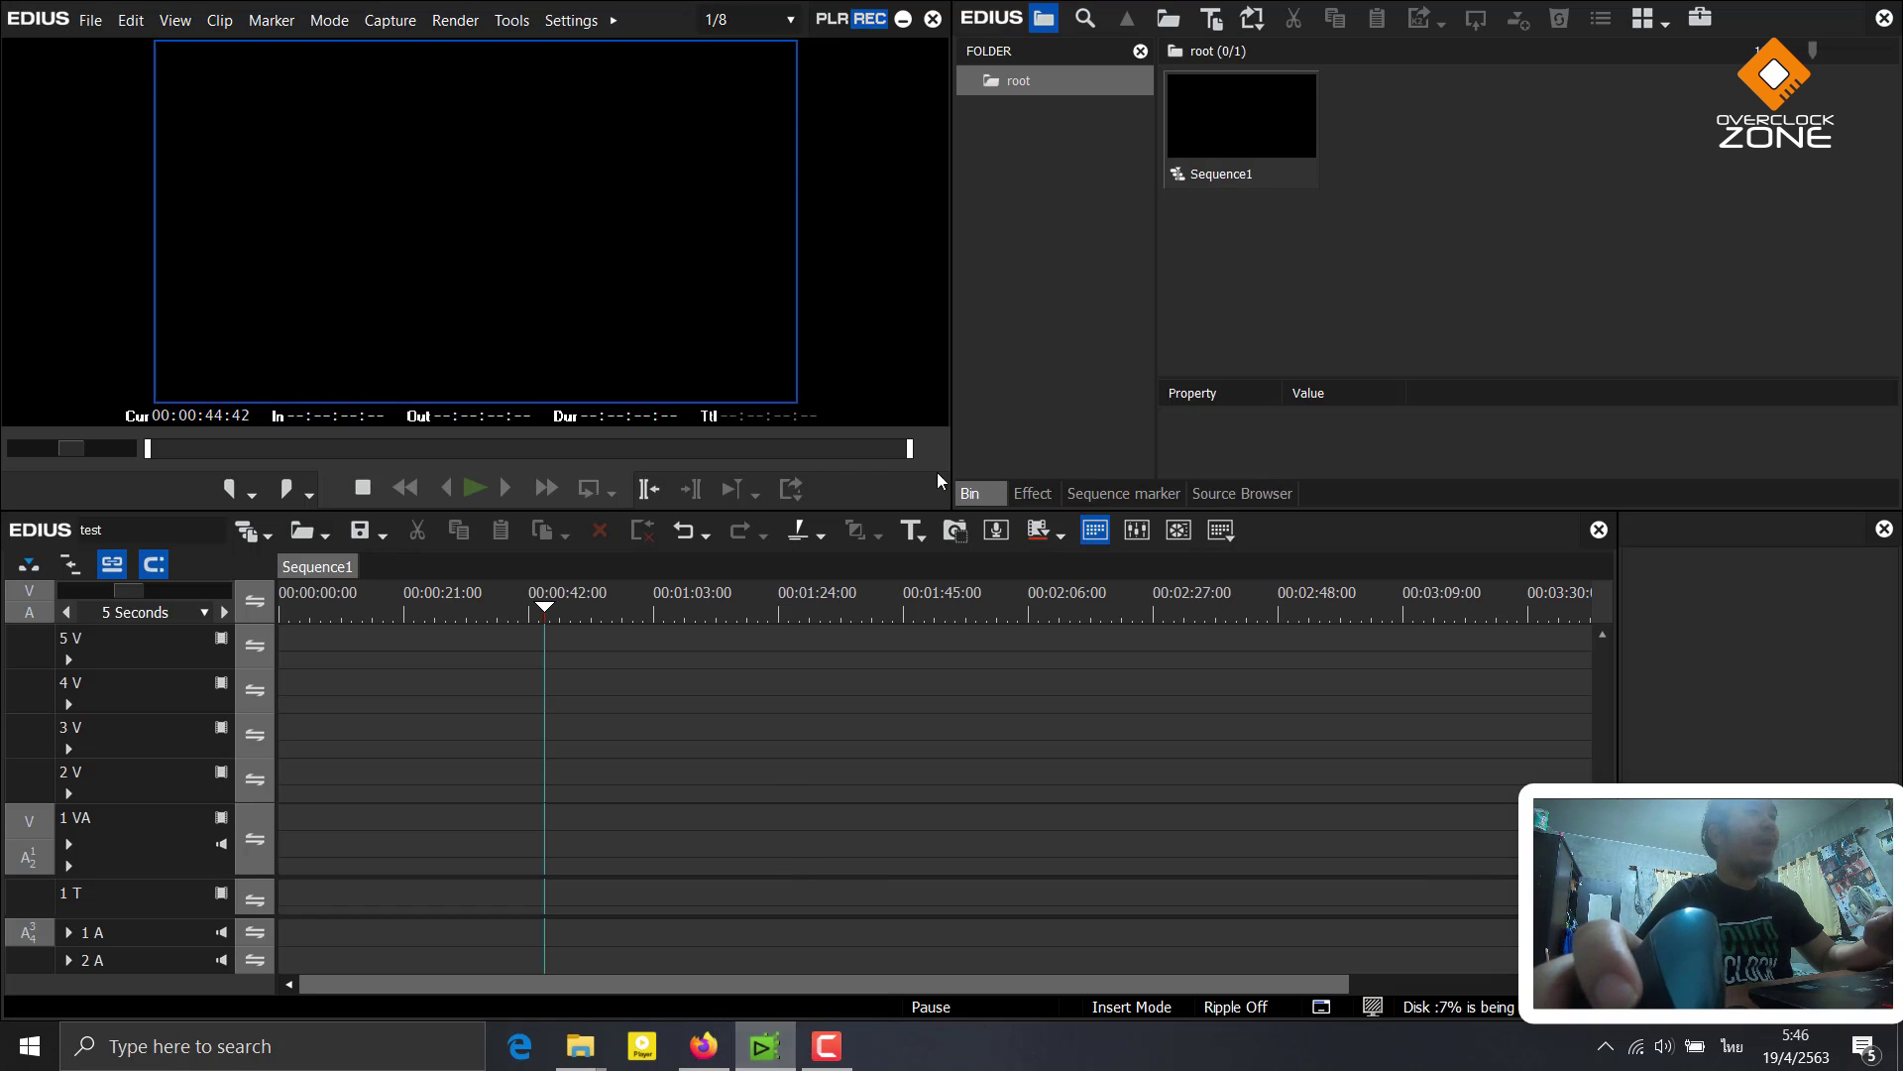
{"action": "mouse_move", "coordinate": [573, 1053]}
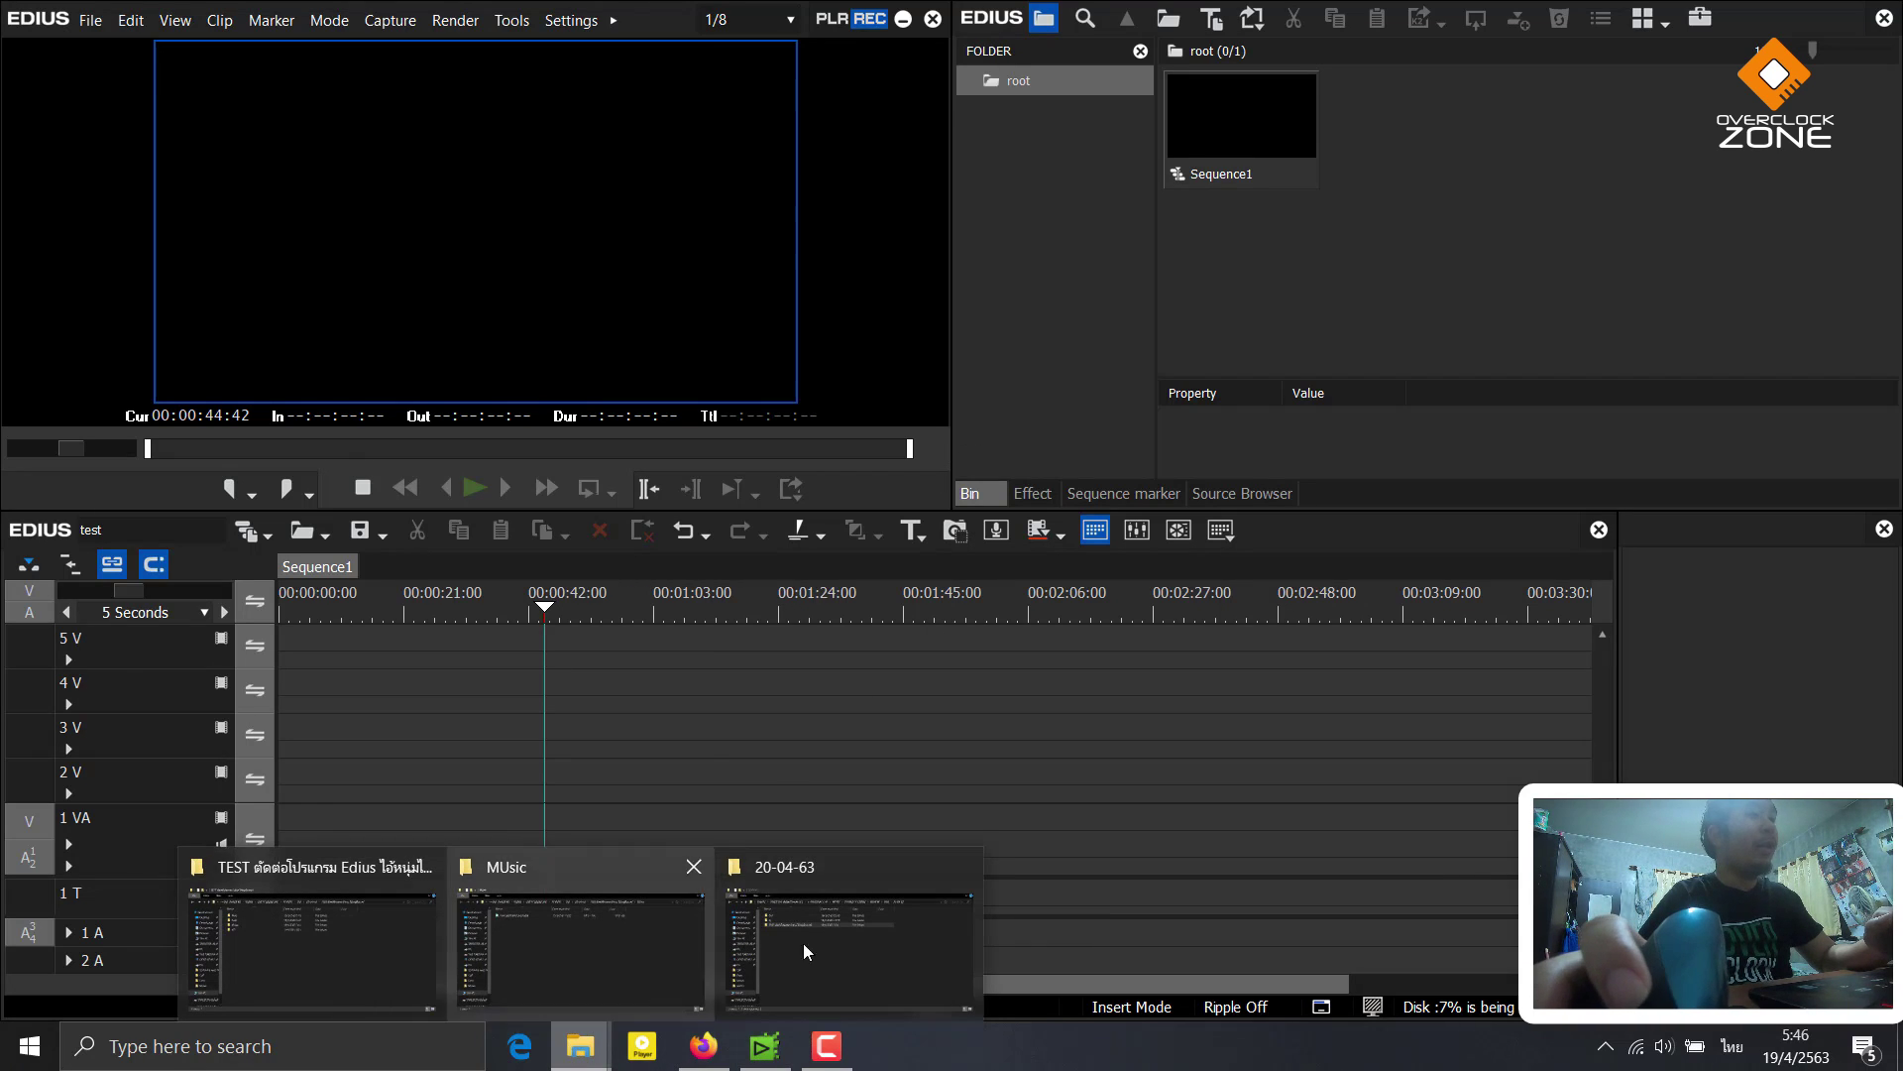
{"action": "left_click", "coordinate": [813, 942]}
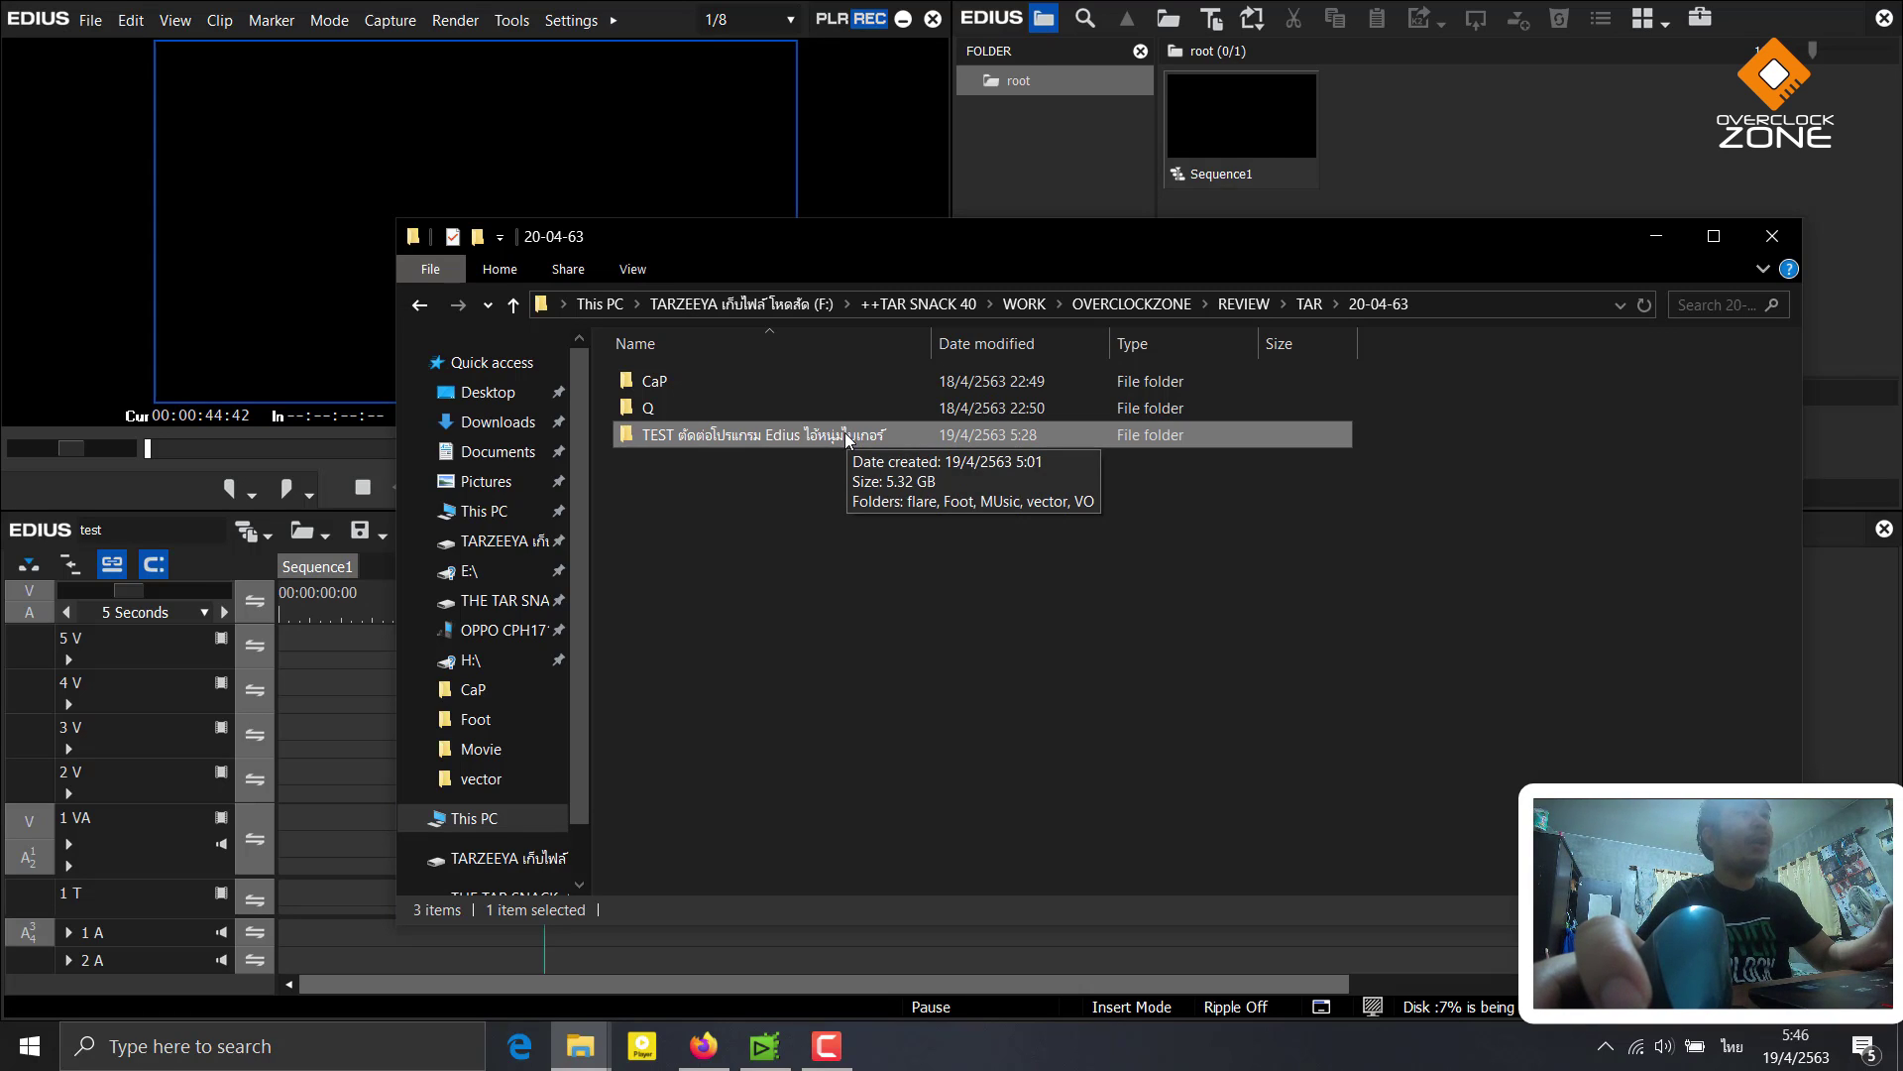
{"action": "left_click_drag", "start_coordinate": [844, 433], "coordinate": [1466, 147]}
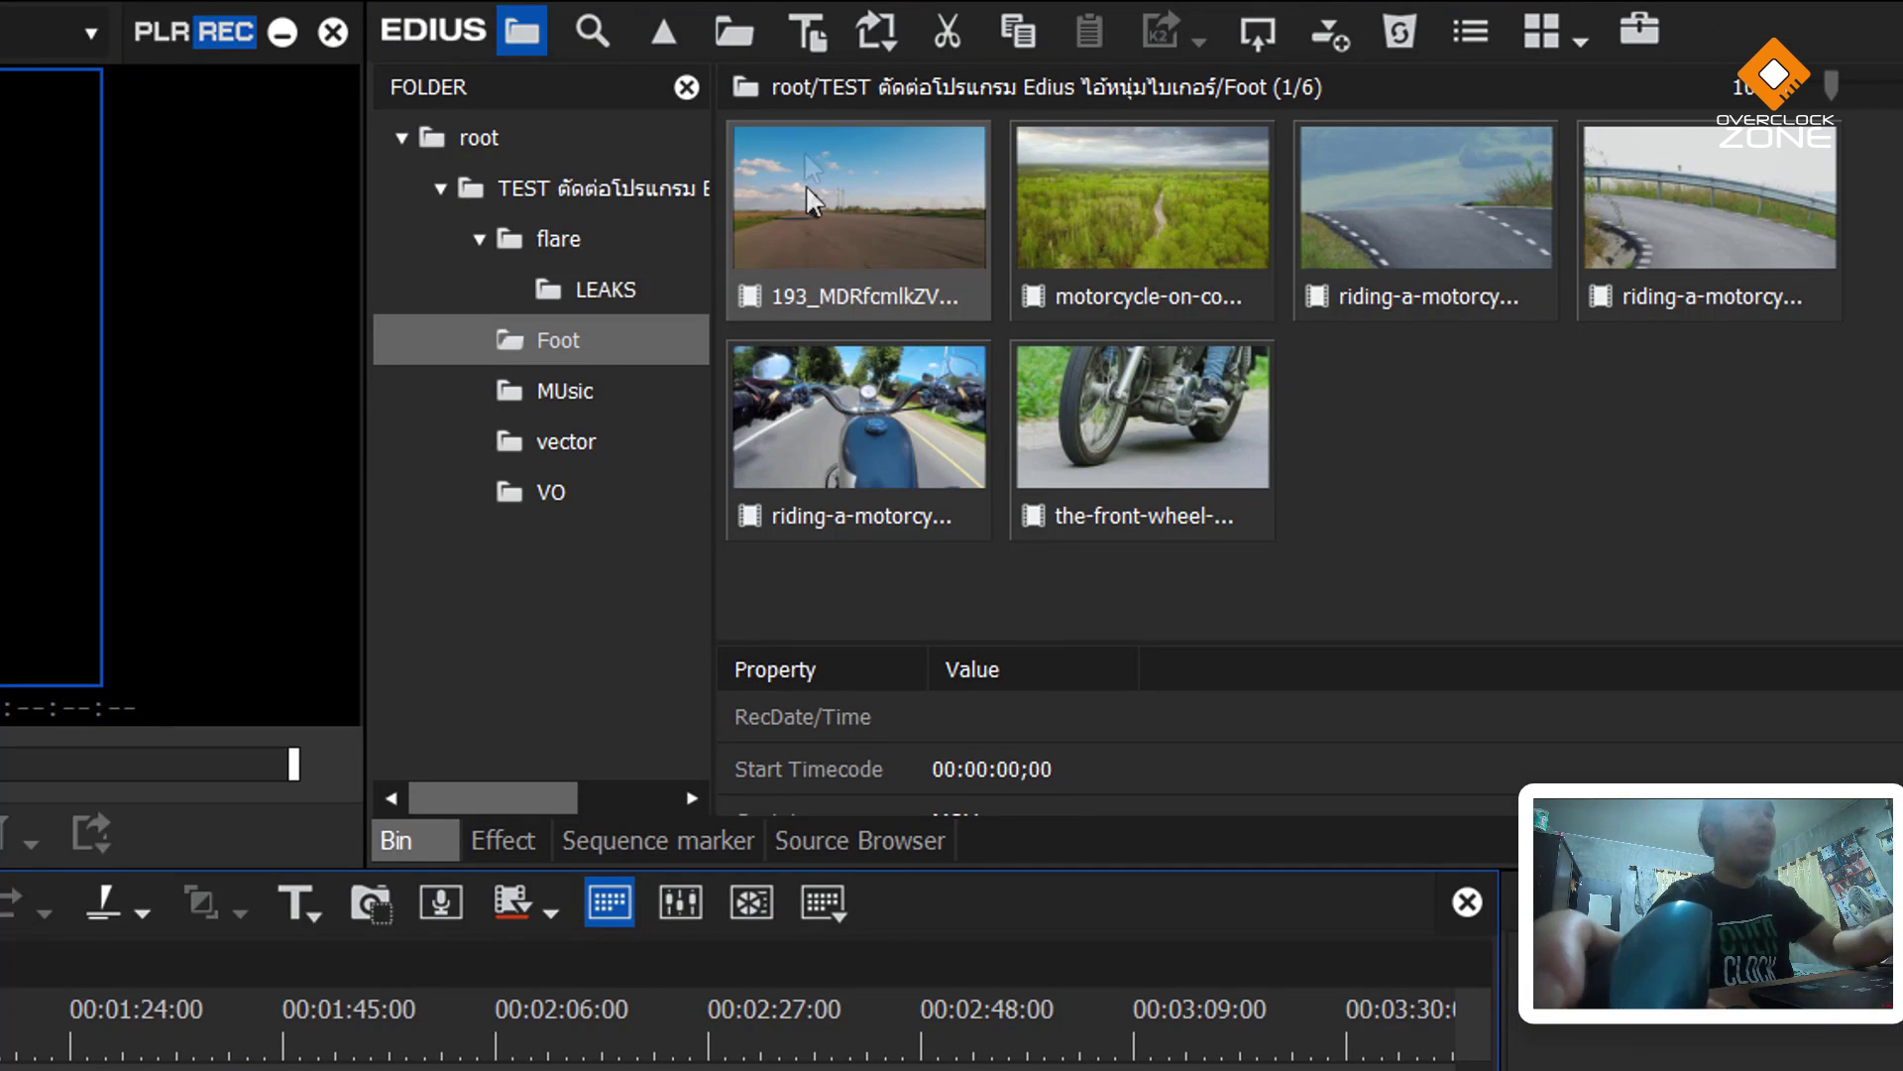
Place the first clip of the Foot folder, 193_MDRfcmlkZV9za3k, on the 1 T track at 00:00:07:50
{"action": "left_click", "coordinate": [858, 264]}
{"action": "left_click_drag", "start_coordinate": [836, 199], "coordinate": [330, 892]}
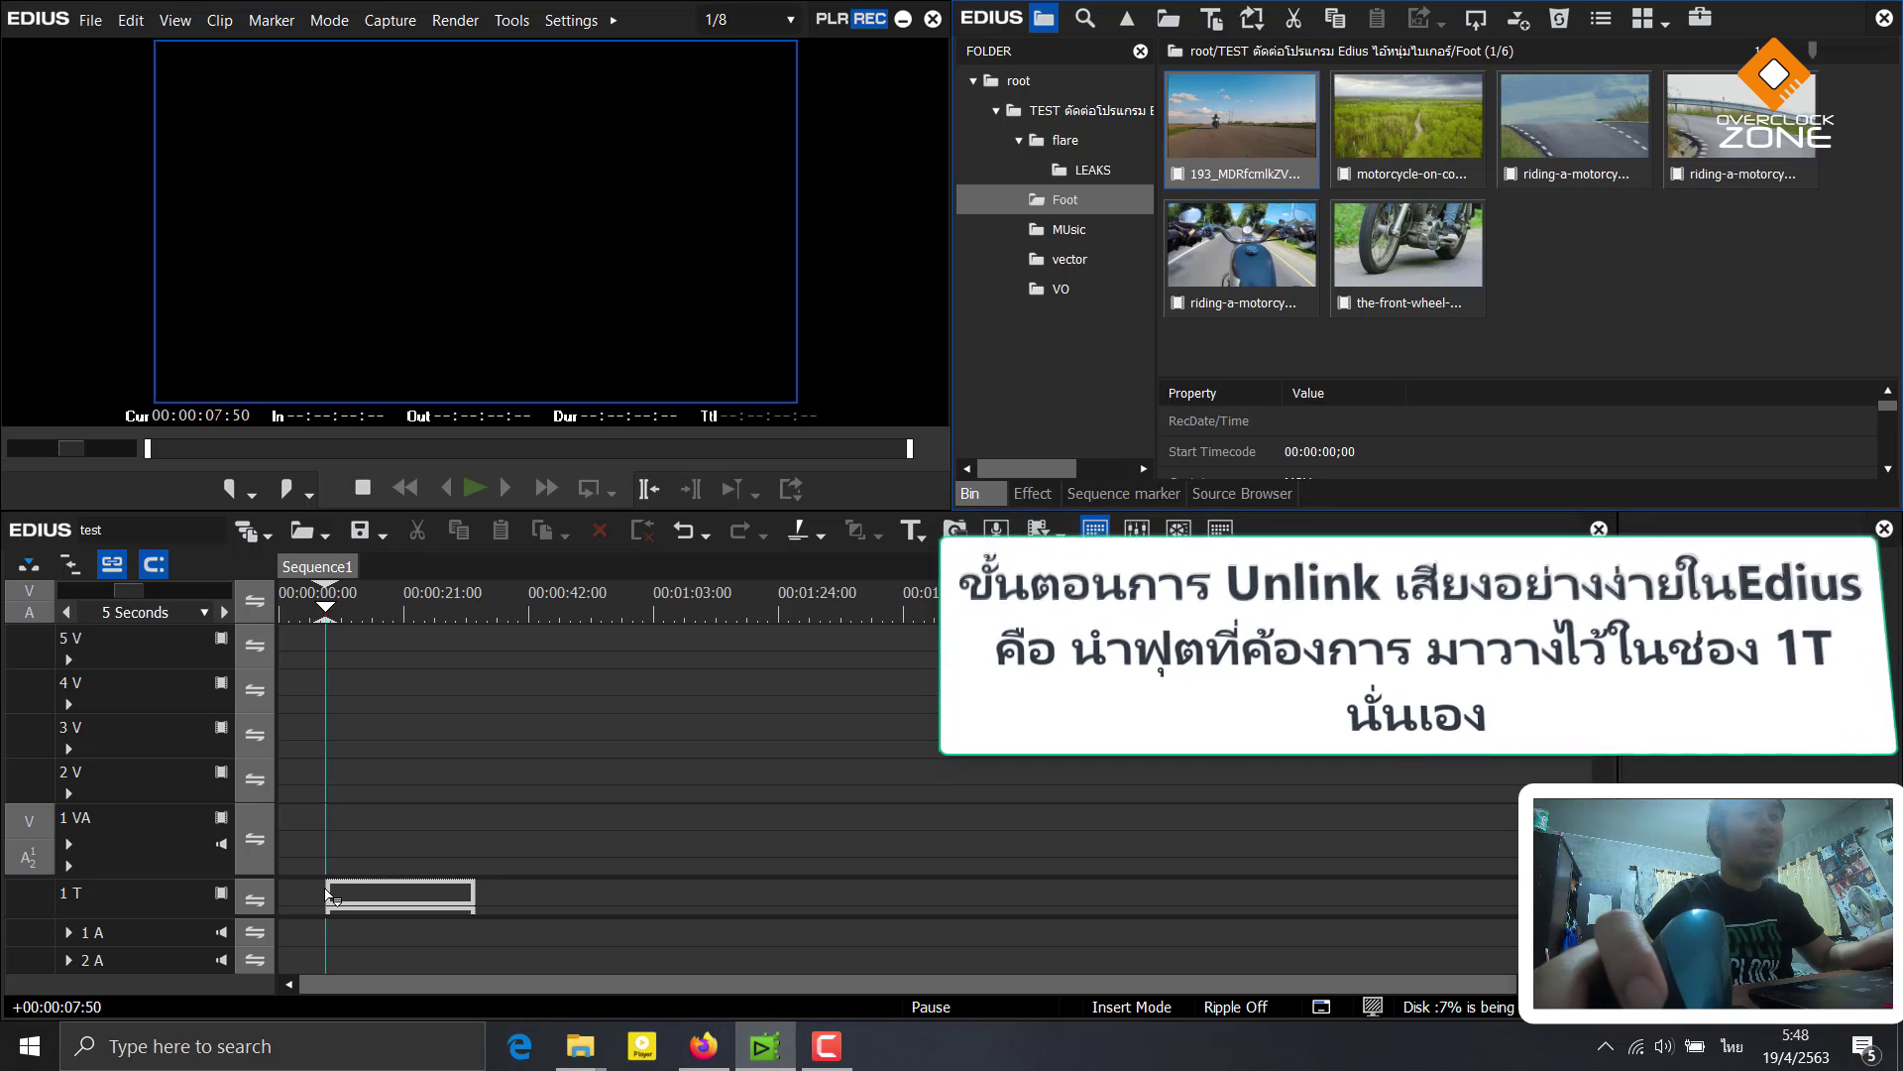
{"action": "left_click_drag", "start_coordinate": [330, 894], "coordinate": [330, 894]}
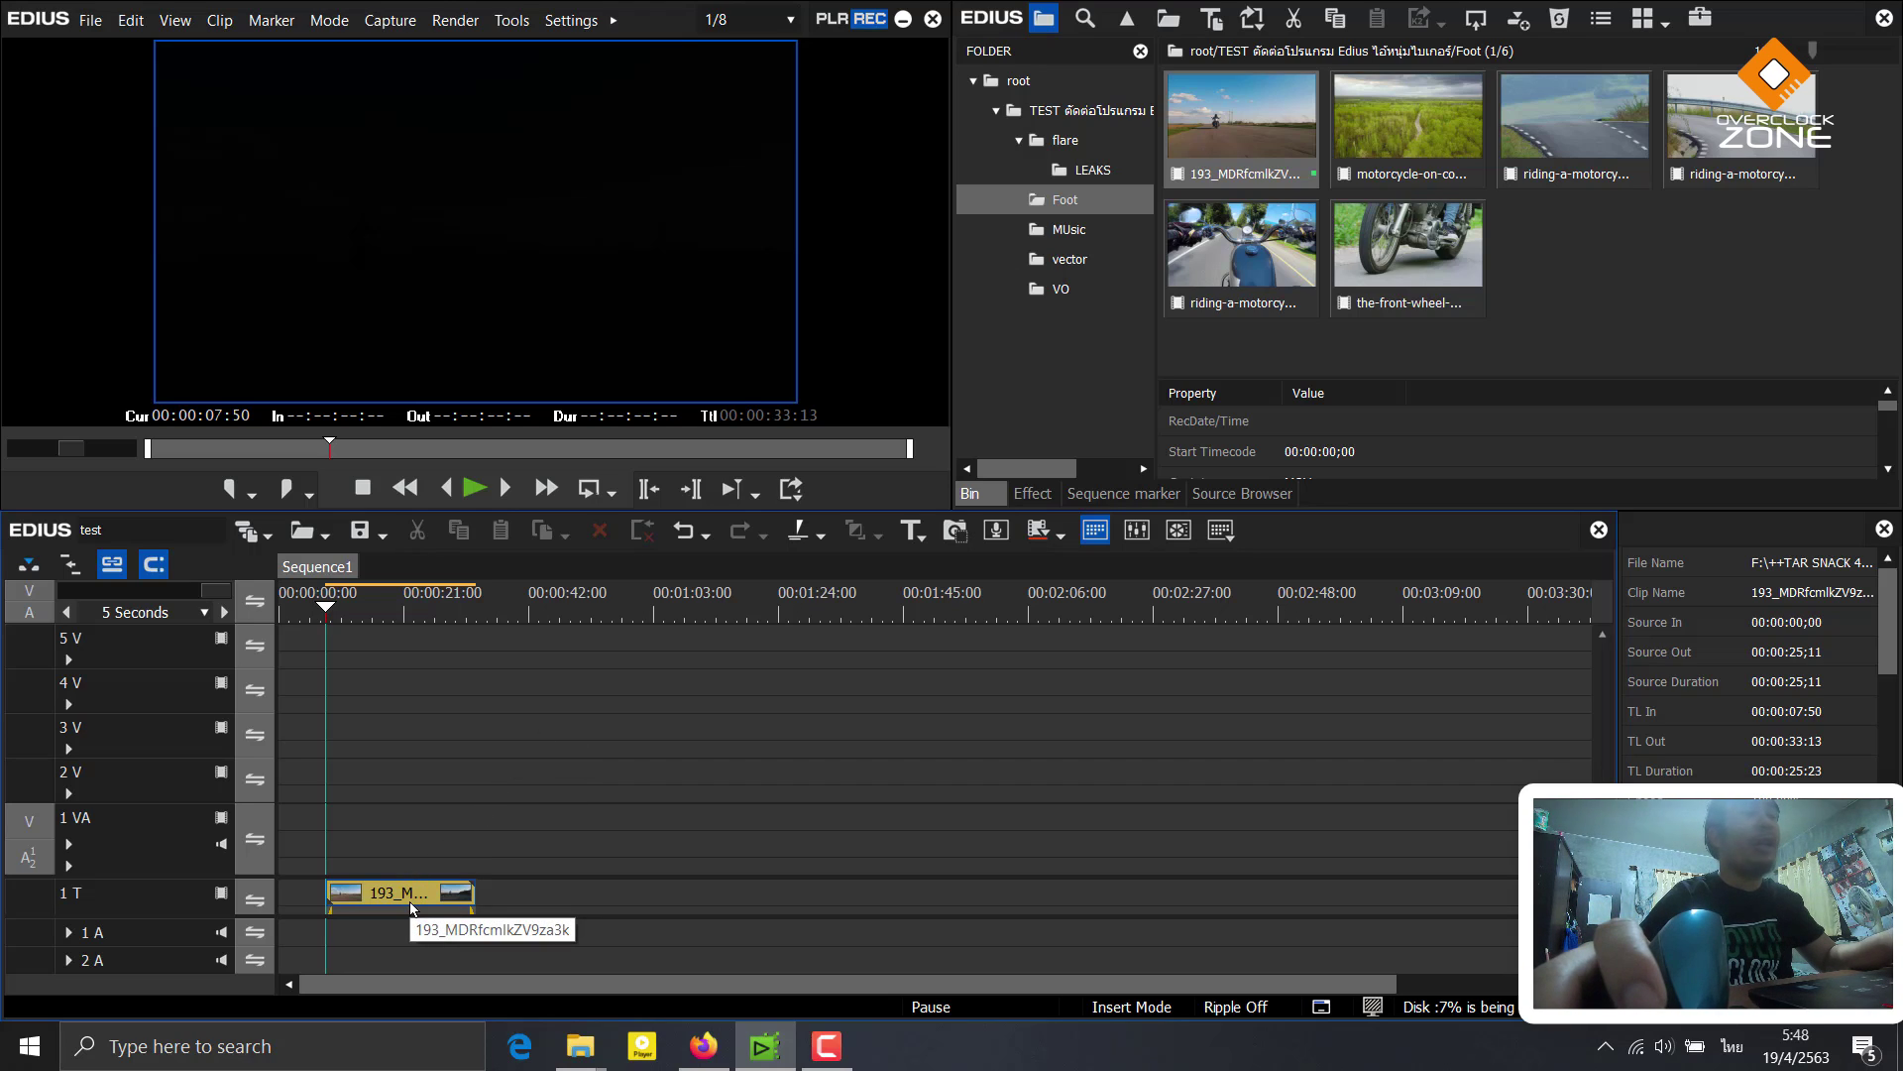
Move the clip 193_MDRfcmlkZV9za3k from the 1 T track up to 1 VA and remove the empty gap before it
{"action": "left_click_drag", "start_coordinate": [410, 907], "coordinate": [400, 840]}
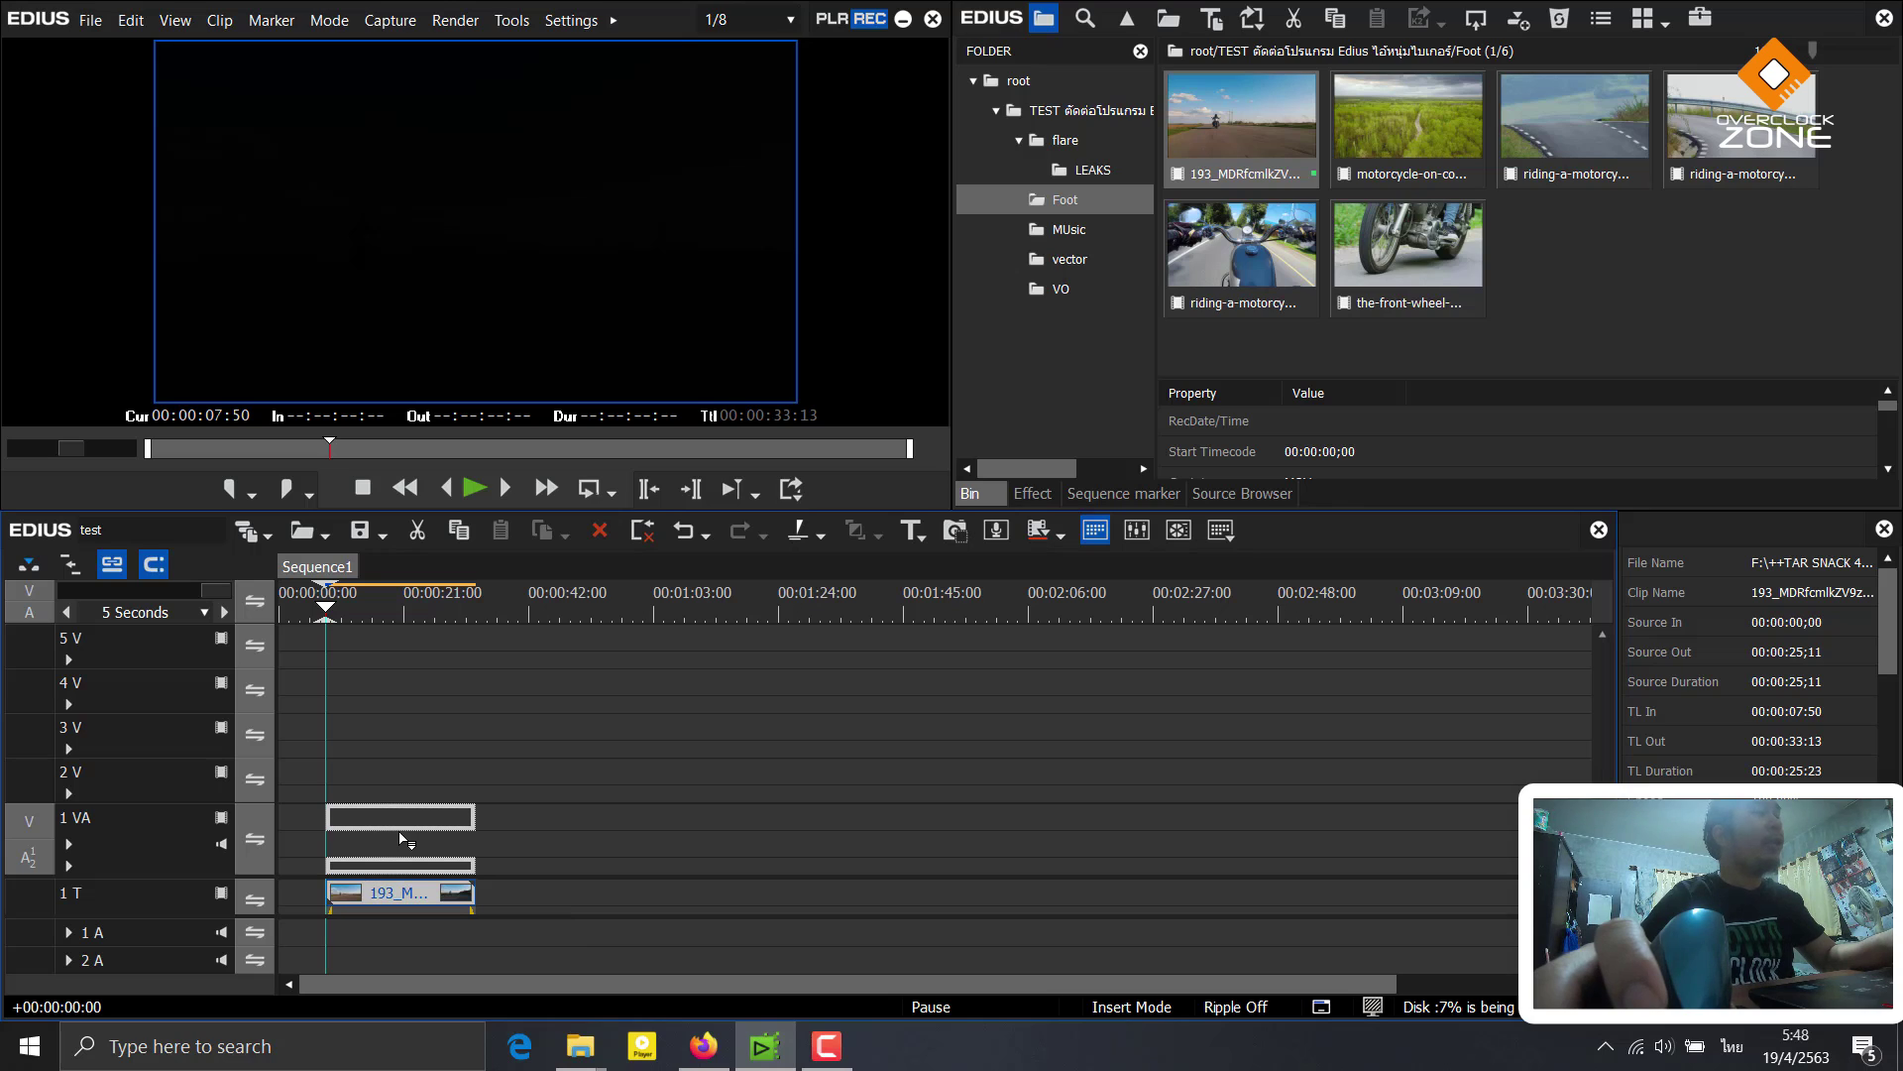
{"action": "left_click_drag", "start_coordinate": [400, 840], "coordinate": [398, 832]}
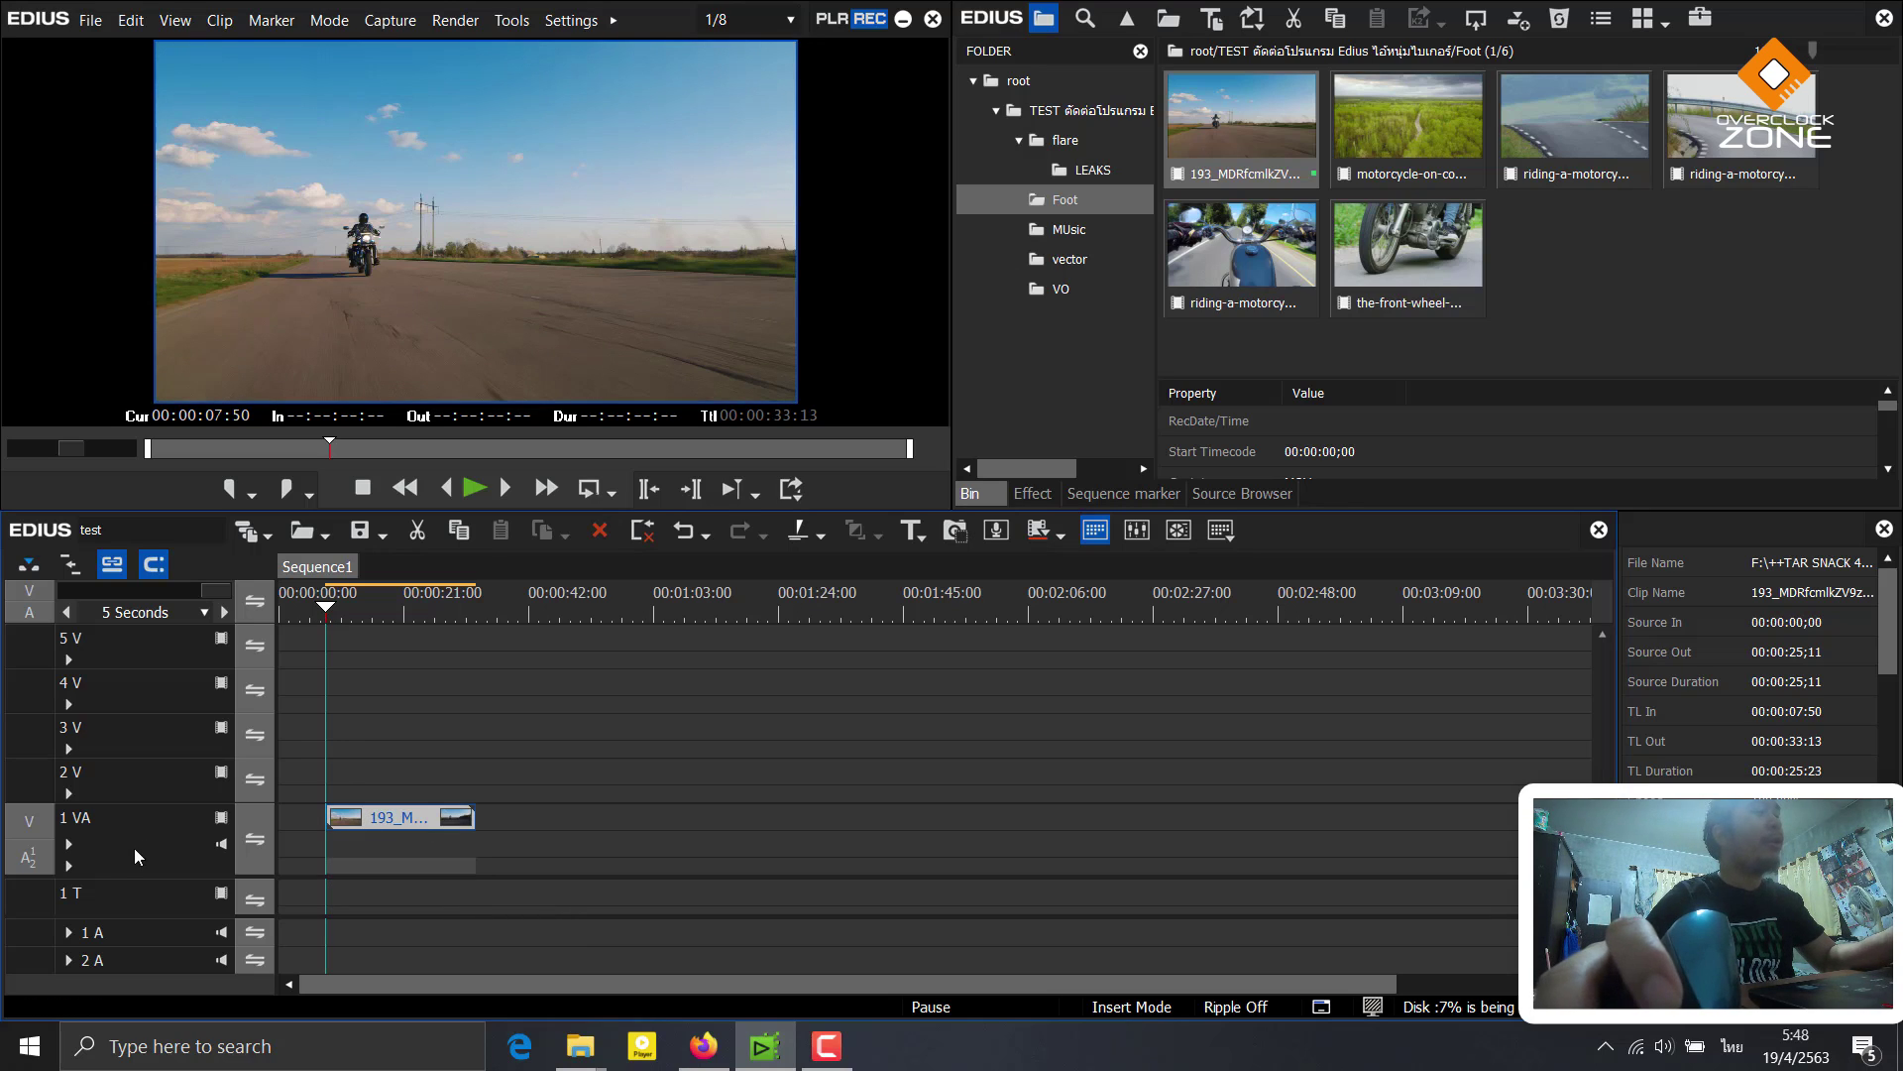
{"action": "left_click", "coordinate": [314, 829]}
{"action": "key", "text": "Delete"}
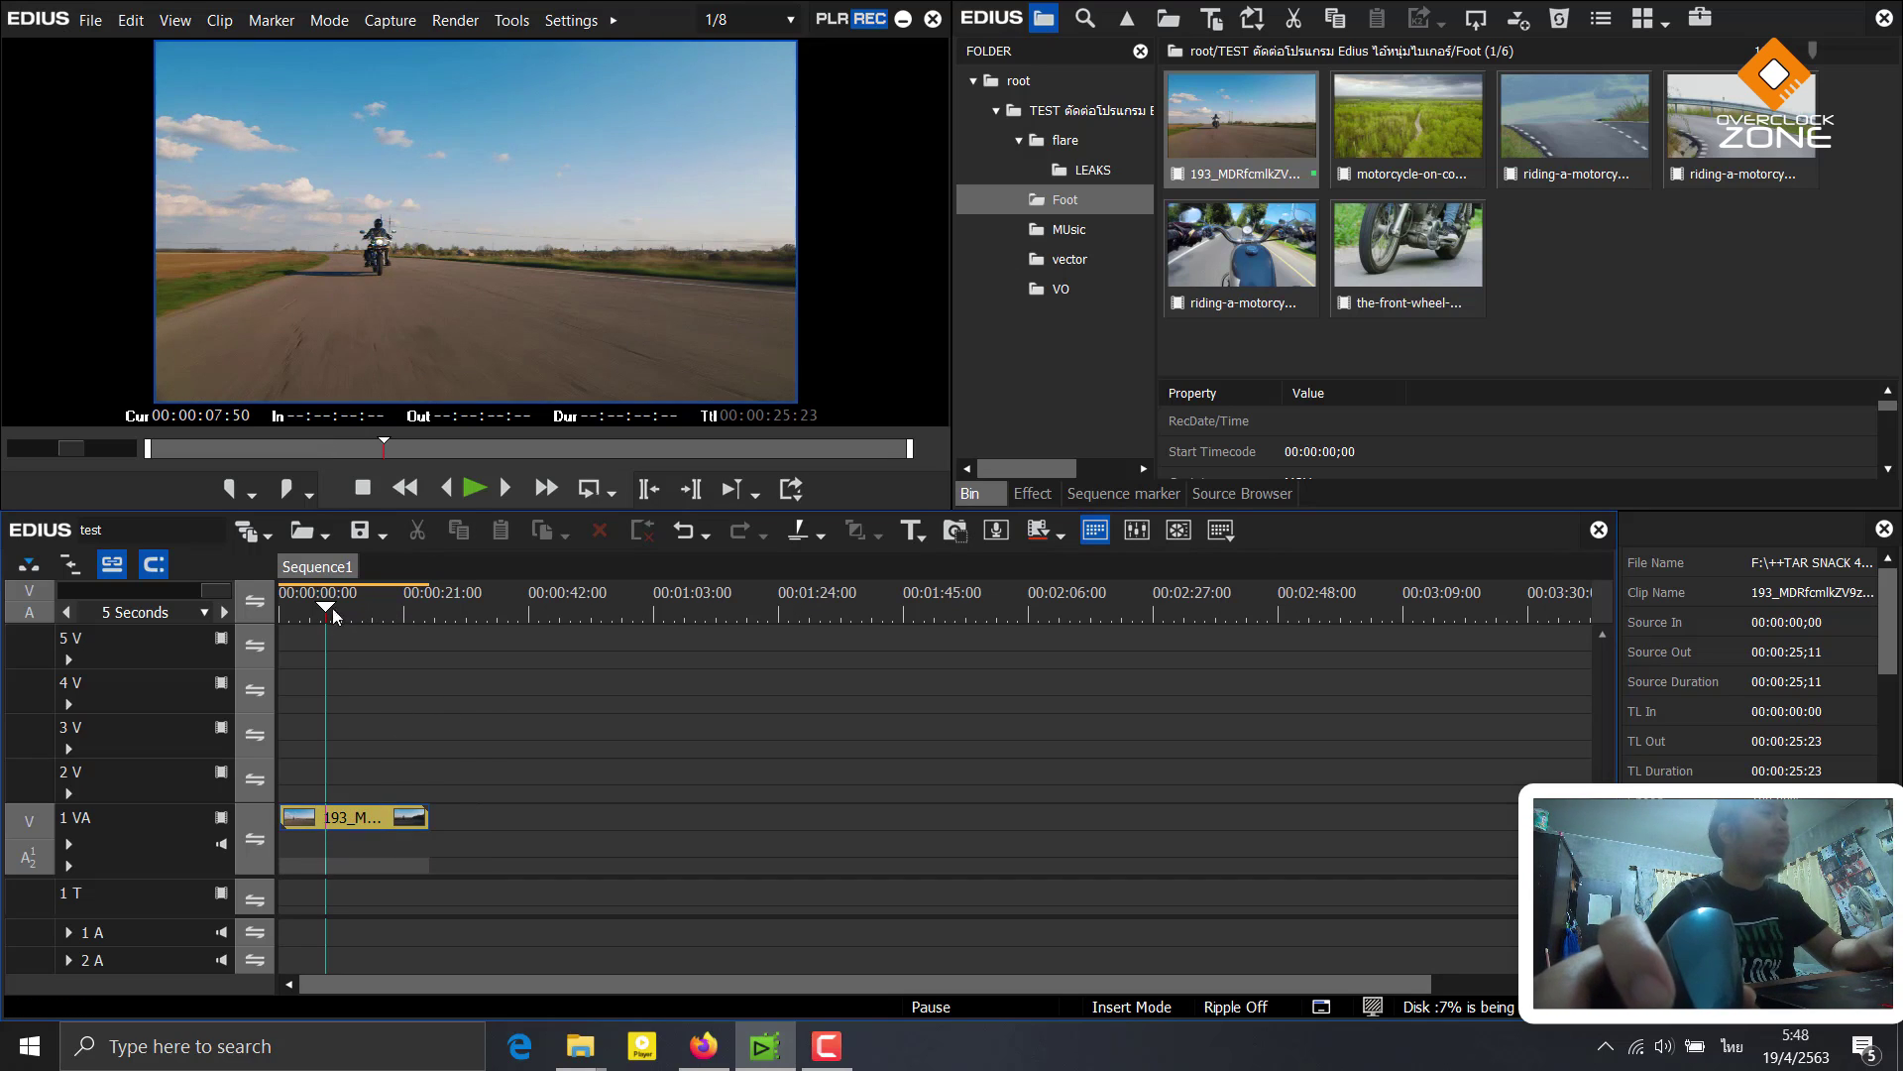
Append the other Foot clips one after another on the 1 VA track and fit the whole sequence in the timeline
{"action": "left_click_drag", "start_coordinate": [331, 609], "coordinate": [230, 615]}
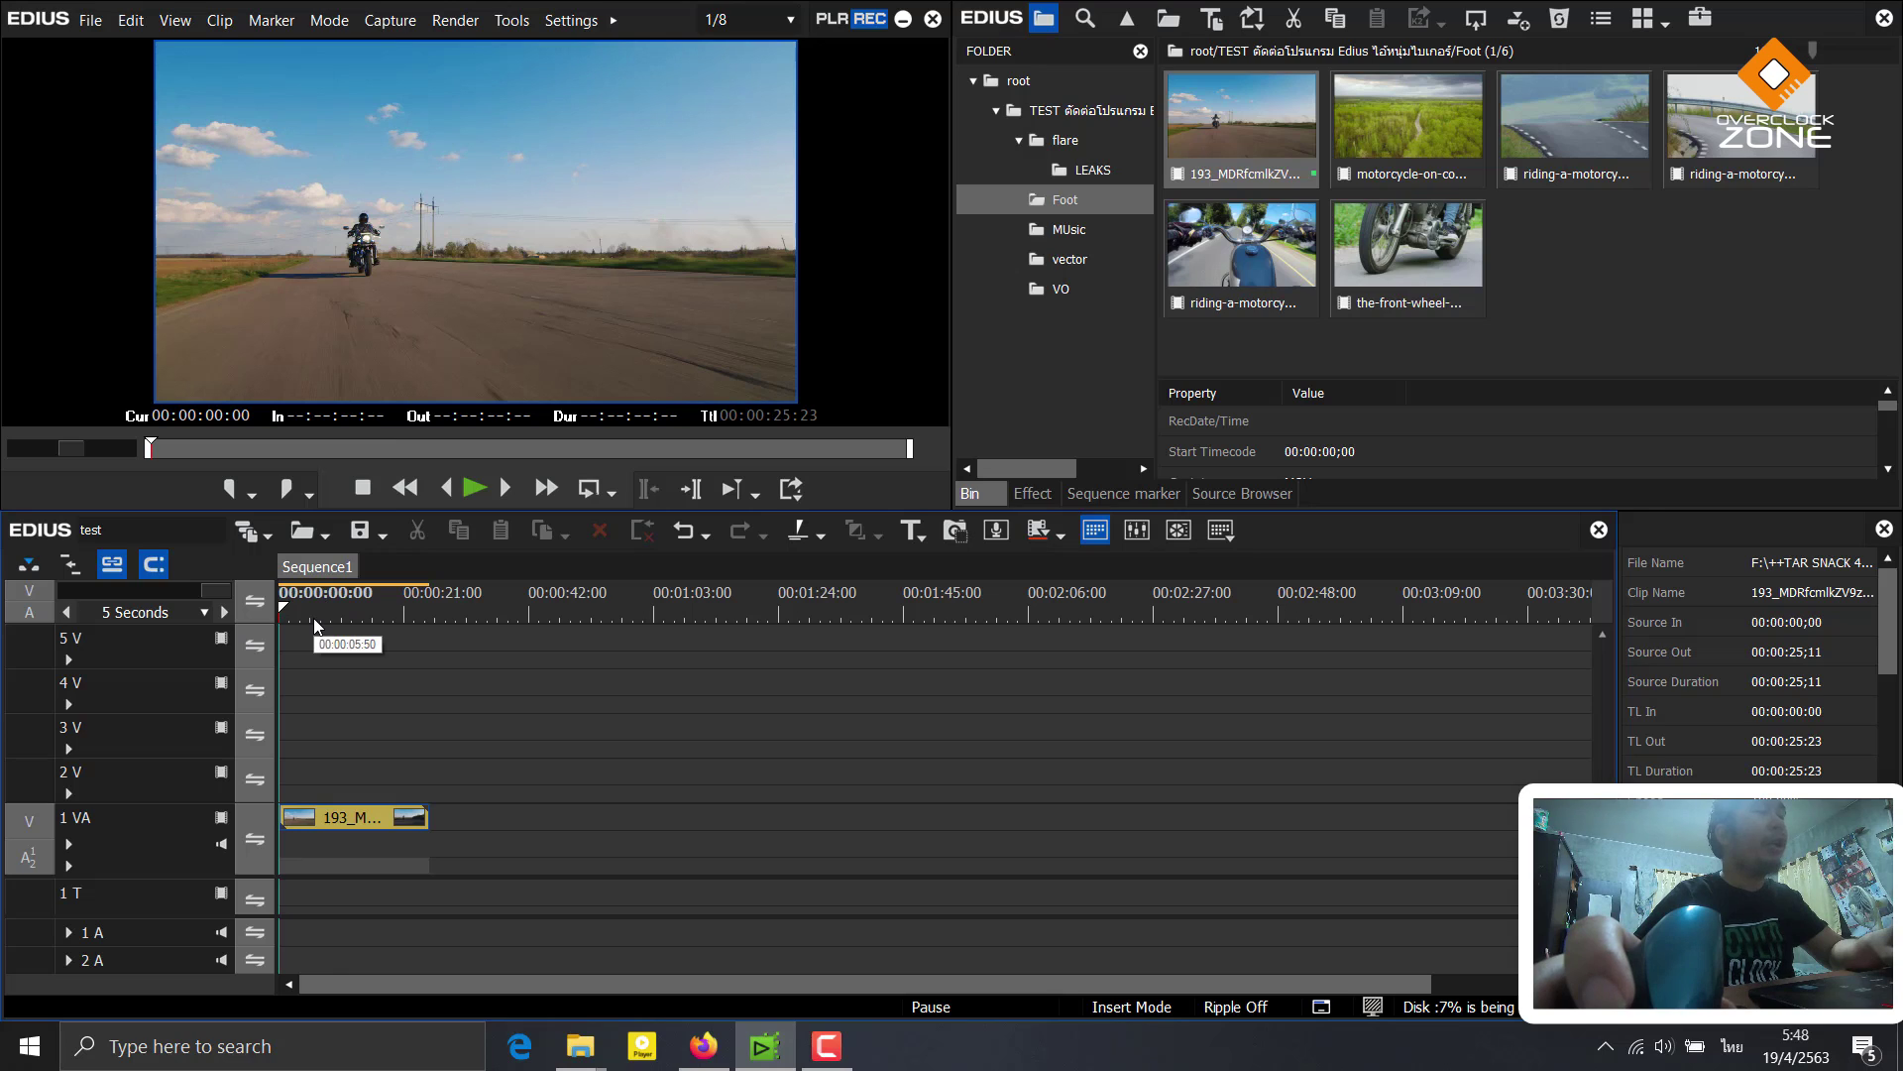
{"action": "key", "text": "shift+Return"}
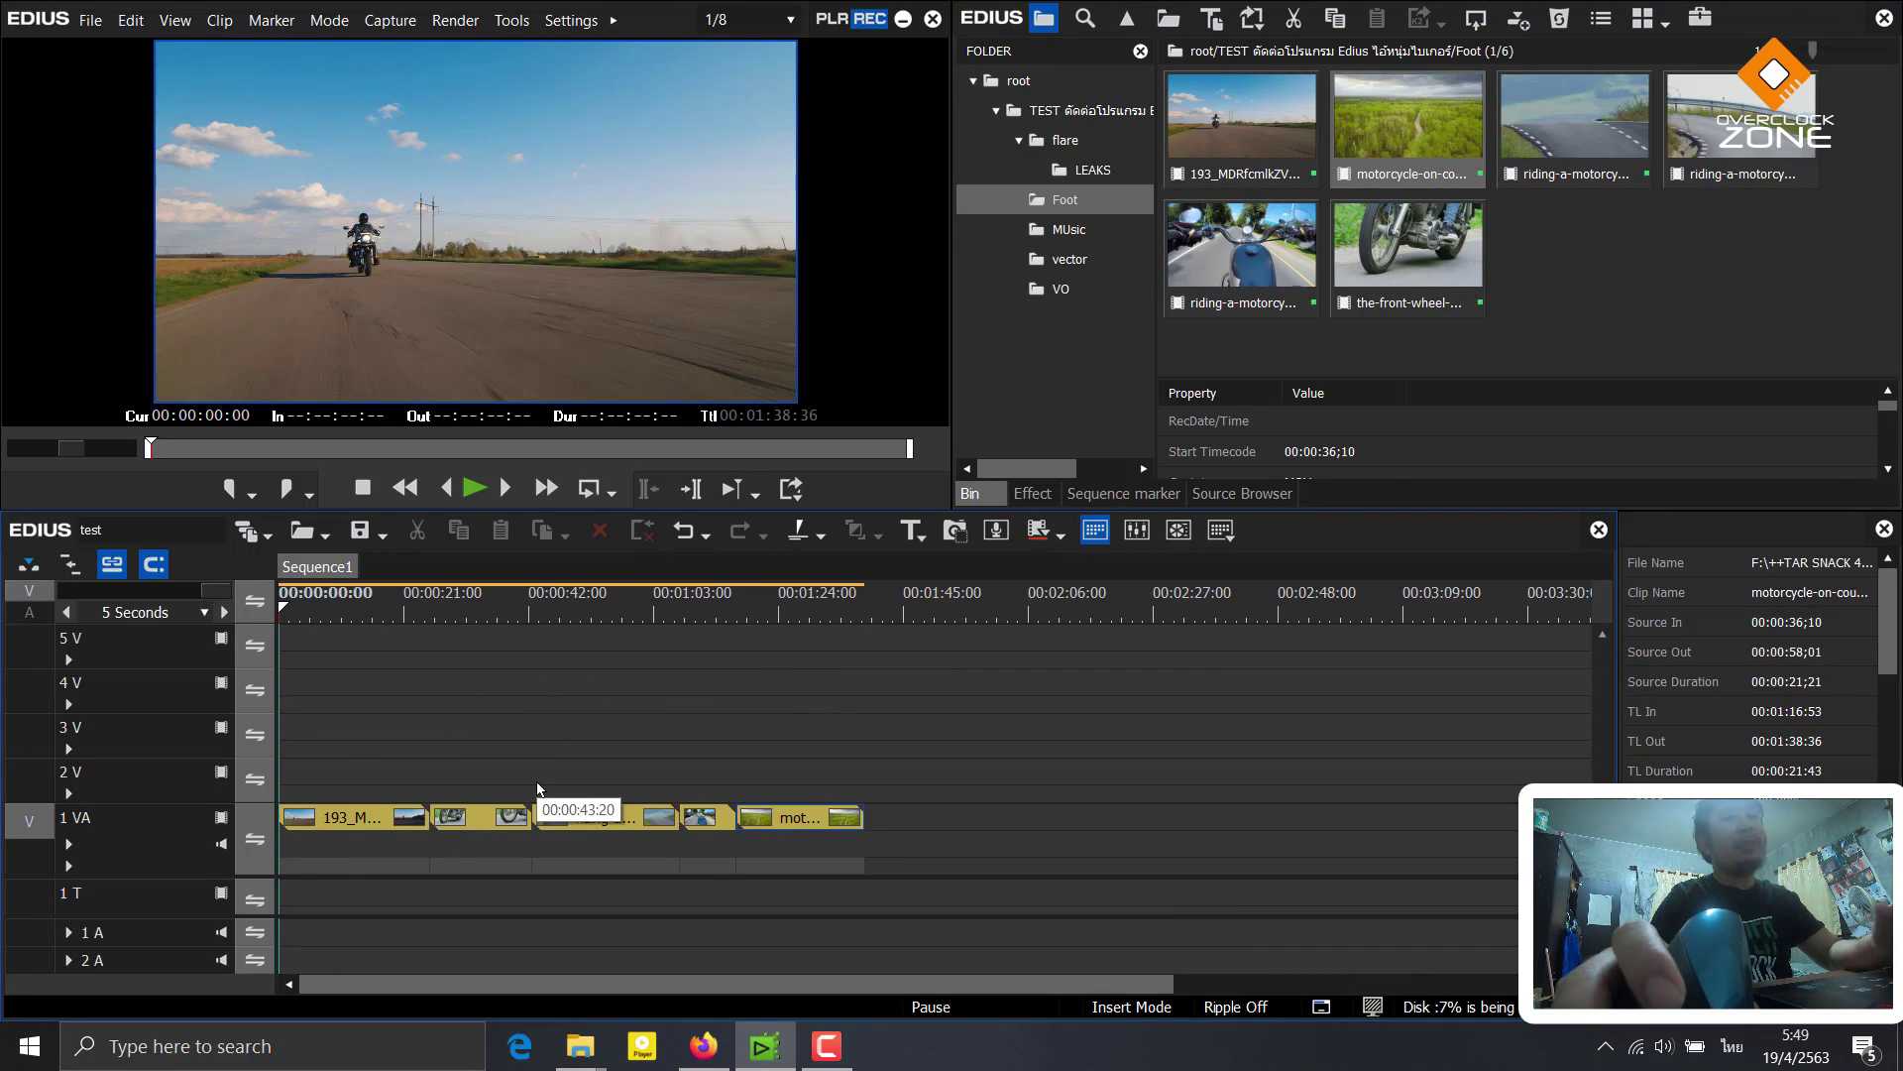
{"action": "key", "text": "ctrl+0"}
Cut the first clip at about 3 seconds and ripple-delete the part before the cut
{"action": "left_click", "coordinate": [315, 613]}
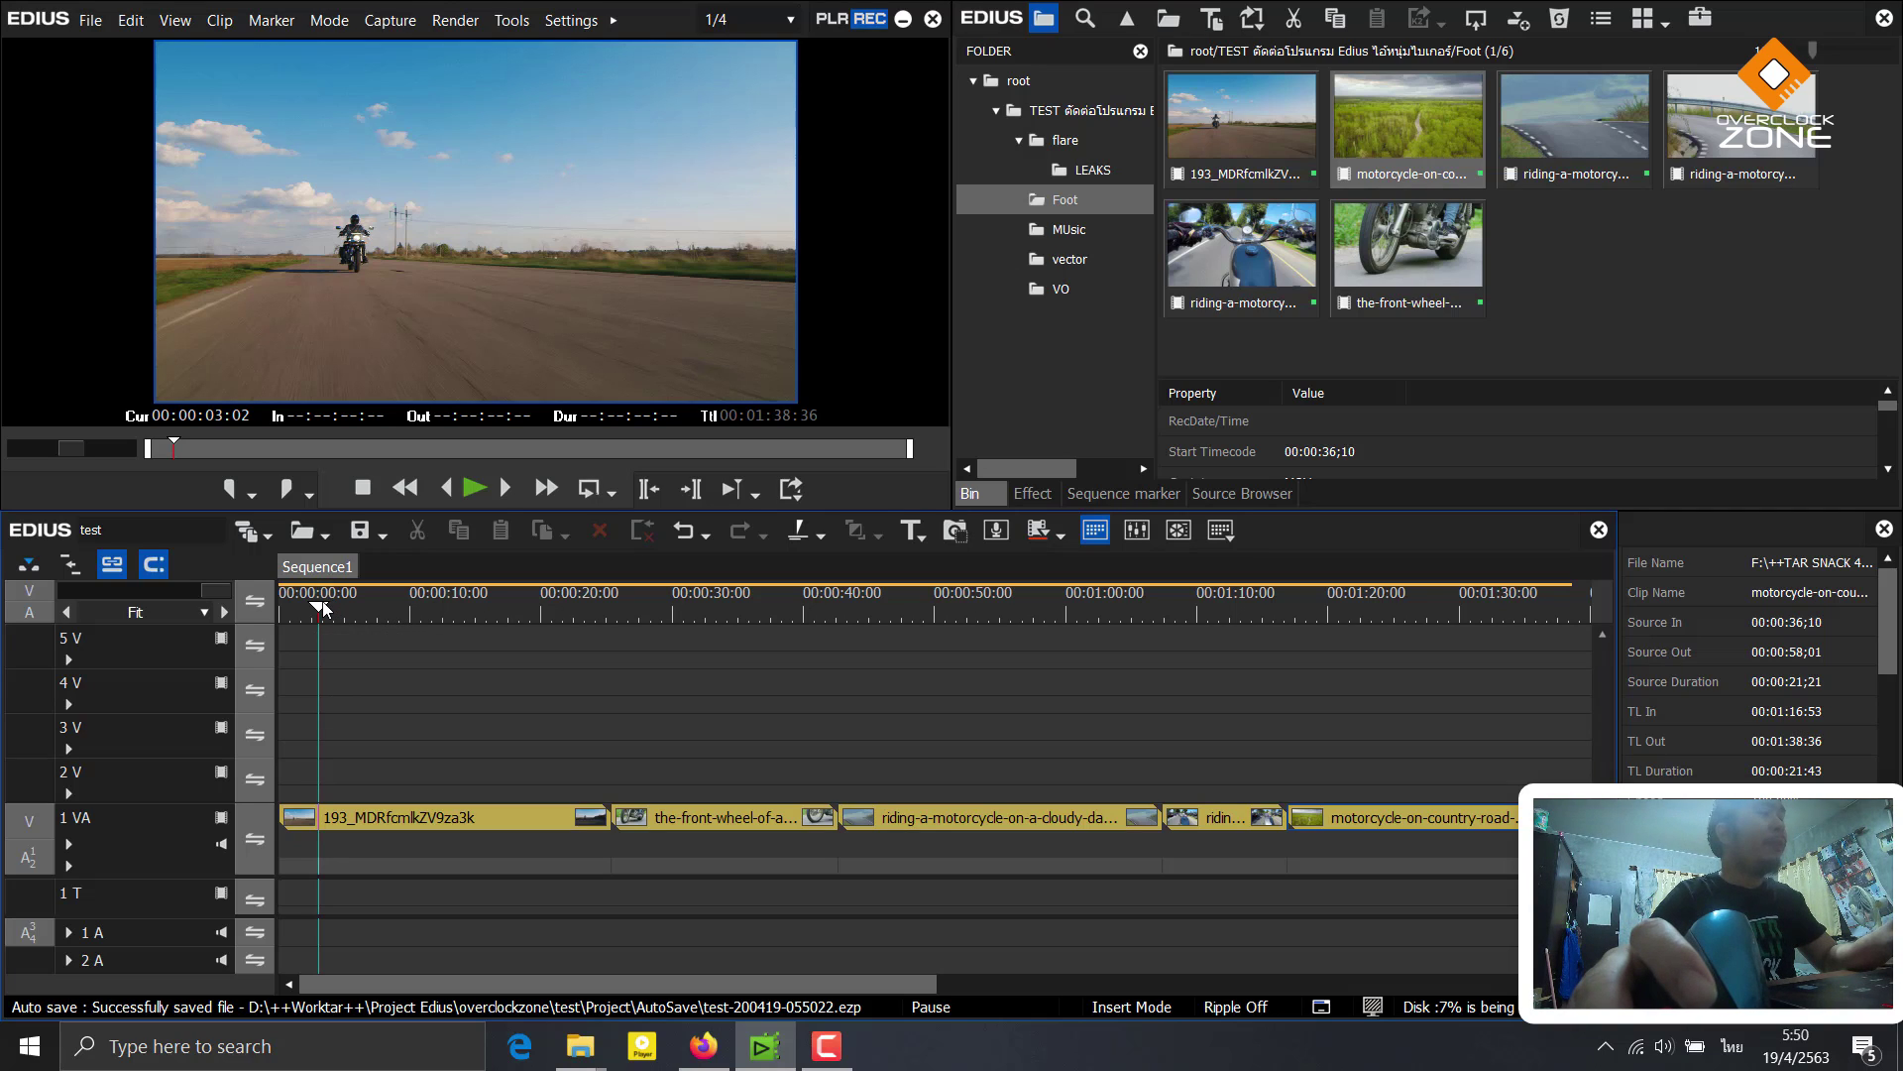
{"action": "left_click_drag", "start_coordinate": [369, 728], "coordinate": [317, 940]}
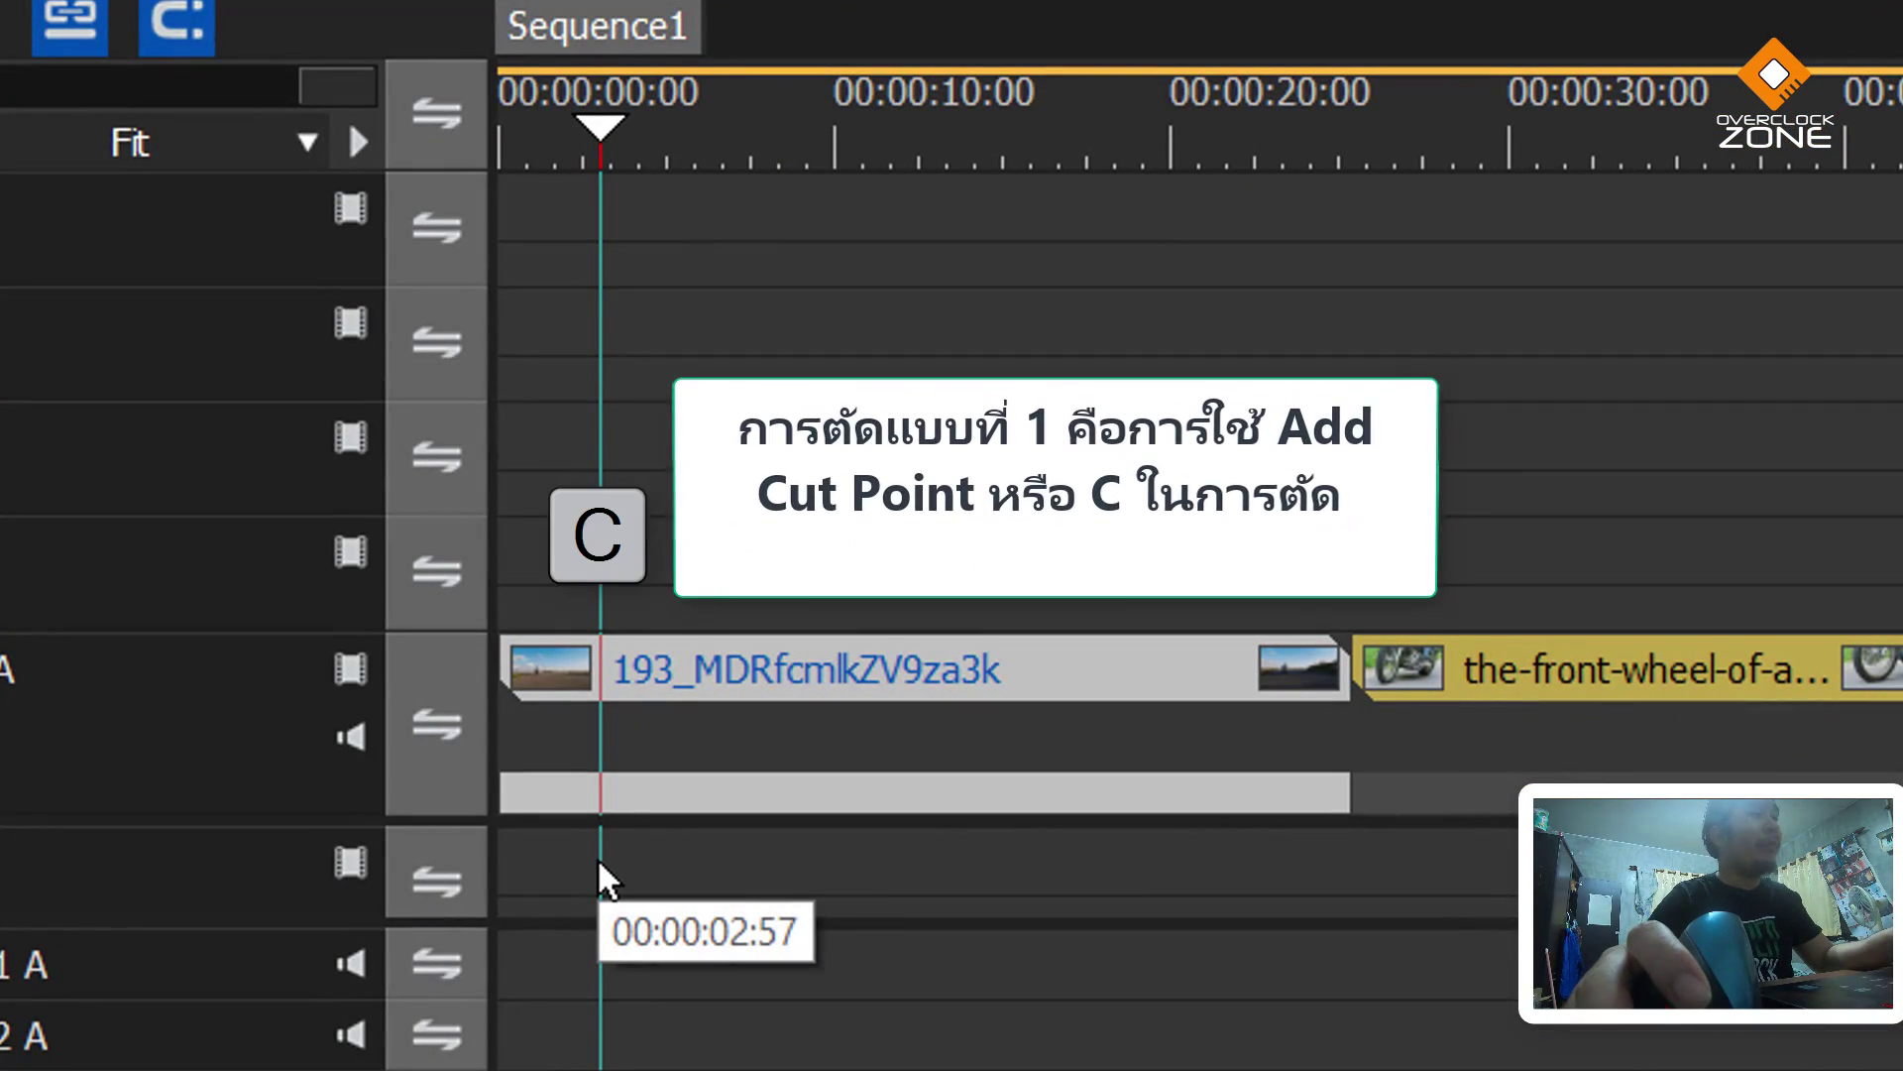
{"action": "key", "text": "c"}
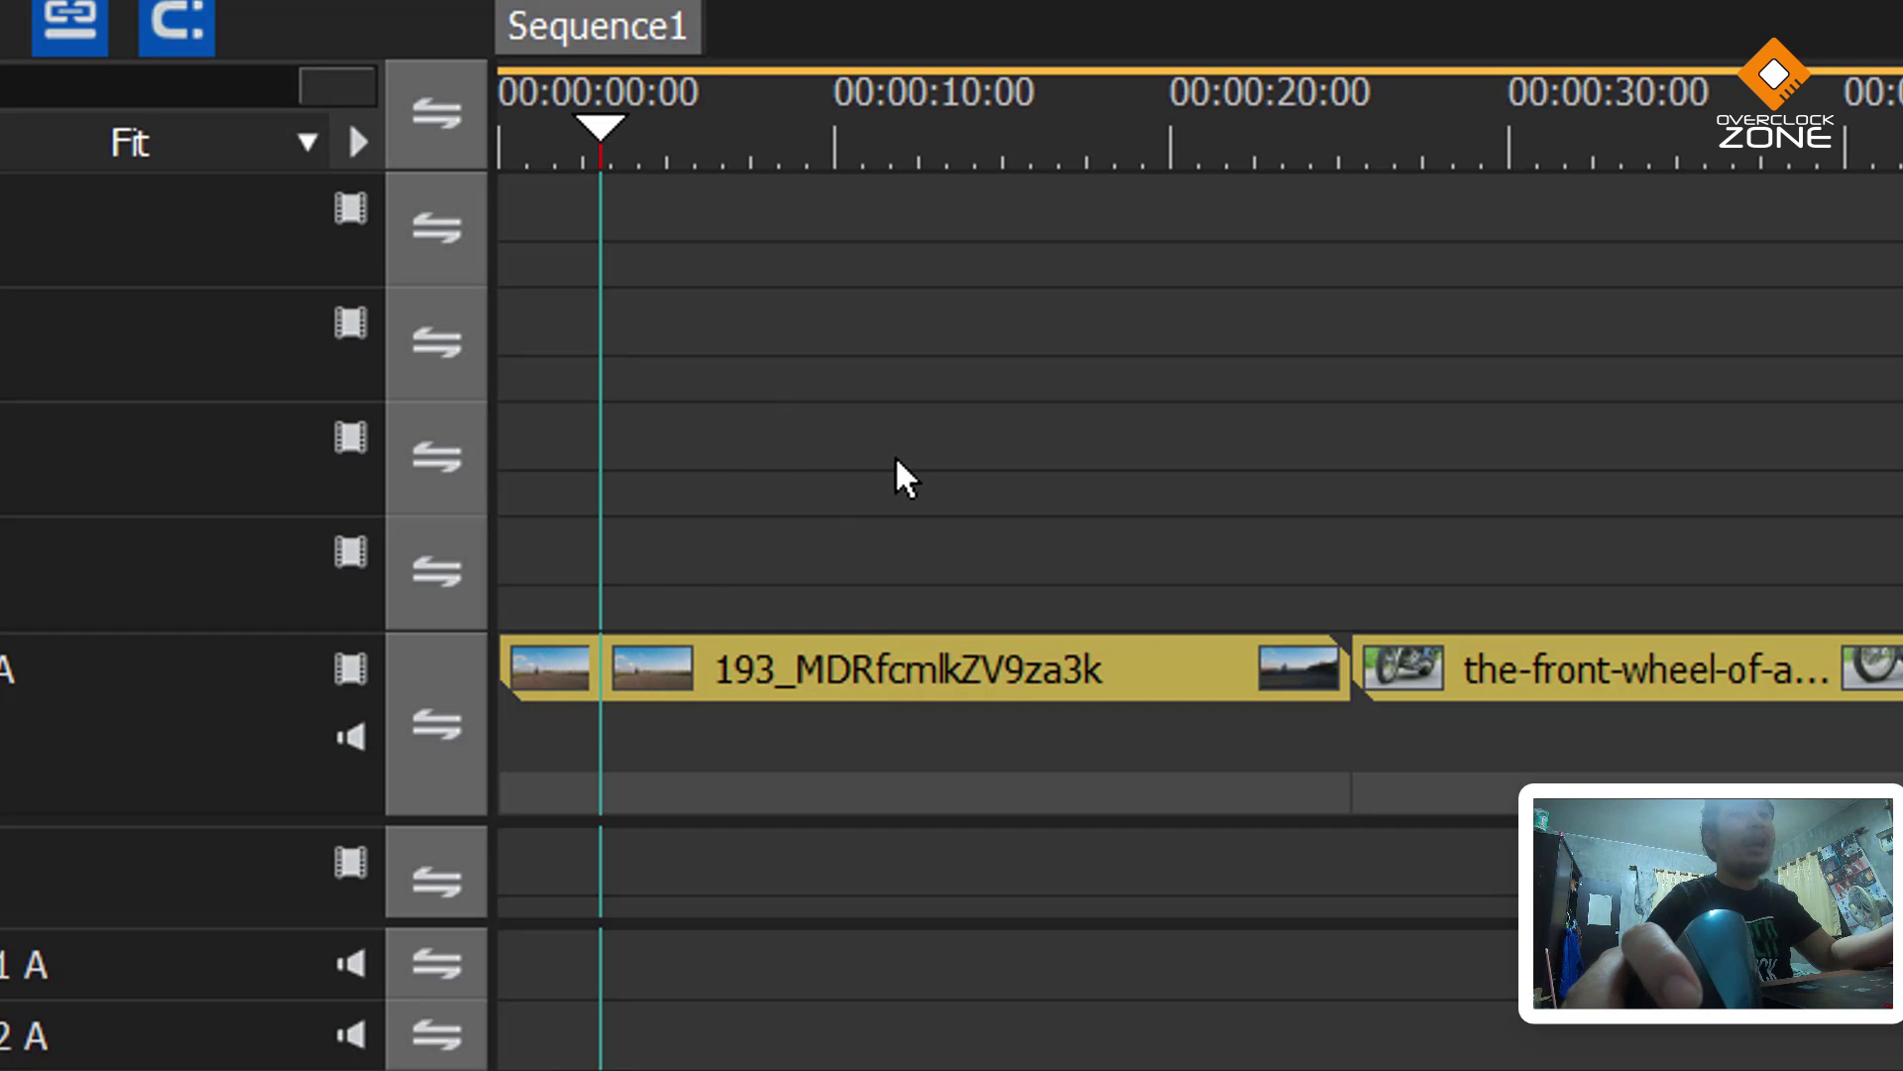
{"action": "key", "text": "n"}
{"action": "left_click", "coordinate": [515, 134]}
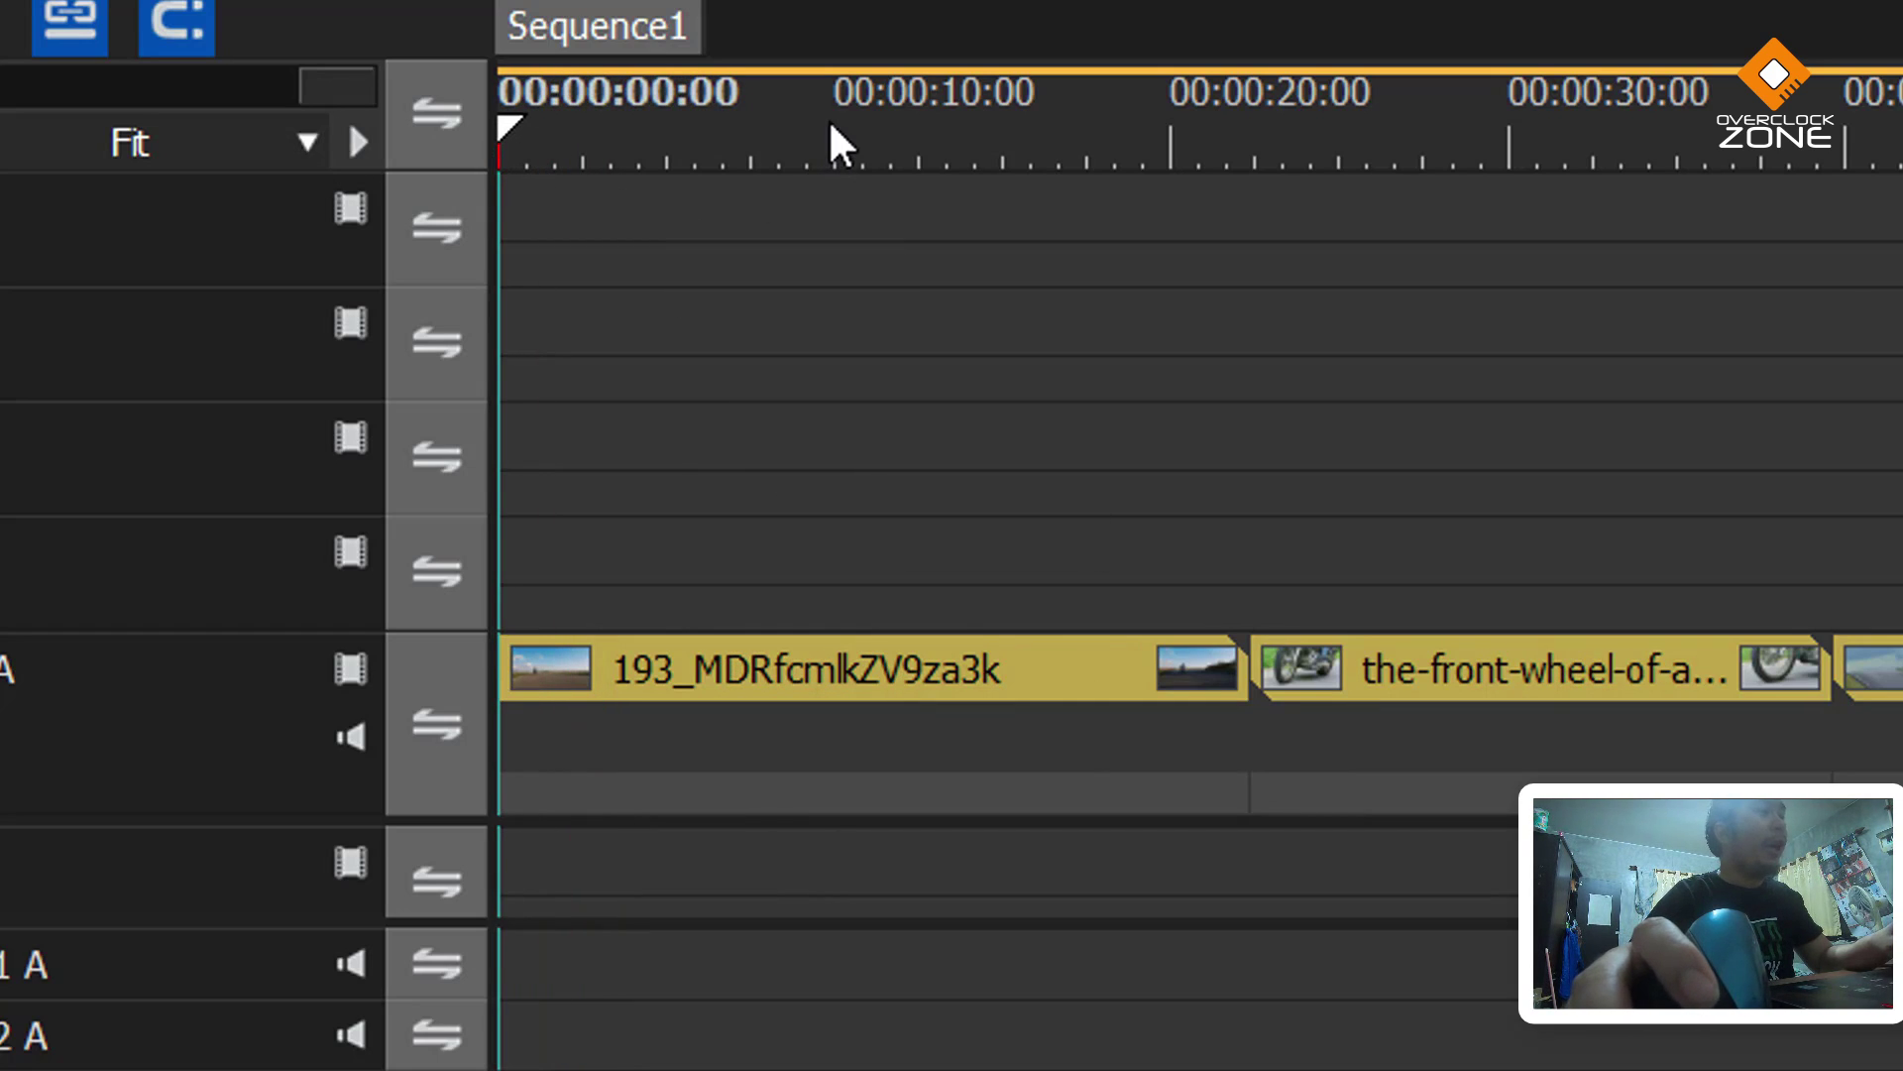
Cut the first clip on 1 VA at about 15 seconds on the timeline and trim off the part after it
{"action": "left_click_drag", "start_coordinate": [830, 126], "coordinate": [1001, 149]}
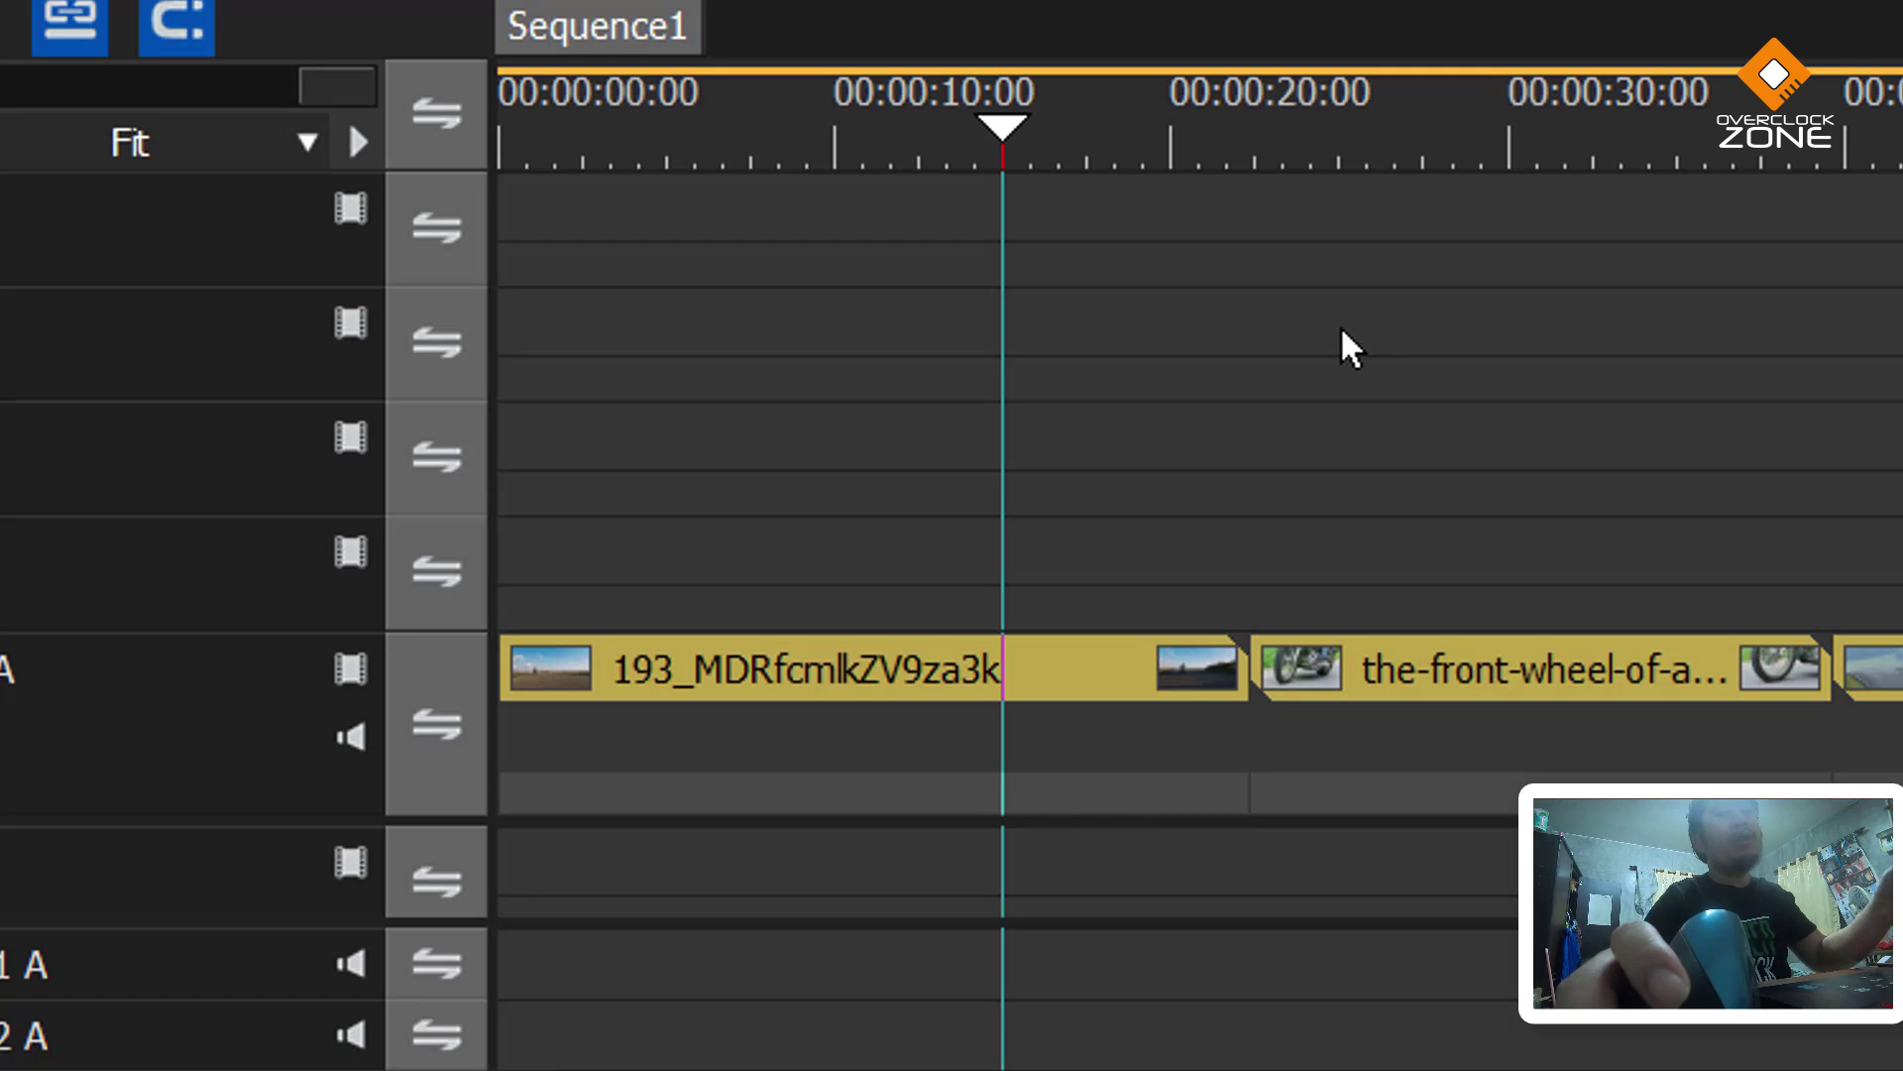
{"action": "left_click_drag", "start_coordinate": [1088, 256], "coordinate": [773, 1059]}
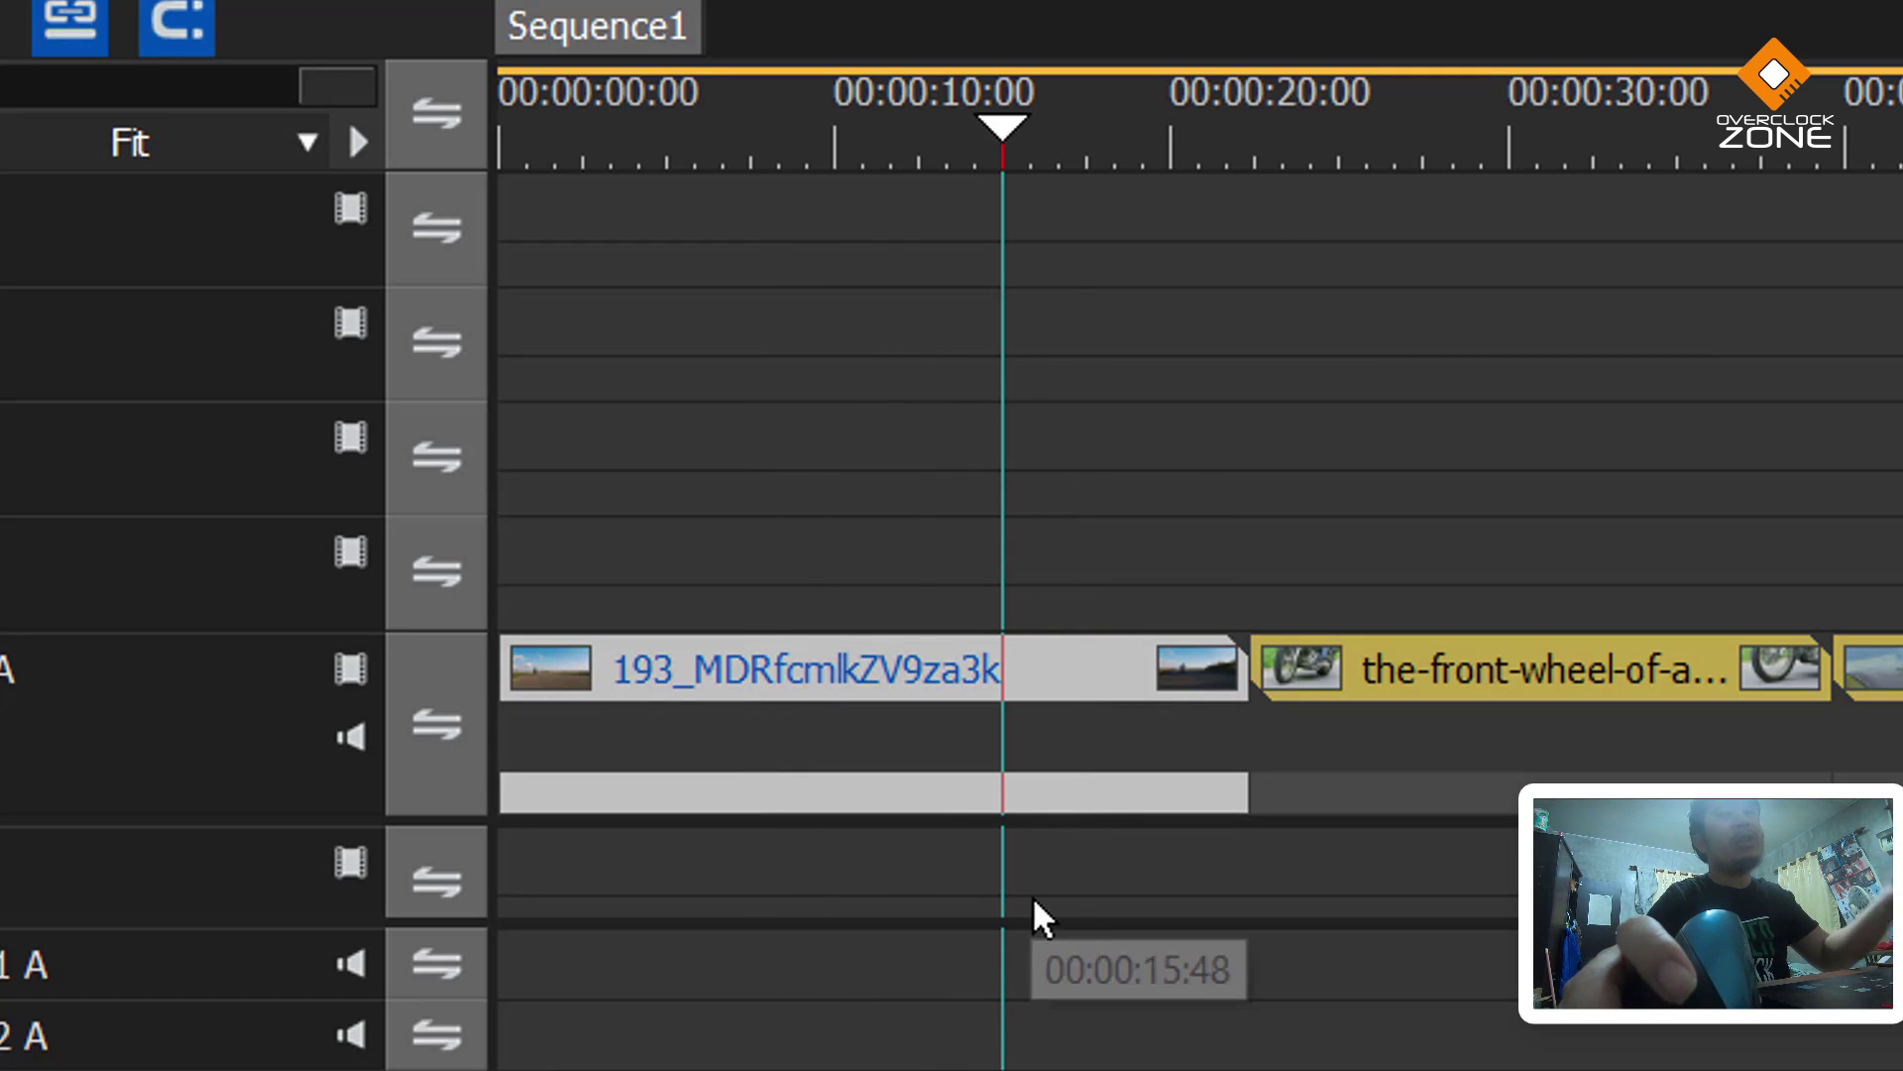
{"action": "left_click", "coordinate": [1257, 551]}
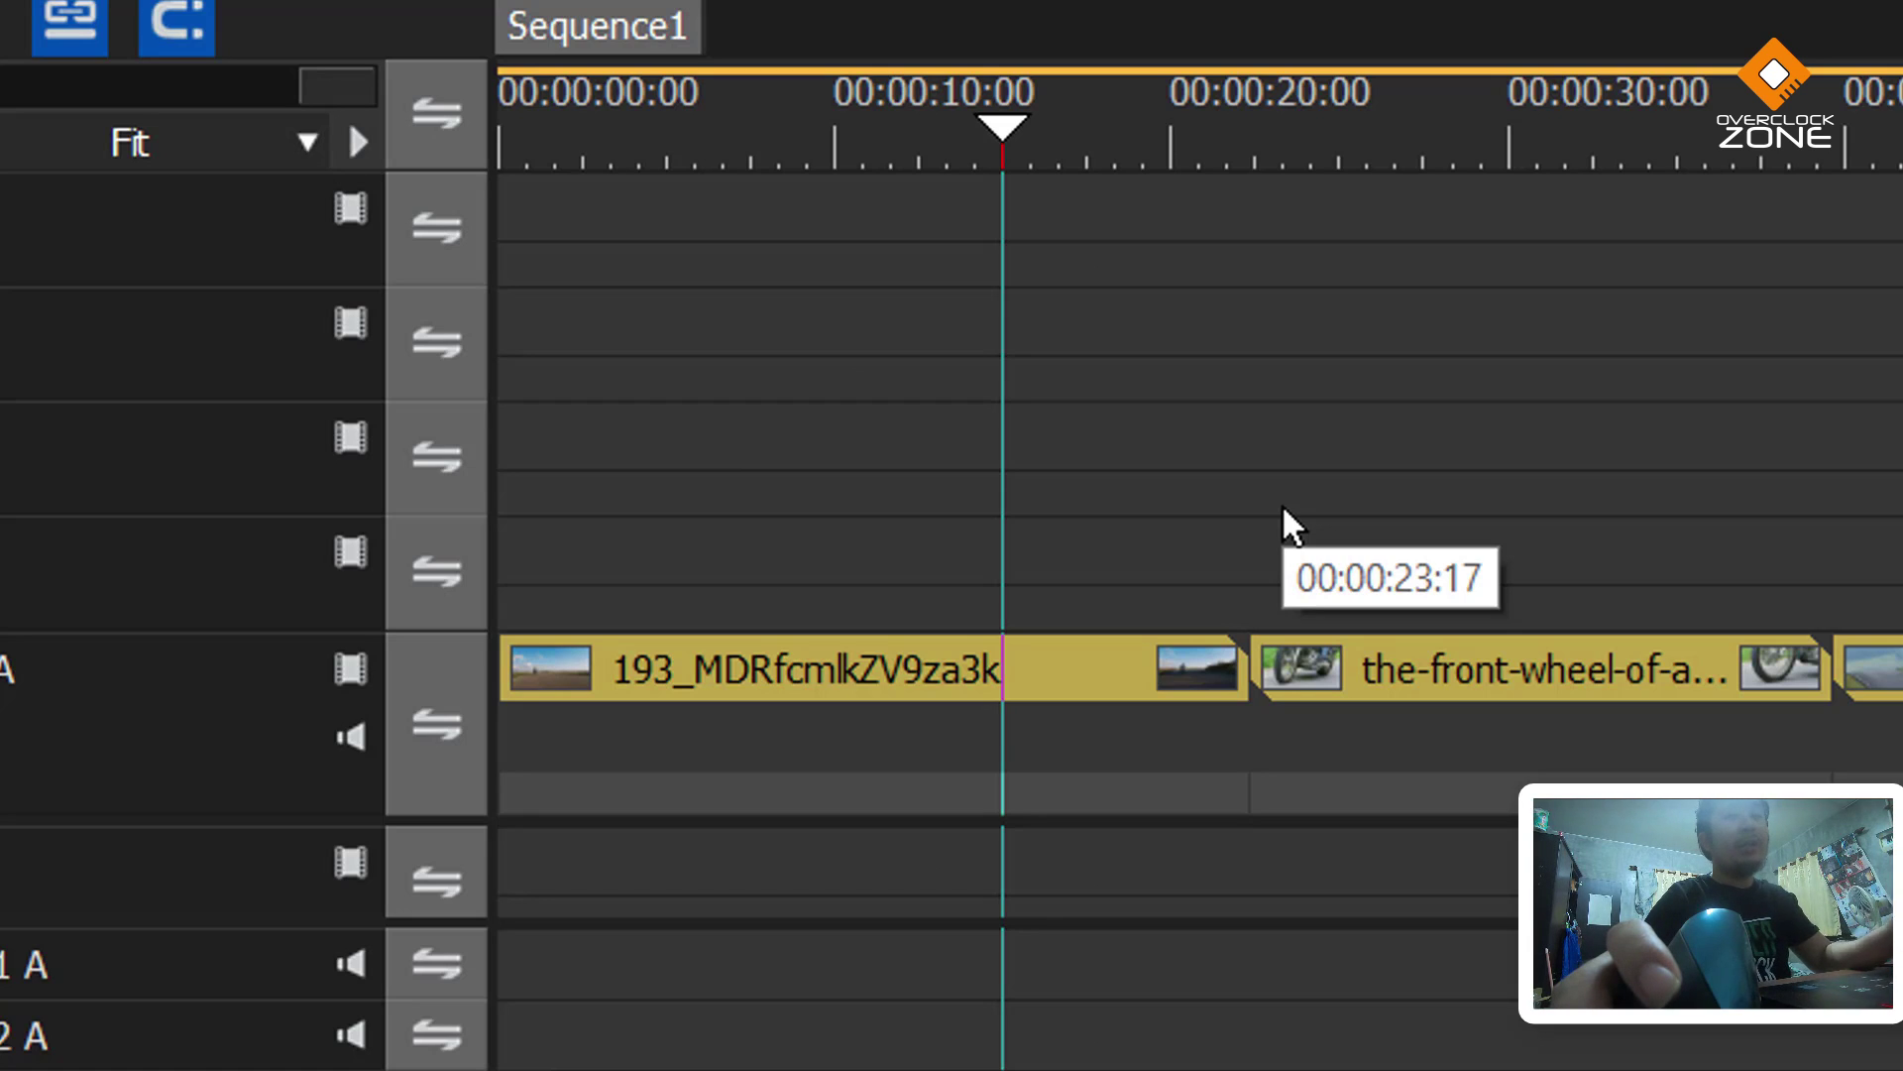
{"action": "key", "text": "shift+c"}
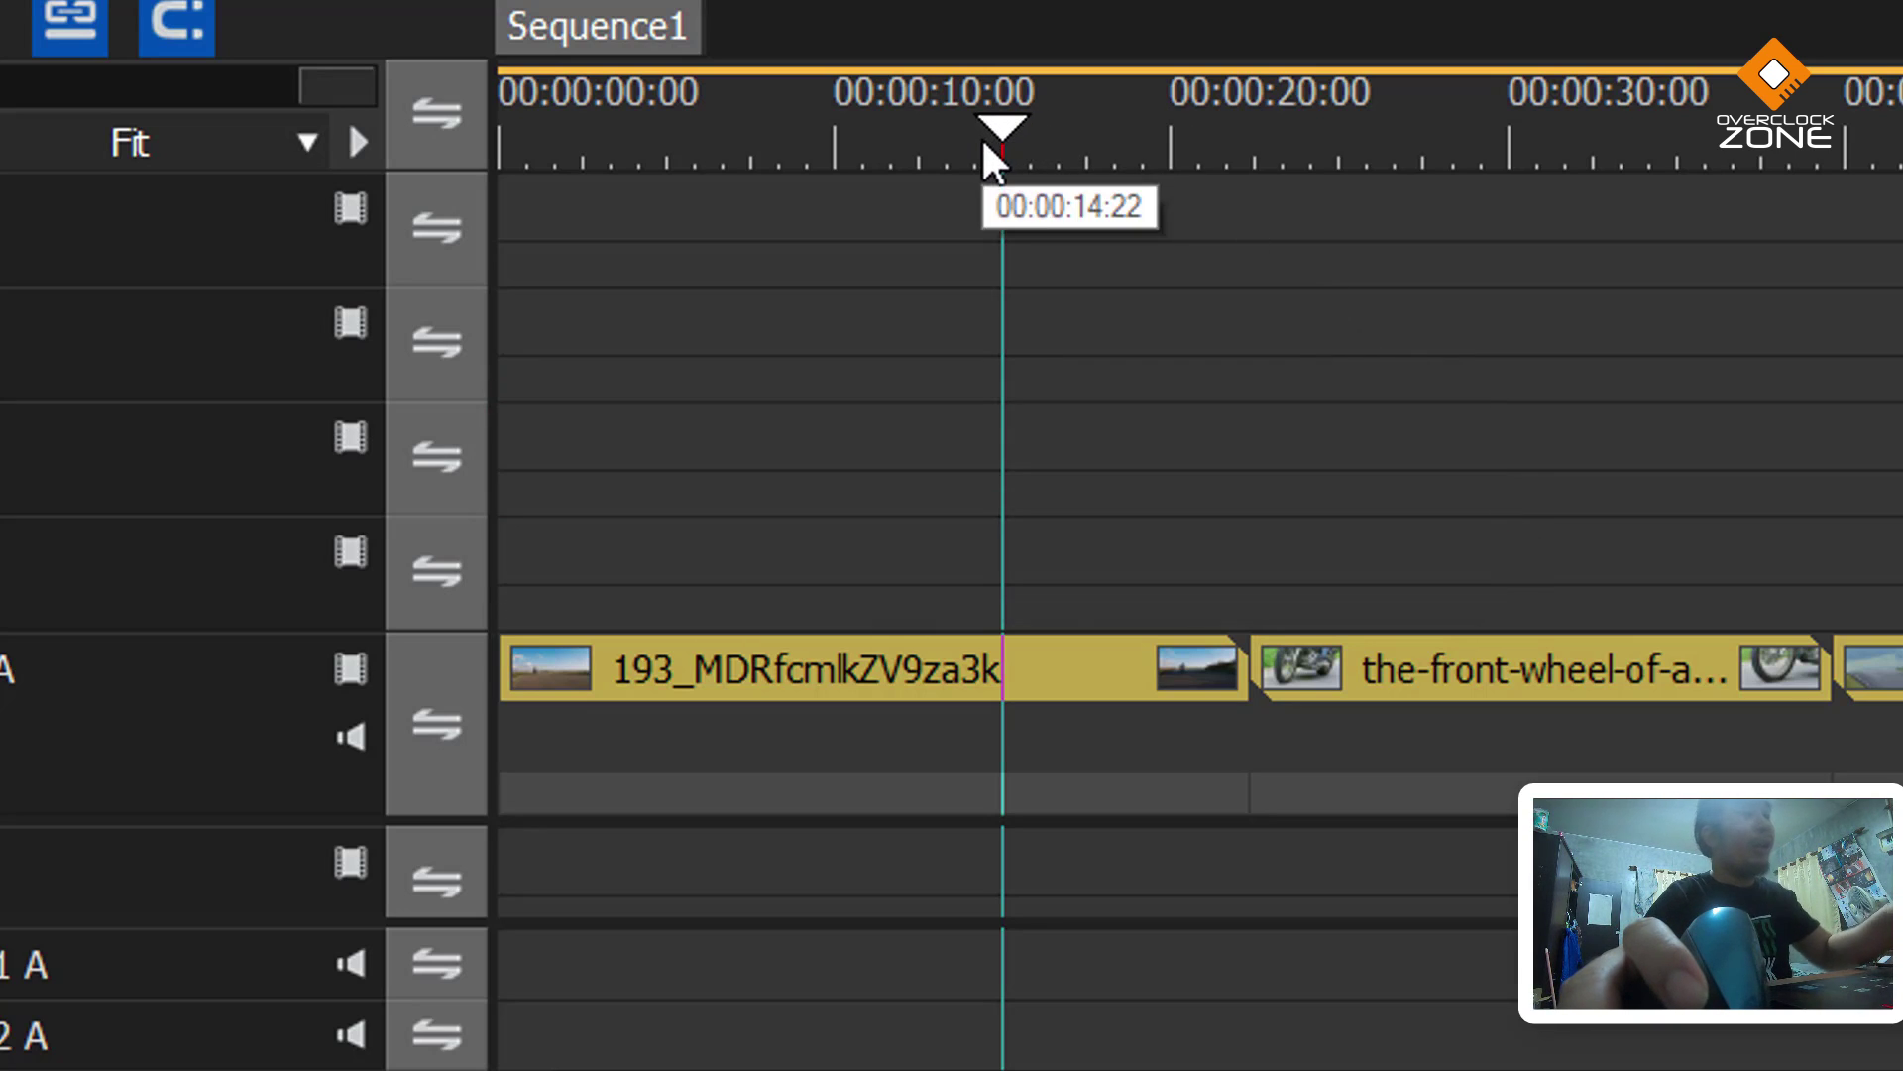
{"action": "left_click_drag", "start_coordinate": [1310, 341], "coordinate": [1005, 1066]}
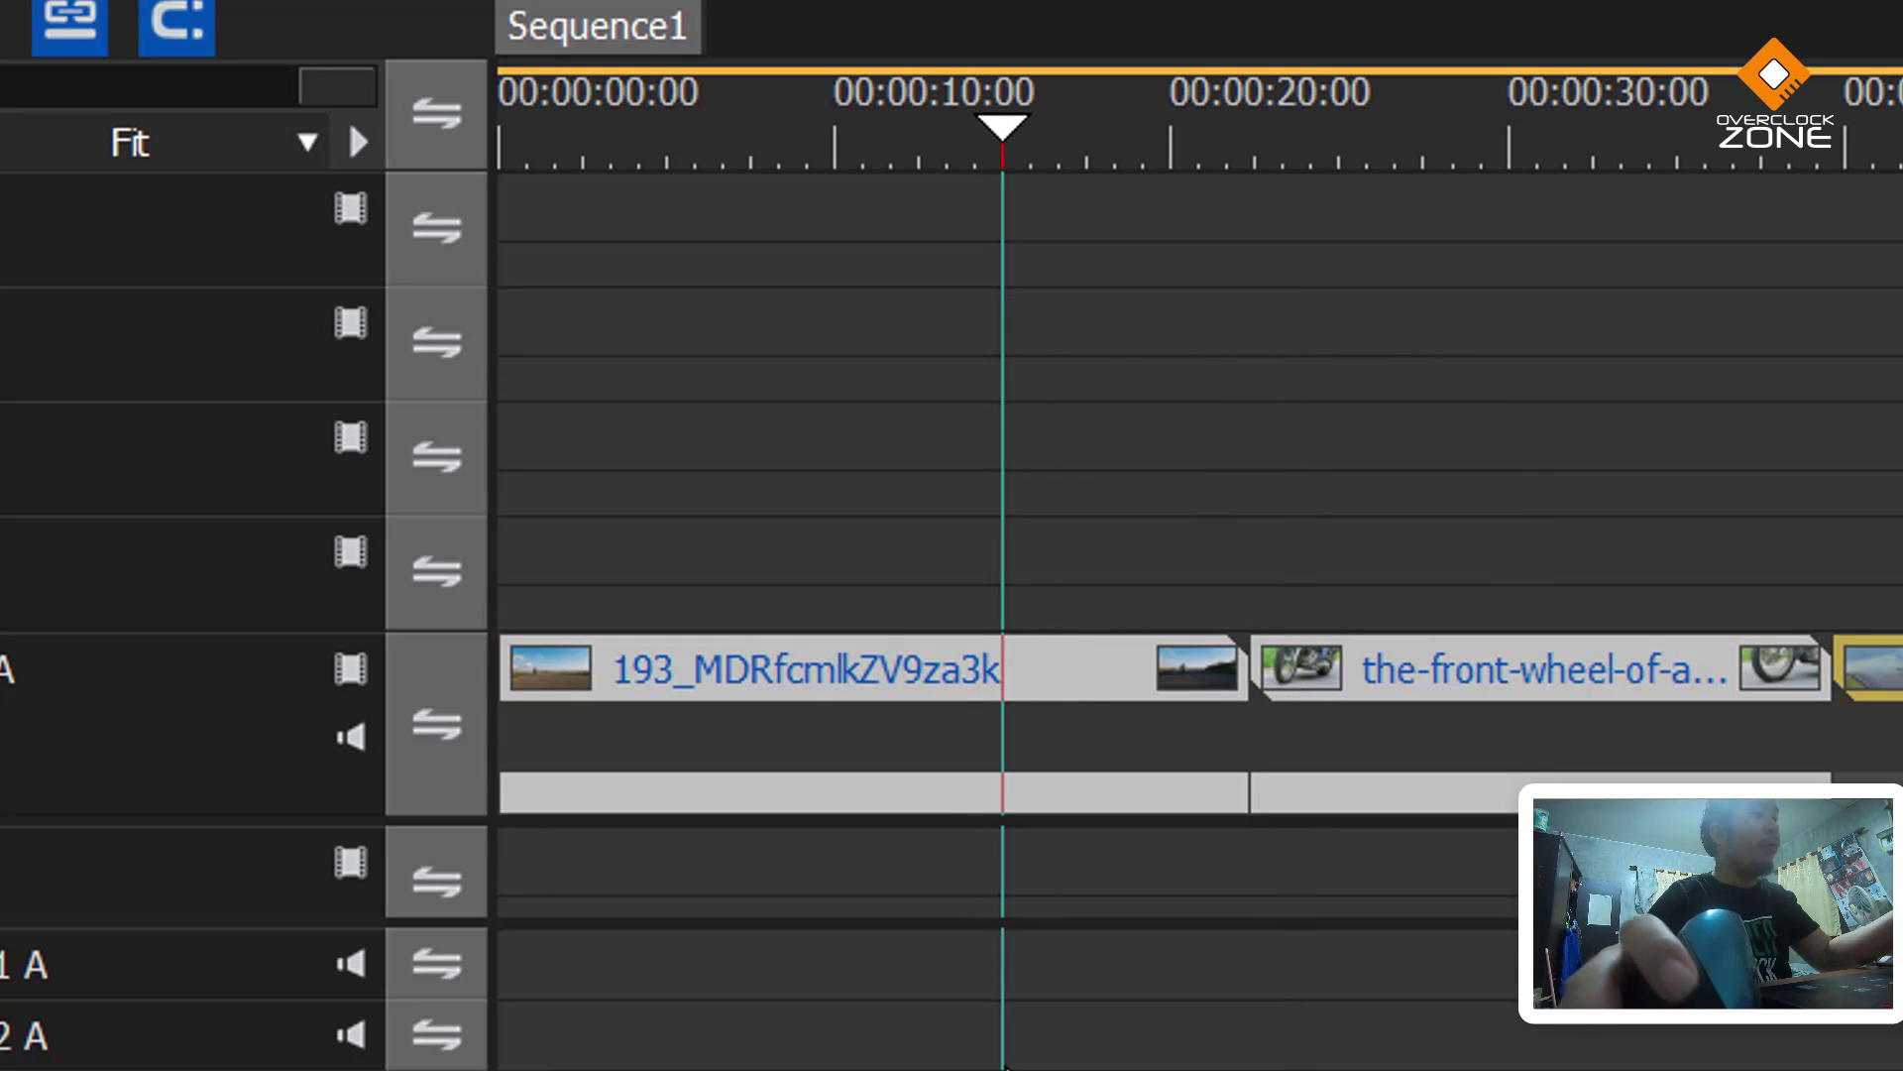
{"action": "left_click", "coordinate": [1275, 388]}
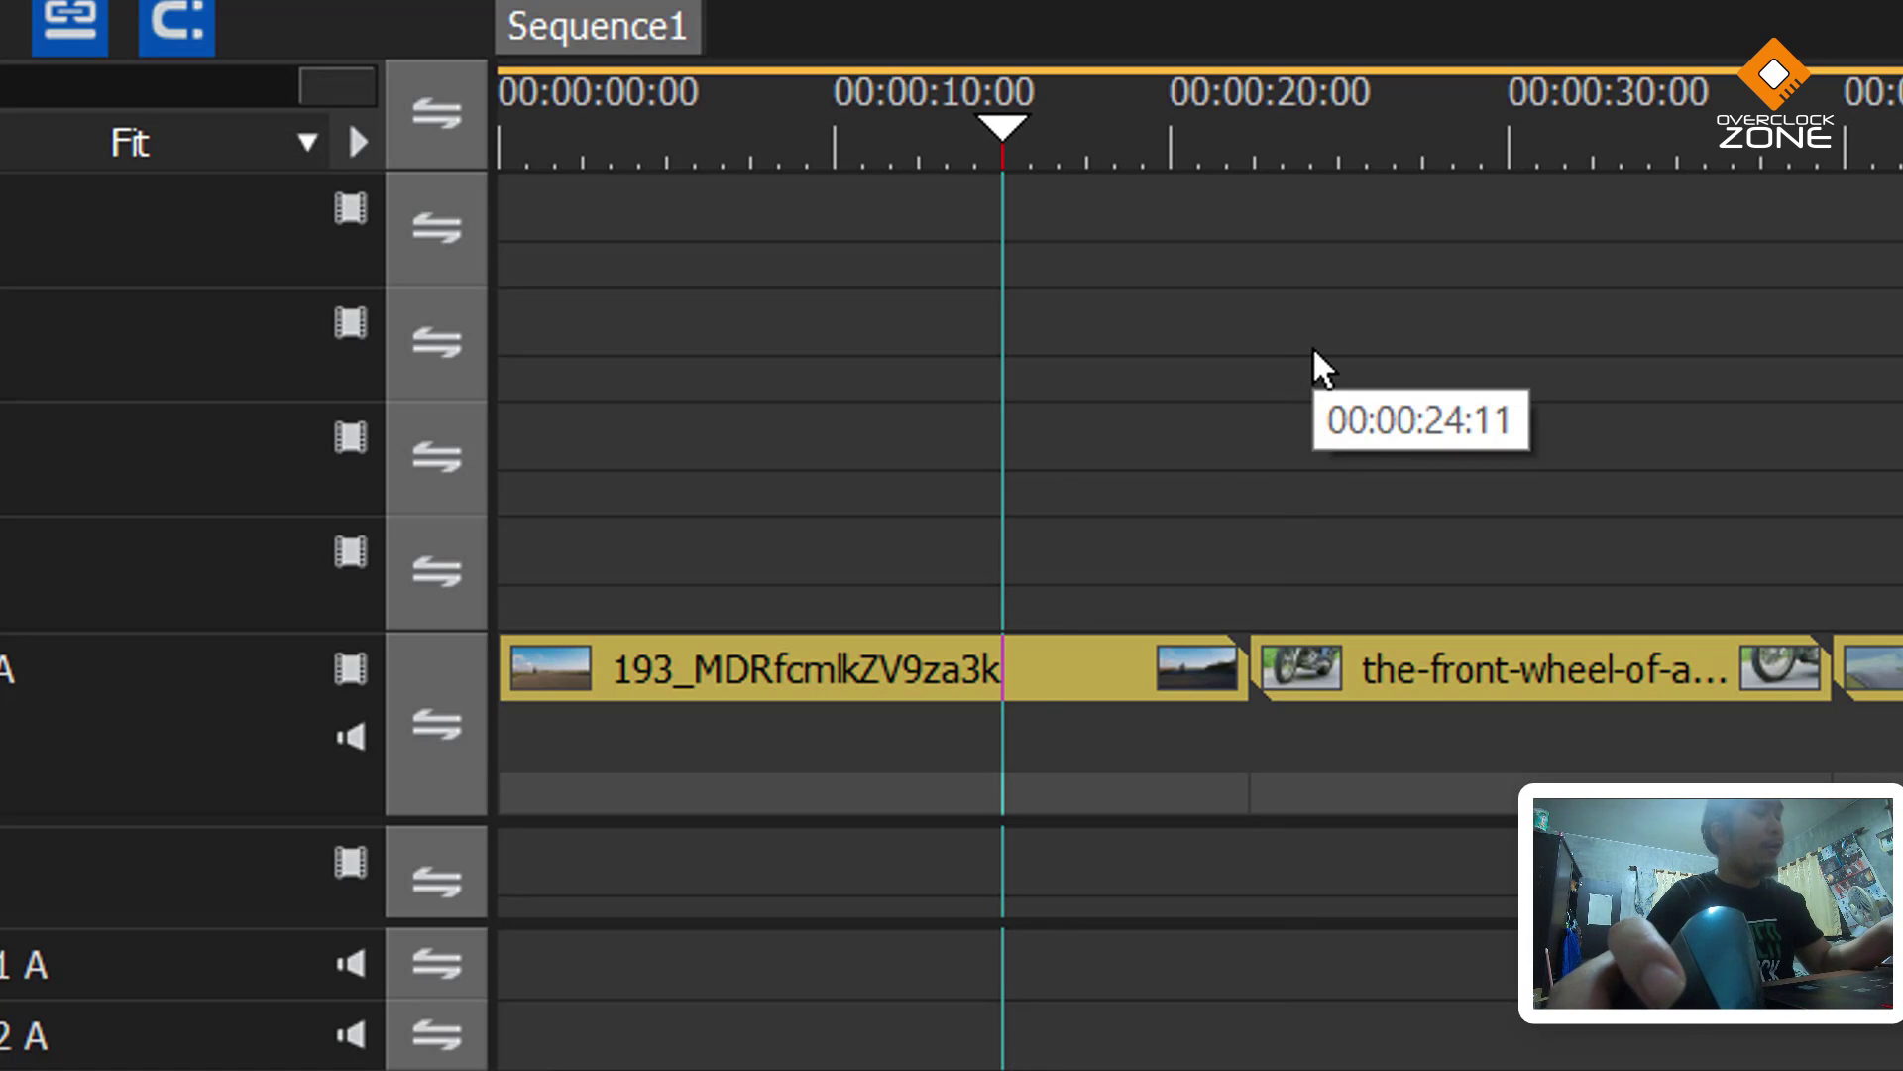
{"action": "key", "text": "shift+c"}
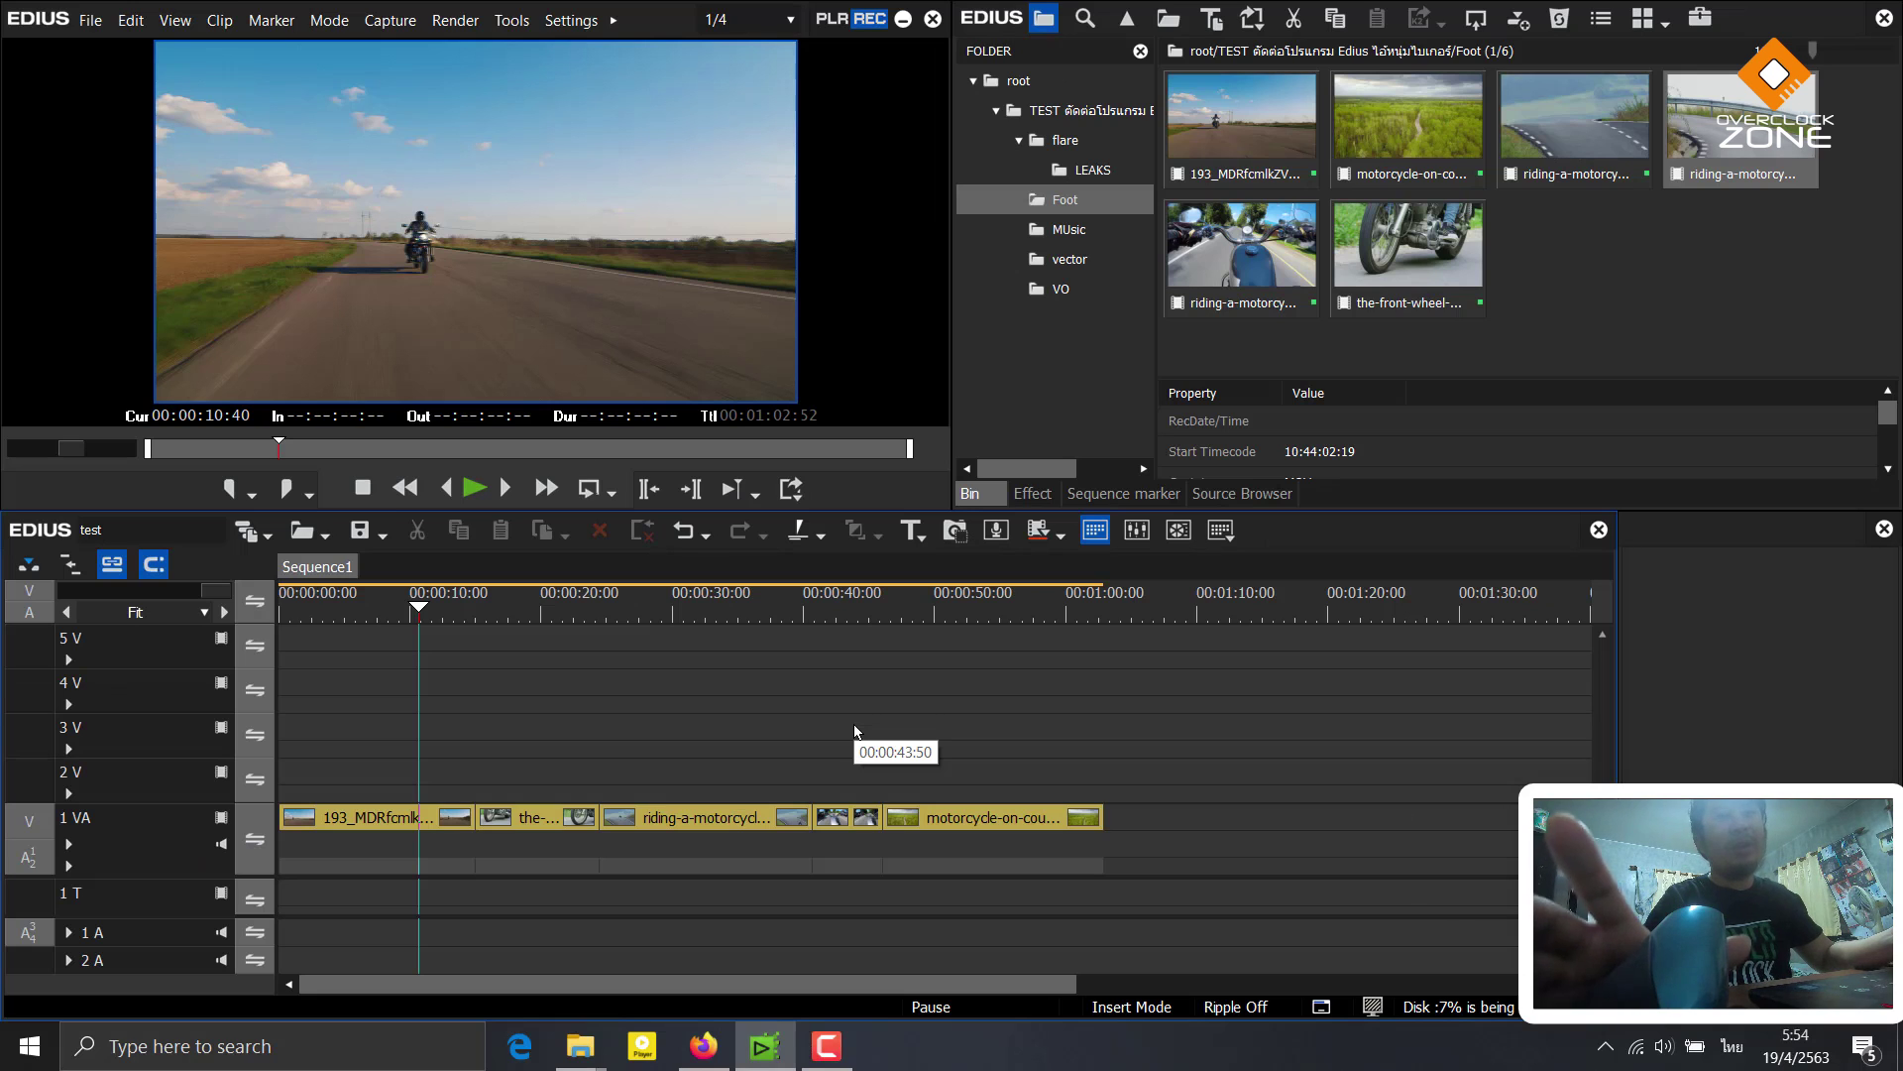
Apply the Primary Color Correction filter from the VideoFilters Color Correction group to the first clip
{"action": "left_click", "coordinate": [1032, 494]}
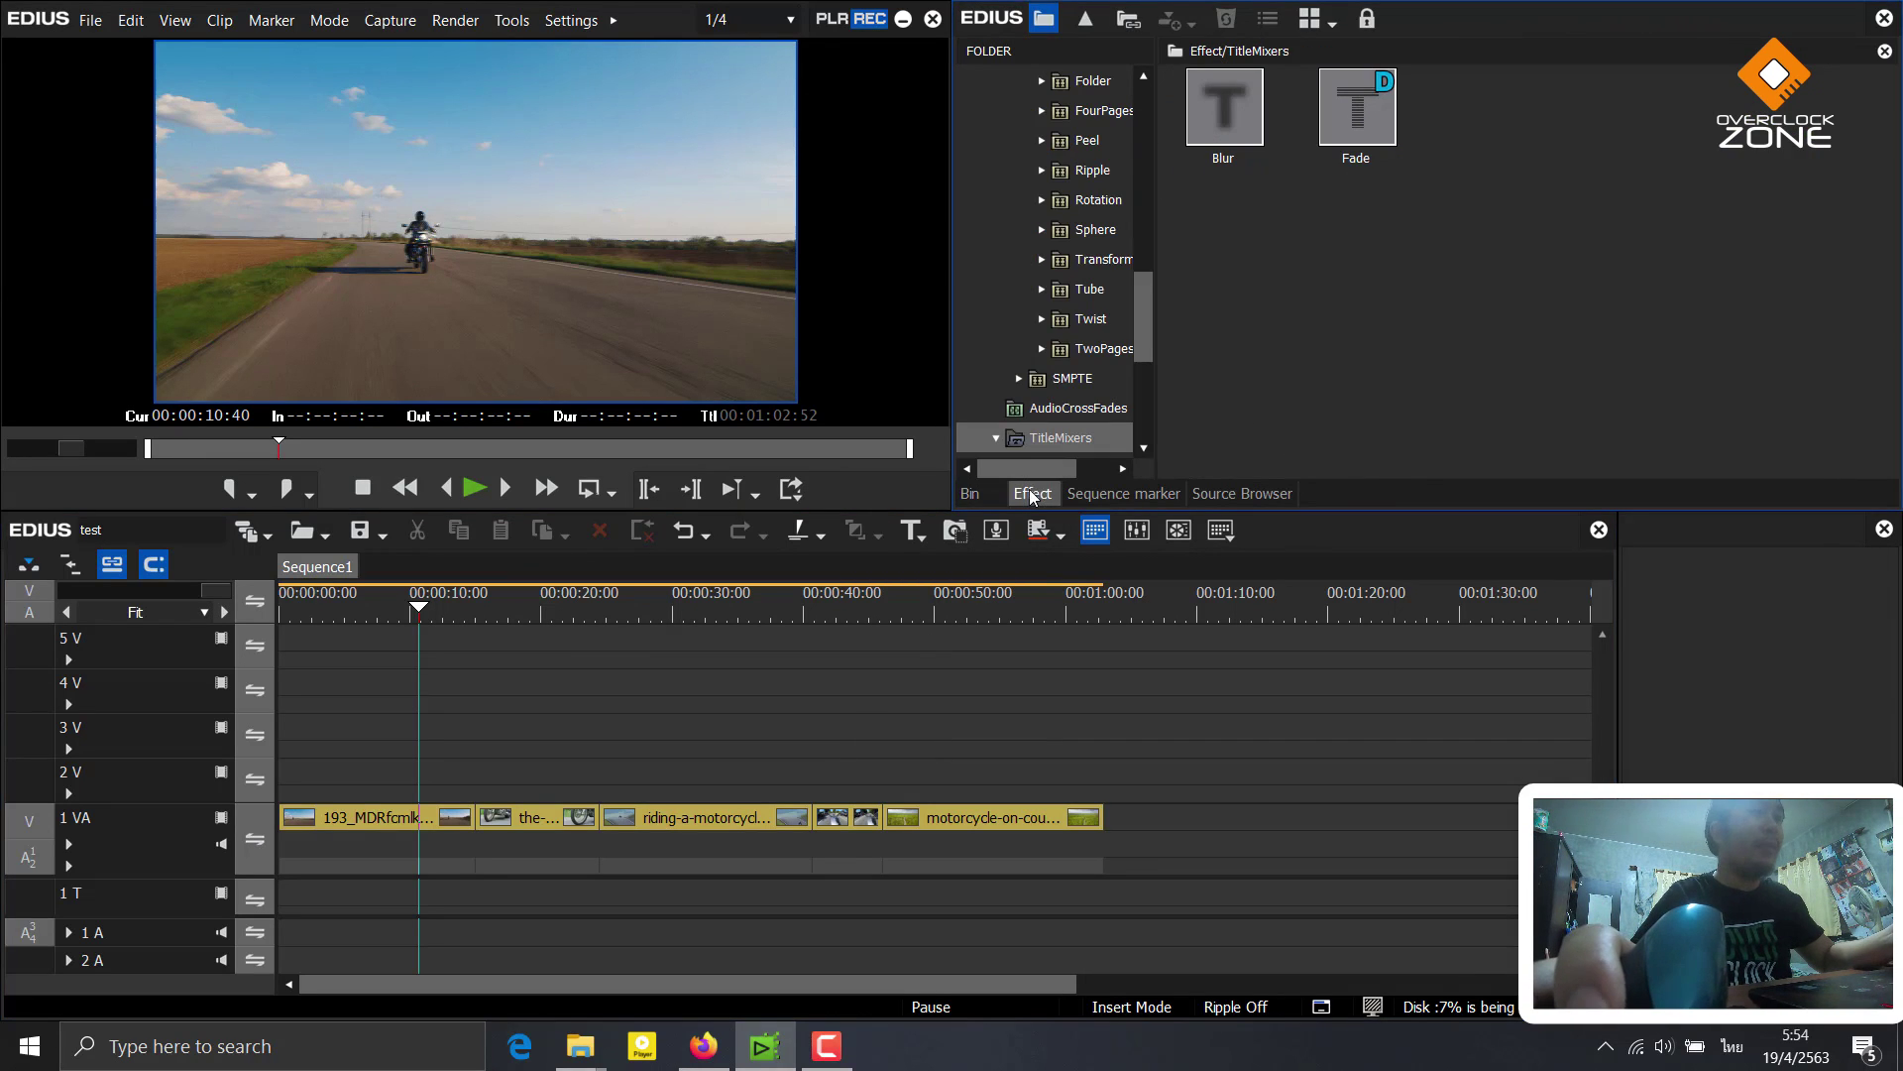
{"action": "scroll", "coordinate": [1059, 240], "scroll_direction": "up", "scroll_amount": 7}
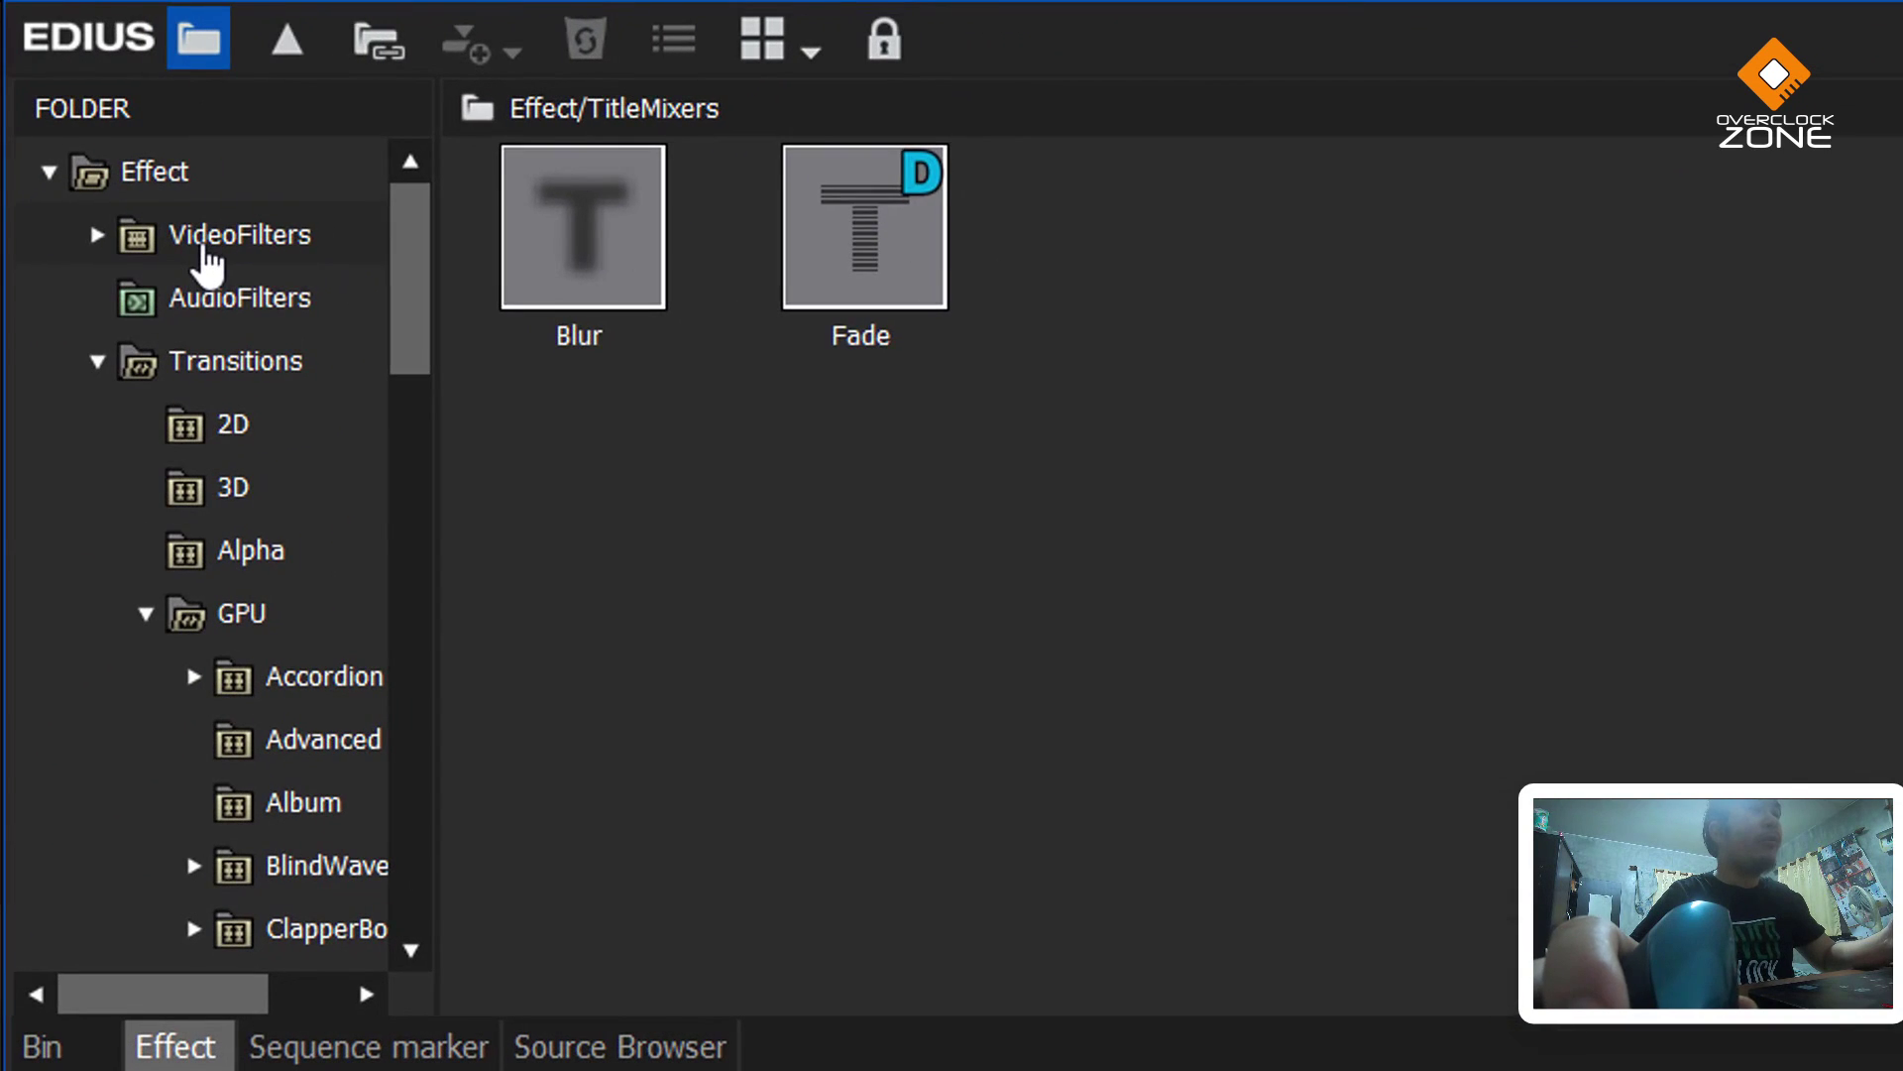
{"action": "left_click", "coordinate": [203, 258]}
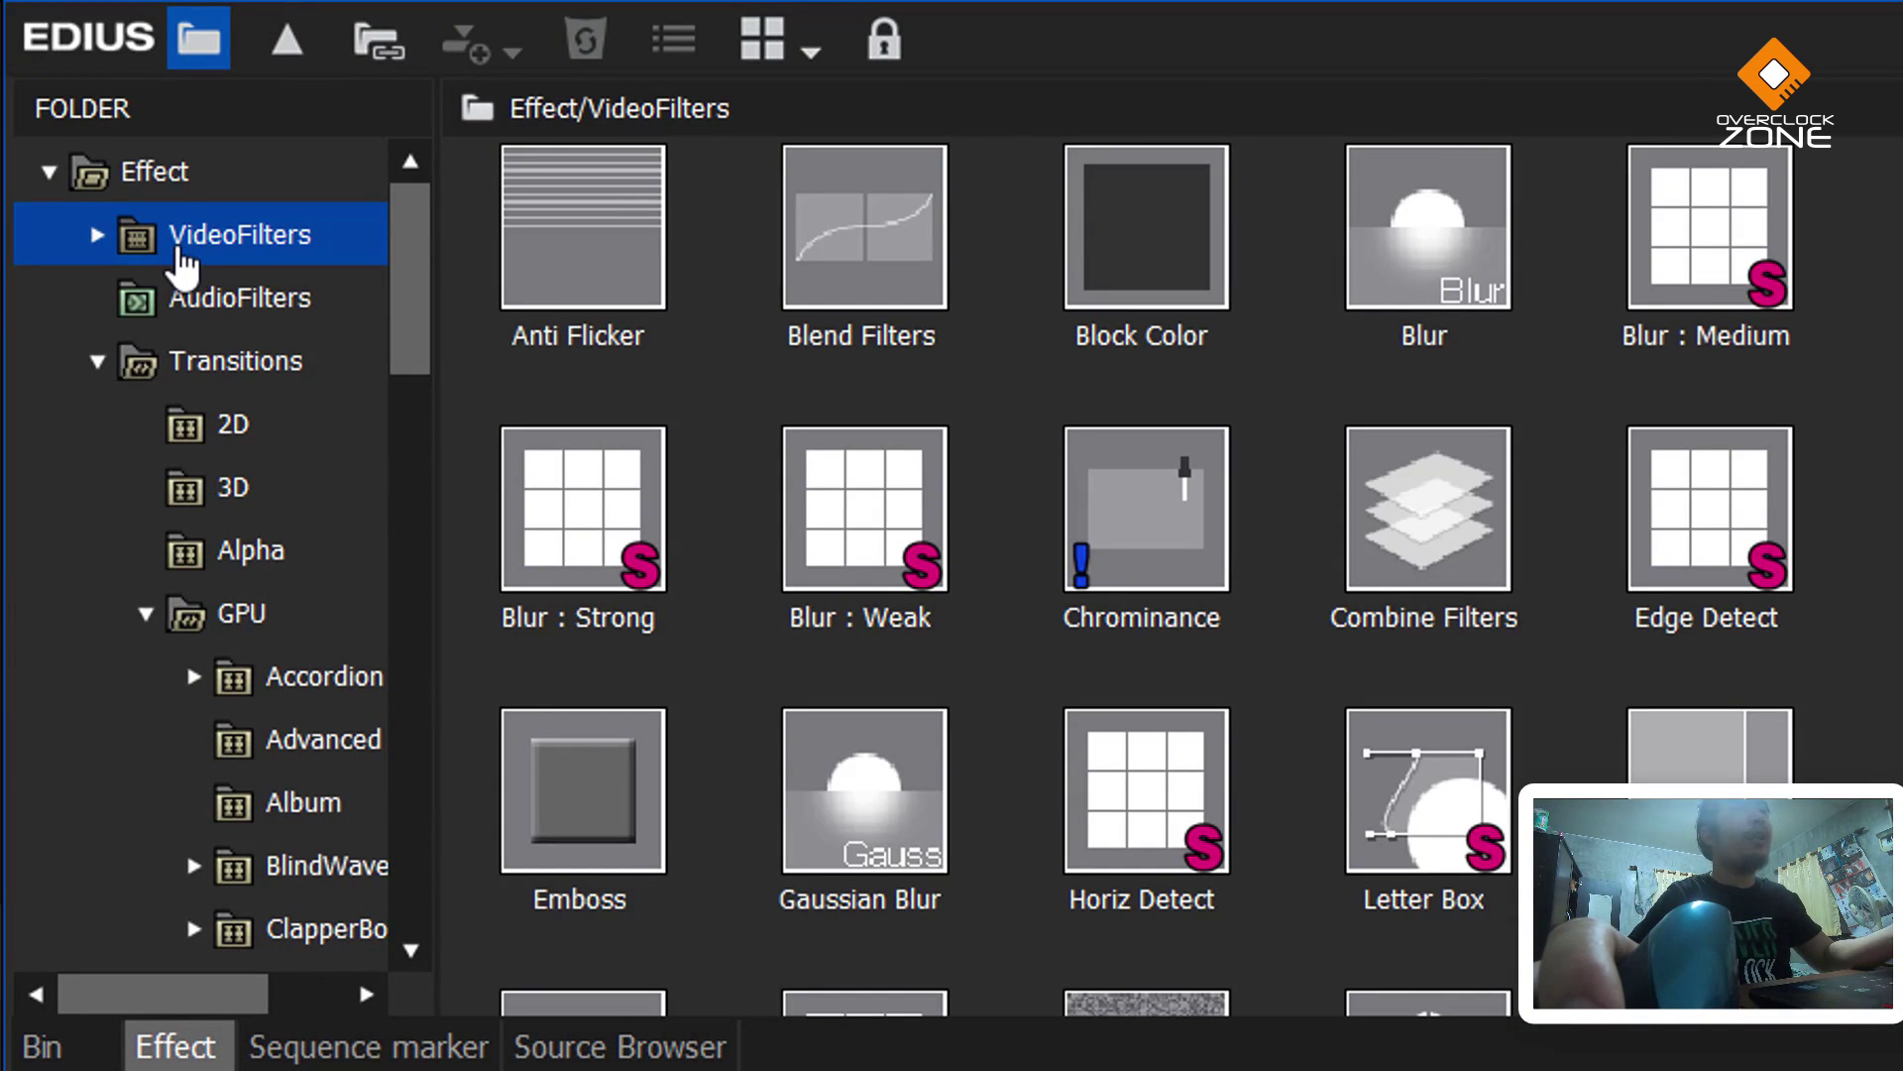
{"action": "left_click", "coordinate": [101, 243]}
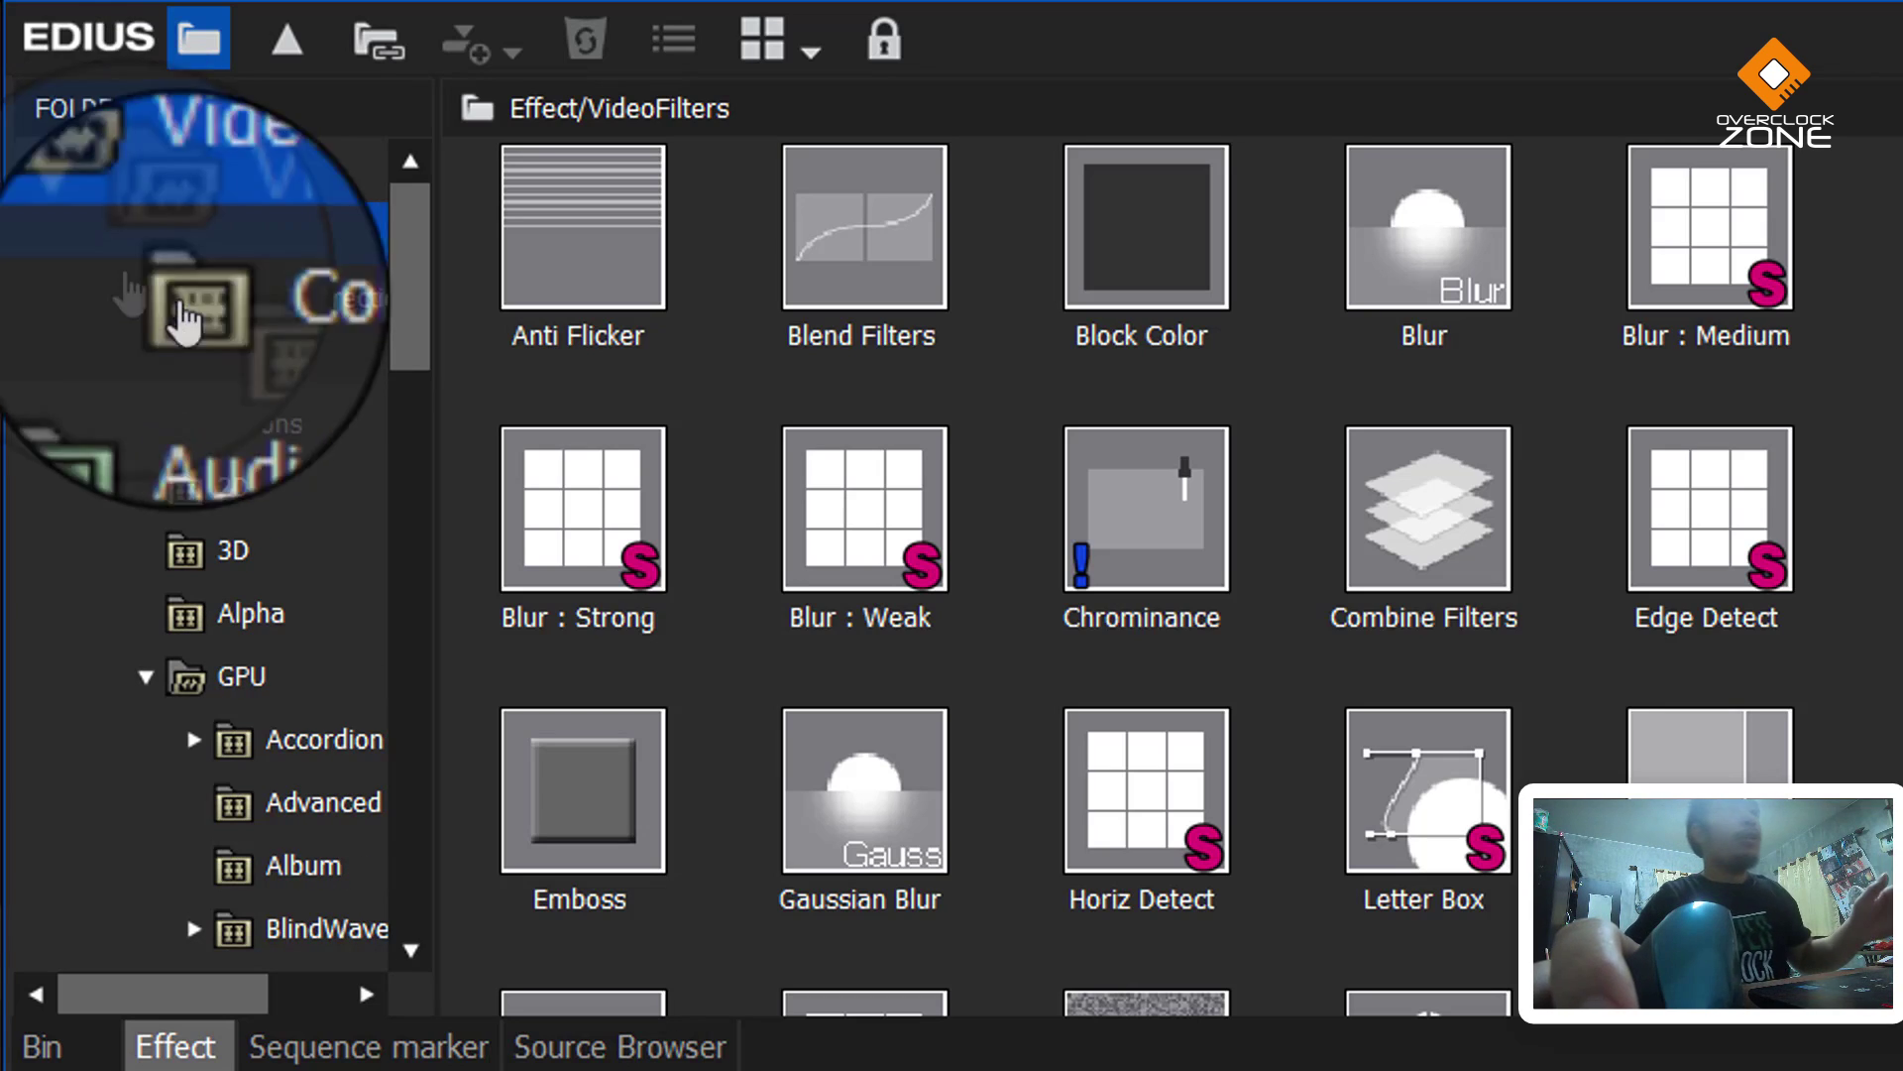
{"action": "left_click", "coordinate": [259, 330]}
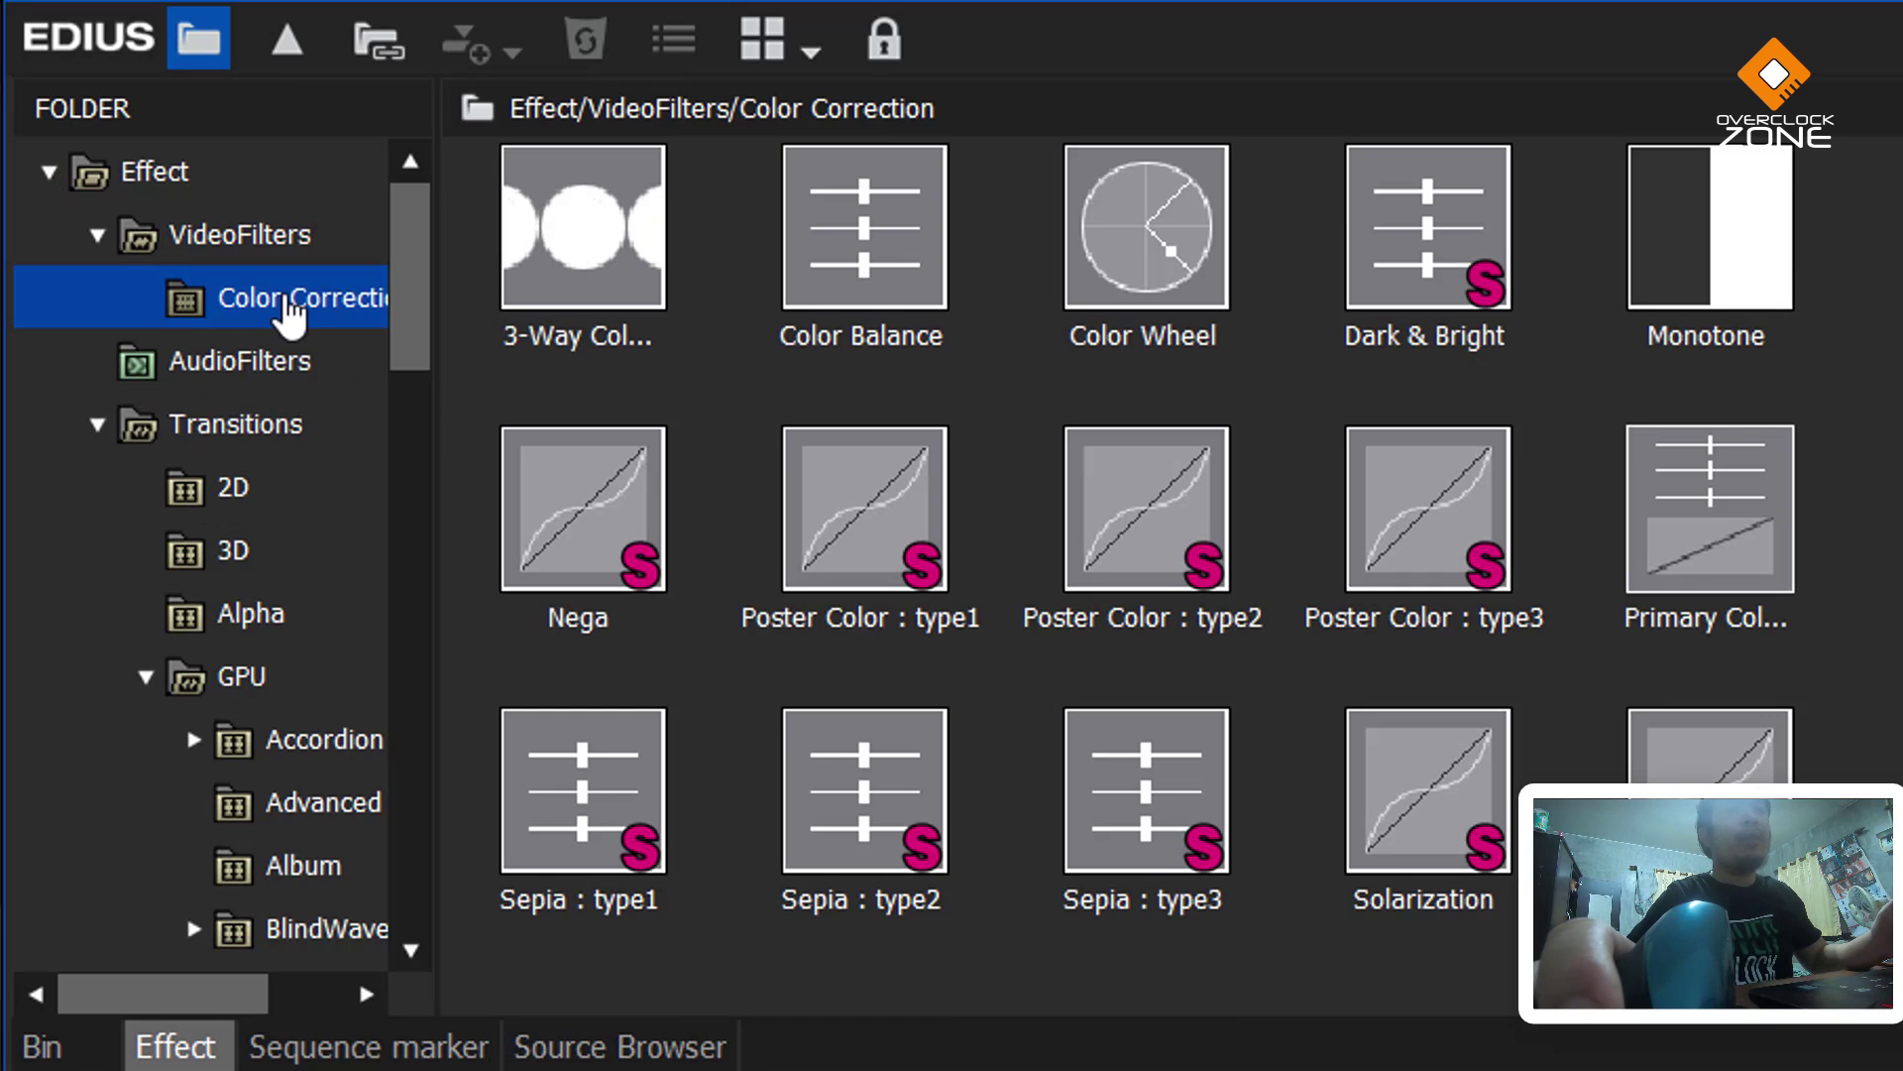
{"action": "left_click", "coordinate": [1730, 587]}
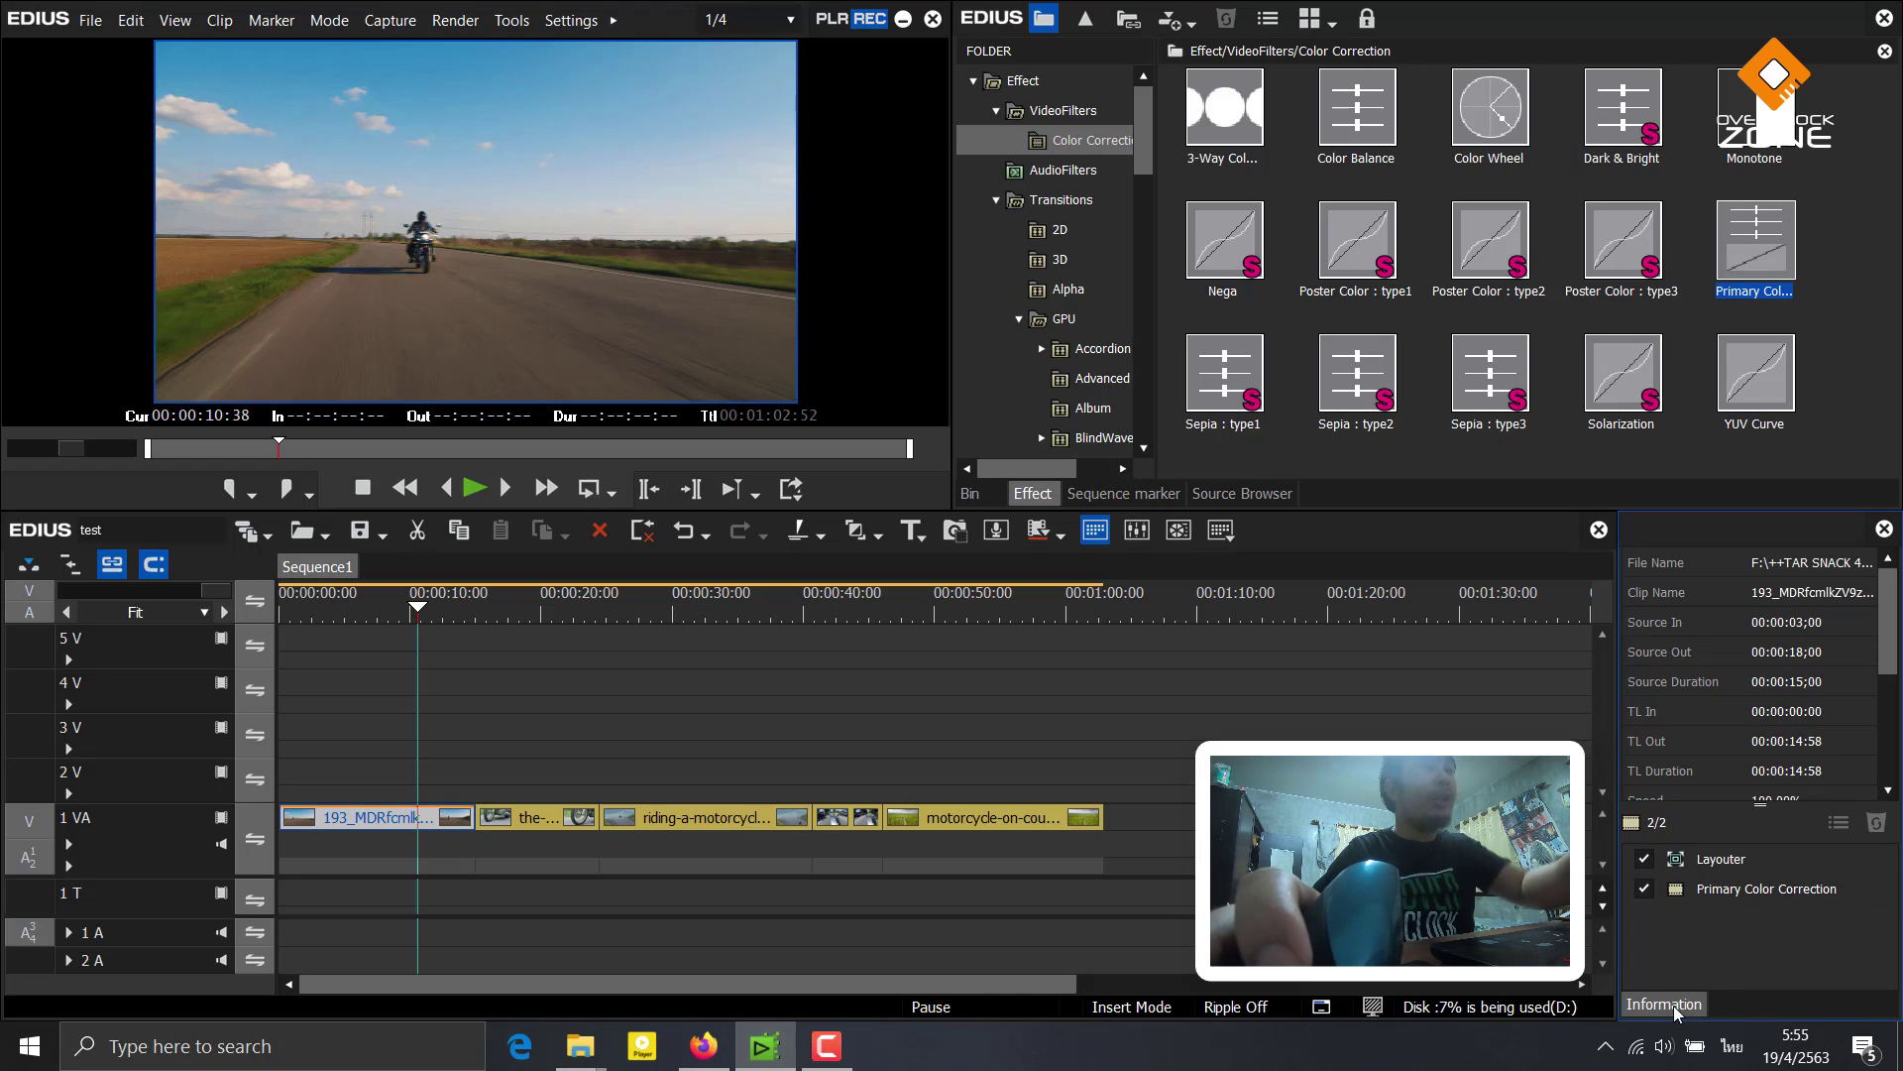
Try Blackmagic Design and Canon source color spaces in the clip's Primary Color Correction, settling on Canon - P3-DCI/Canon Log 3
{"action": "double_click", "coordinate": [1745, 889]}
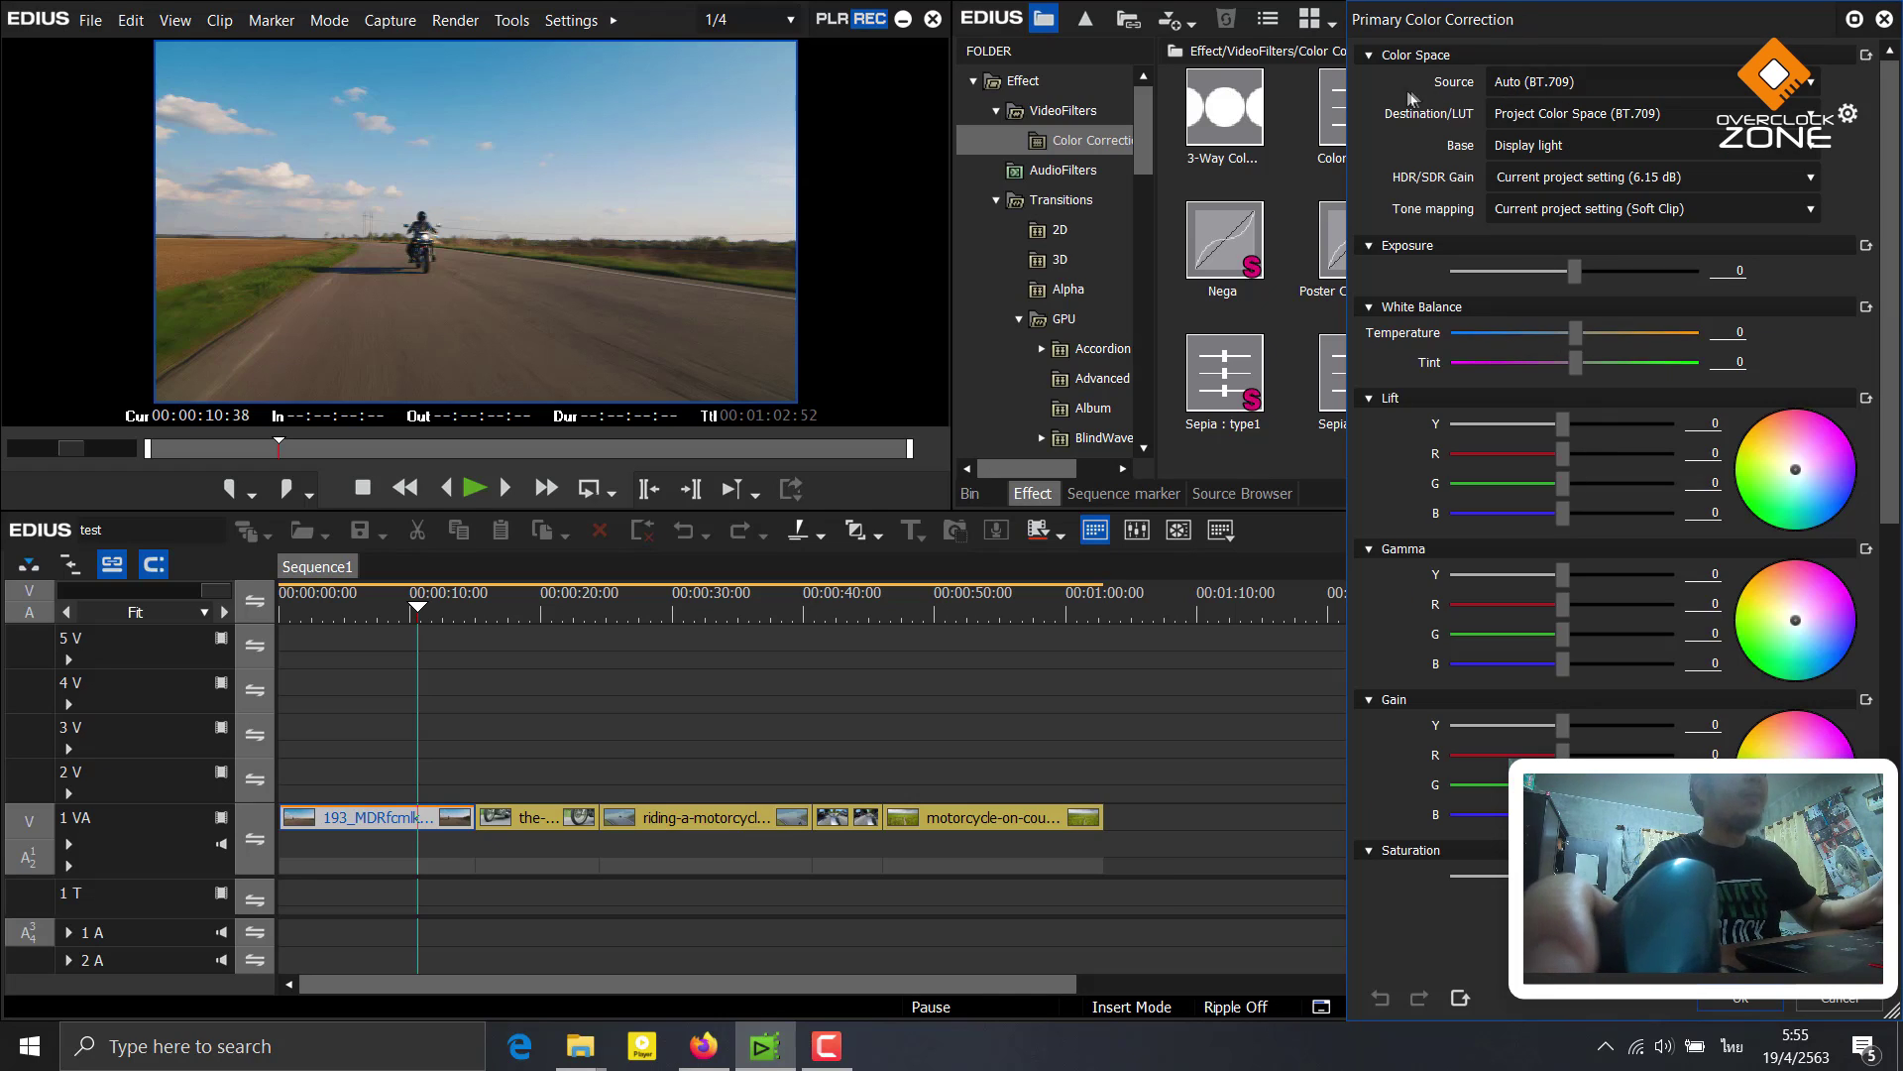
{"action": "left_click", "coordinate": [1613, 81]}
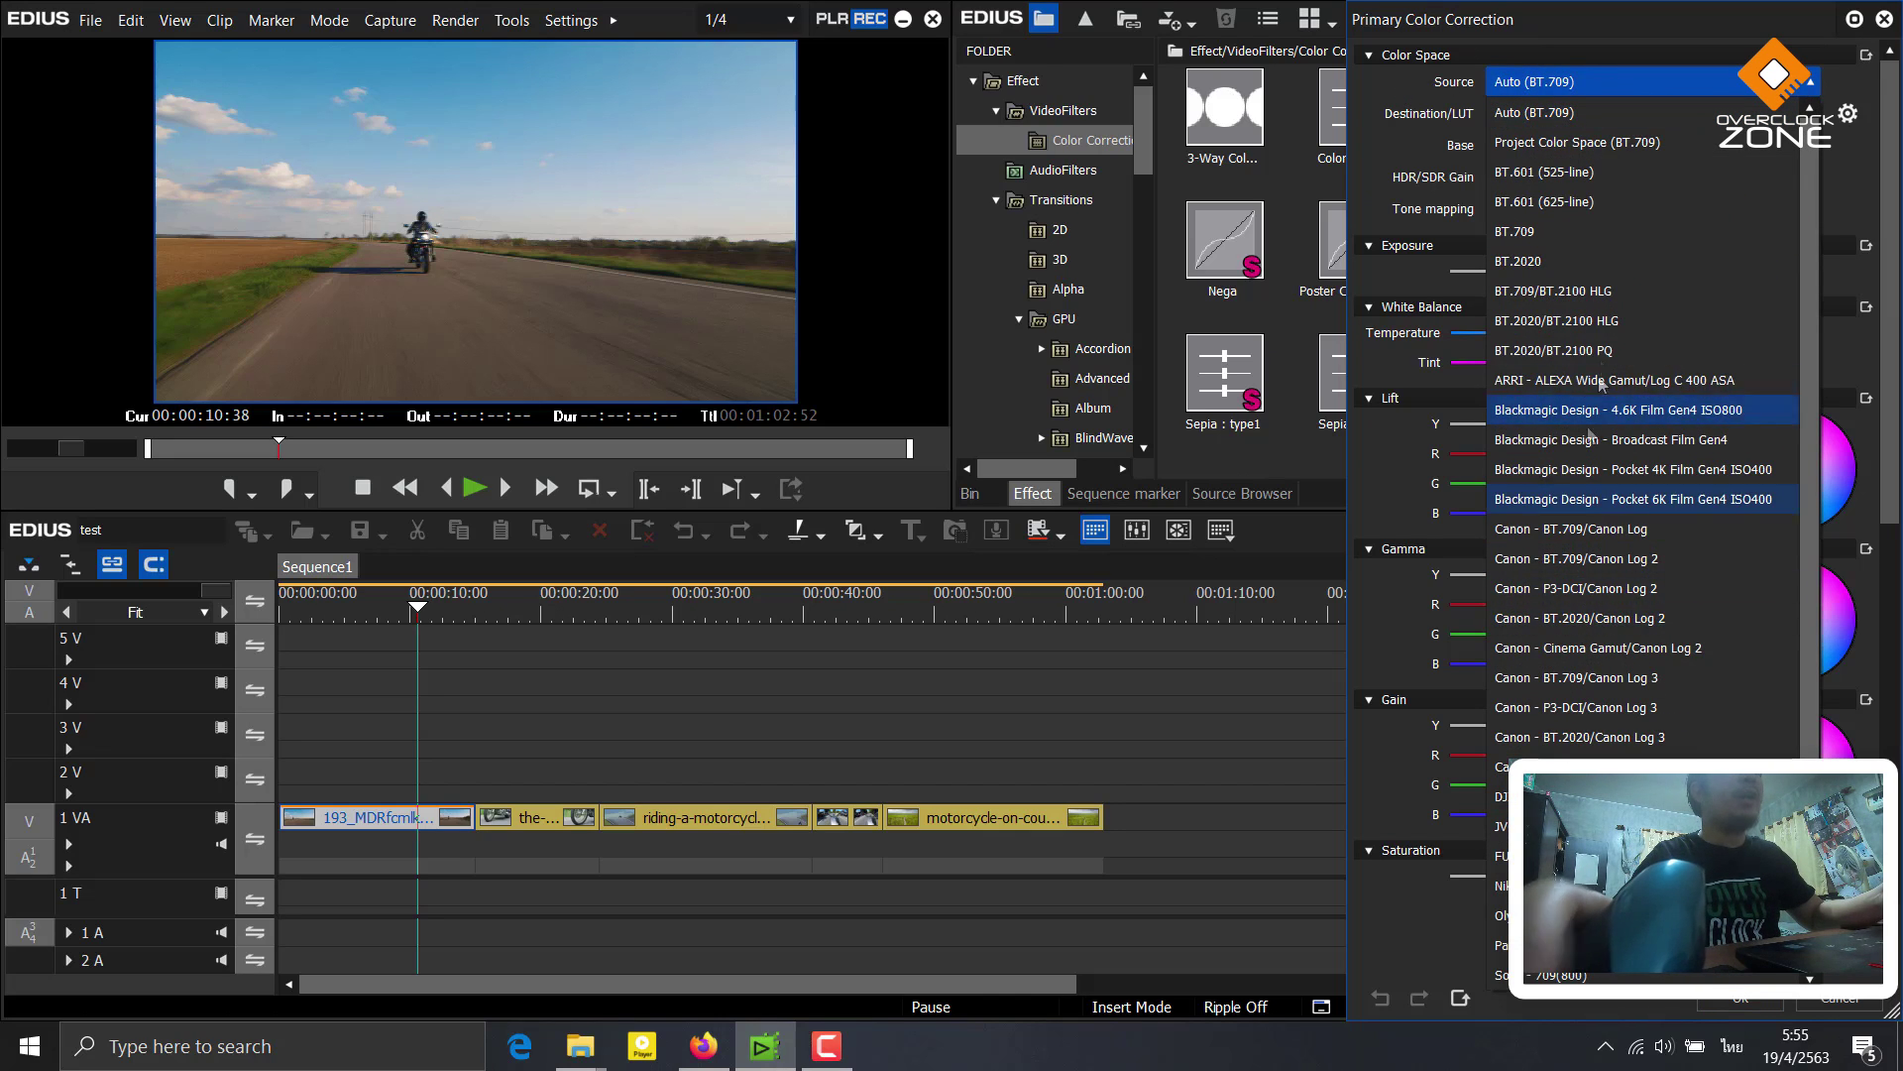
{"action": "left_click", "coordinate": [1647, 409]}
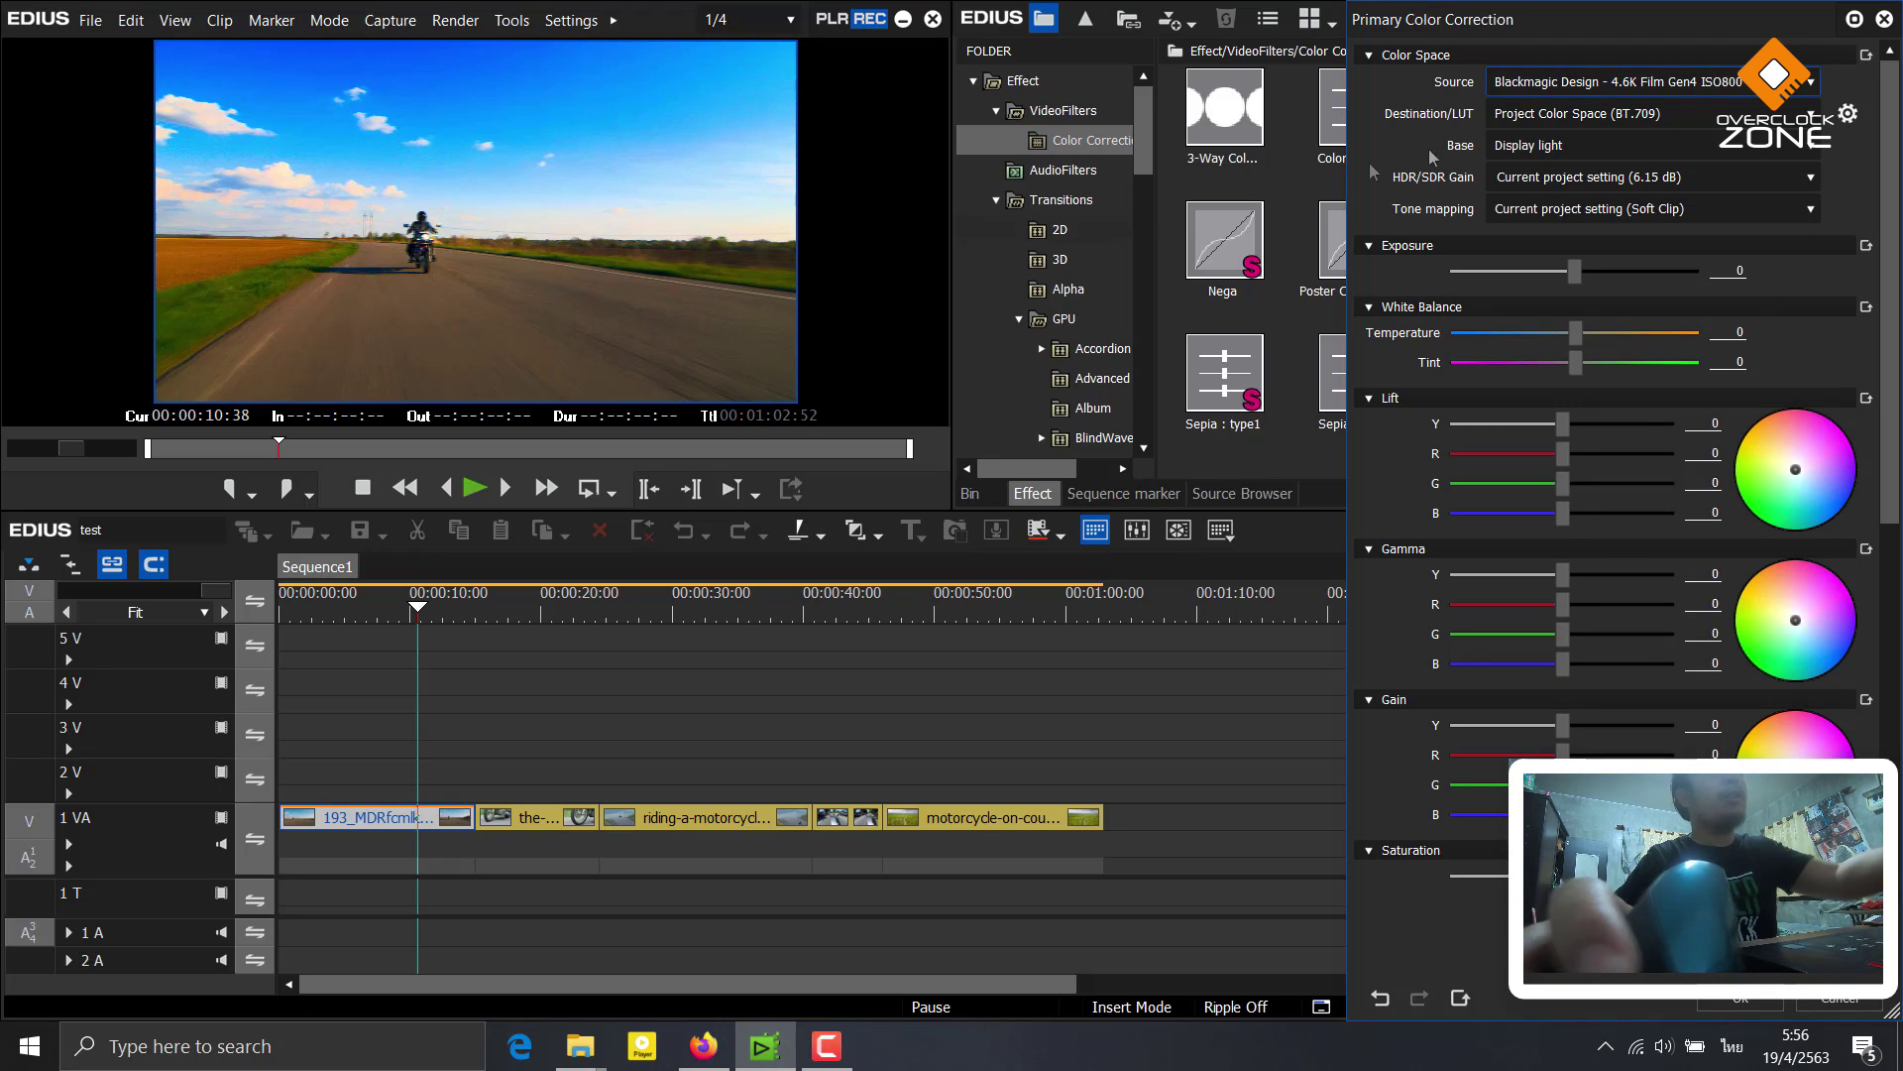
{"action": "key", "text": "Down"}
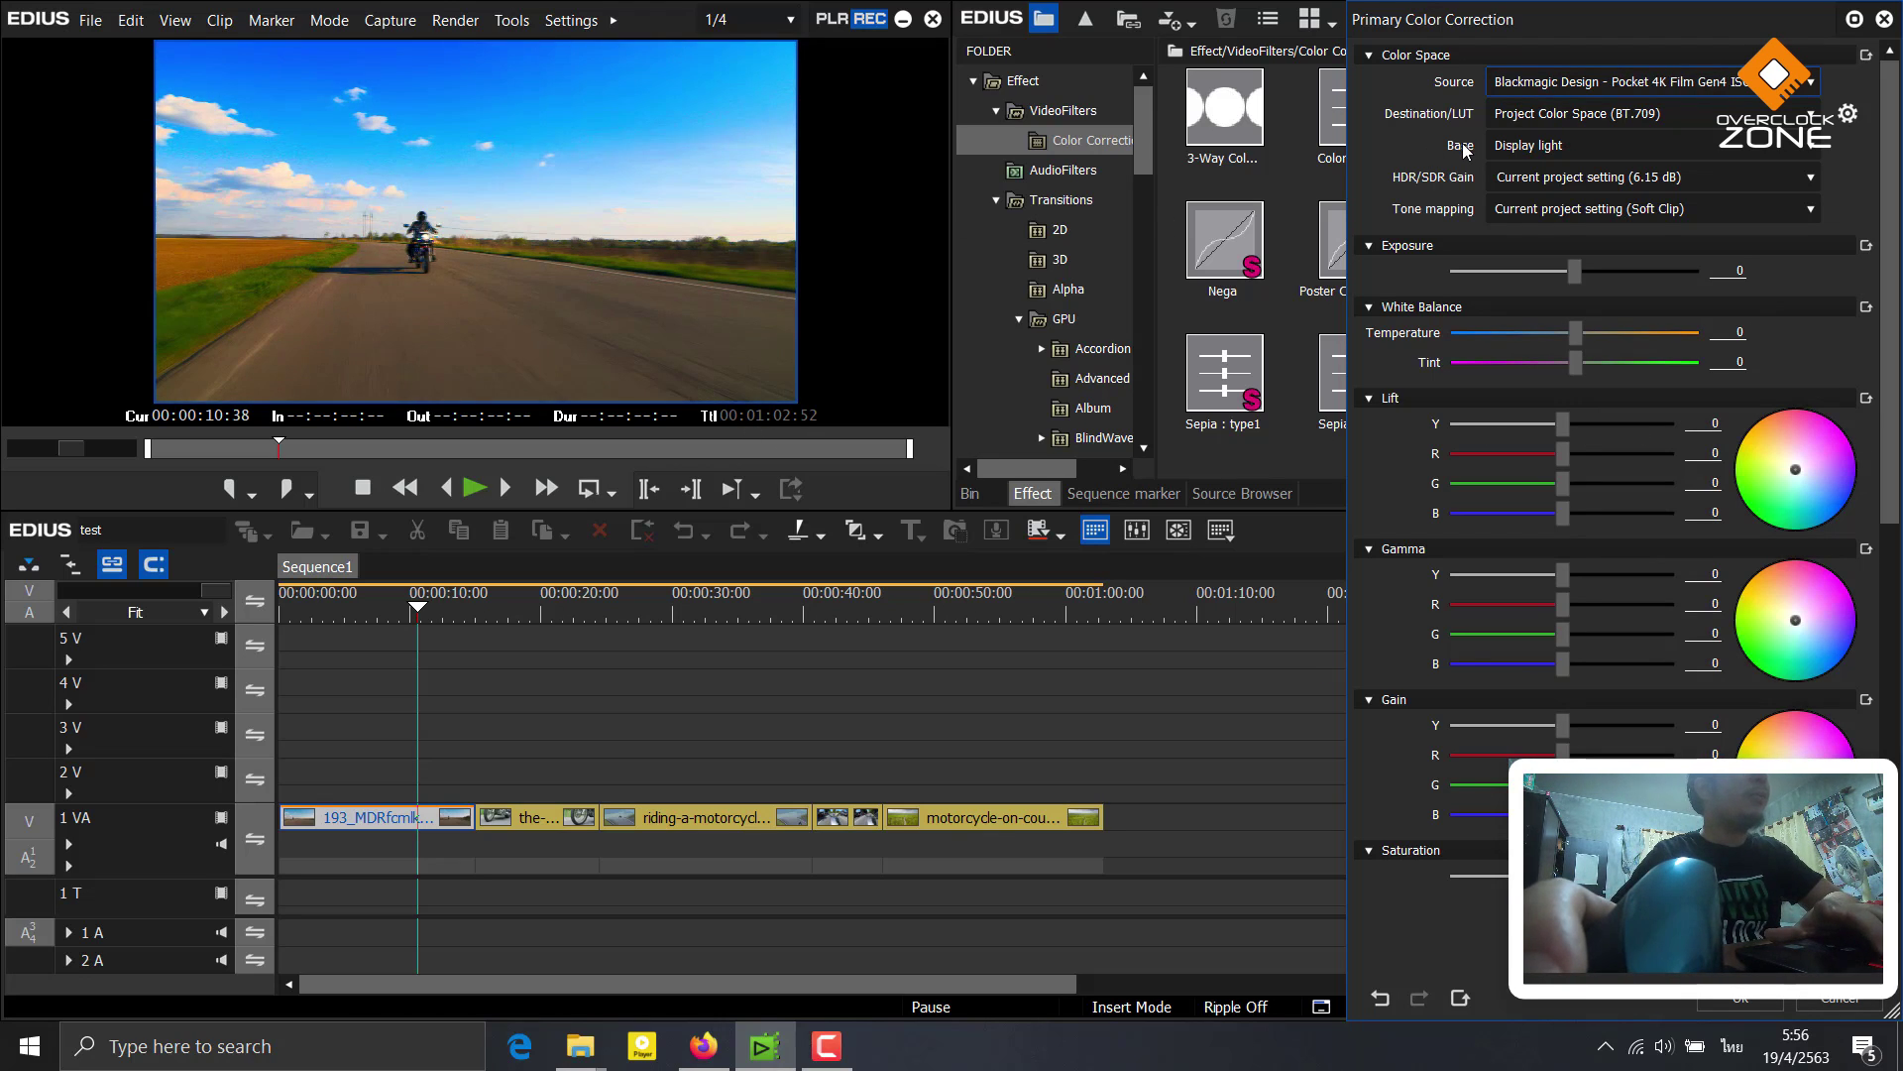
{"action": "left_click", "coordinate": [1602, 87]}
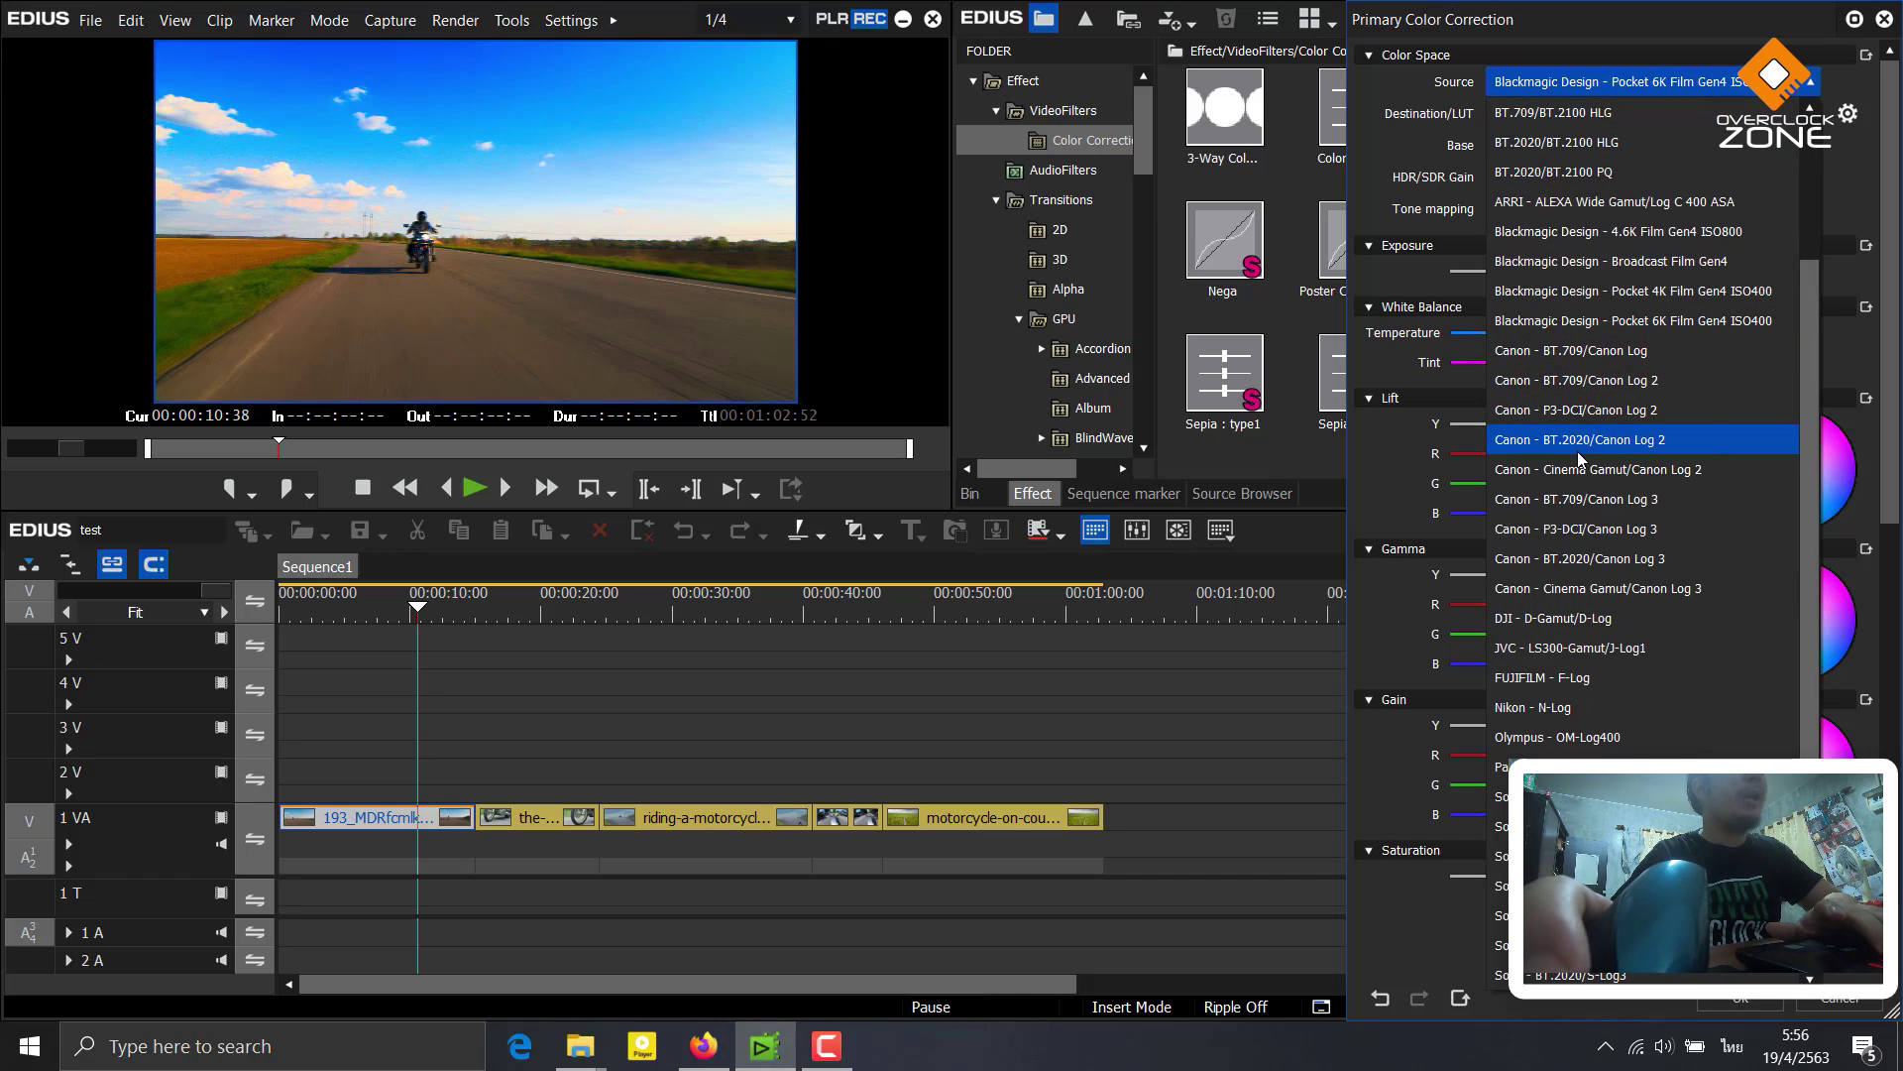
{"action": "left_click", "coordinate": [1581, 459]}
{"action": "key", "text": "Down"}
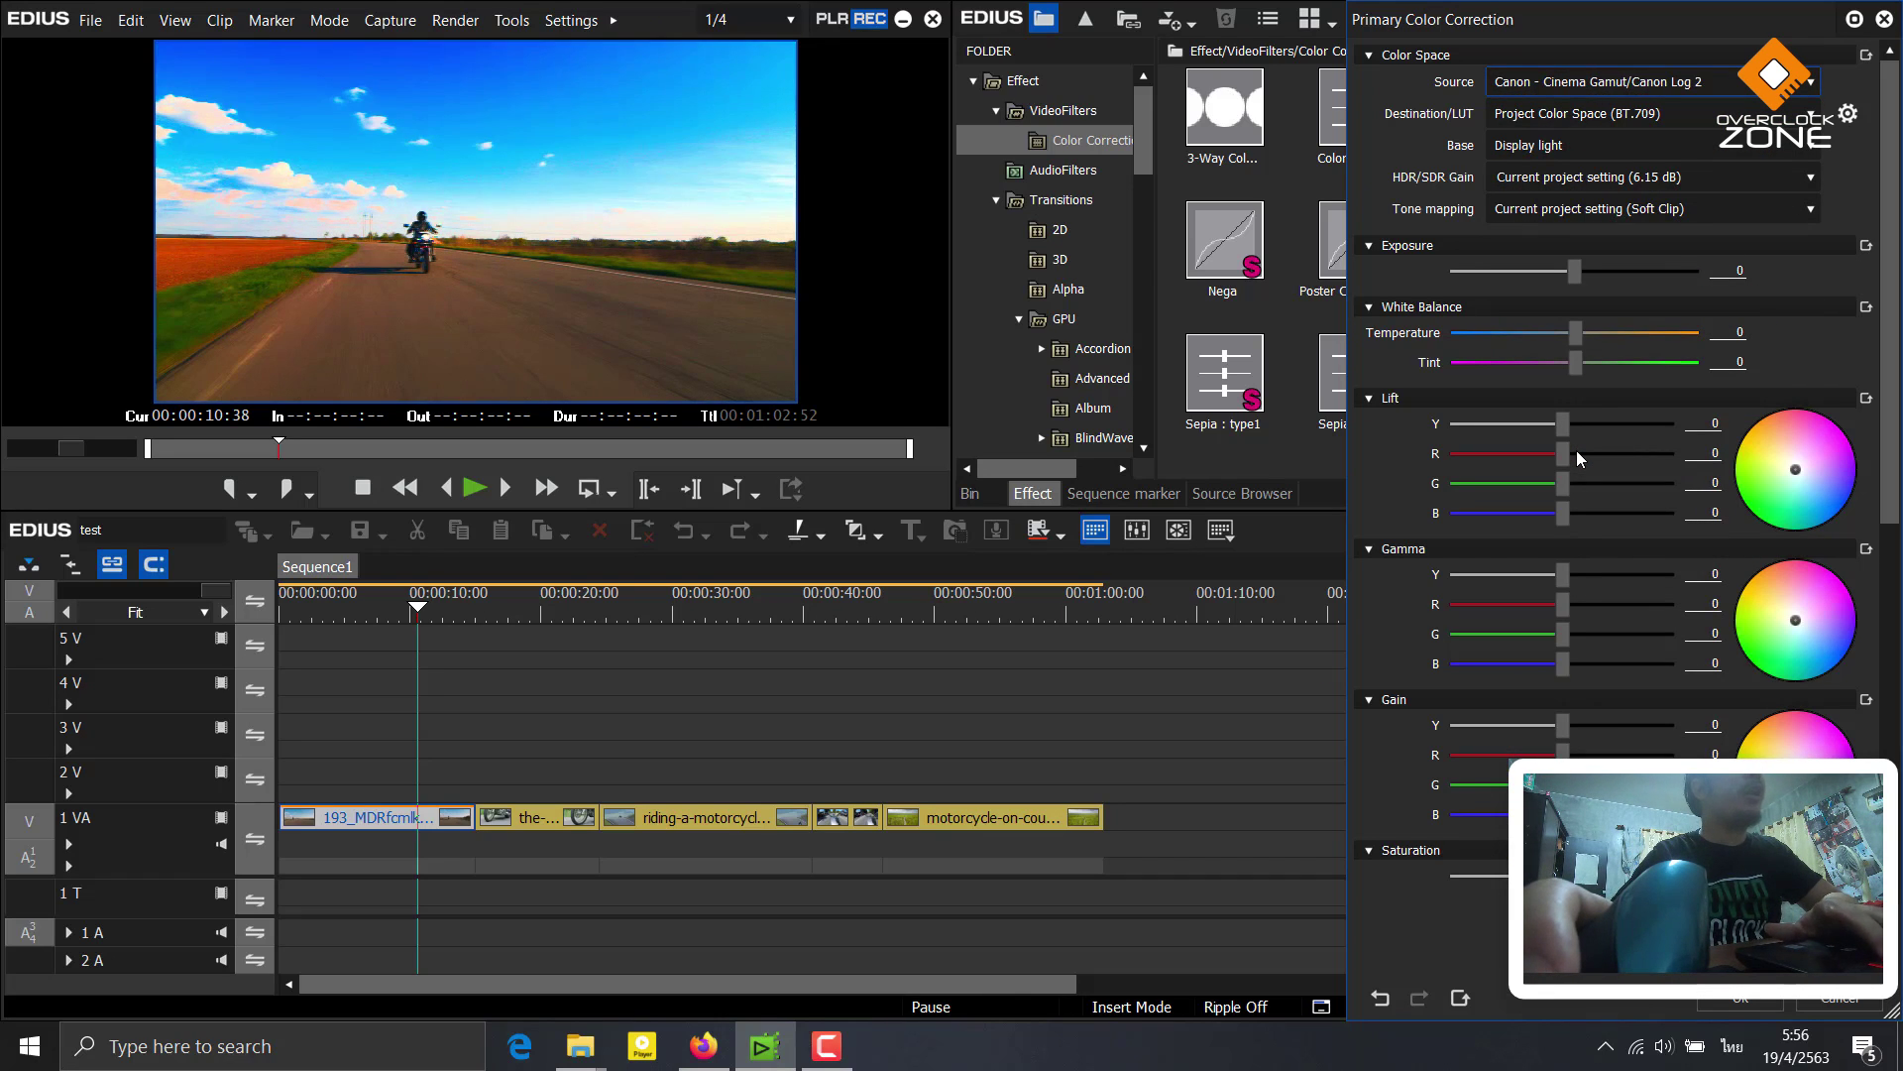
Set the Destination/LUT of the Primary Color Correction to FUJIFILM - F-Log
{"action": "left_click", "coordinate": [1645, 113]}
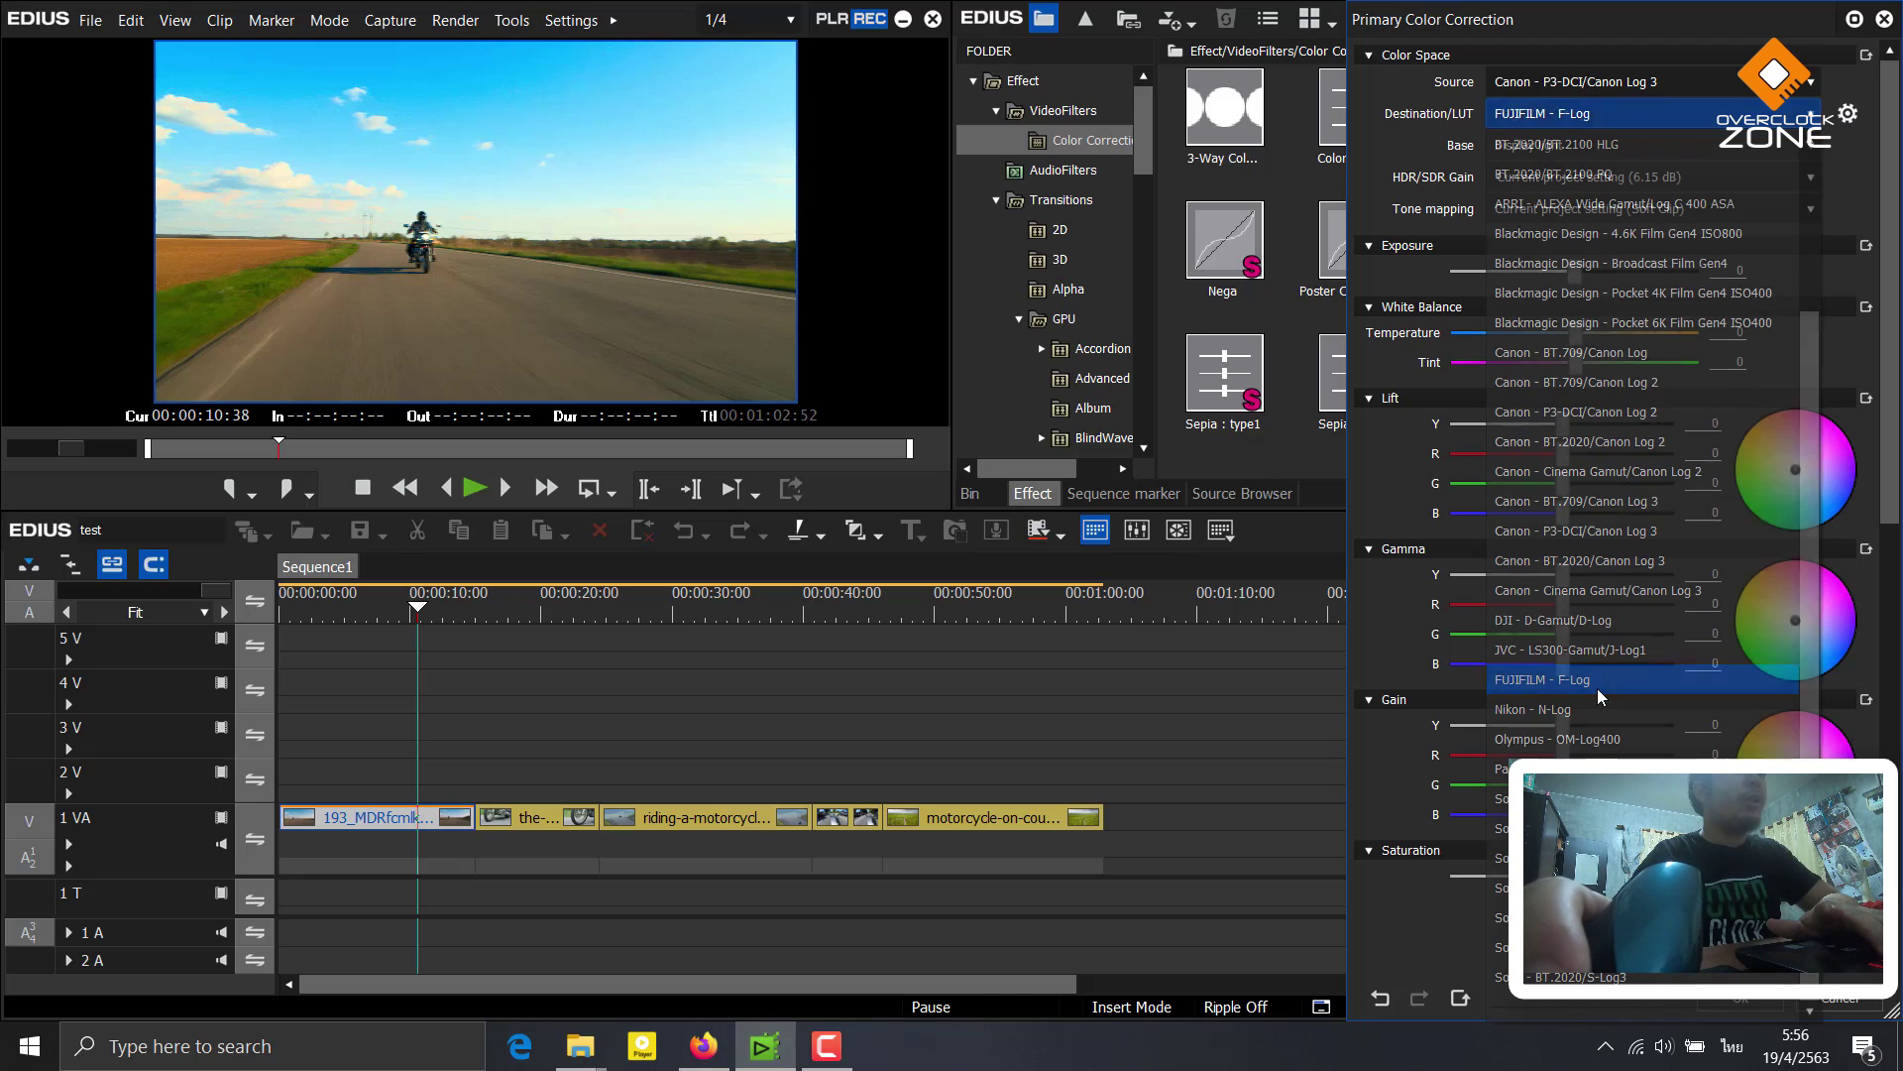
{"action": "left_click", "coordinate": [1601, 694]}
{"action": "key", "text": "Down"}
{"action": "key", "text": "Down"}
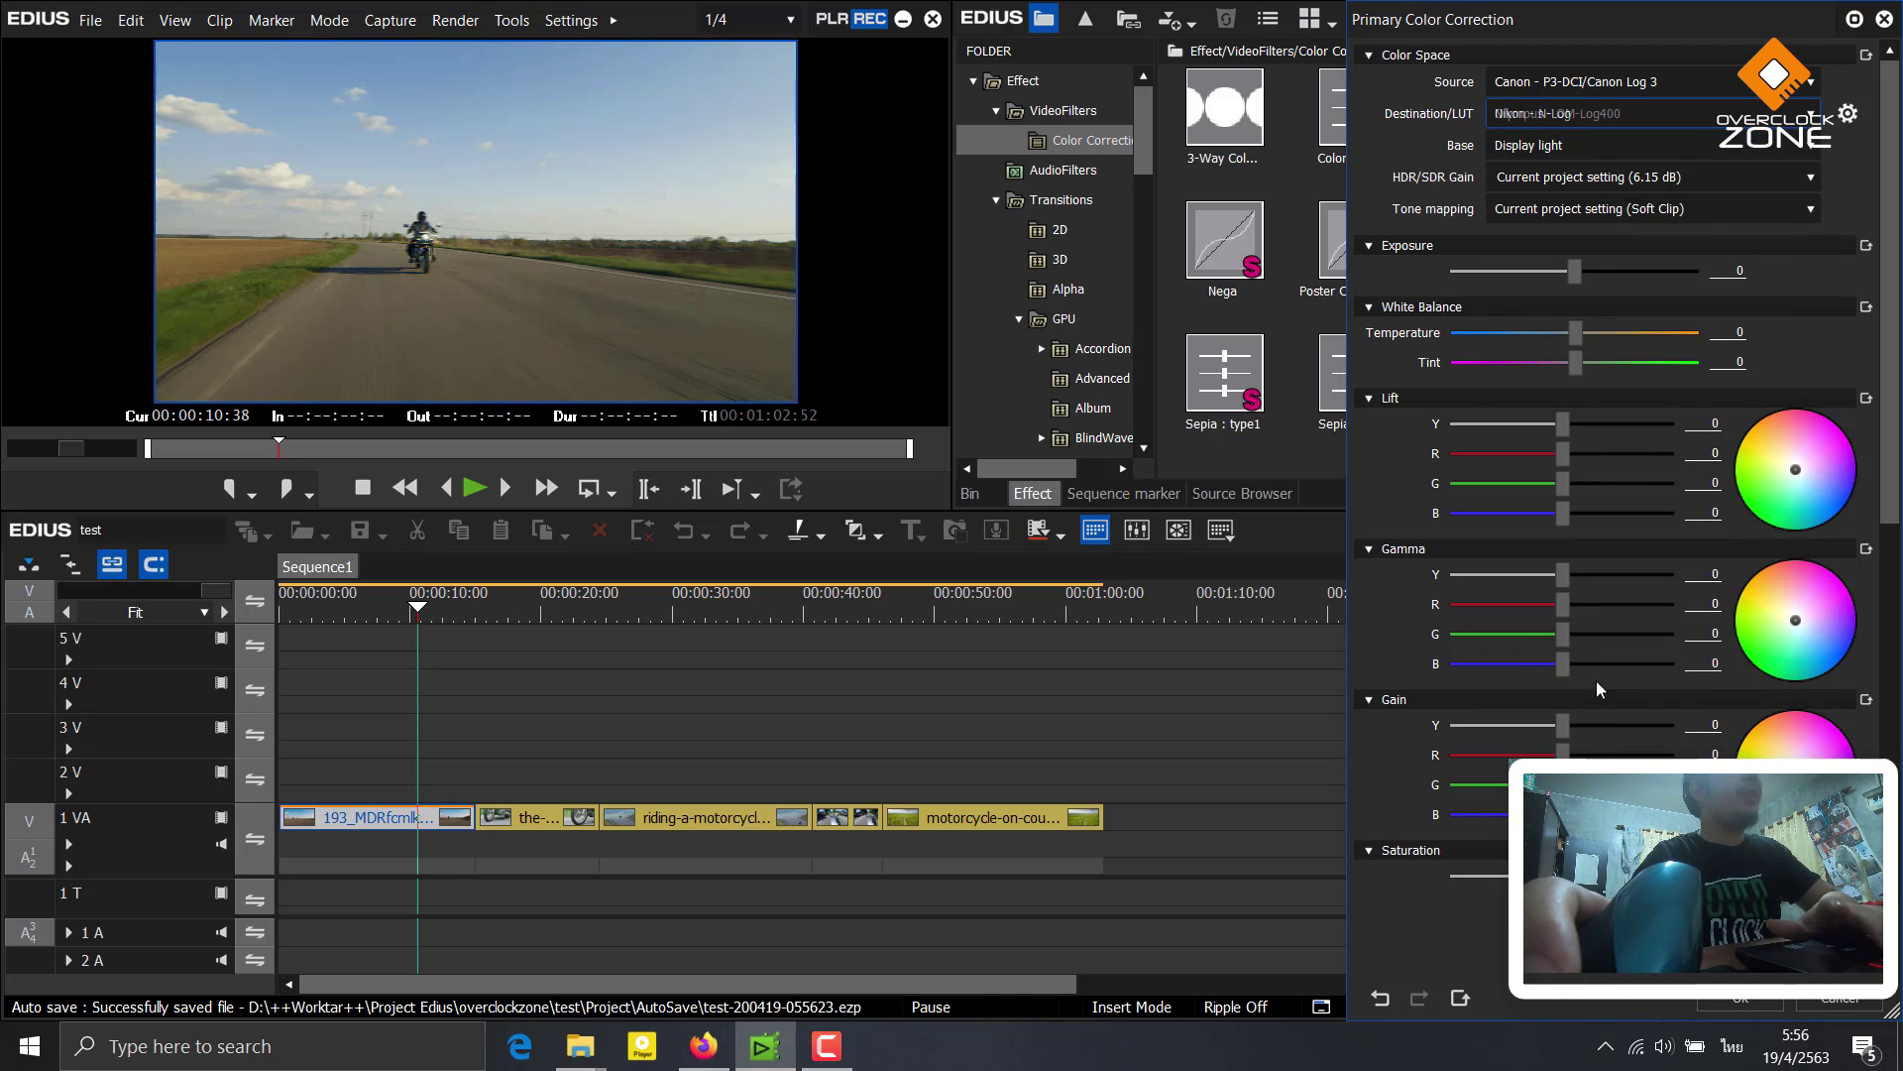
Try Scene light as the base, return it to Display light, set HDR/SDR Gain to 6.15 dB, and accept the correction
{"action": "left_click", "coordinate": [1605, 144]}
{"action": "left_click", "coordinate": [1603, 210]}
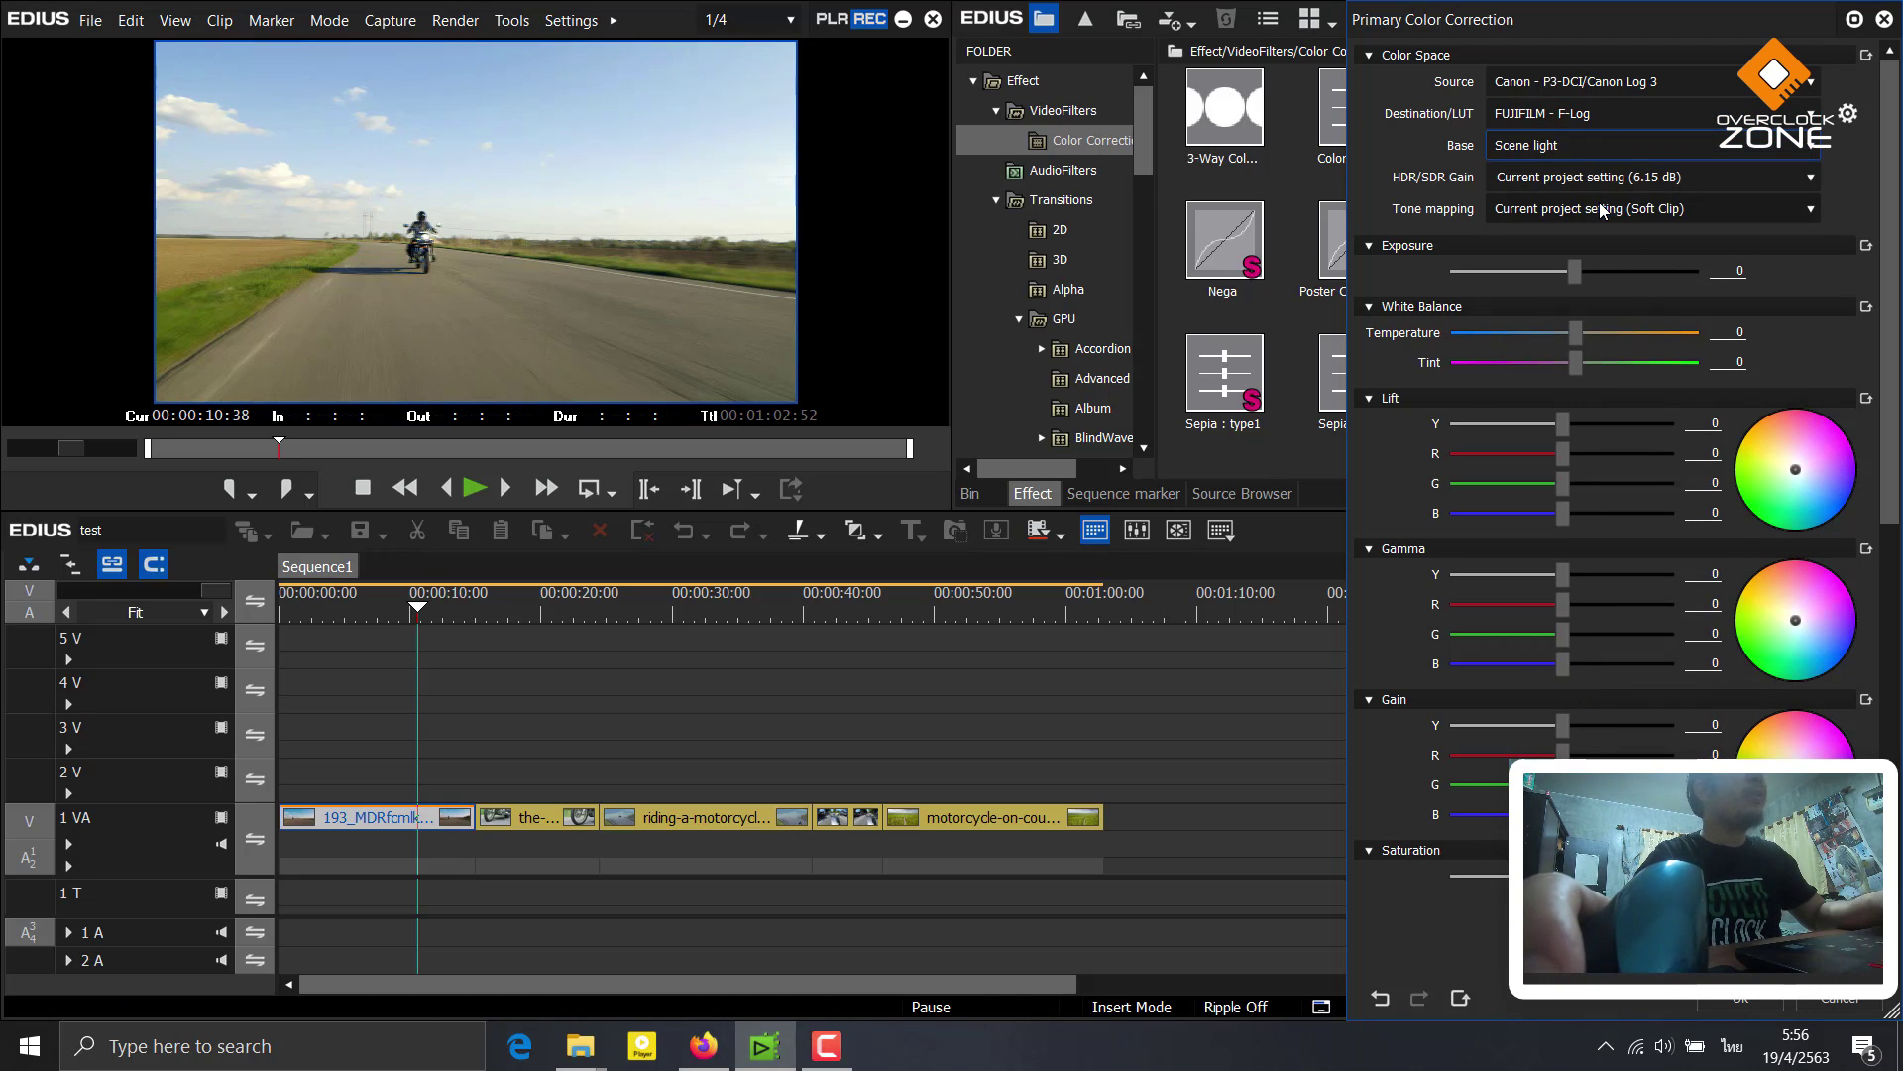
{"action": "key", "text": "Tab"}
{"action": "left_click", "coordinate": [1586, 144]}
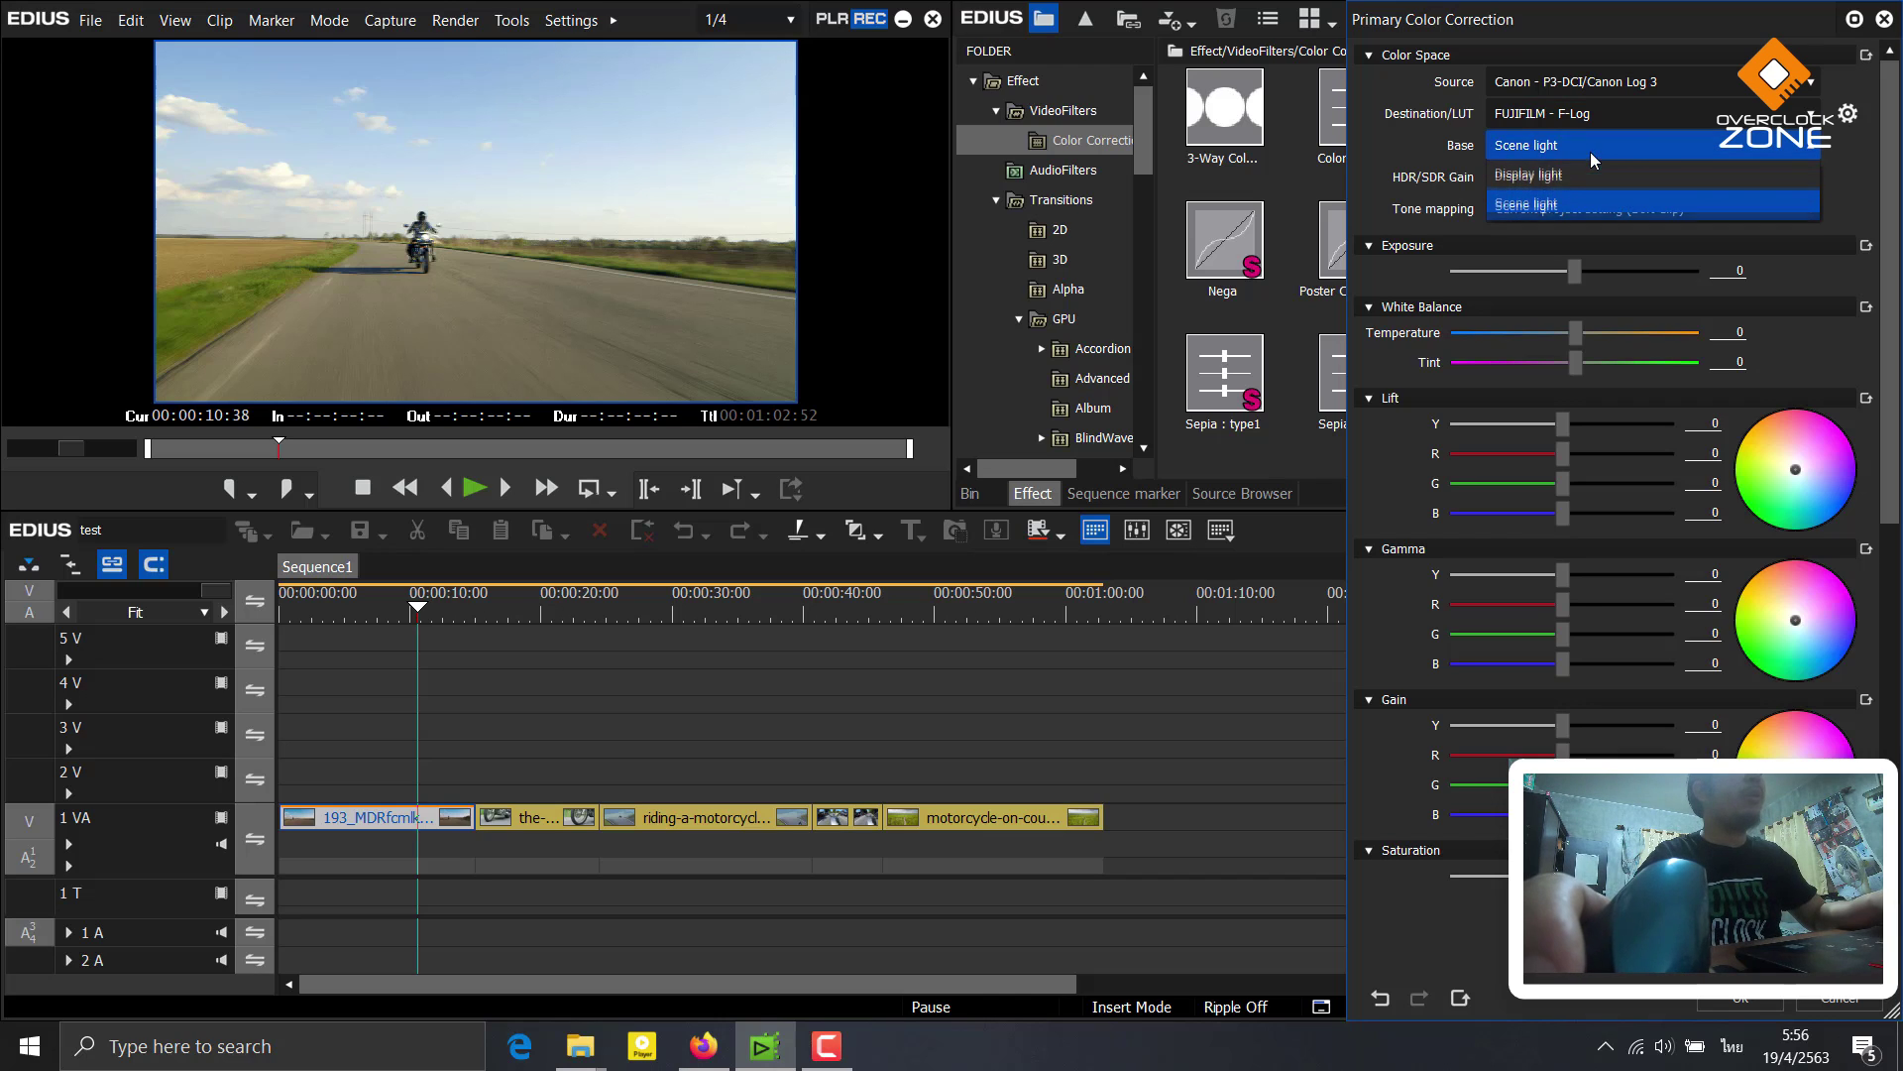
{"action": "left_click", "coordinate": [1567, 185]}
{"action": "left_click", "coordinate": [1586, 176]}
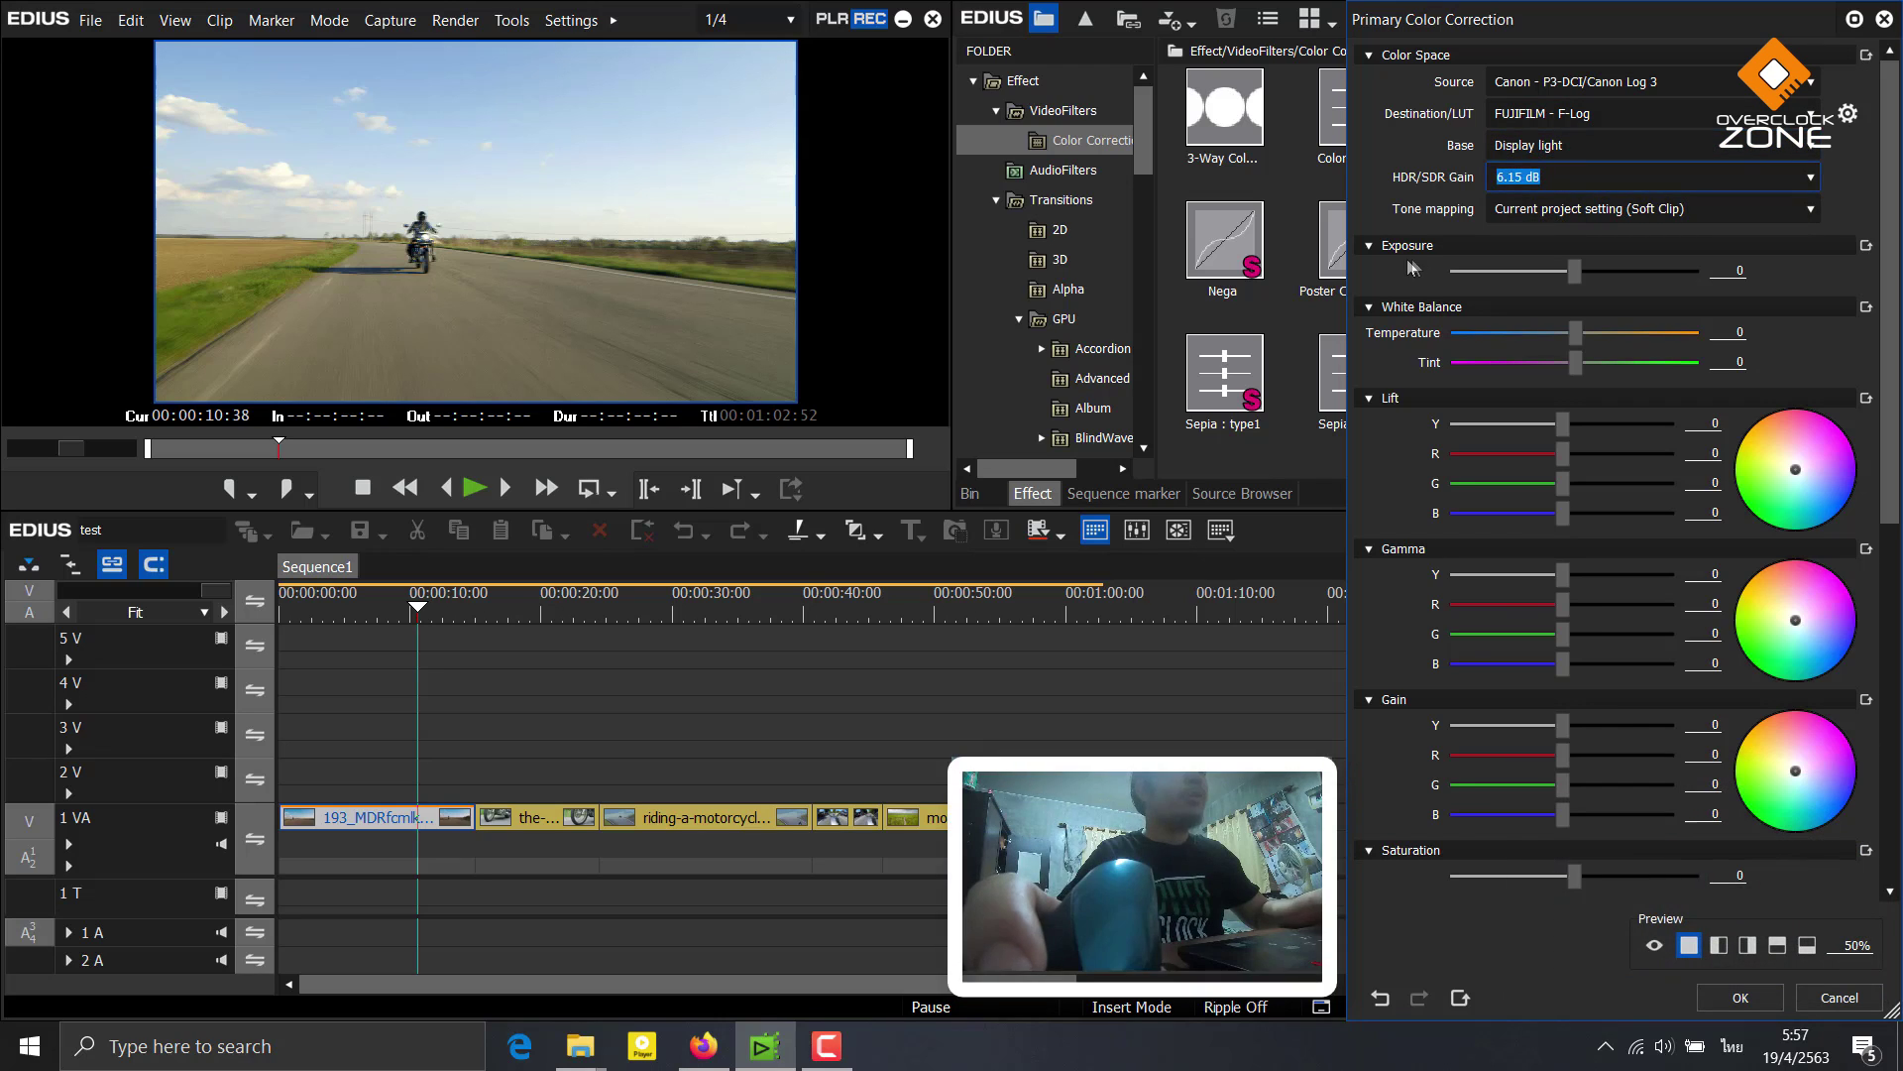
{"action": "left_click_drag", "start_coordinate": [1576, 275], "coordinate": [1582, 275]}
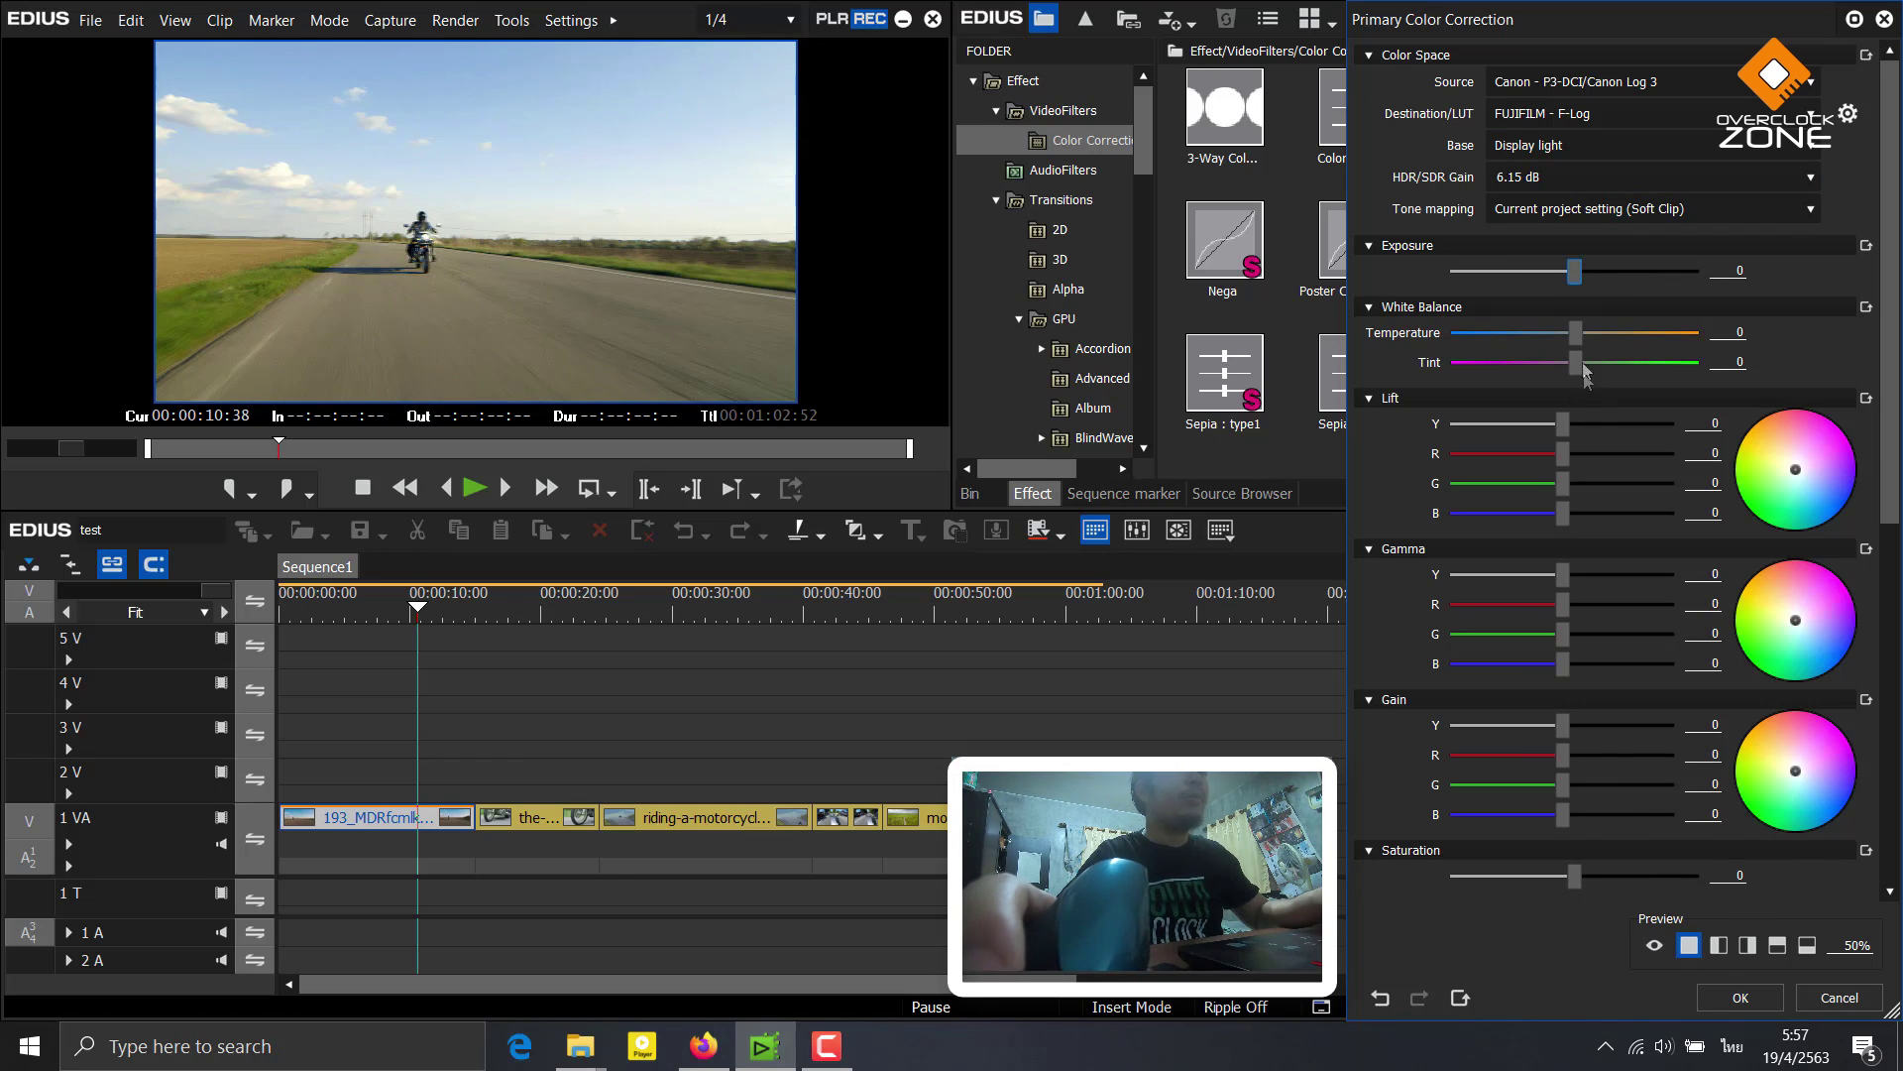
{"action": "key", "text": "Return"}
Copy the first clip's Primary Color Correction to the other four clips on the 1 VA track
{"action": "left_click", "coordinate": [338, 645]}
{"action": "left_click_drag", "start_coordinate": [338, 645], "coordinate": [512, 652]}
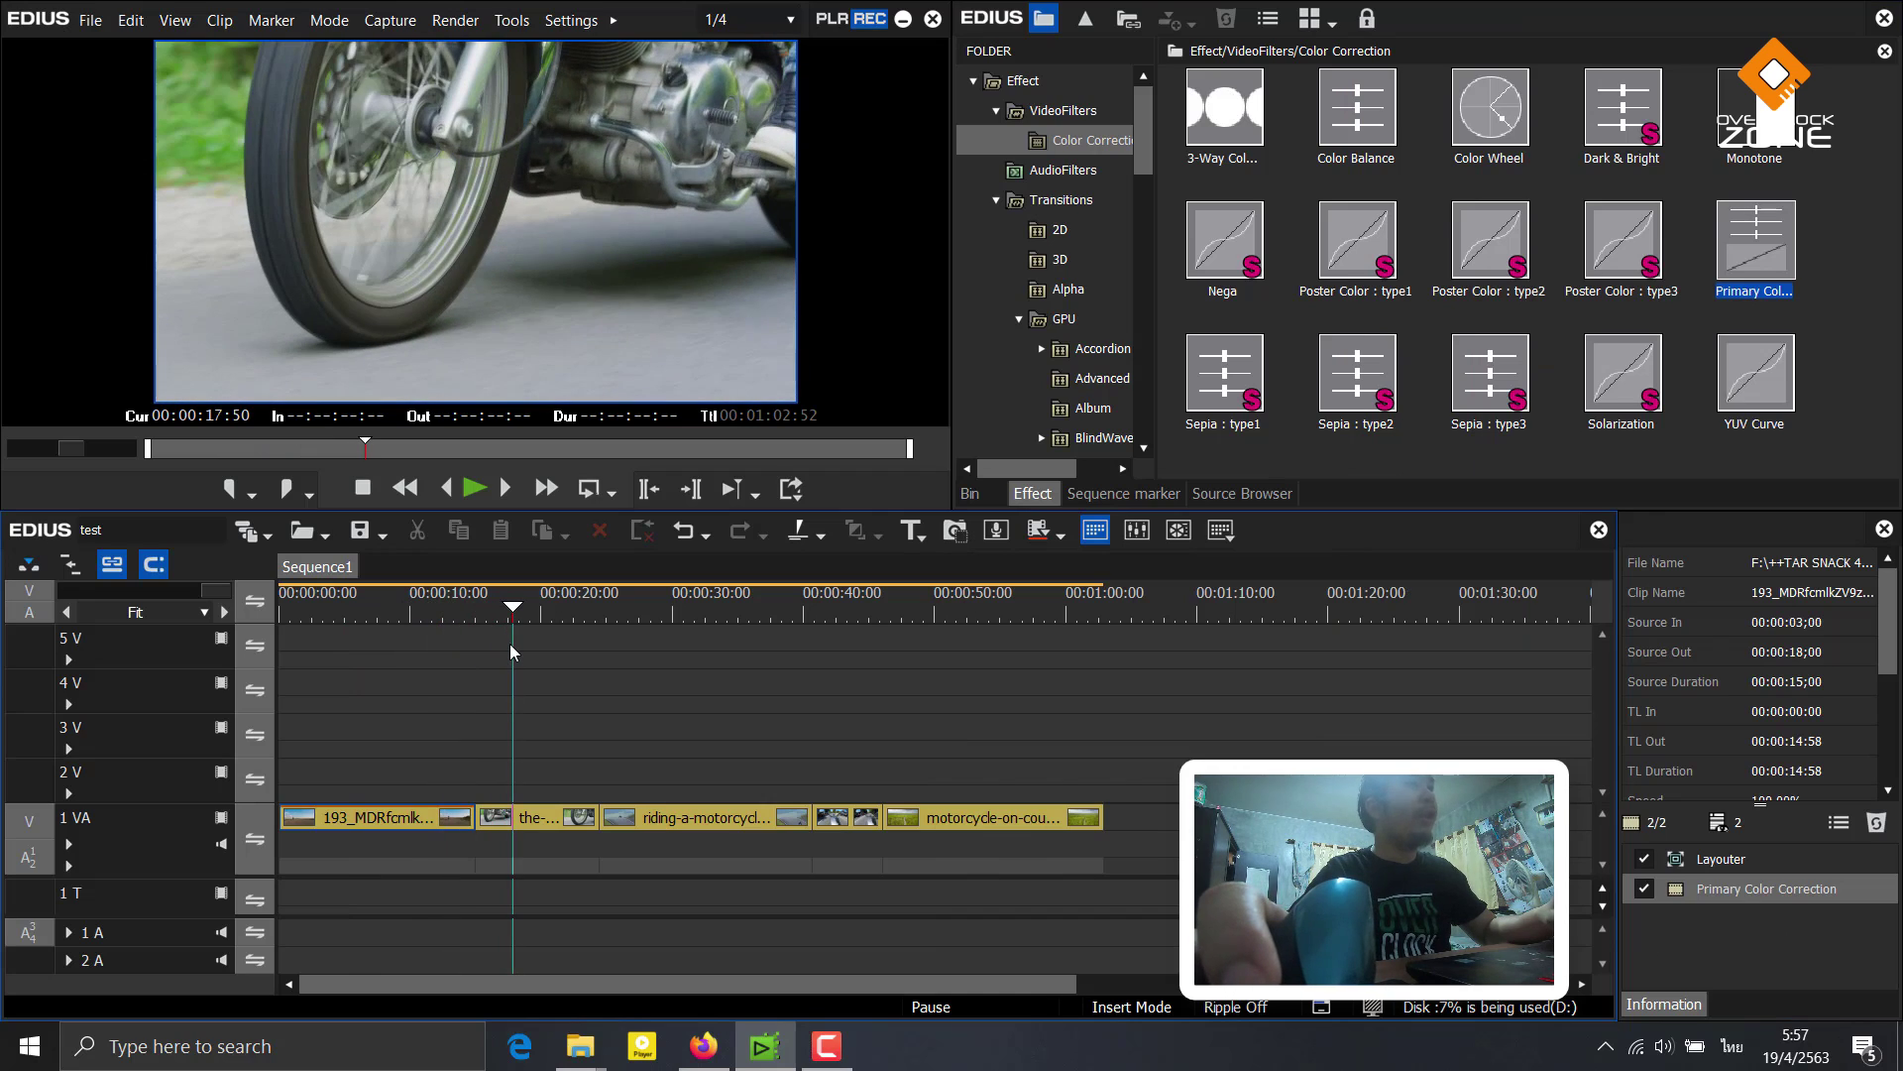
{"action": "left_click_drag", "start_coordinate": [523, 734], "coordinate": [1048, 819]}
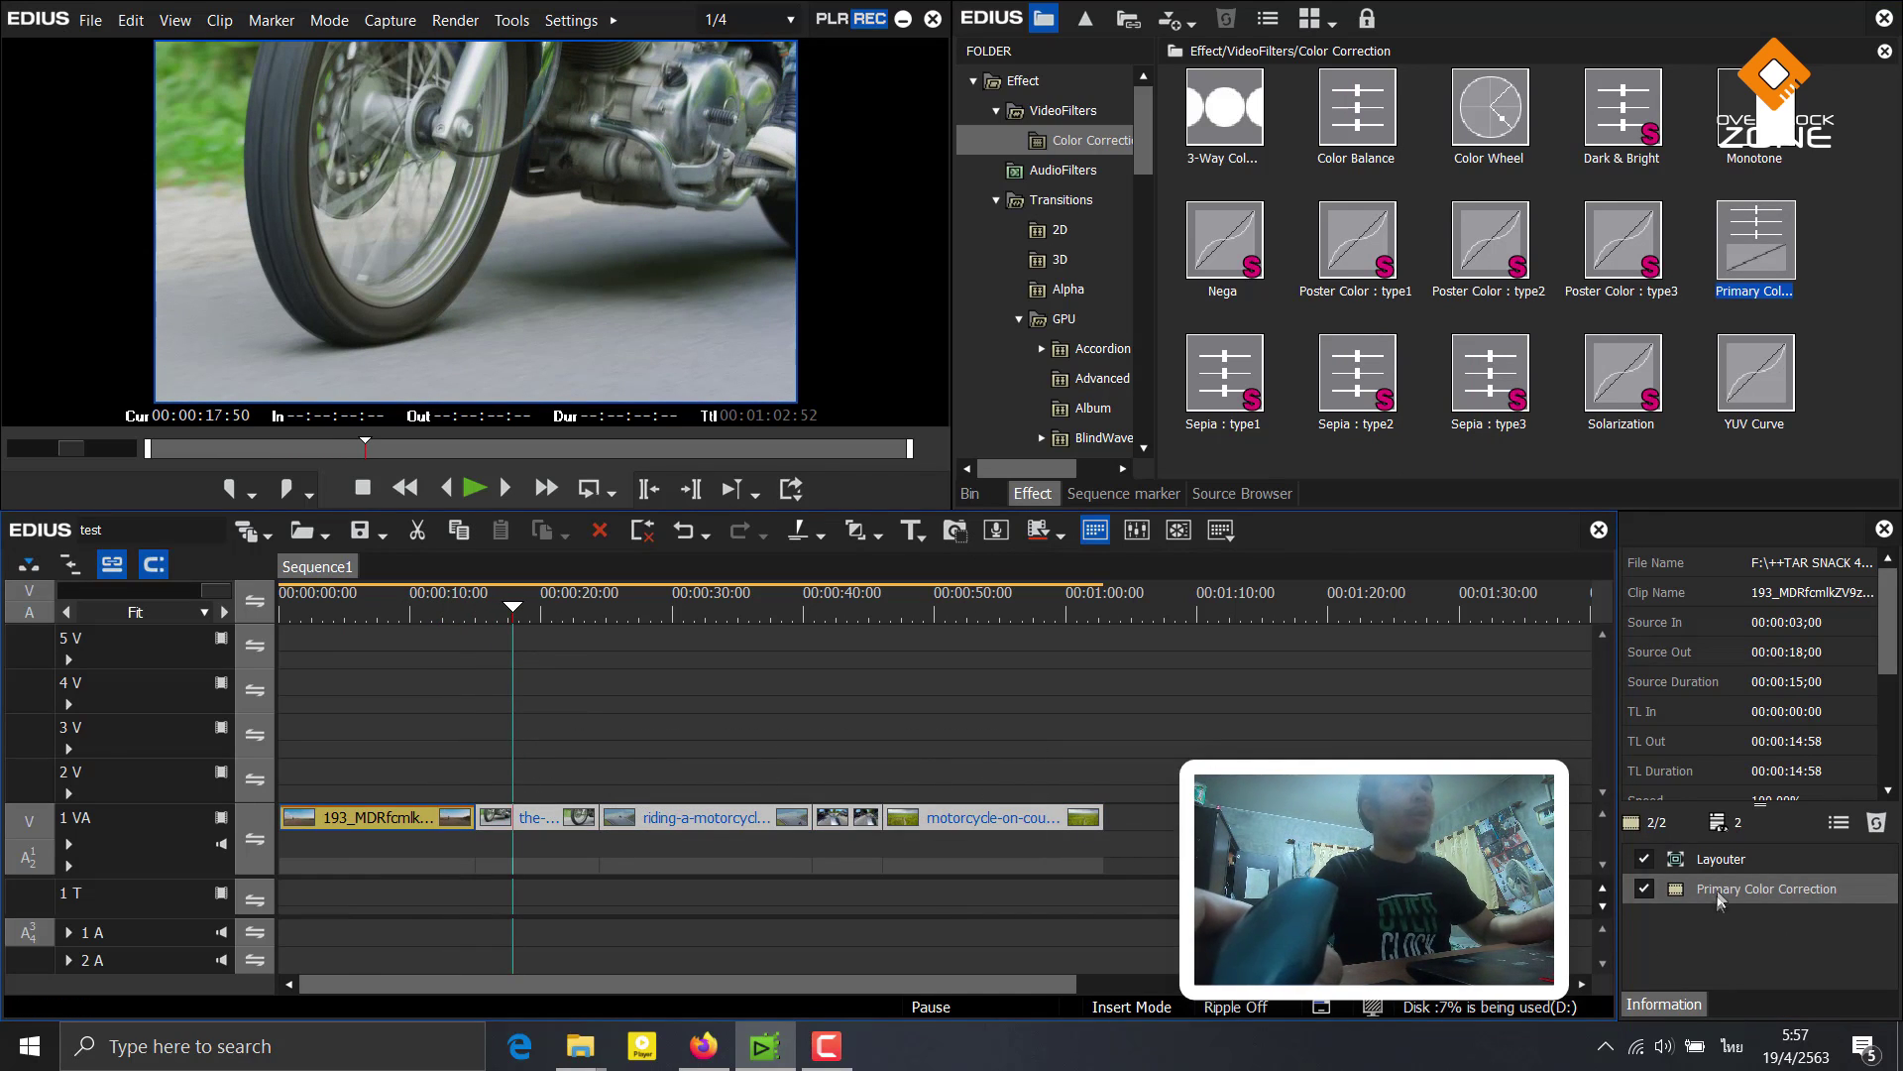
{"action": "mouse_move", "coordinate": [1719, 895]}
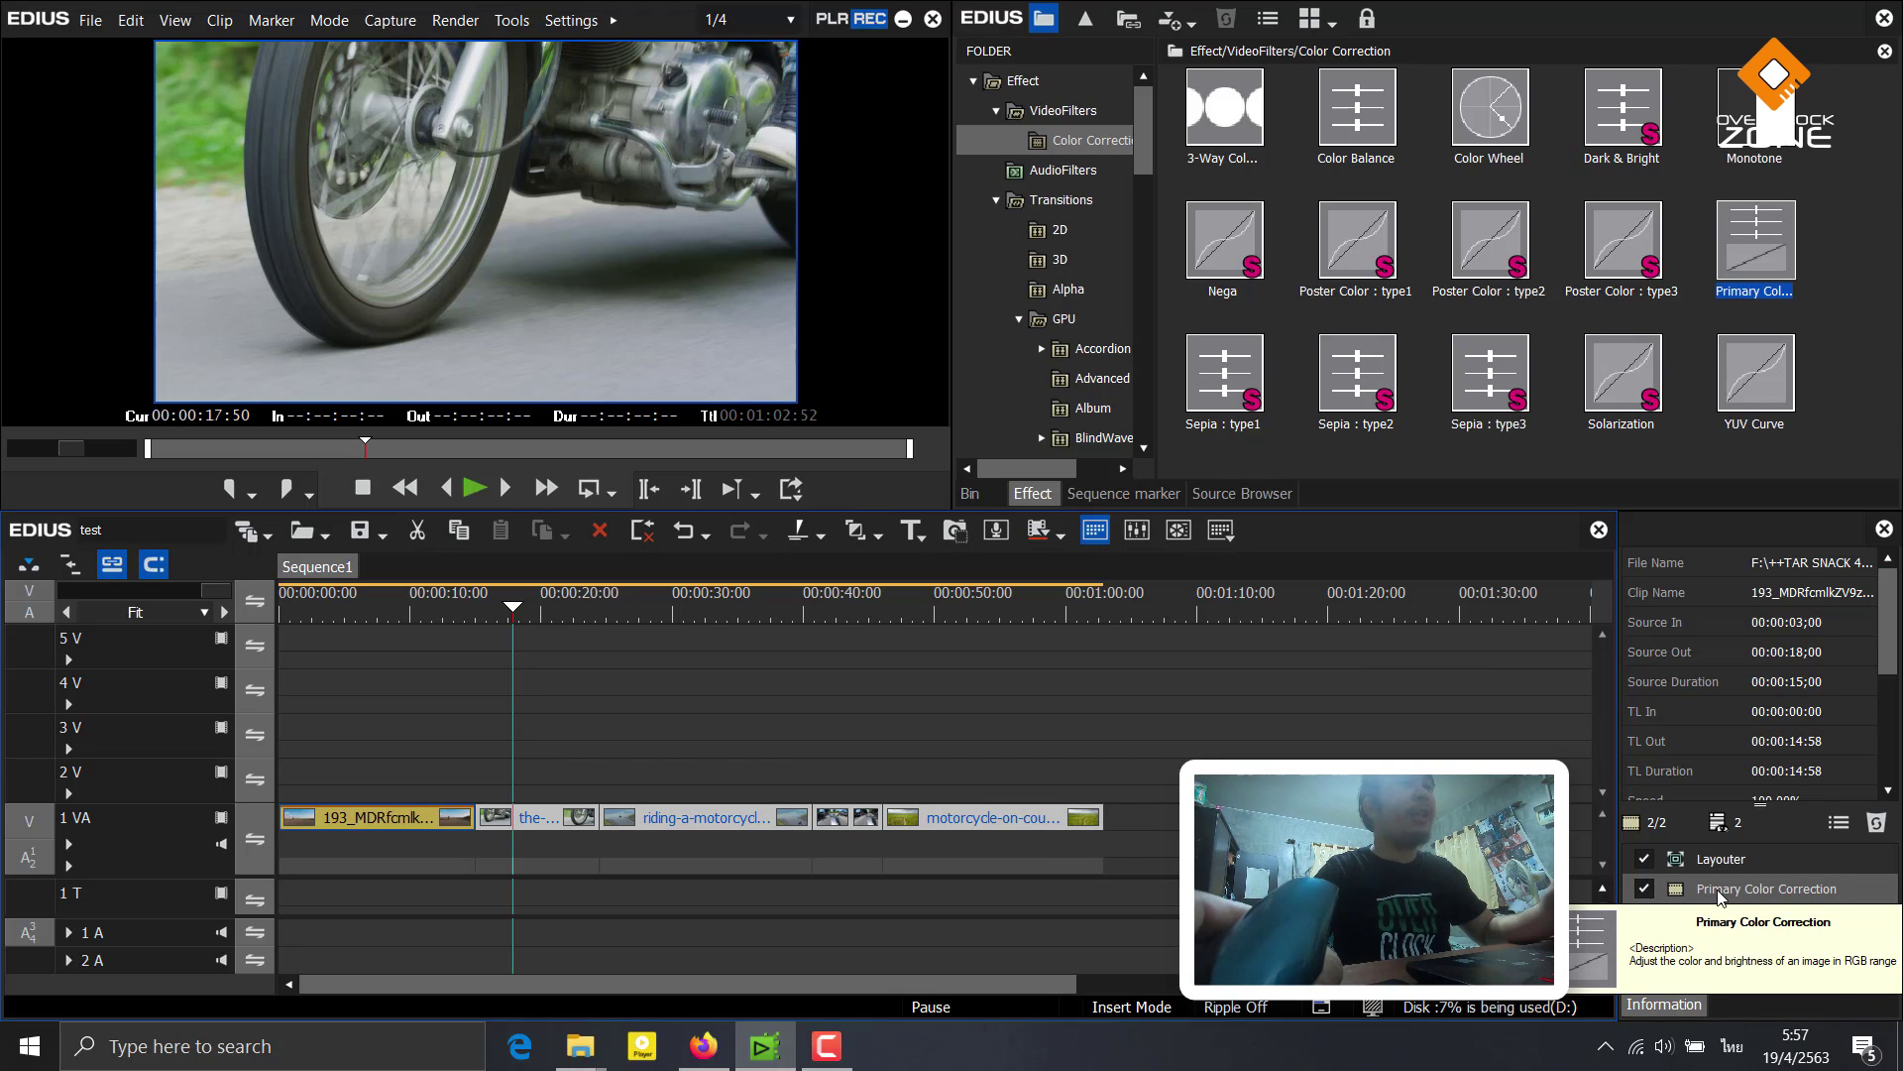
{"action": "left_click_drag", "start_coordinate": [1719, 895], "coordinate": [934, 818]}
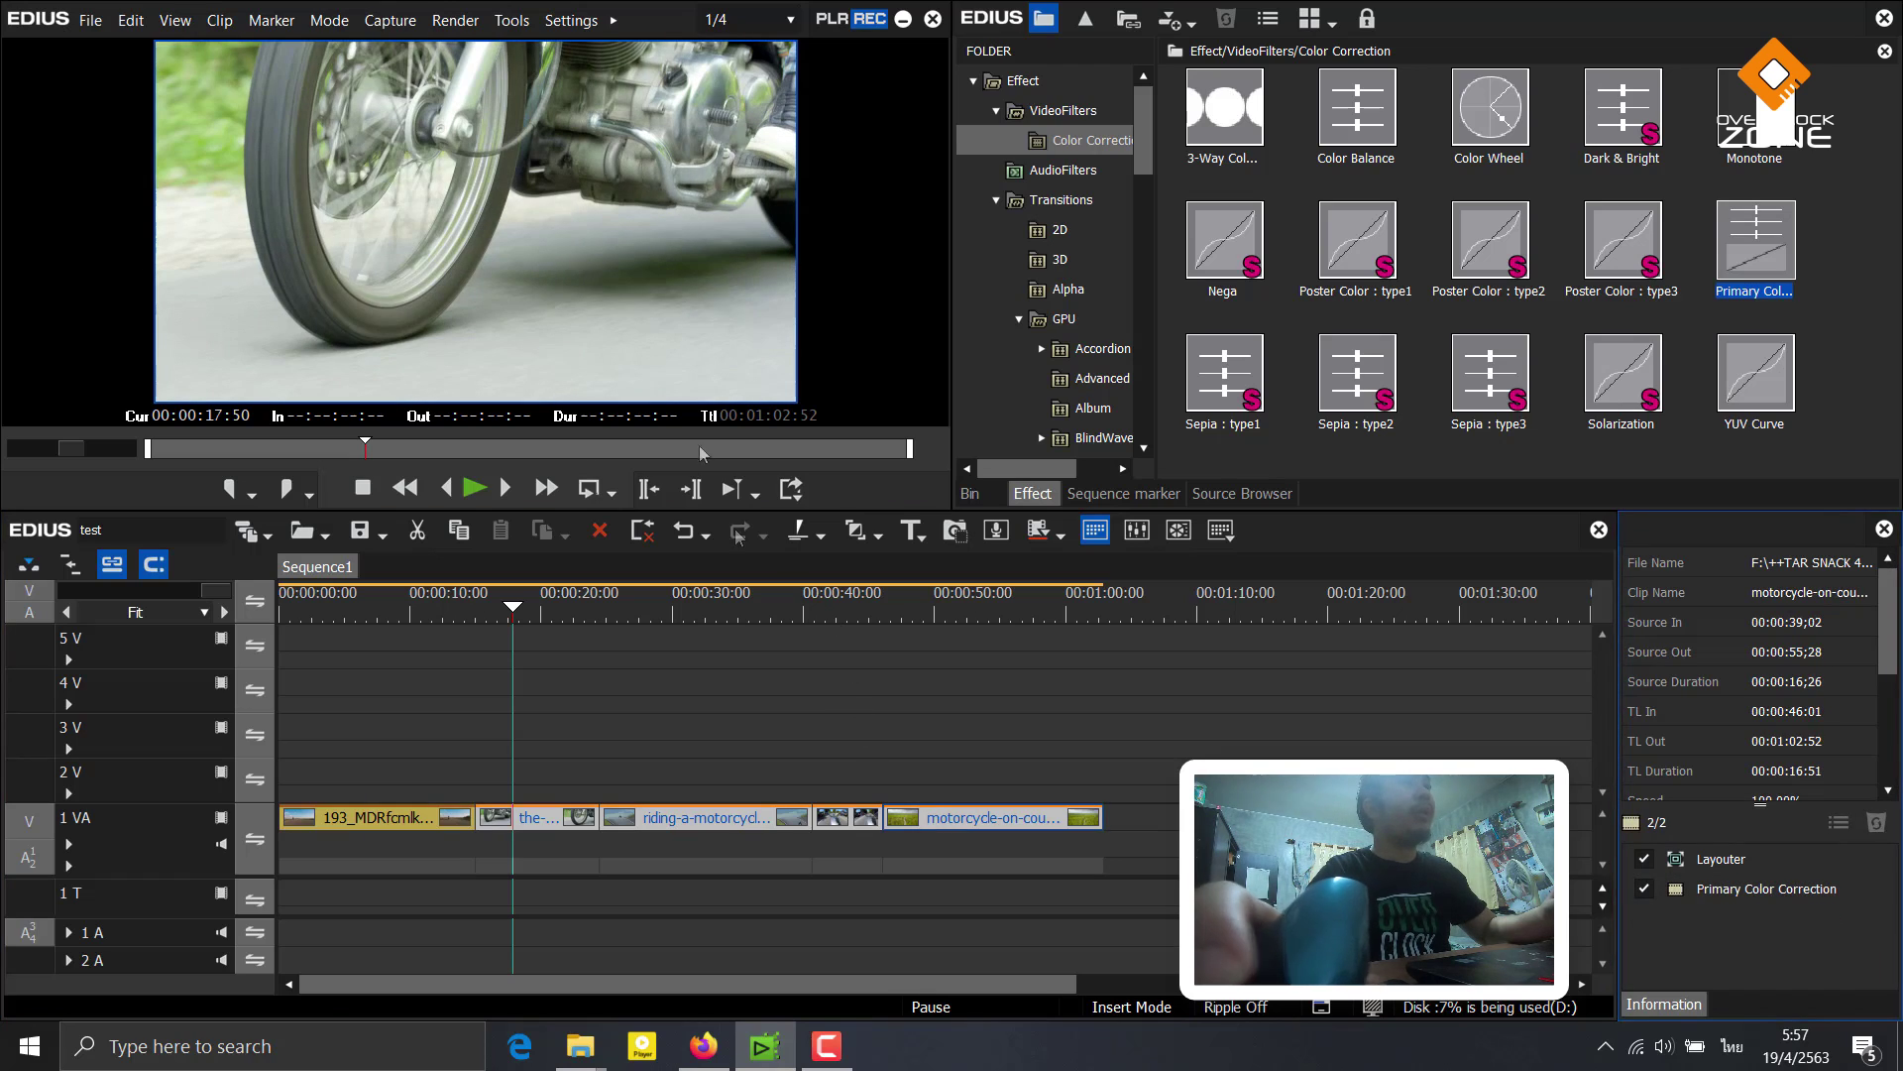
{"action": "left_click", "coordinate": [931, 751]}
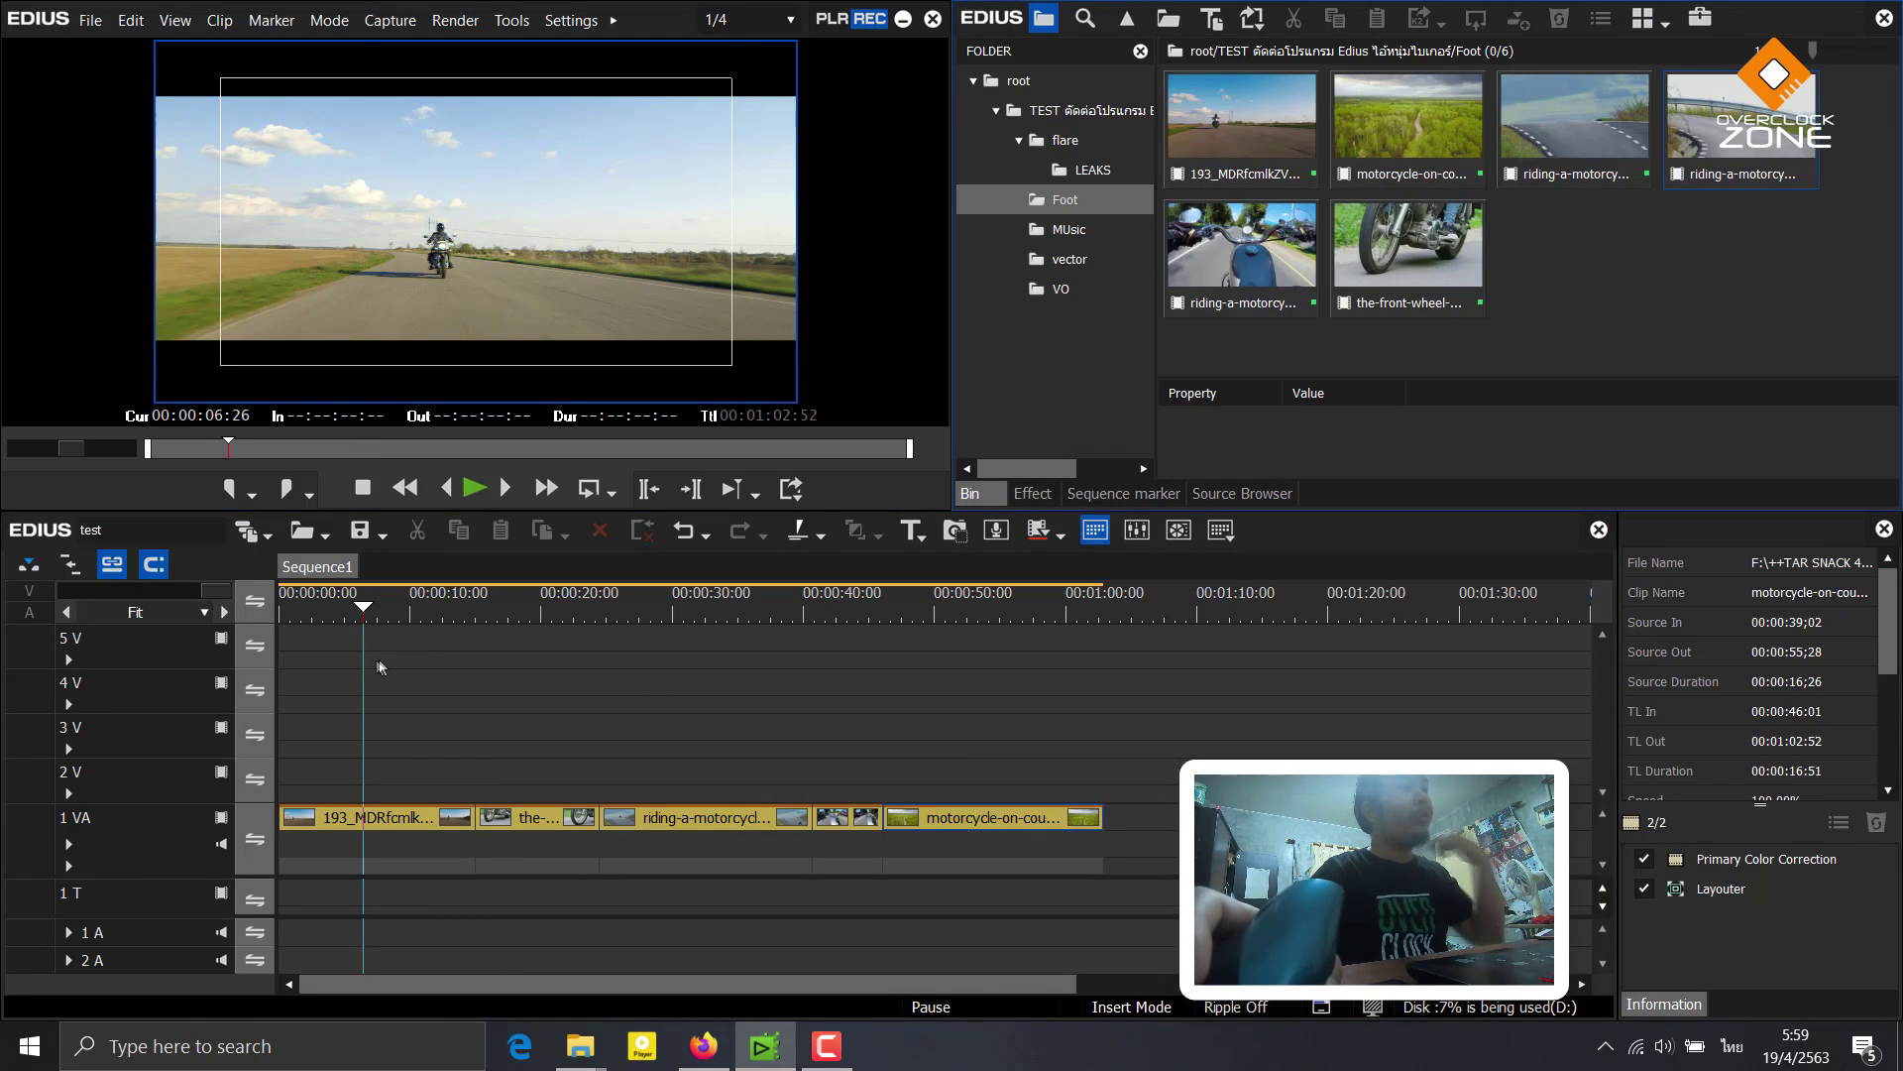
Place the logo image from the vector bin folder on the 2 V track, starting about 3 seconds into the sequence
{"action": "left_click", "coordinate": [331, 611]}
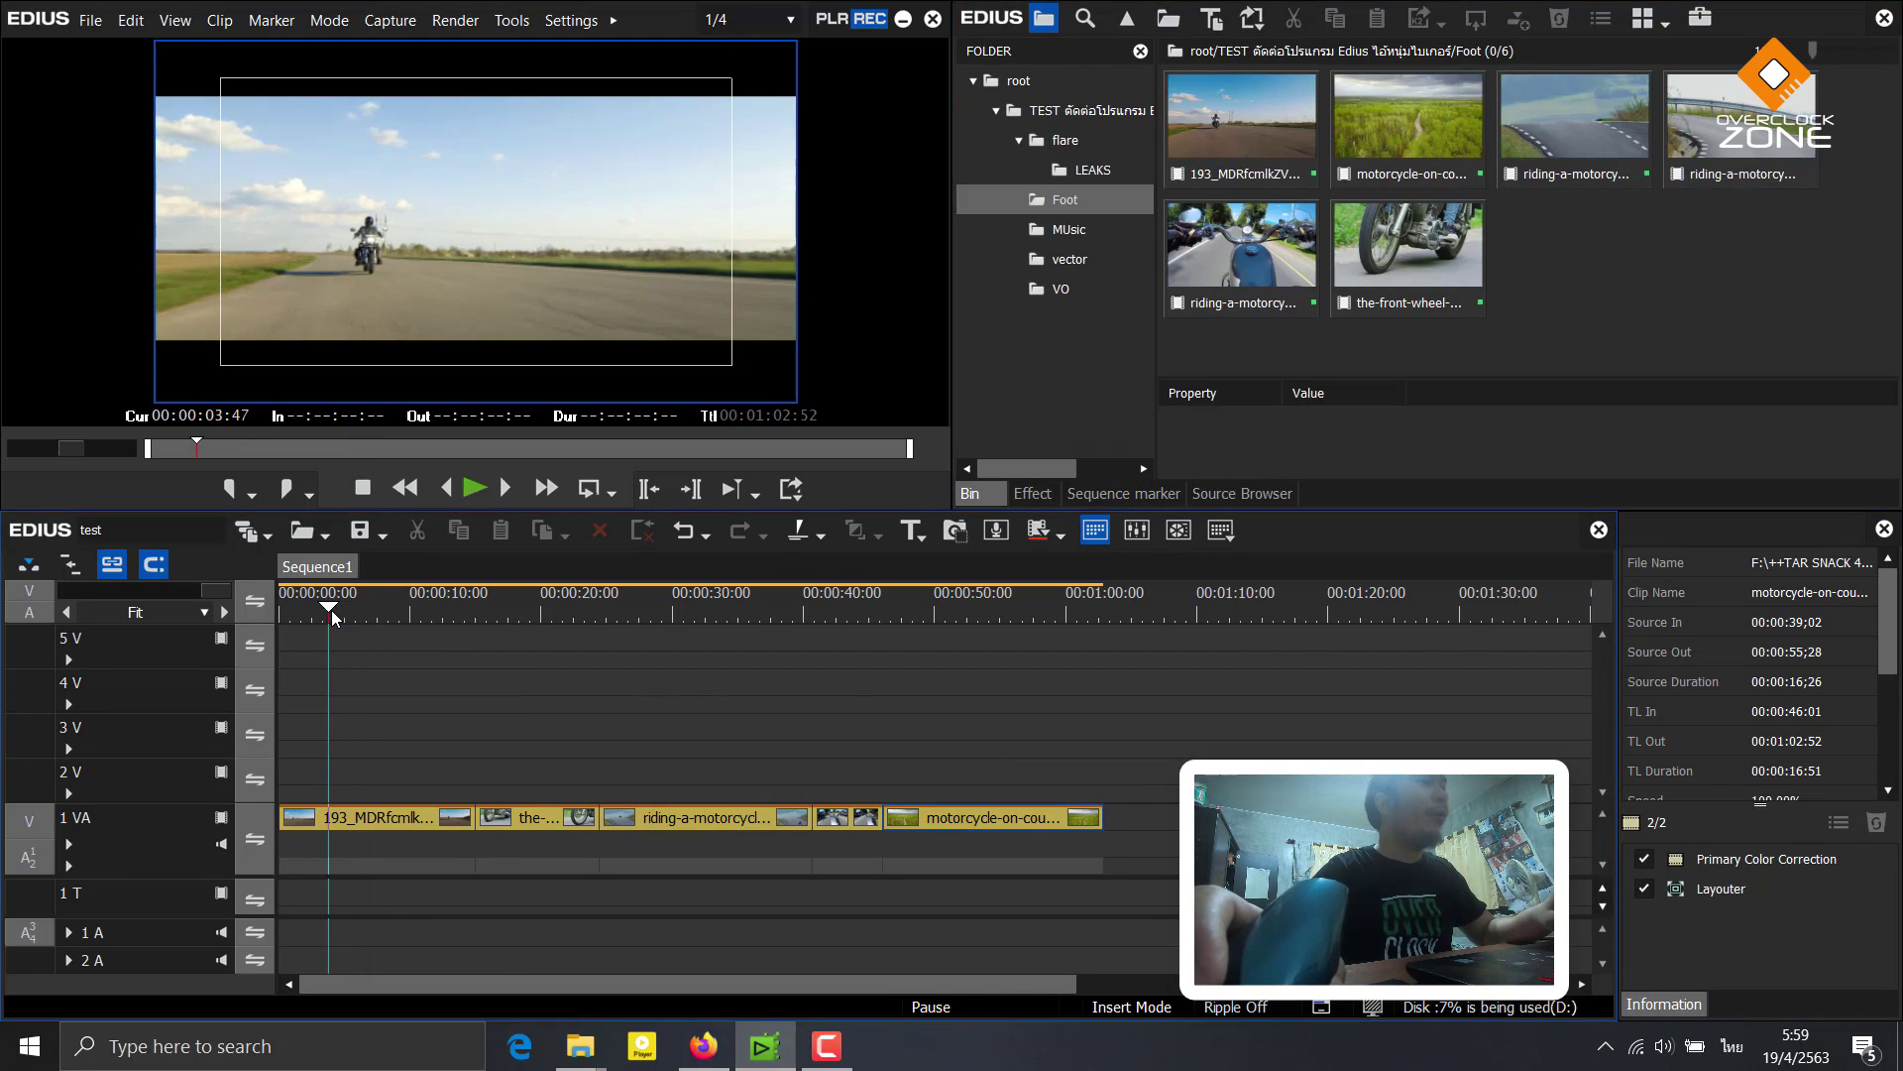
{"action": "left_click", "coordinate": [1072, 261]}
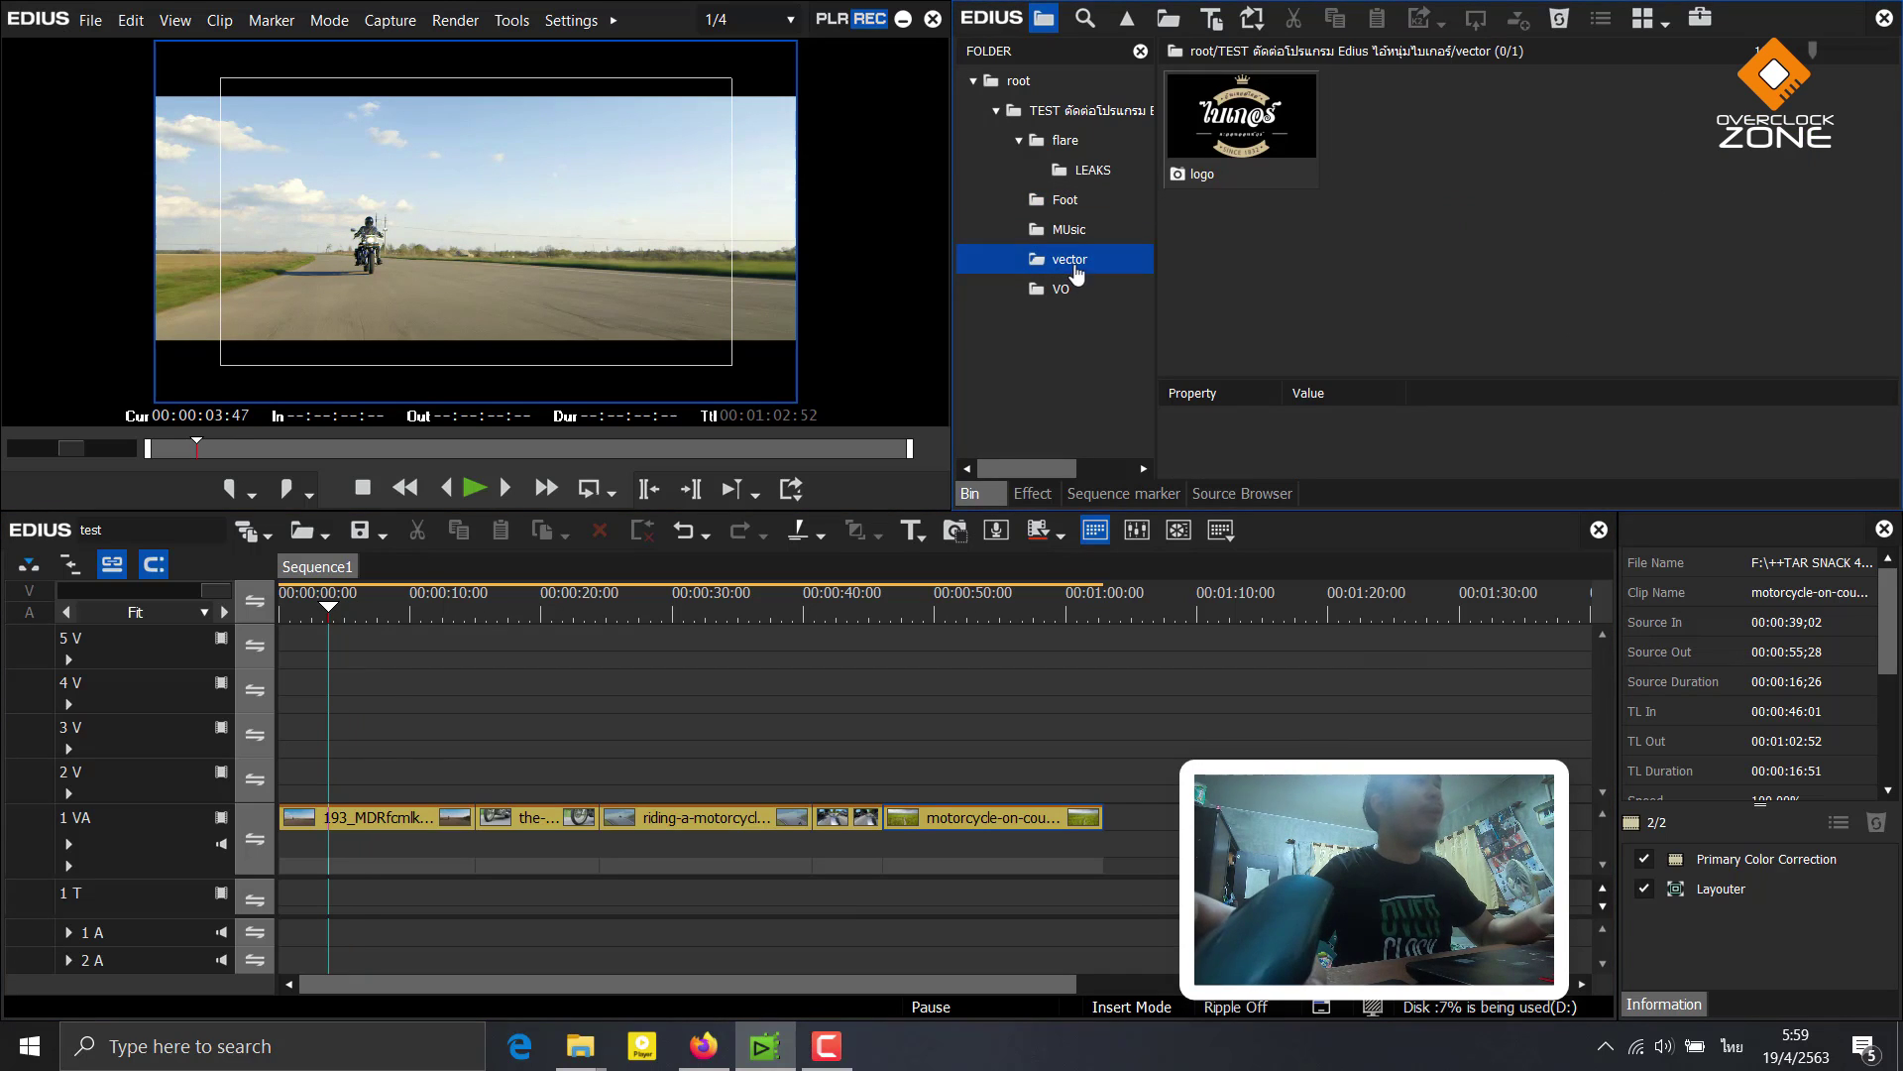
{"action": "left_click", "coordinate": [1257, 137]}
{"action": "left_click_drag", "start_coordinate": [1254, 137], "coordinate": [315, 778]}
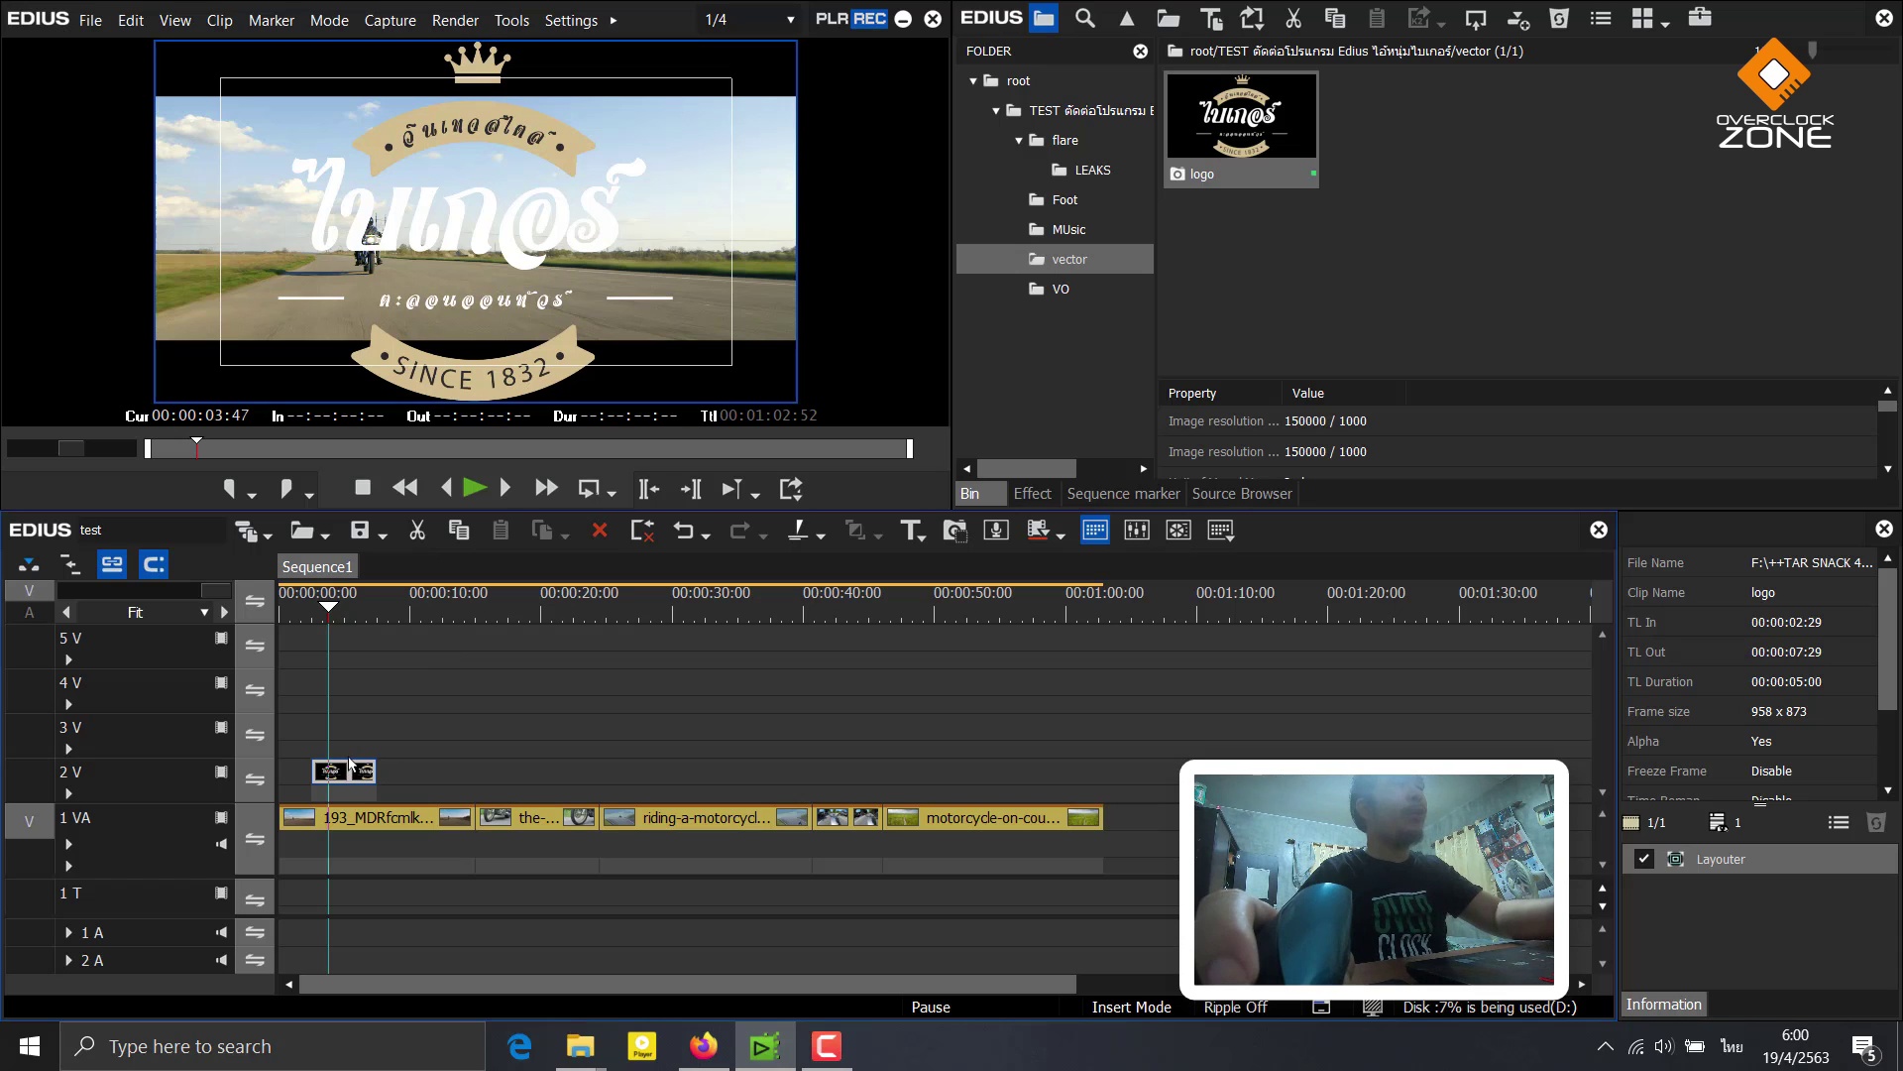
In the logo's Layouter, shrink it to 47.89% and reposition it at X 13.59%, Y -13.18%
{"action": "key", "text": "F7"}
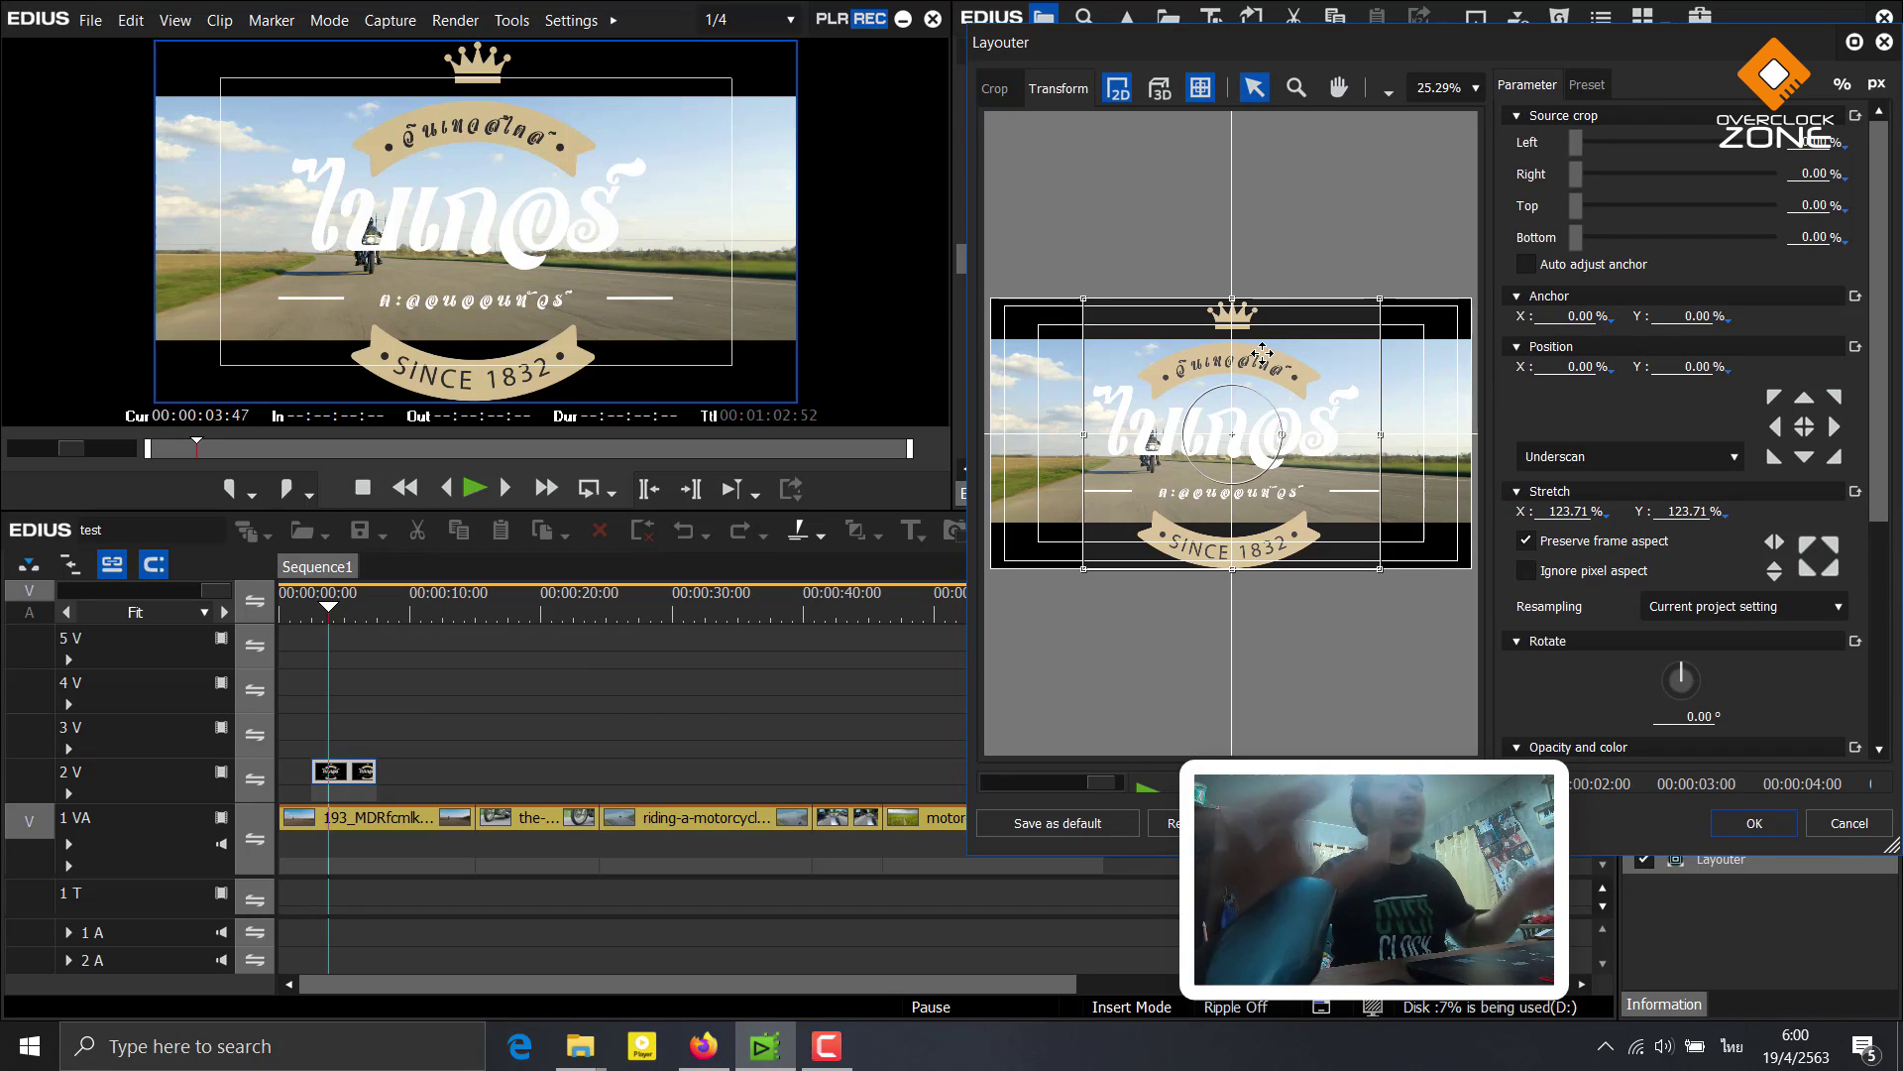
{"action": "left_click_drag", "start_coordinate": [1383, 441], "coordinate": [1318, 390]}
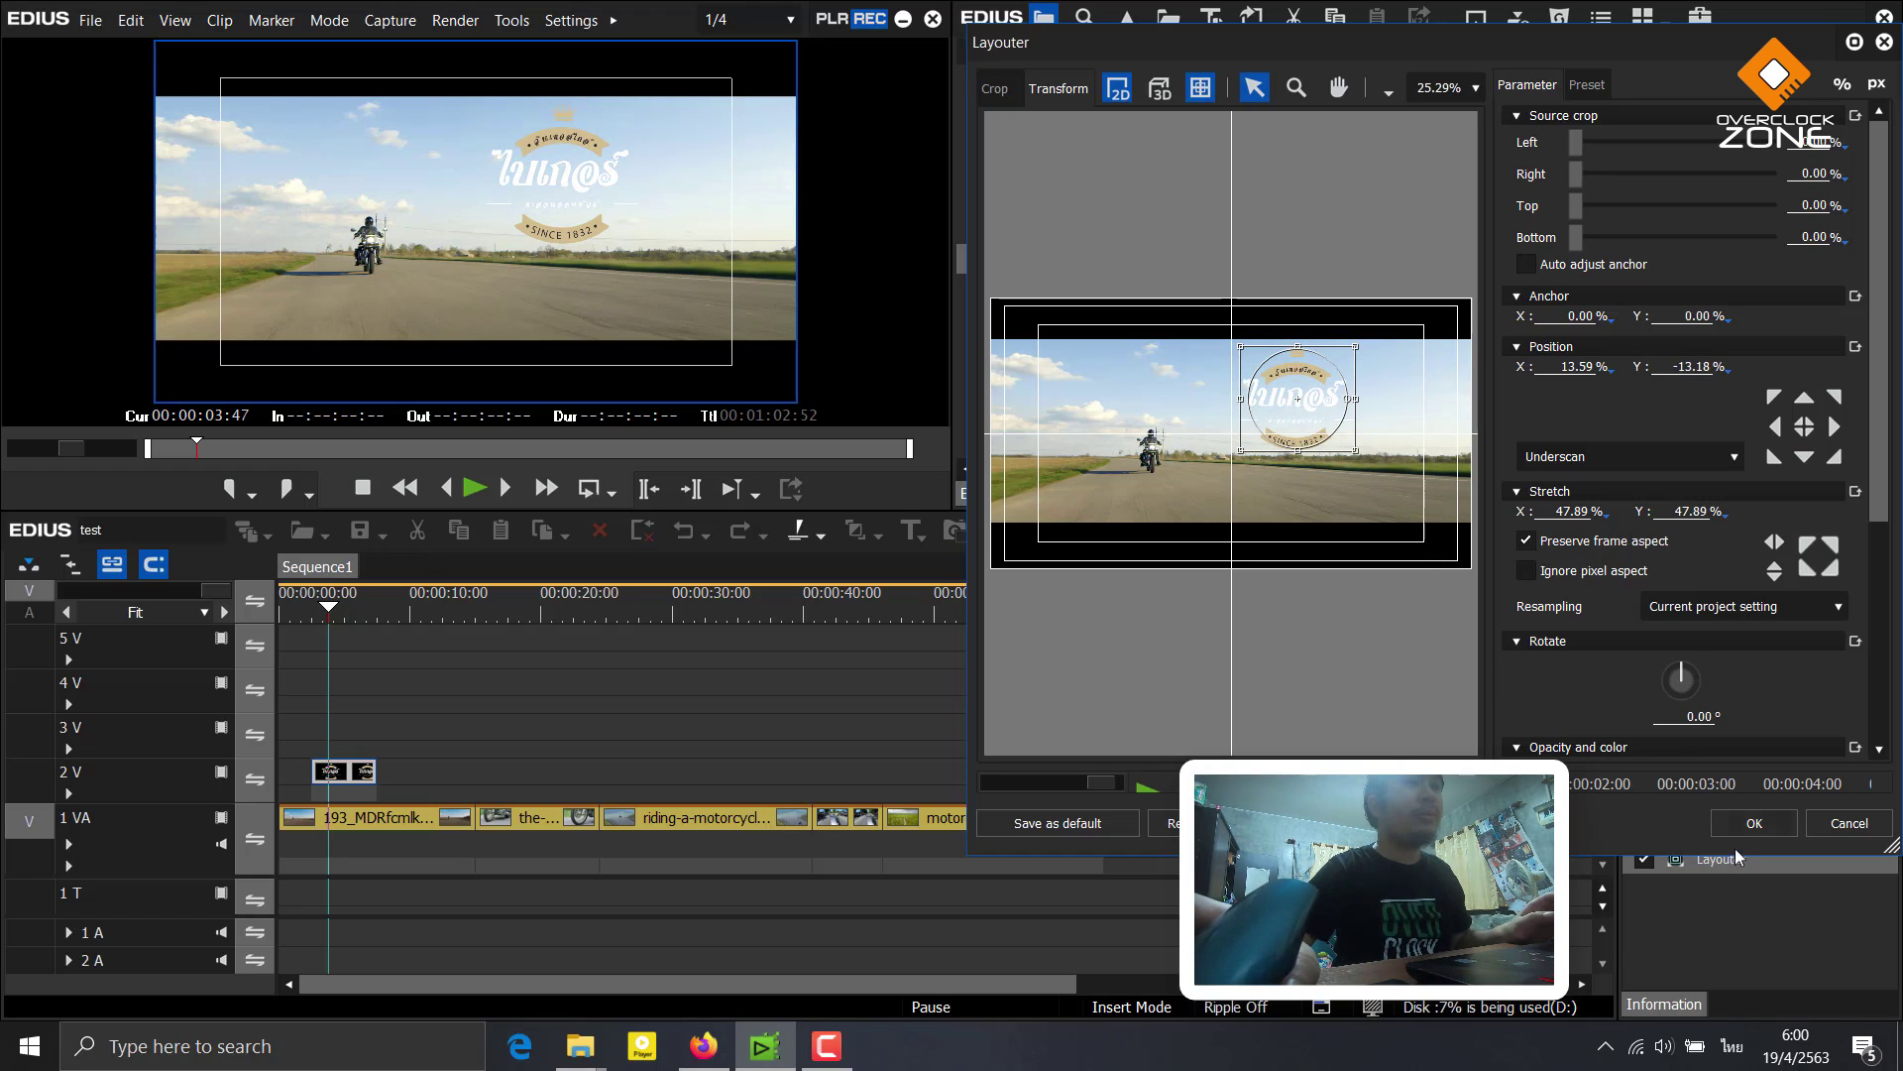
{"action": "left_click", "coordinate": [1739, 815]}
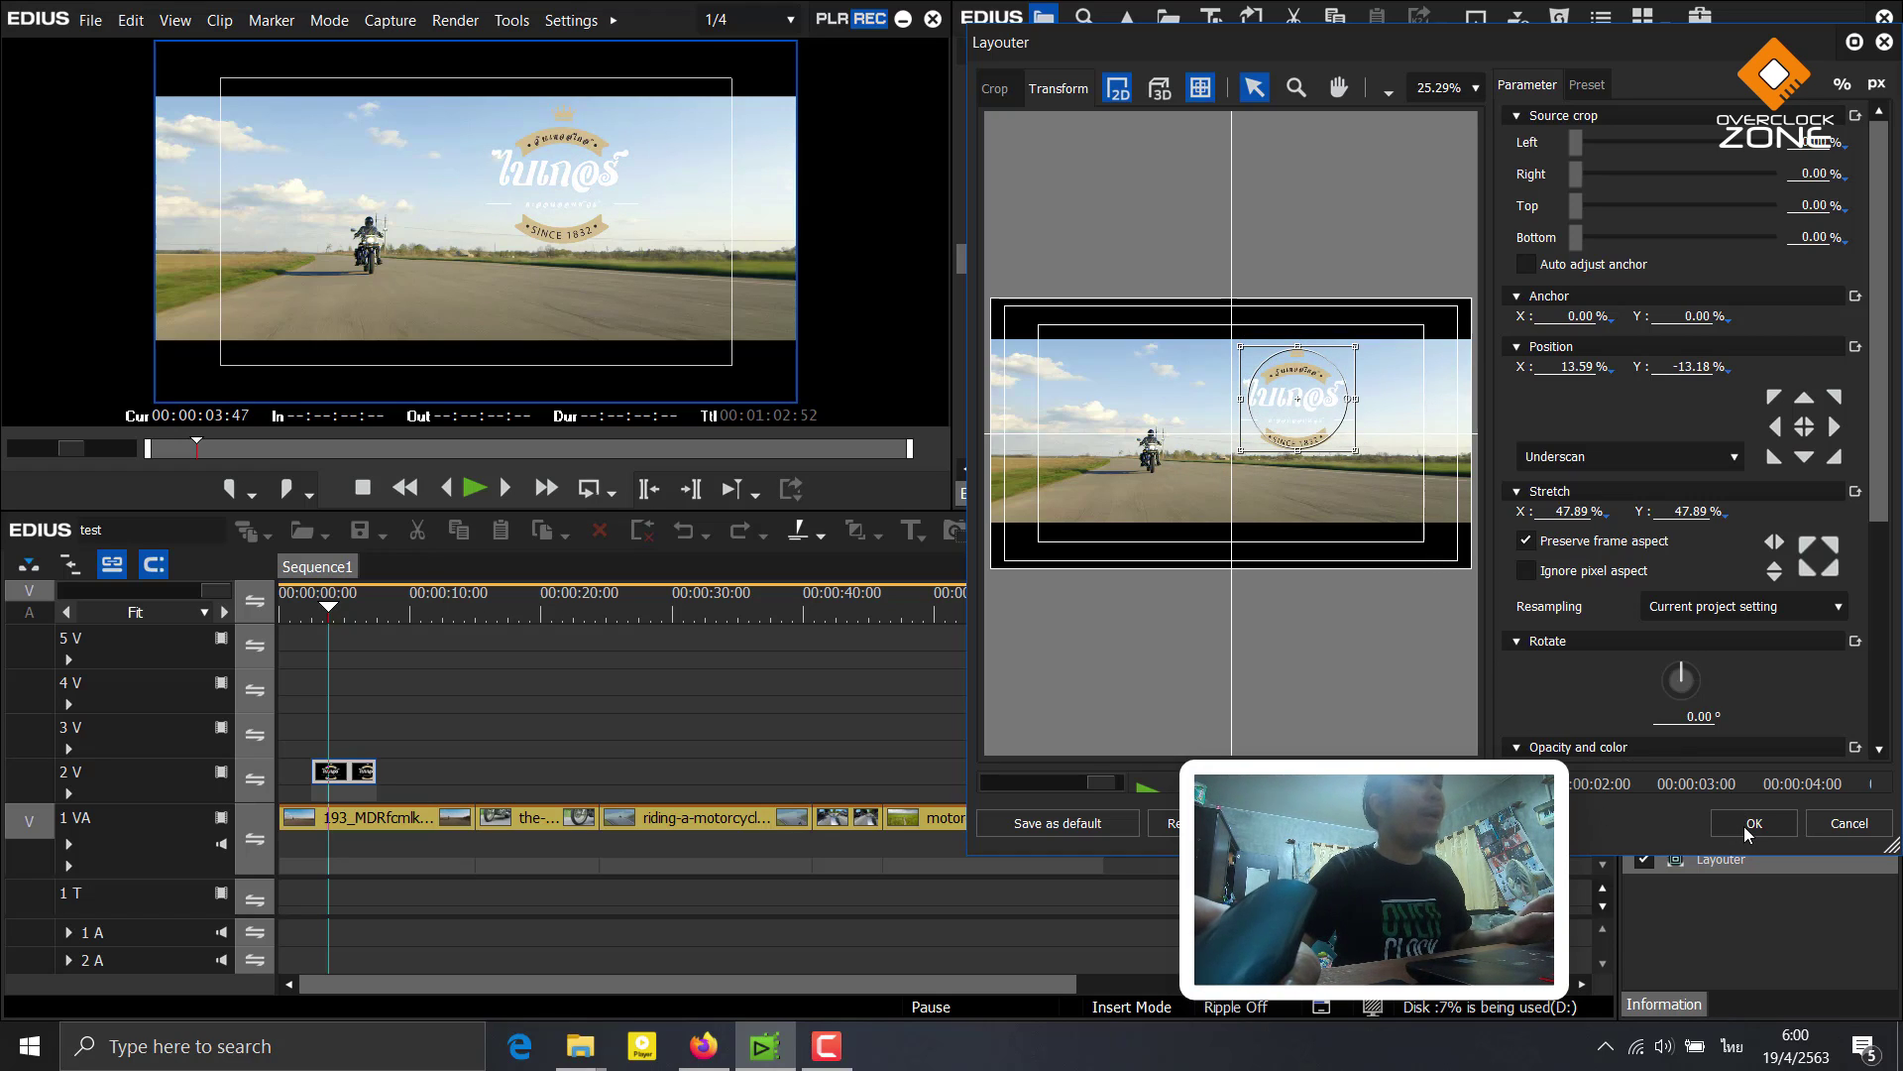
Play the sequence from its start and trim the logo clip's end to 00:00:04:53
{"action": "left_click", "coordinate": [734, 599]}
{"action": "left_click_drag", "start_coordinate": [346, 609], "coordinate": [282, 606]}
{"action": "key", "text": "space"}
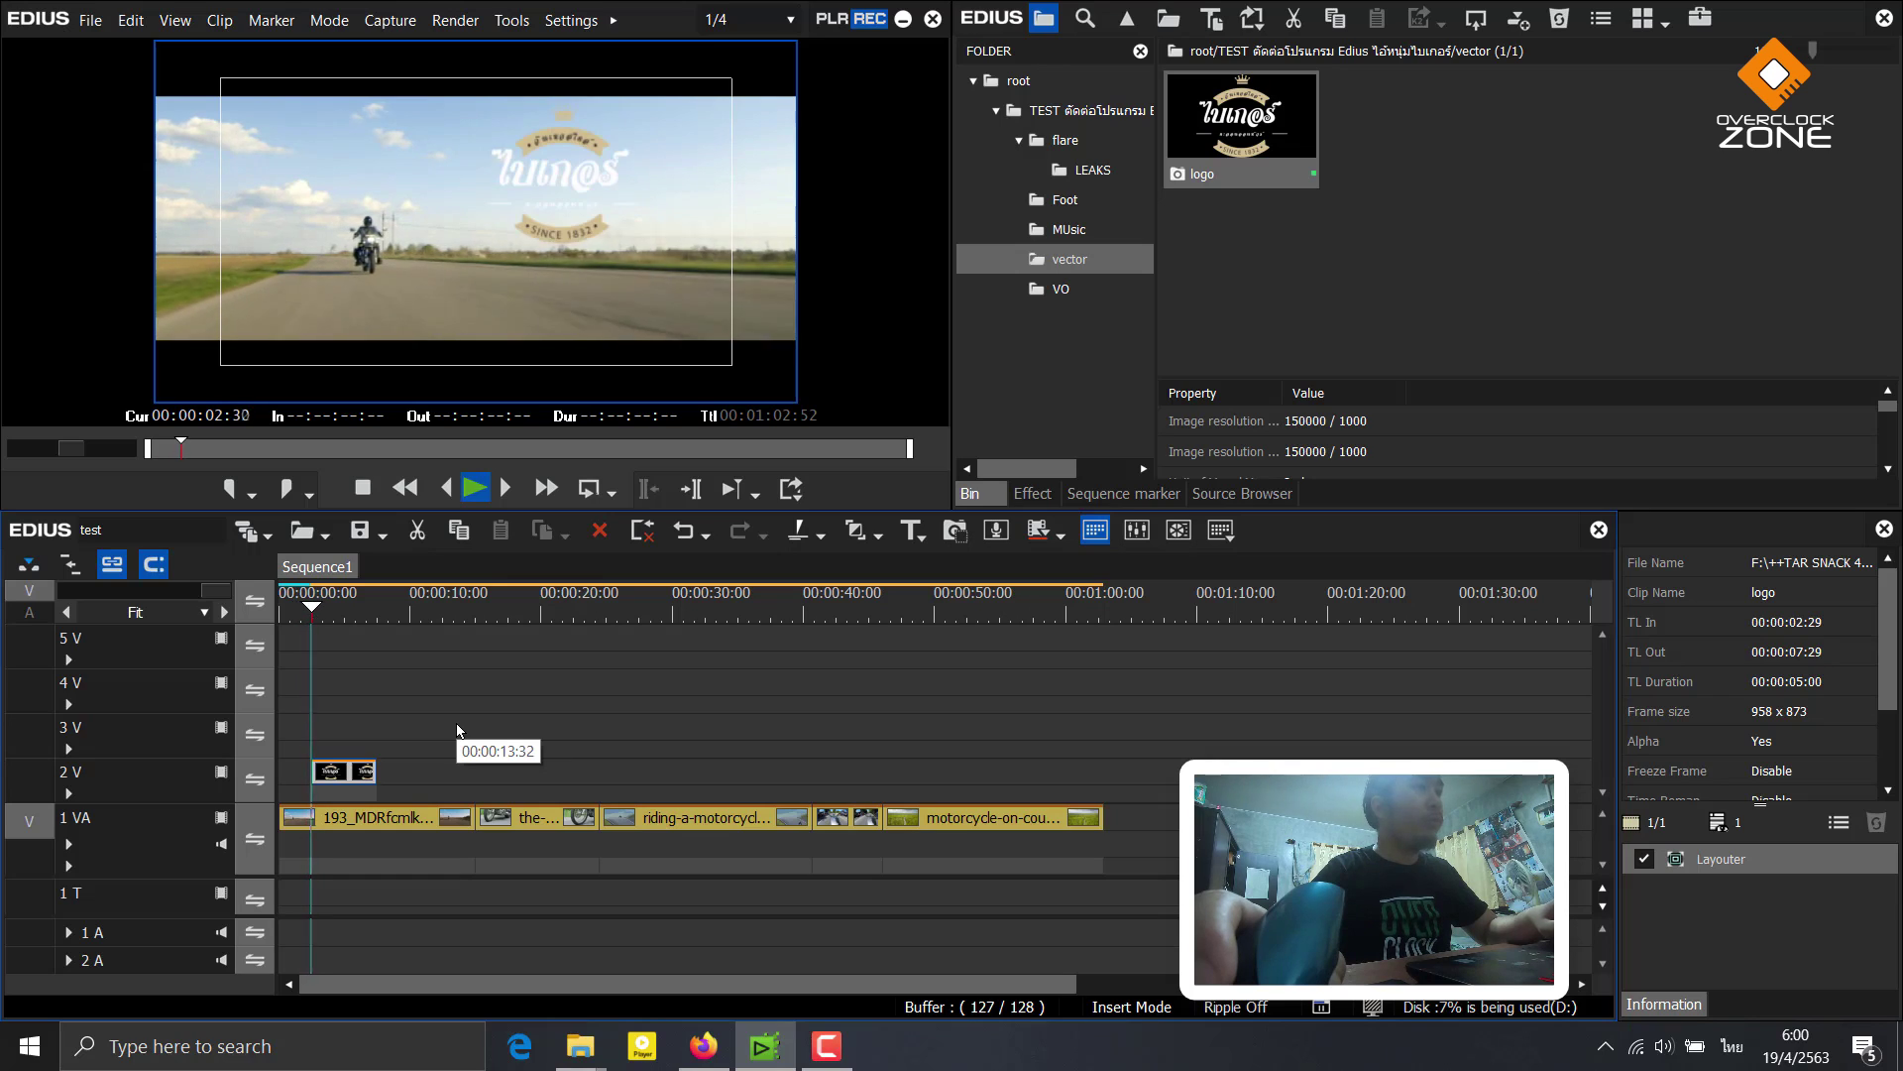
{"action": "key", "text": "n"}
{"action": "left_click", "coordinate": [1465, 240]}
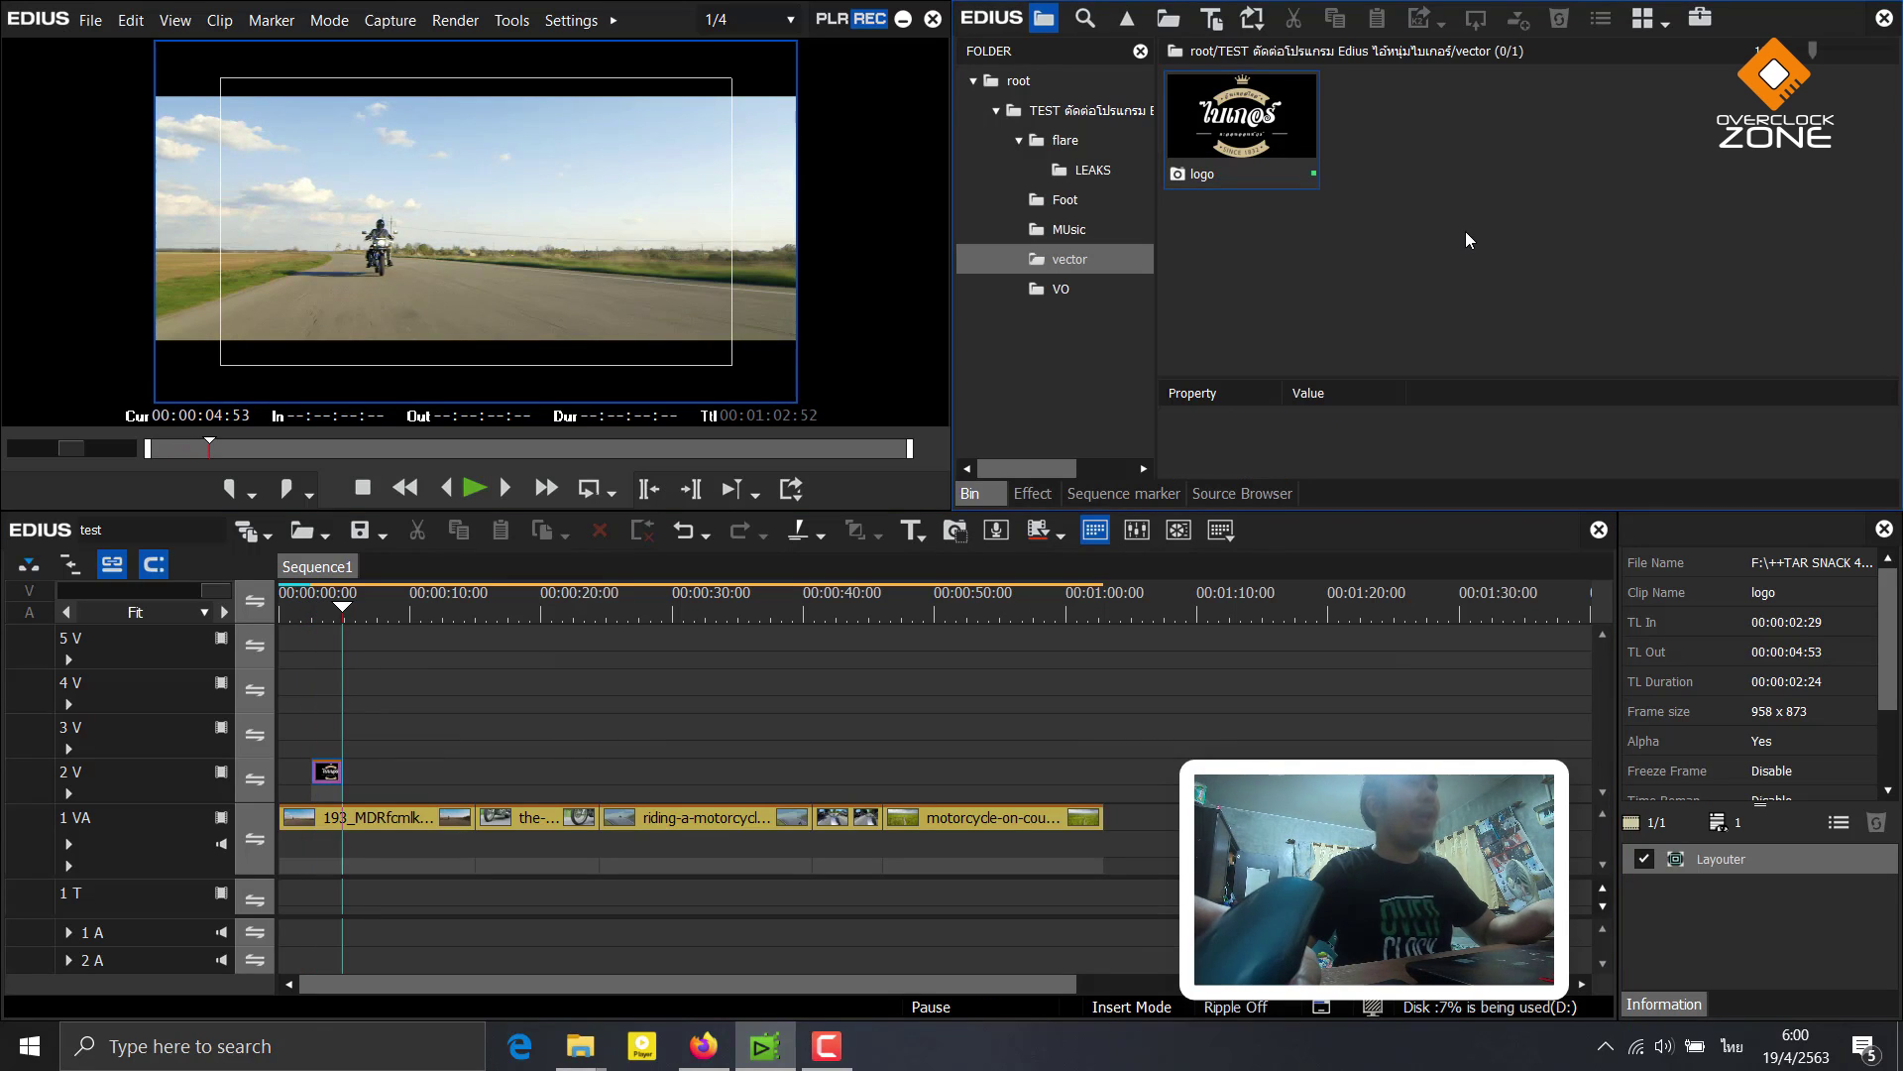
Create a new Quick Titler title in the vector folder with a short Thai word in the sky beside the rider
{"action": "left_click", "coordinate": [1059, 431]}
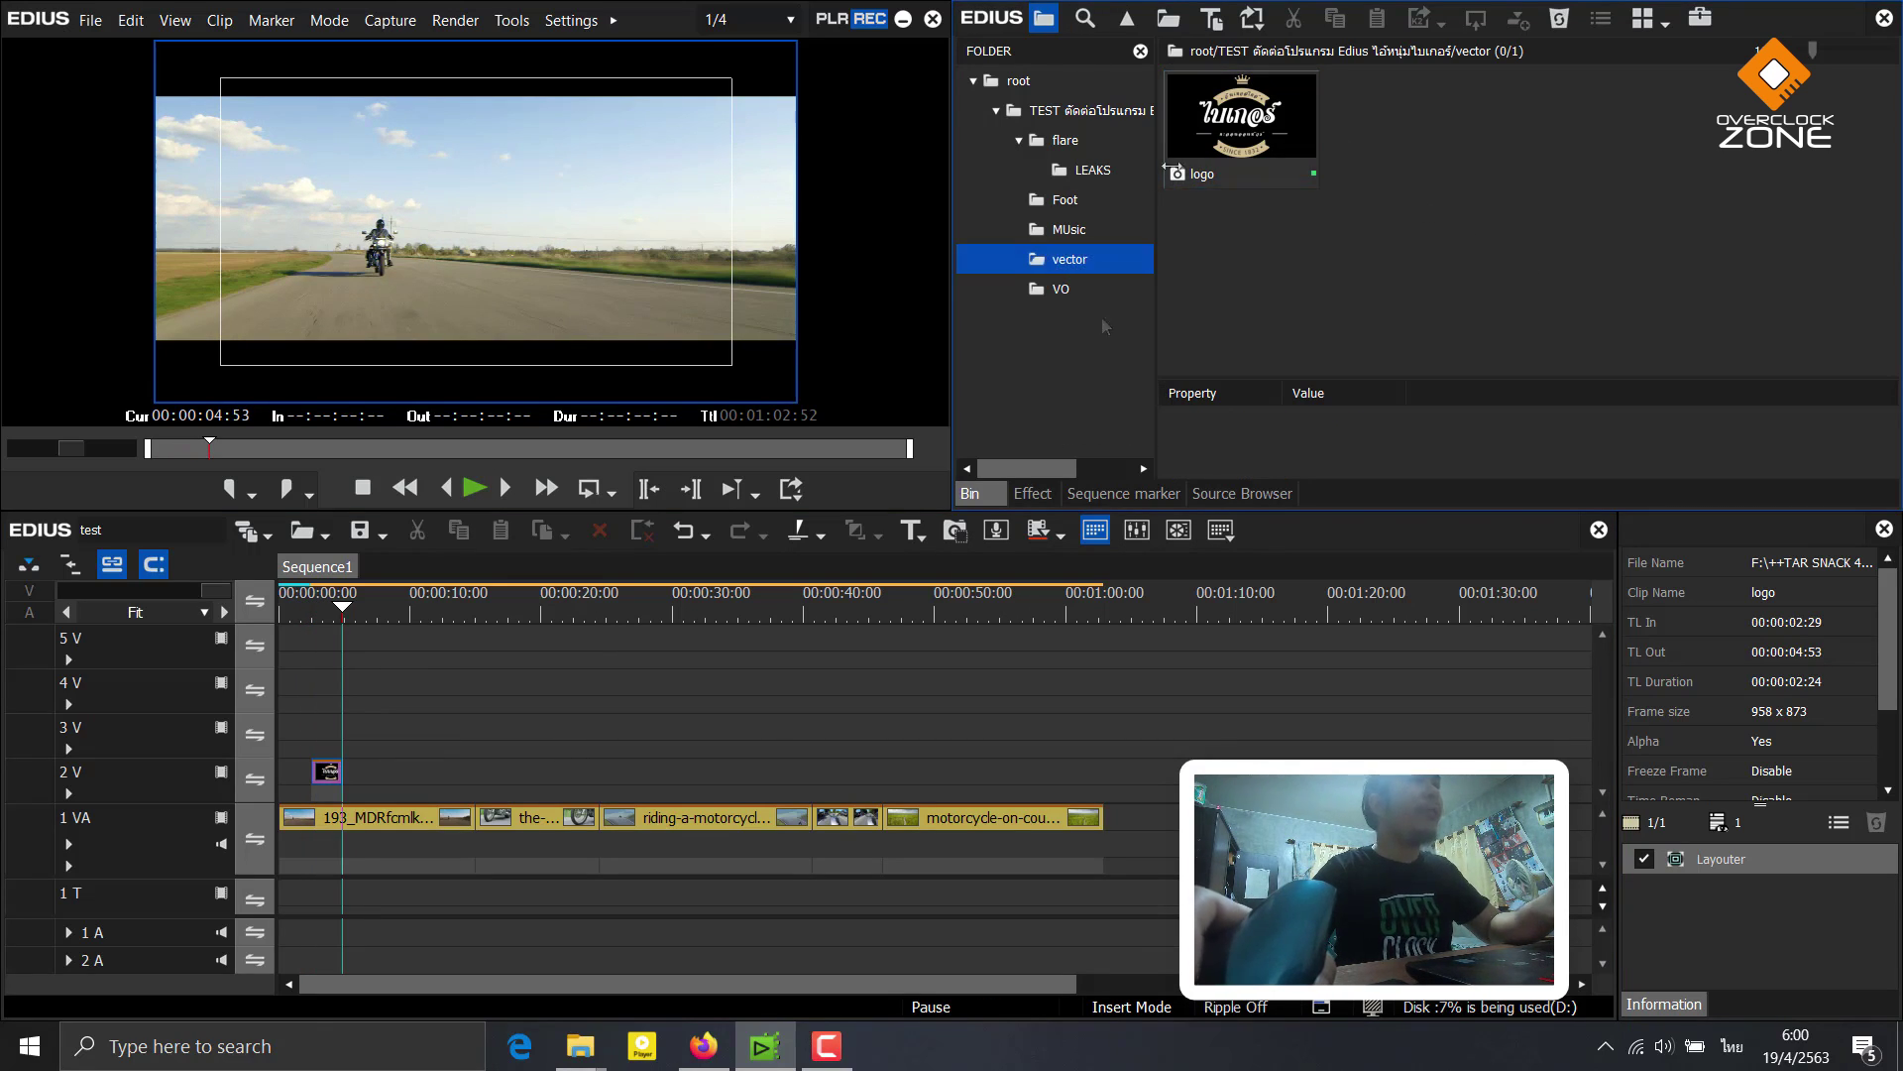
{"action": "left_click", "coordinate": [1215, 20]}
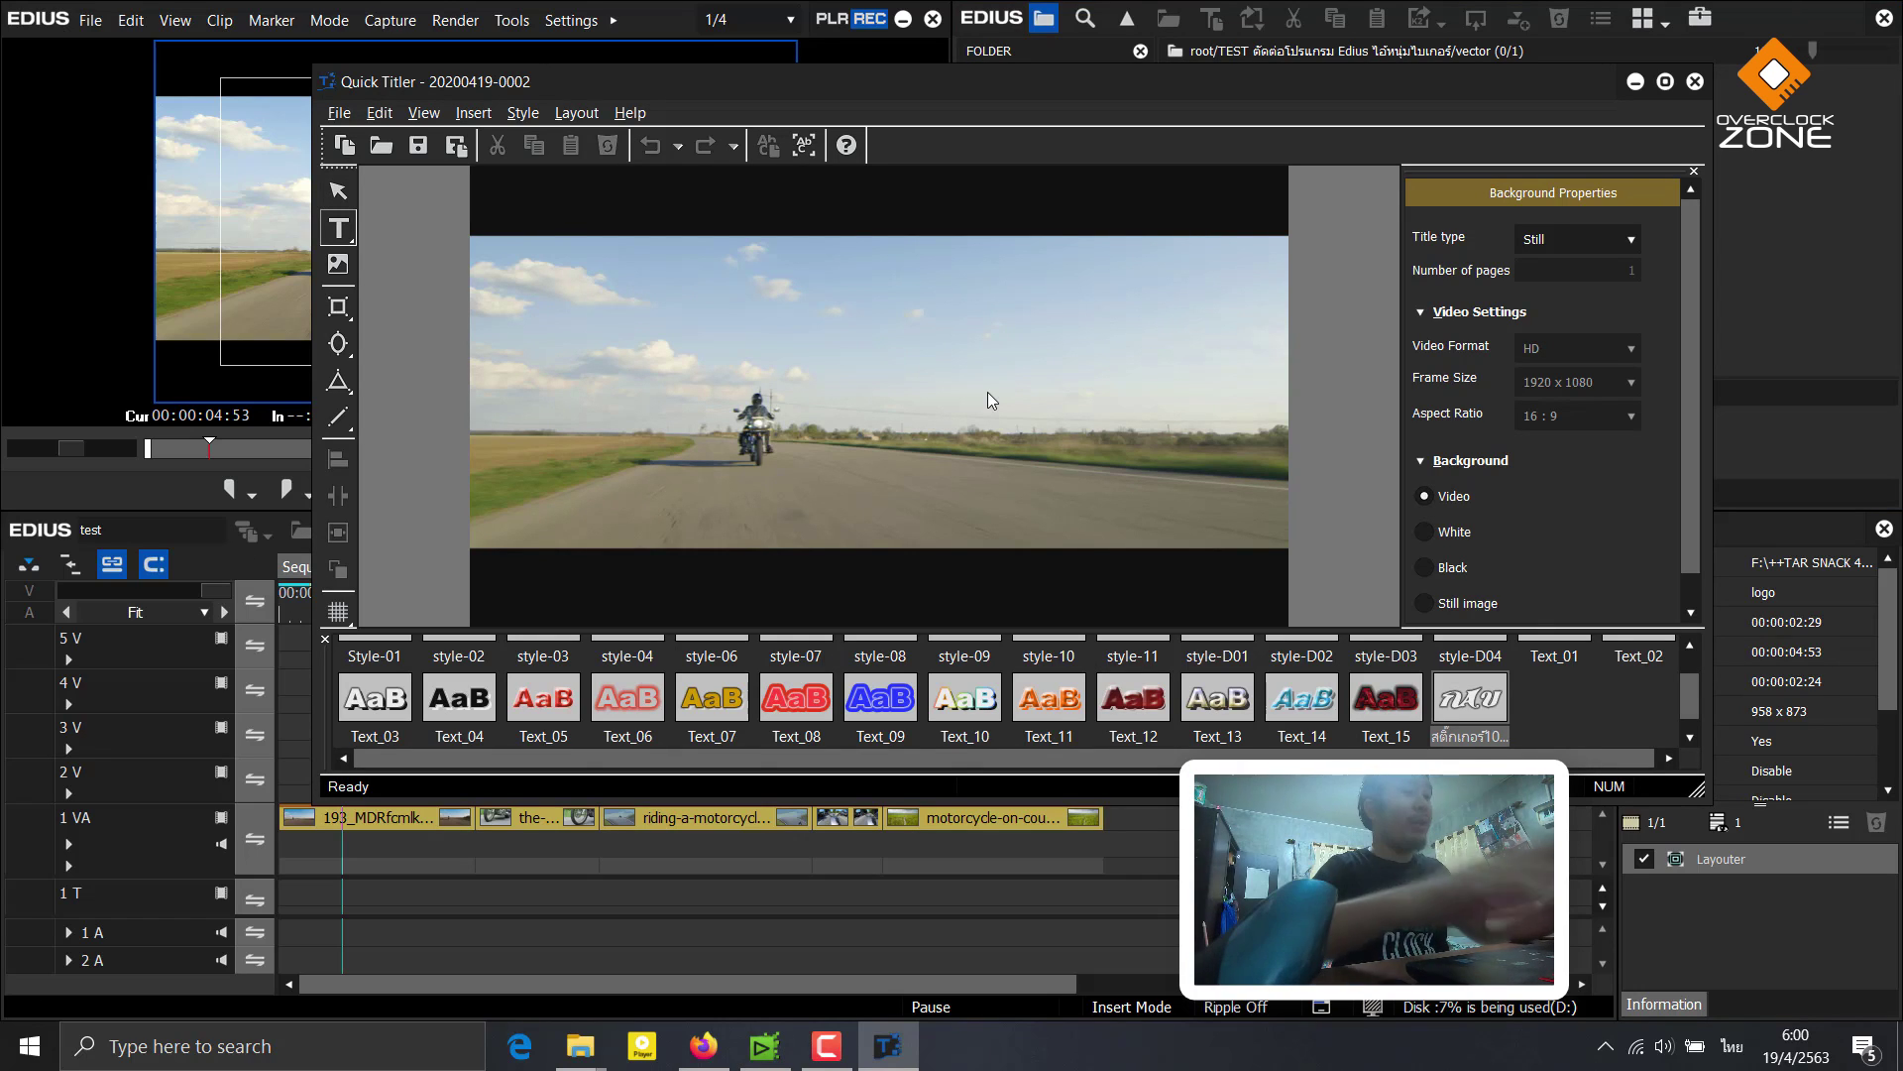
{"action": "type", "text": "ทดสอบ"}
{"action": "key", "text": "Escape"}
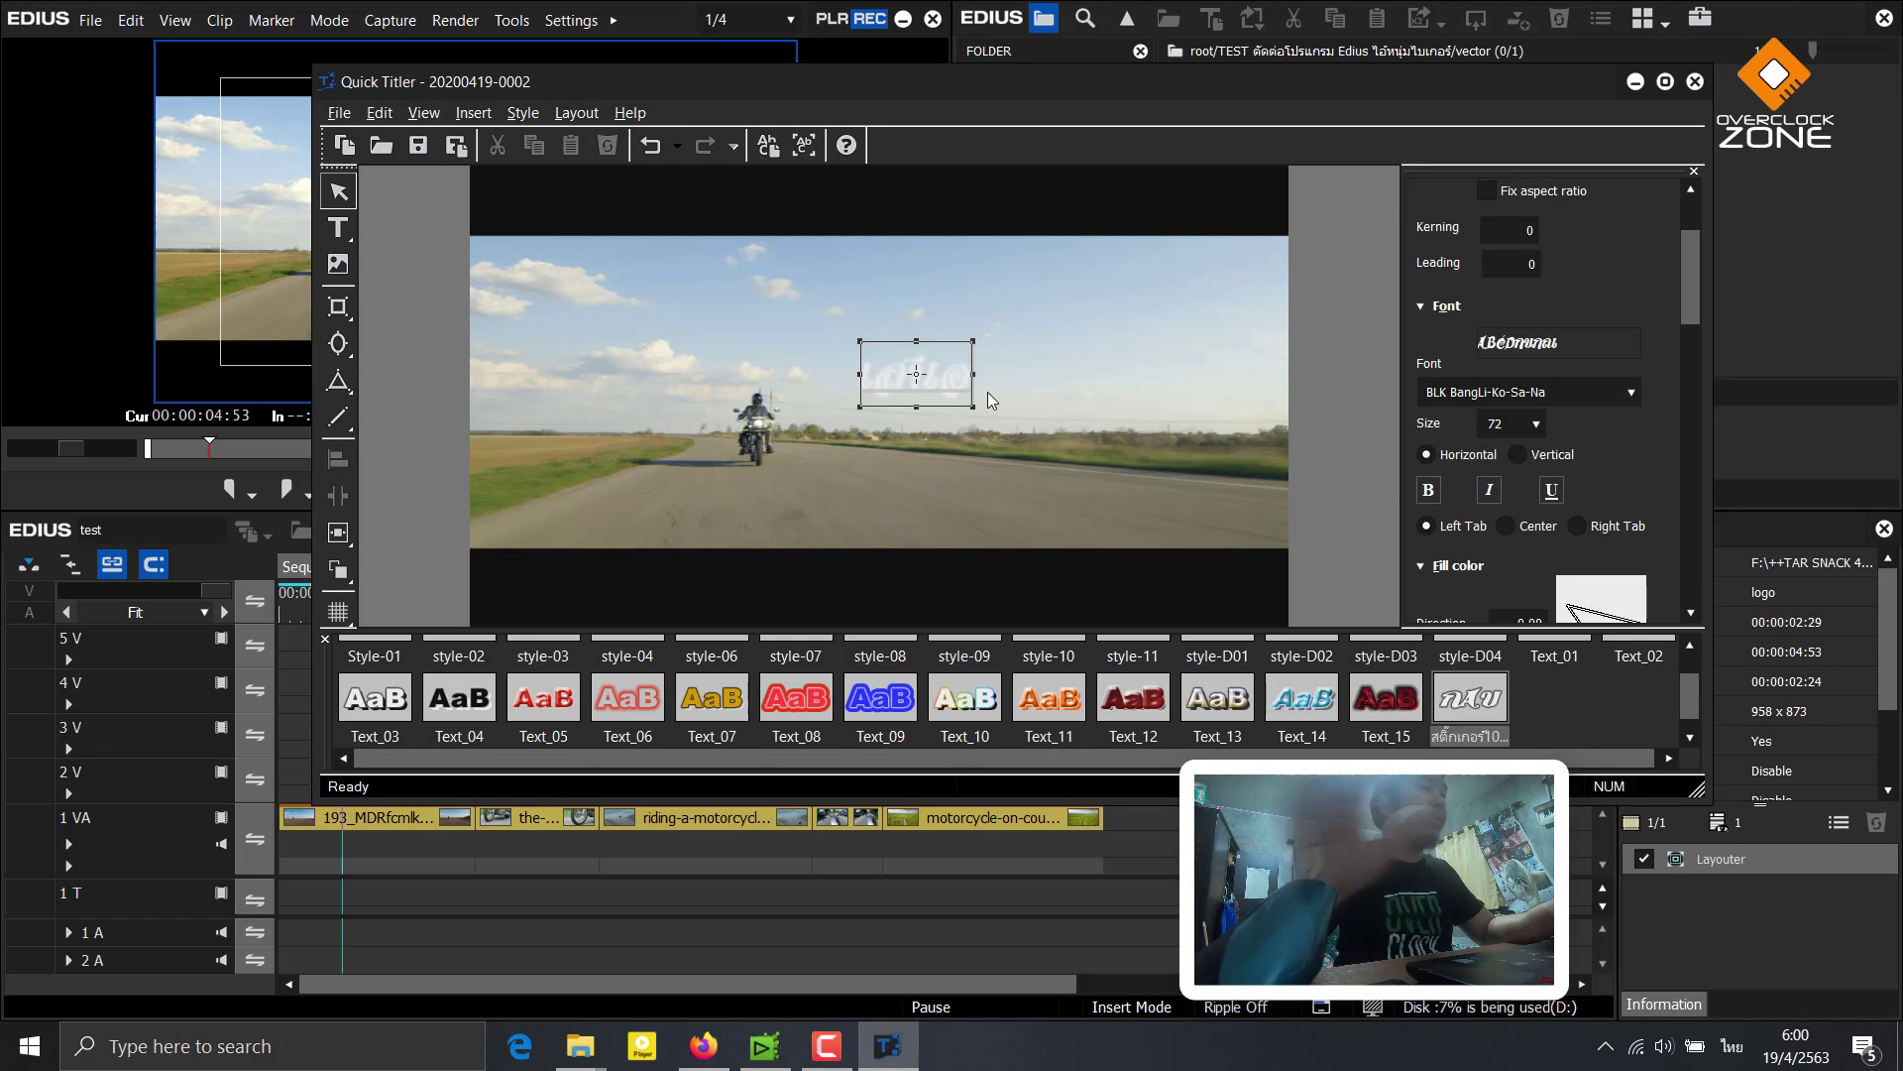
{"action": "left_click", "coordinate": [986, 398]}
{"action": "left_click", "coordinate": [900, 394]}
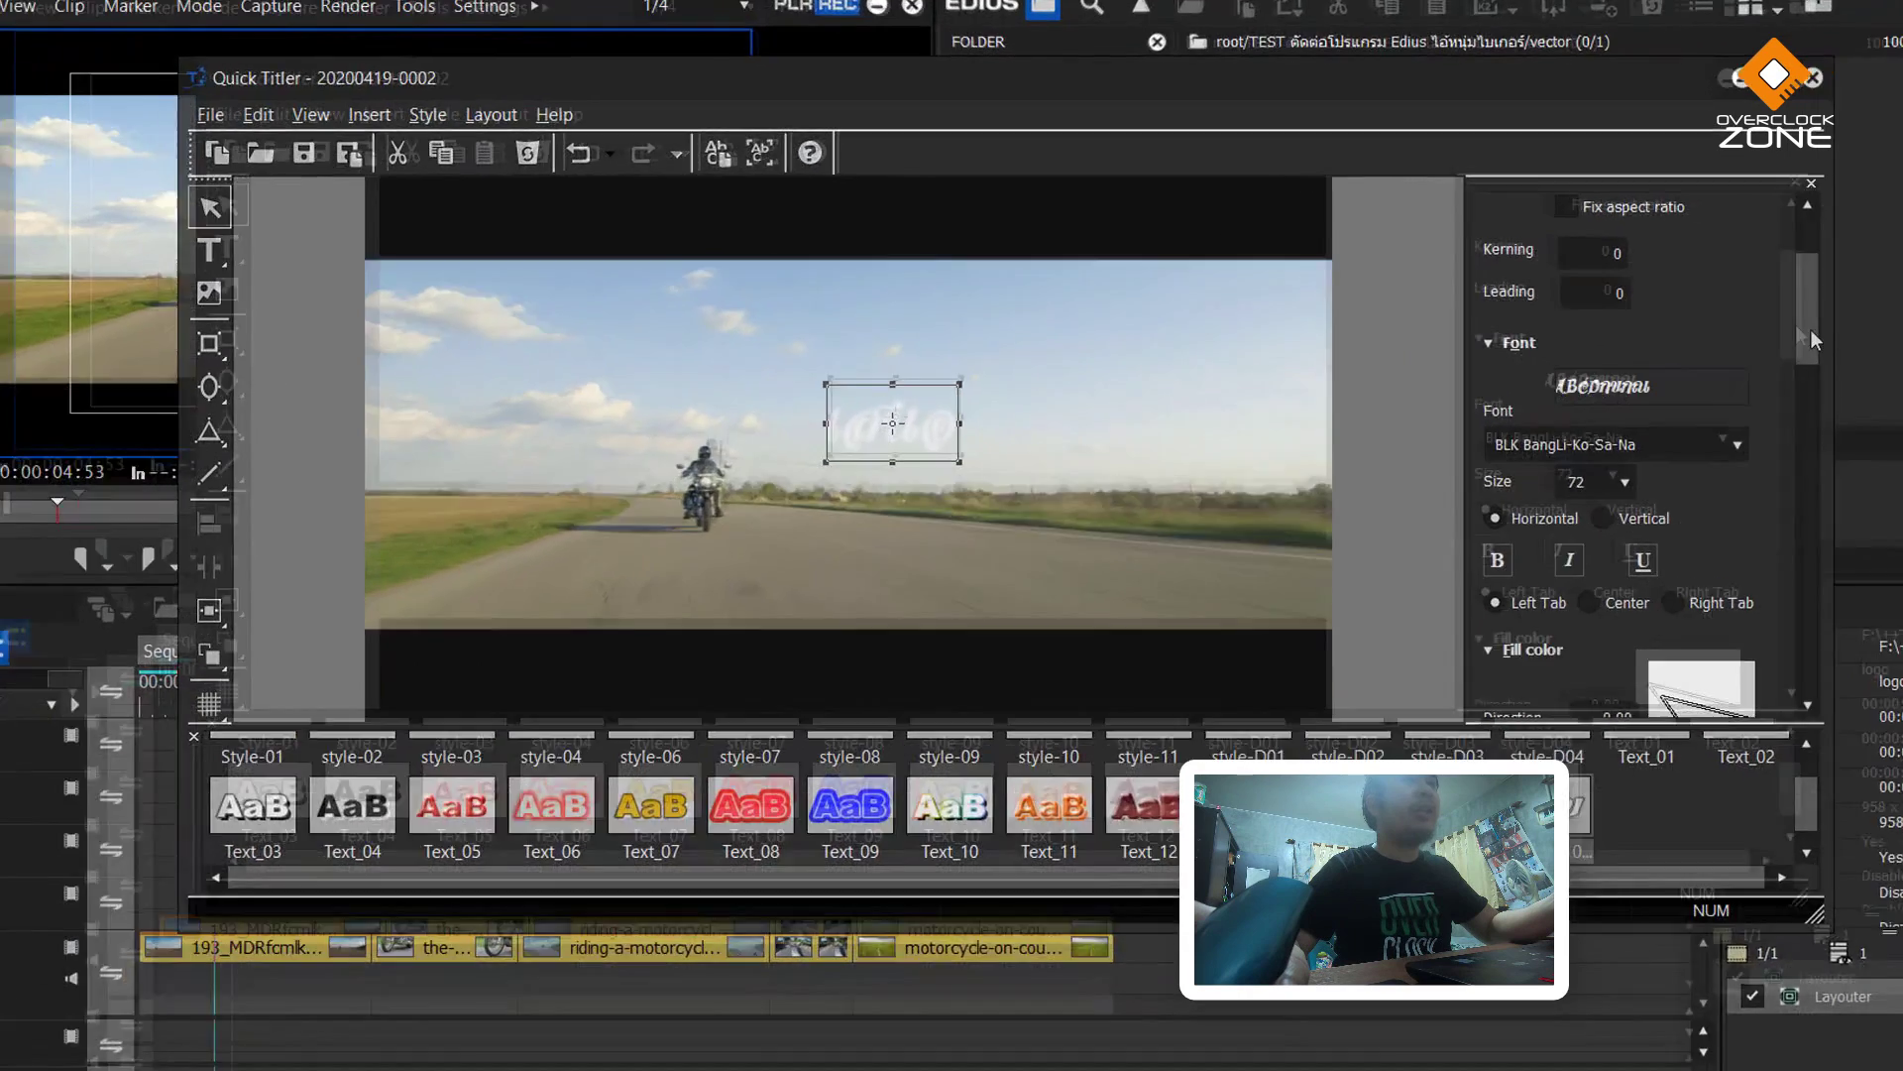
Change the title text's fill color to the dark gray swatch with RGB 51, 51, 51
{"action": "left_click_drag", "start_coordinate": [1691, 294], "coordinate": [1691, 346]}
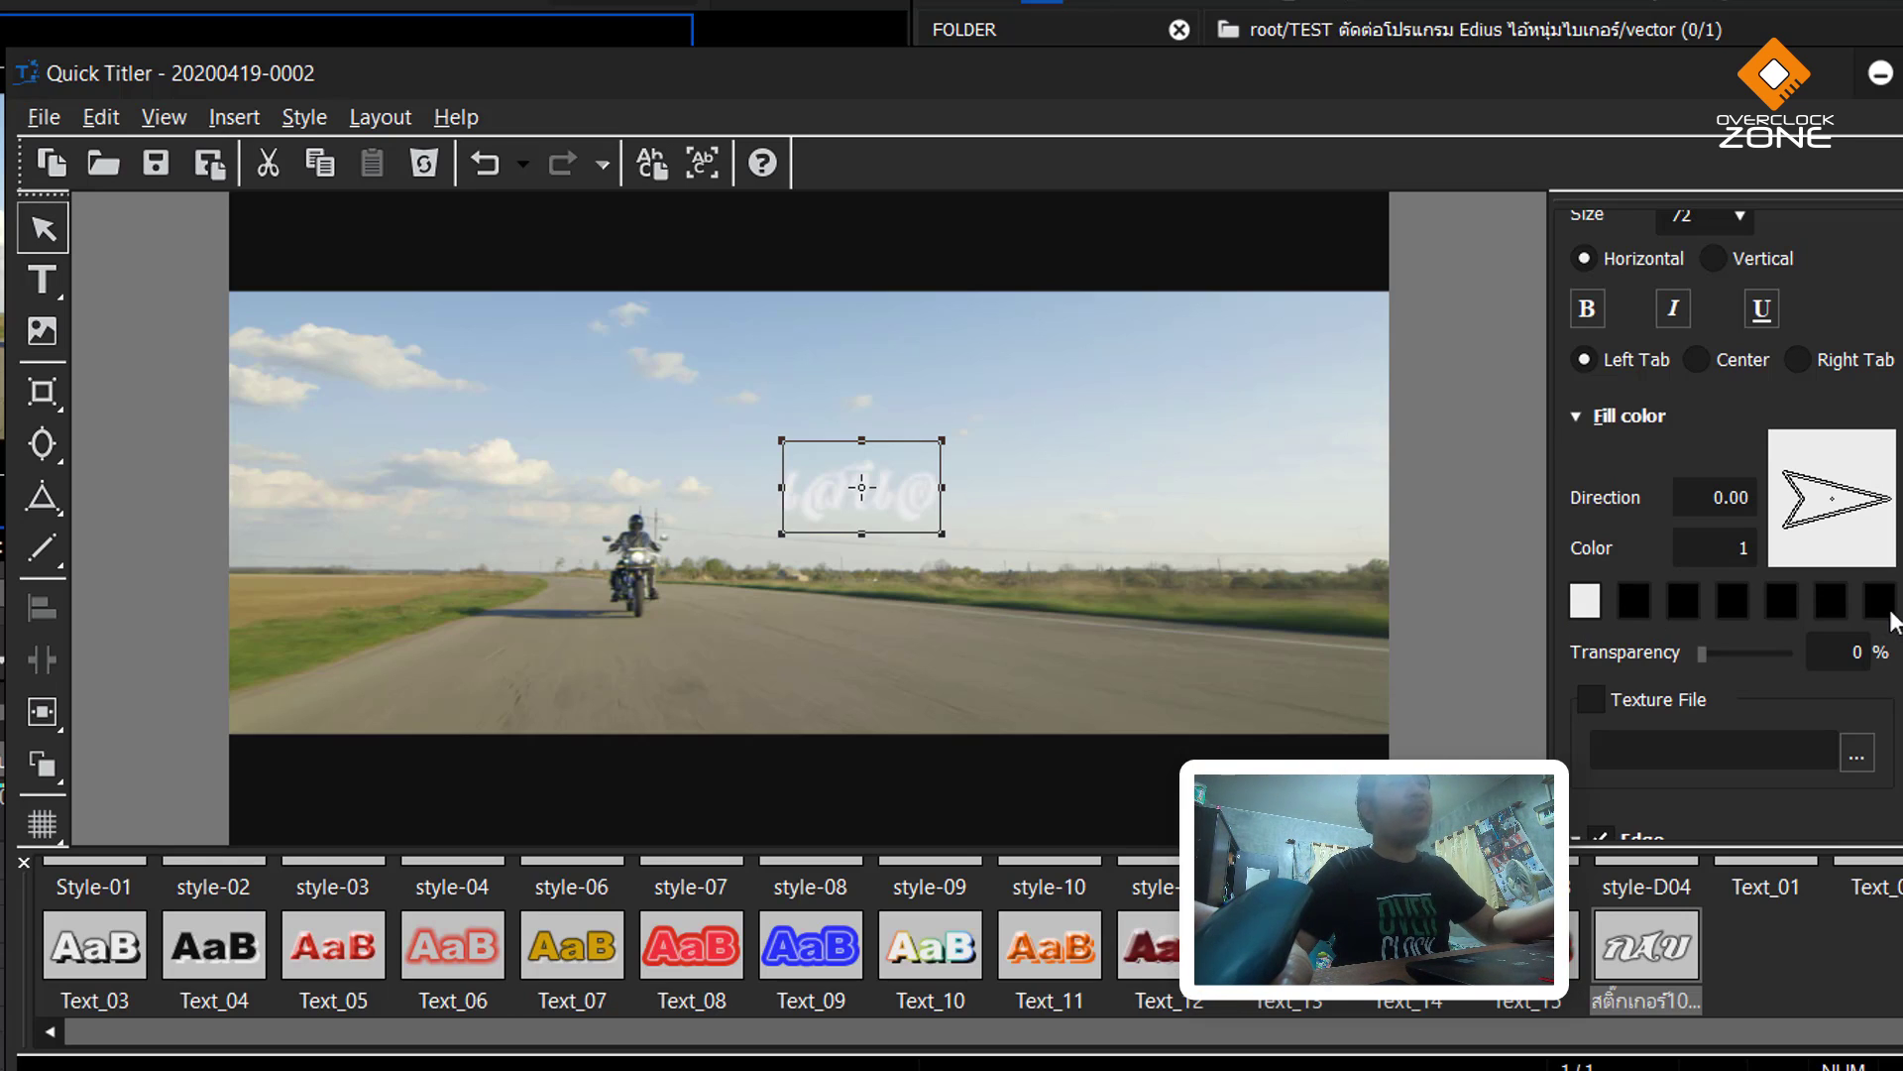
{"action": "left_click", "coordinate": [1582, 610]}
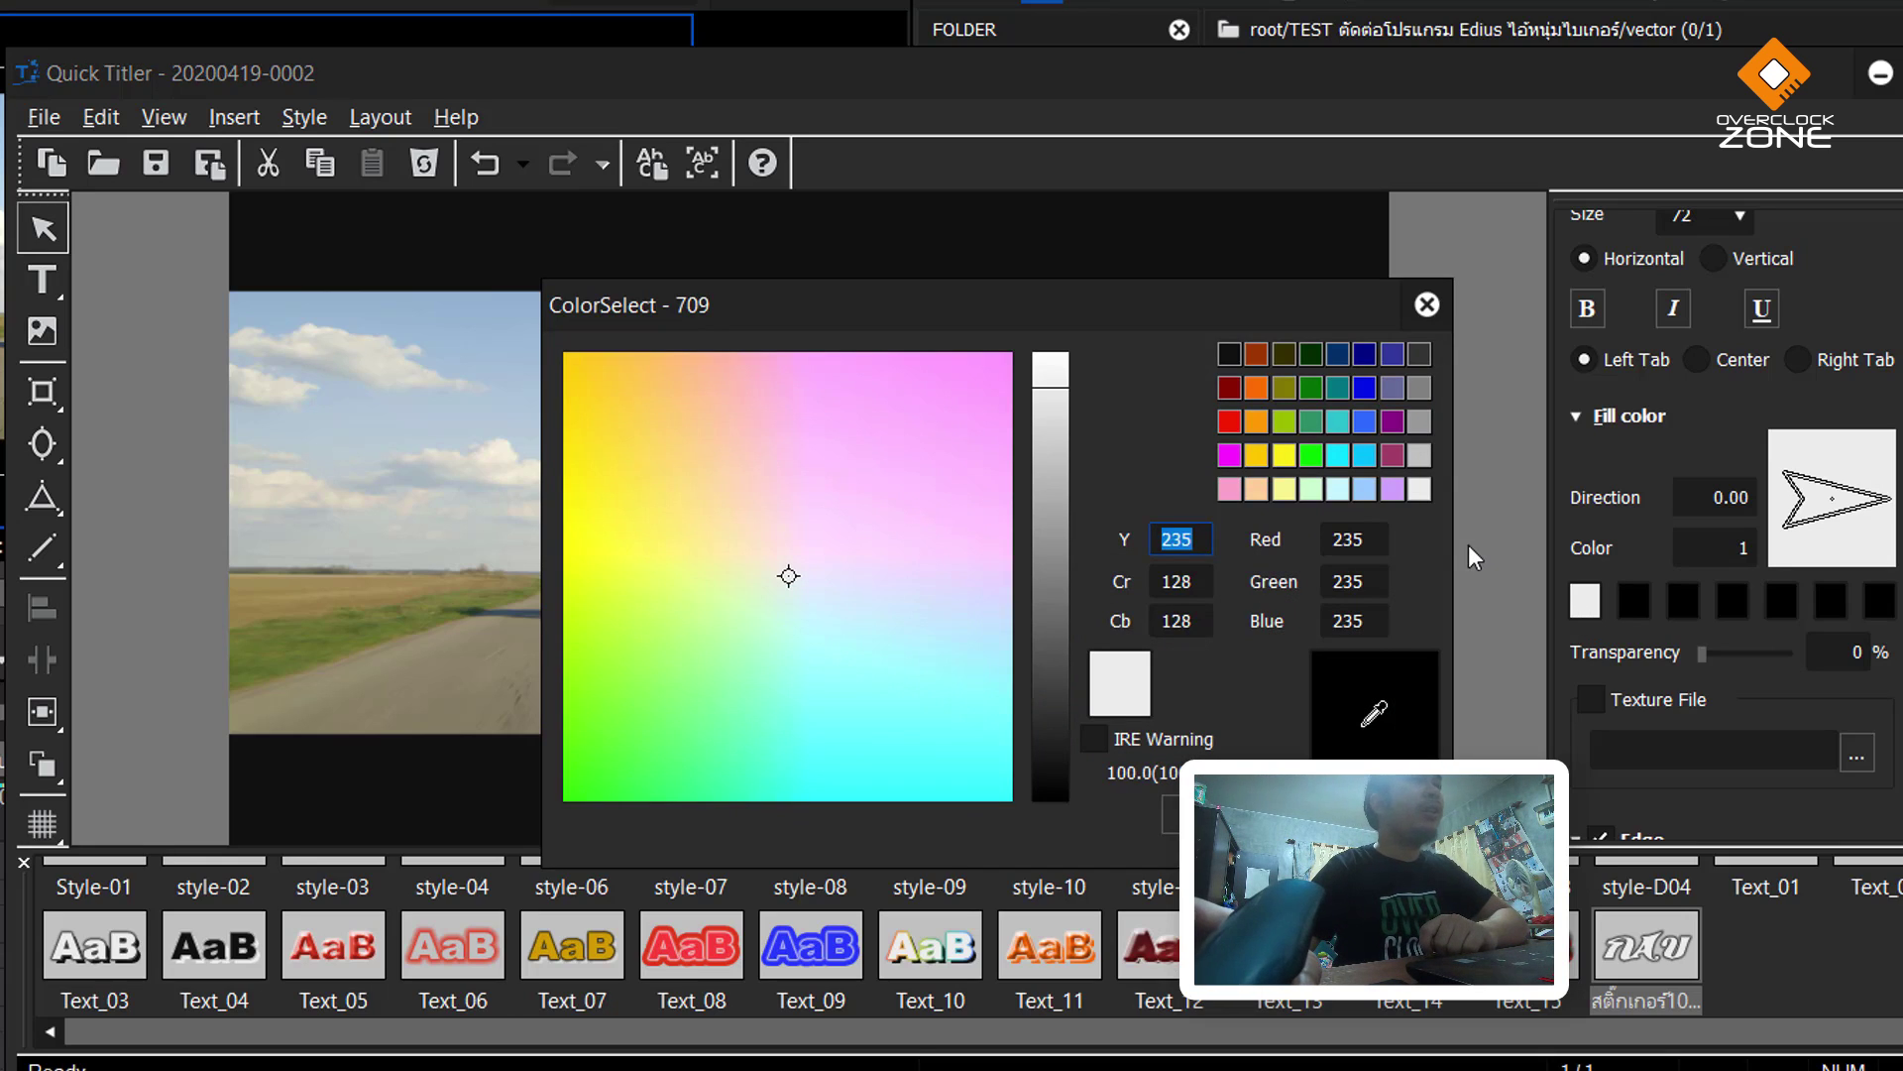
{"action": "left_click", "coordinate": [1422, 385]}
{"action": "left_click", "coordinate": [1420, 356]}
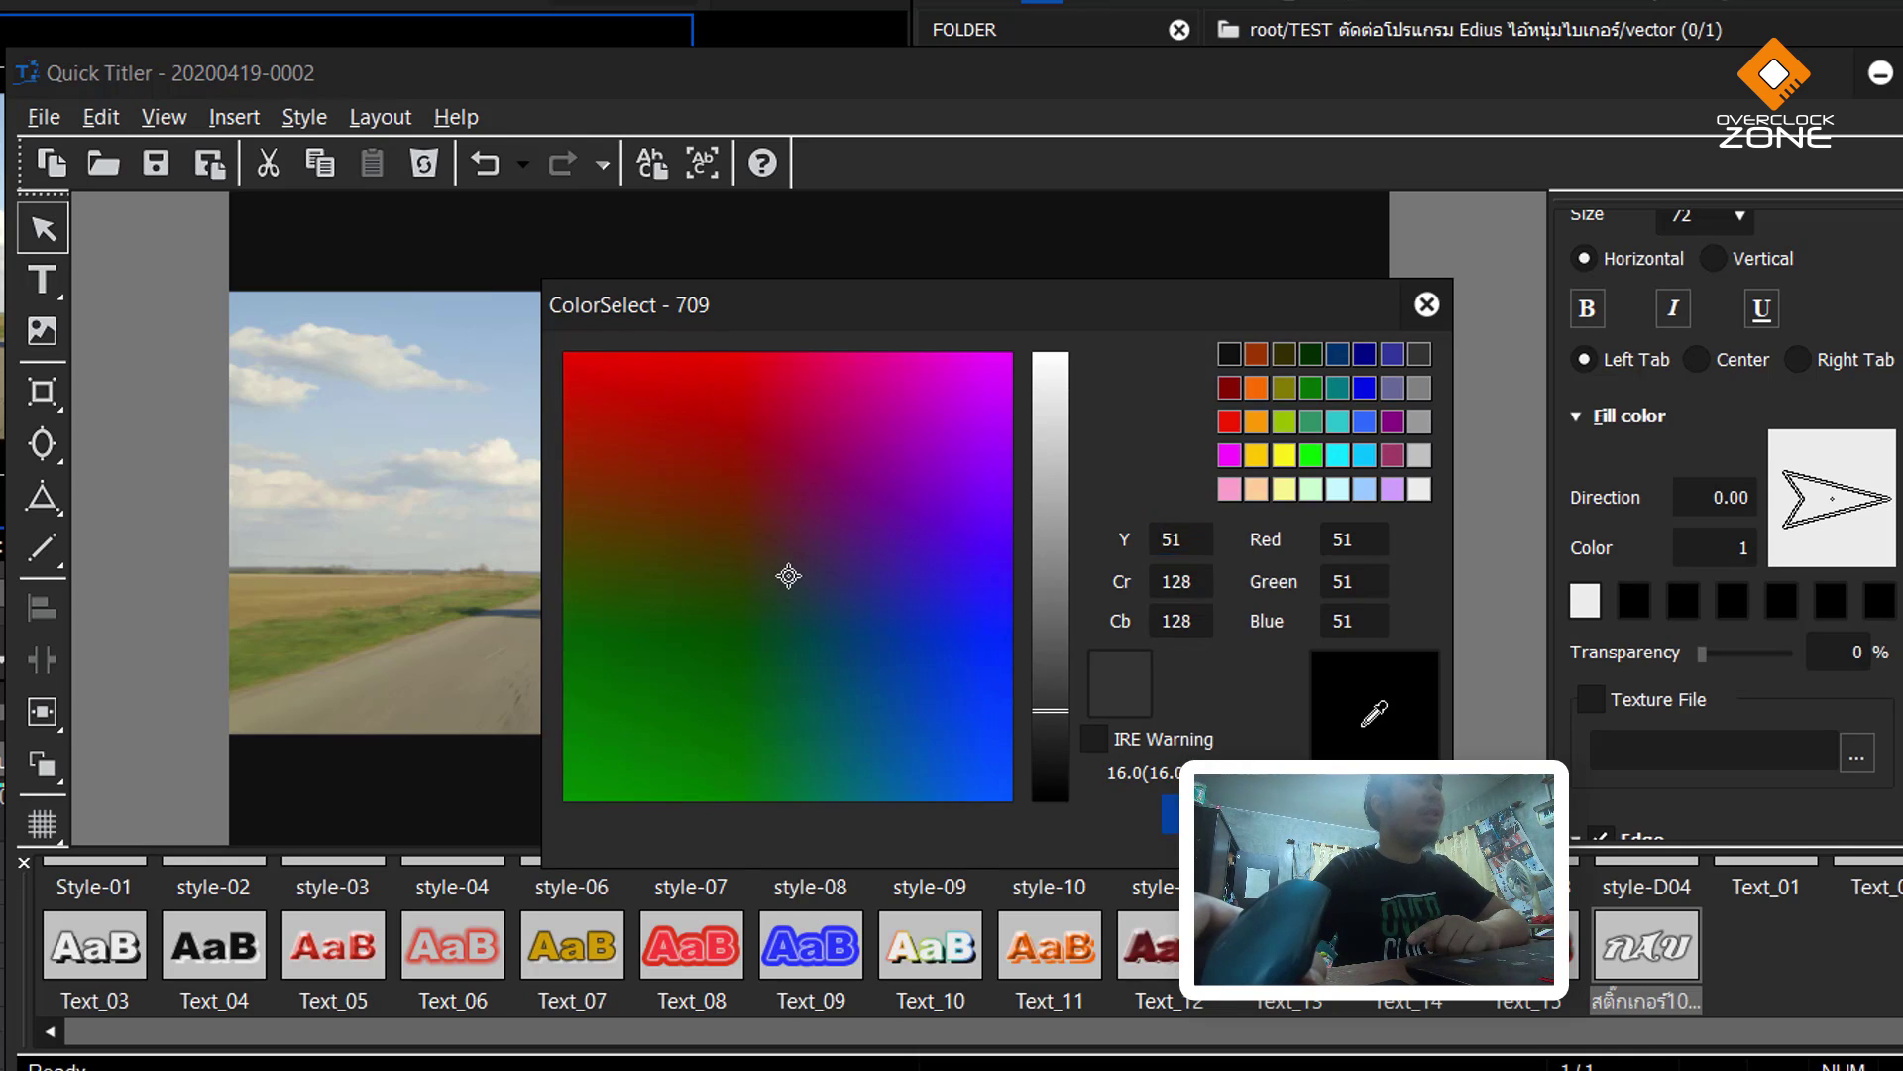
{"action": "key", "text": "Return"}
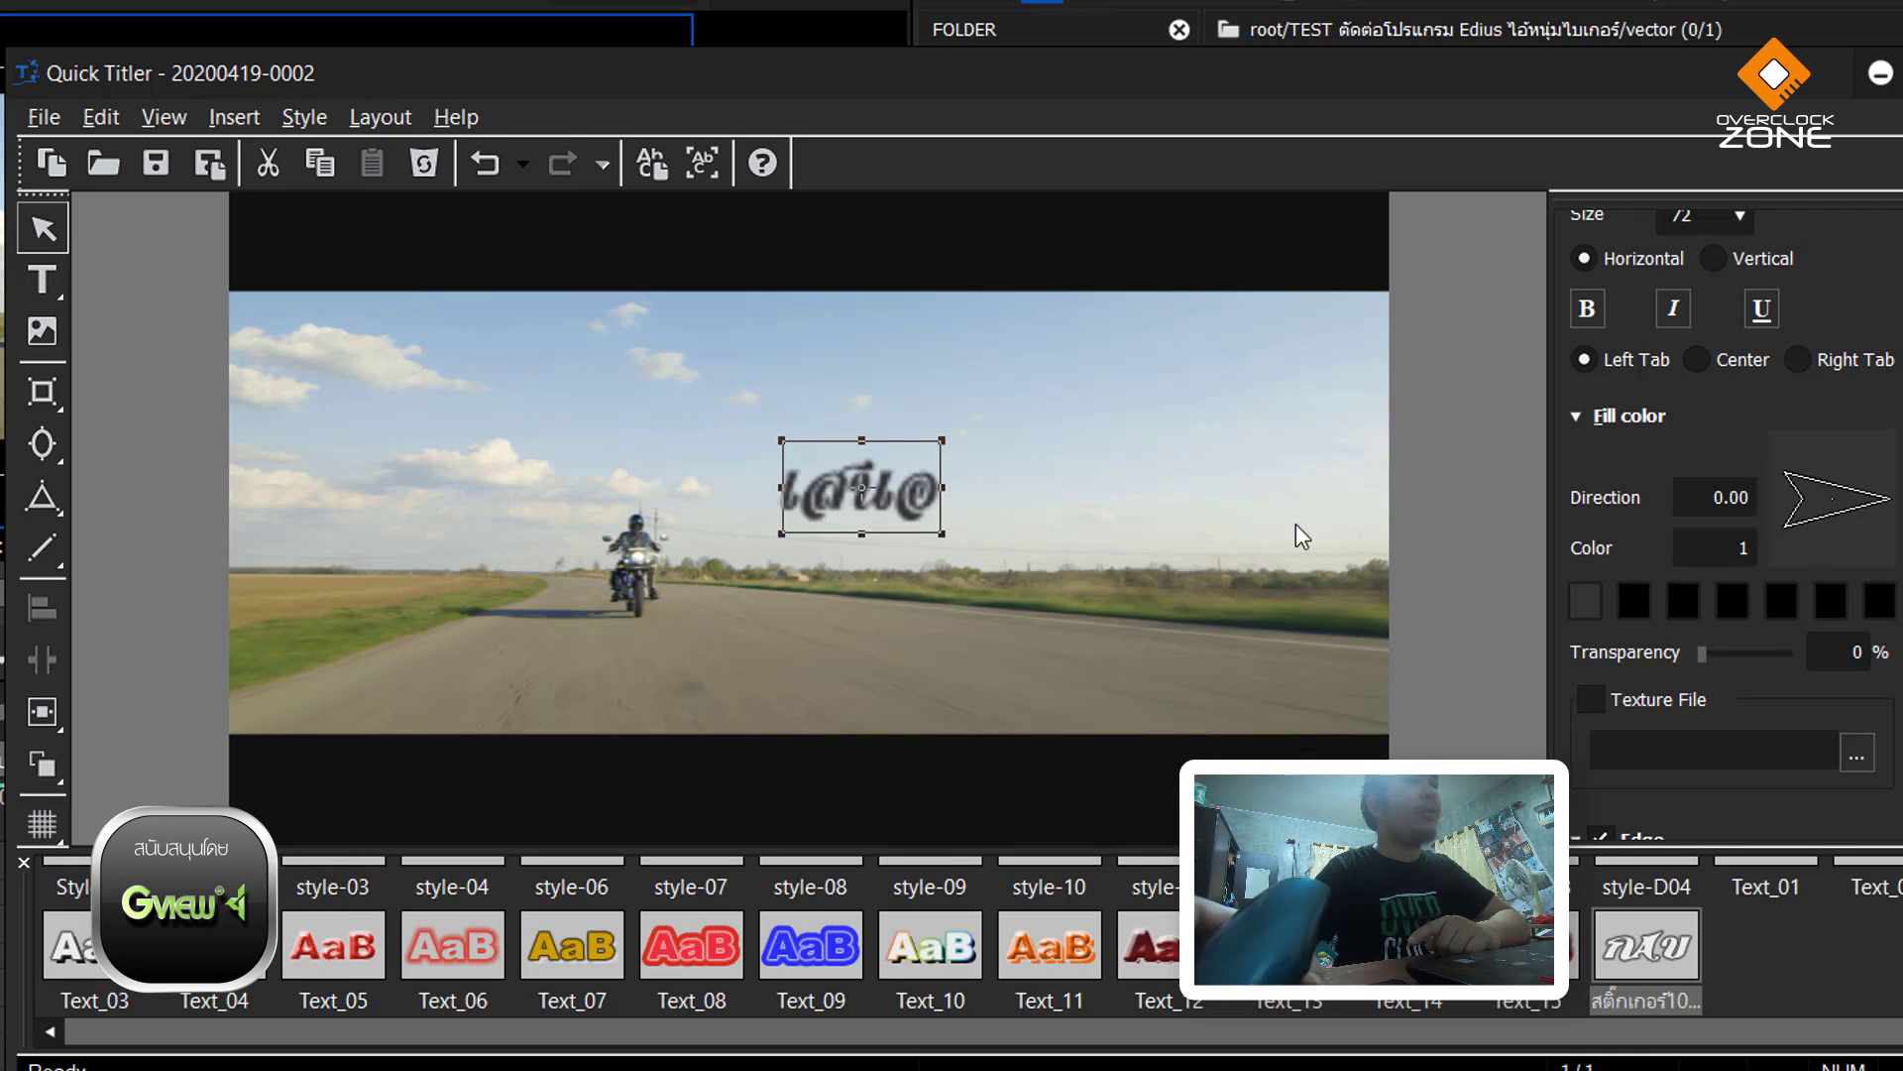
Turn off the Edge outline for the title text
{"action": "scroll", "coordinate": [1725, 515], "scroll_direction": "down", "scroll_amount": 3}
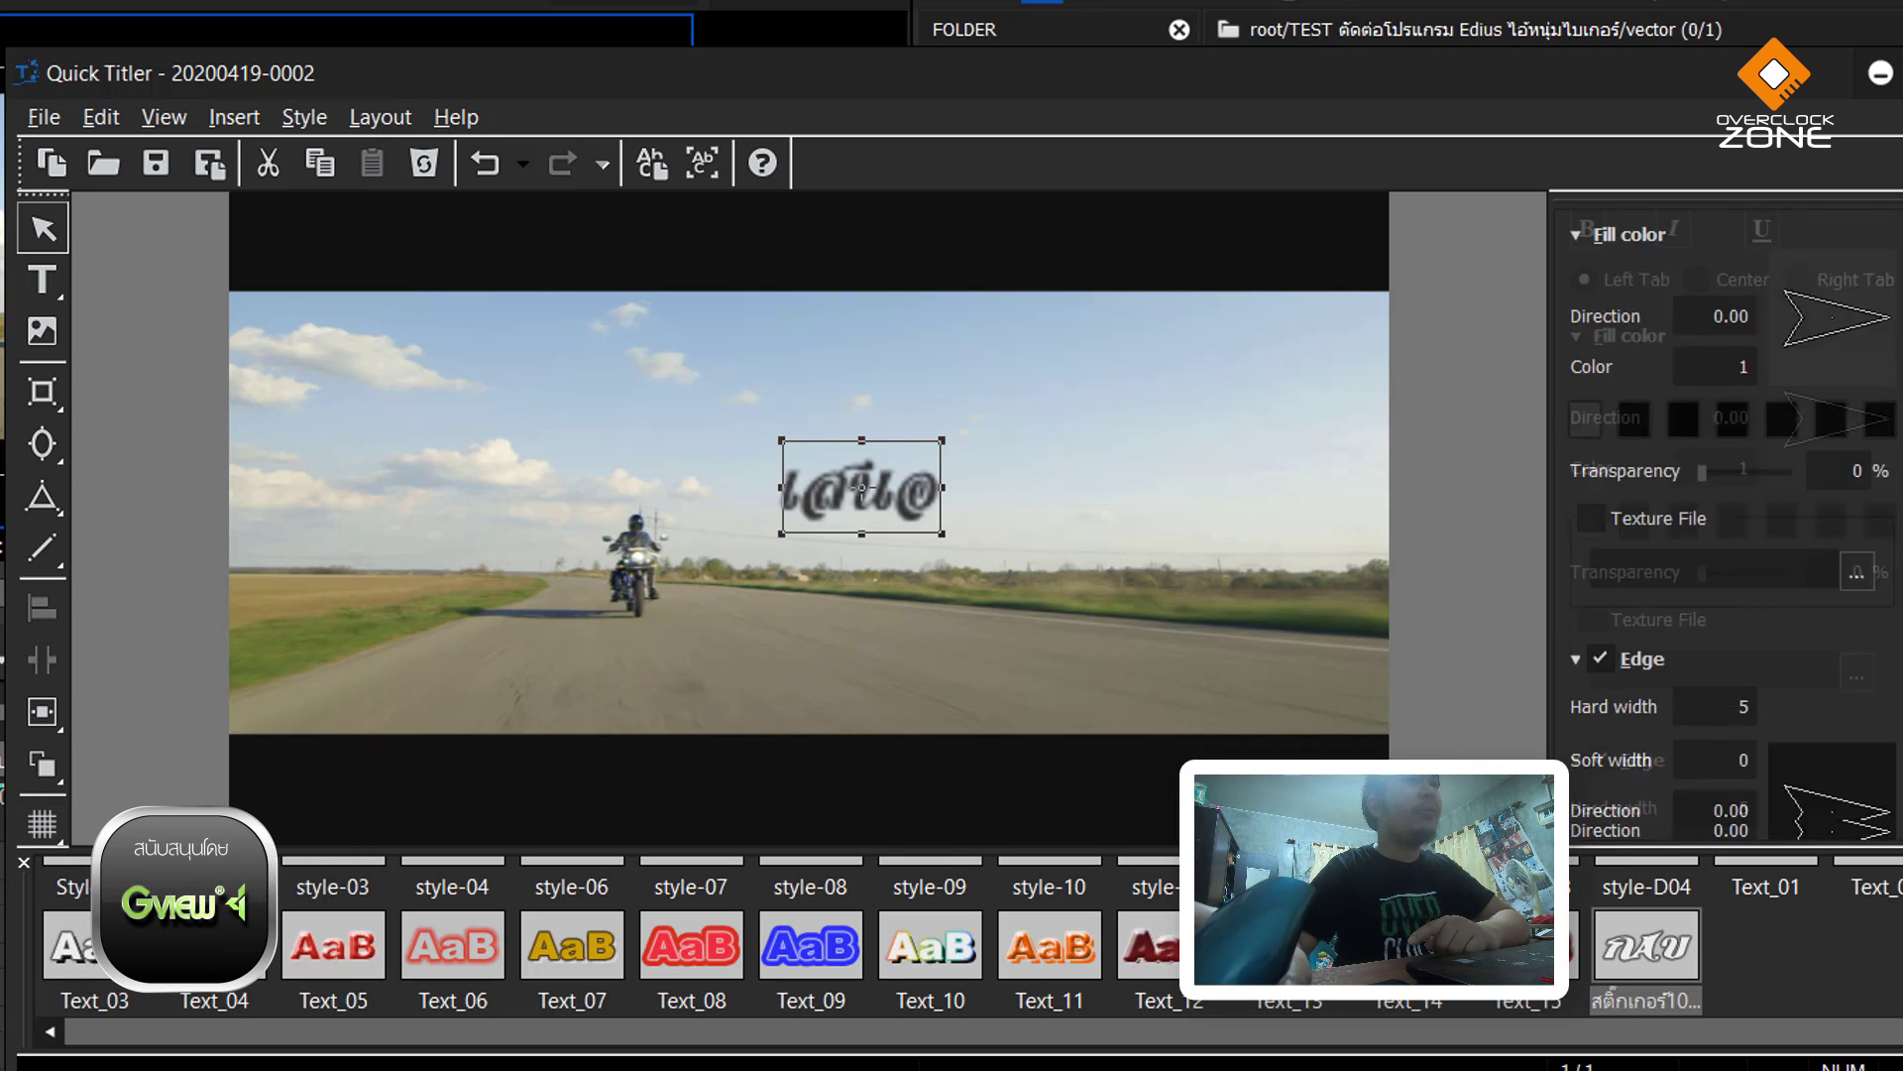
{"action": "scroll", "coordinate": [1725, 516], "scroll_direction": "down", "scroll_amount": 2}
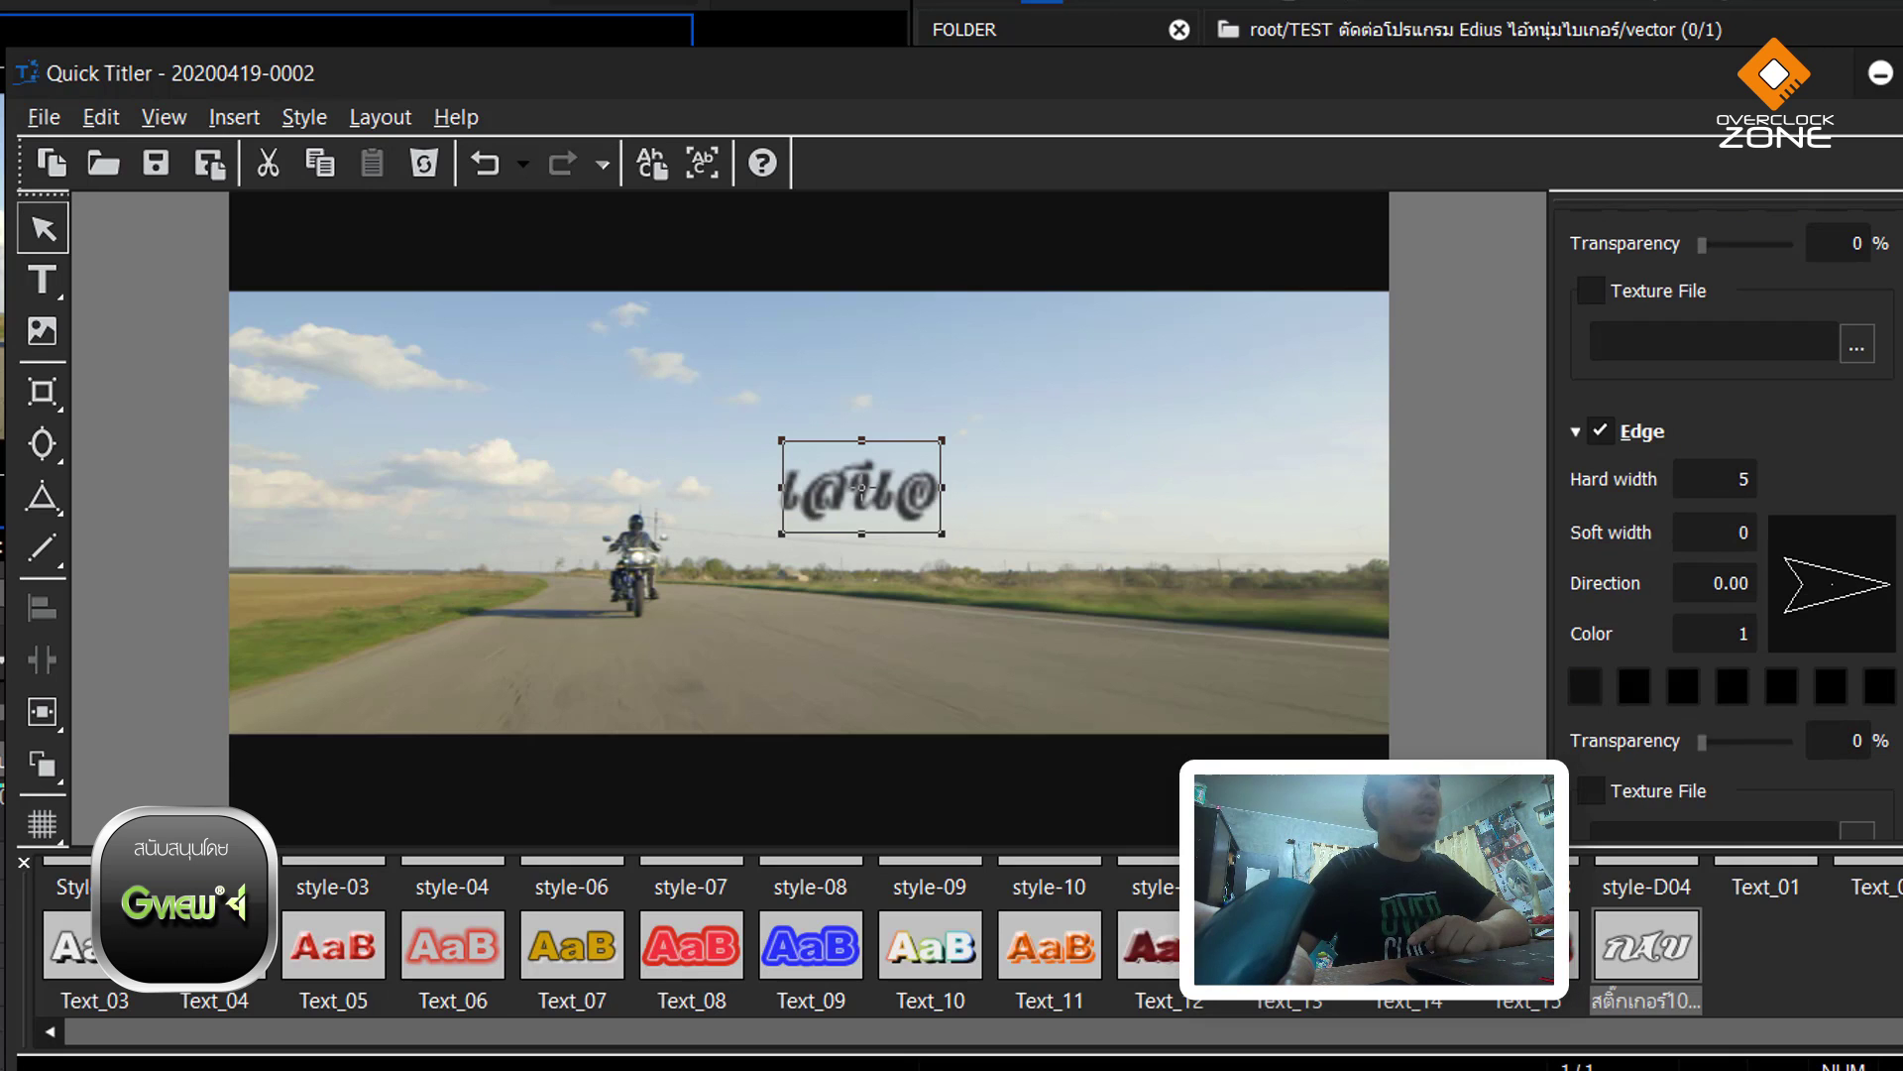
{"action": "left_click", "coordinate": [1600, 432]}
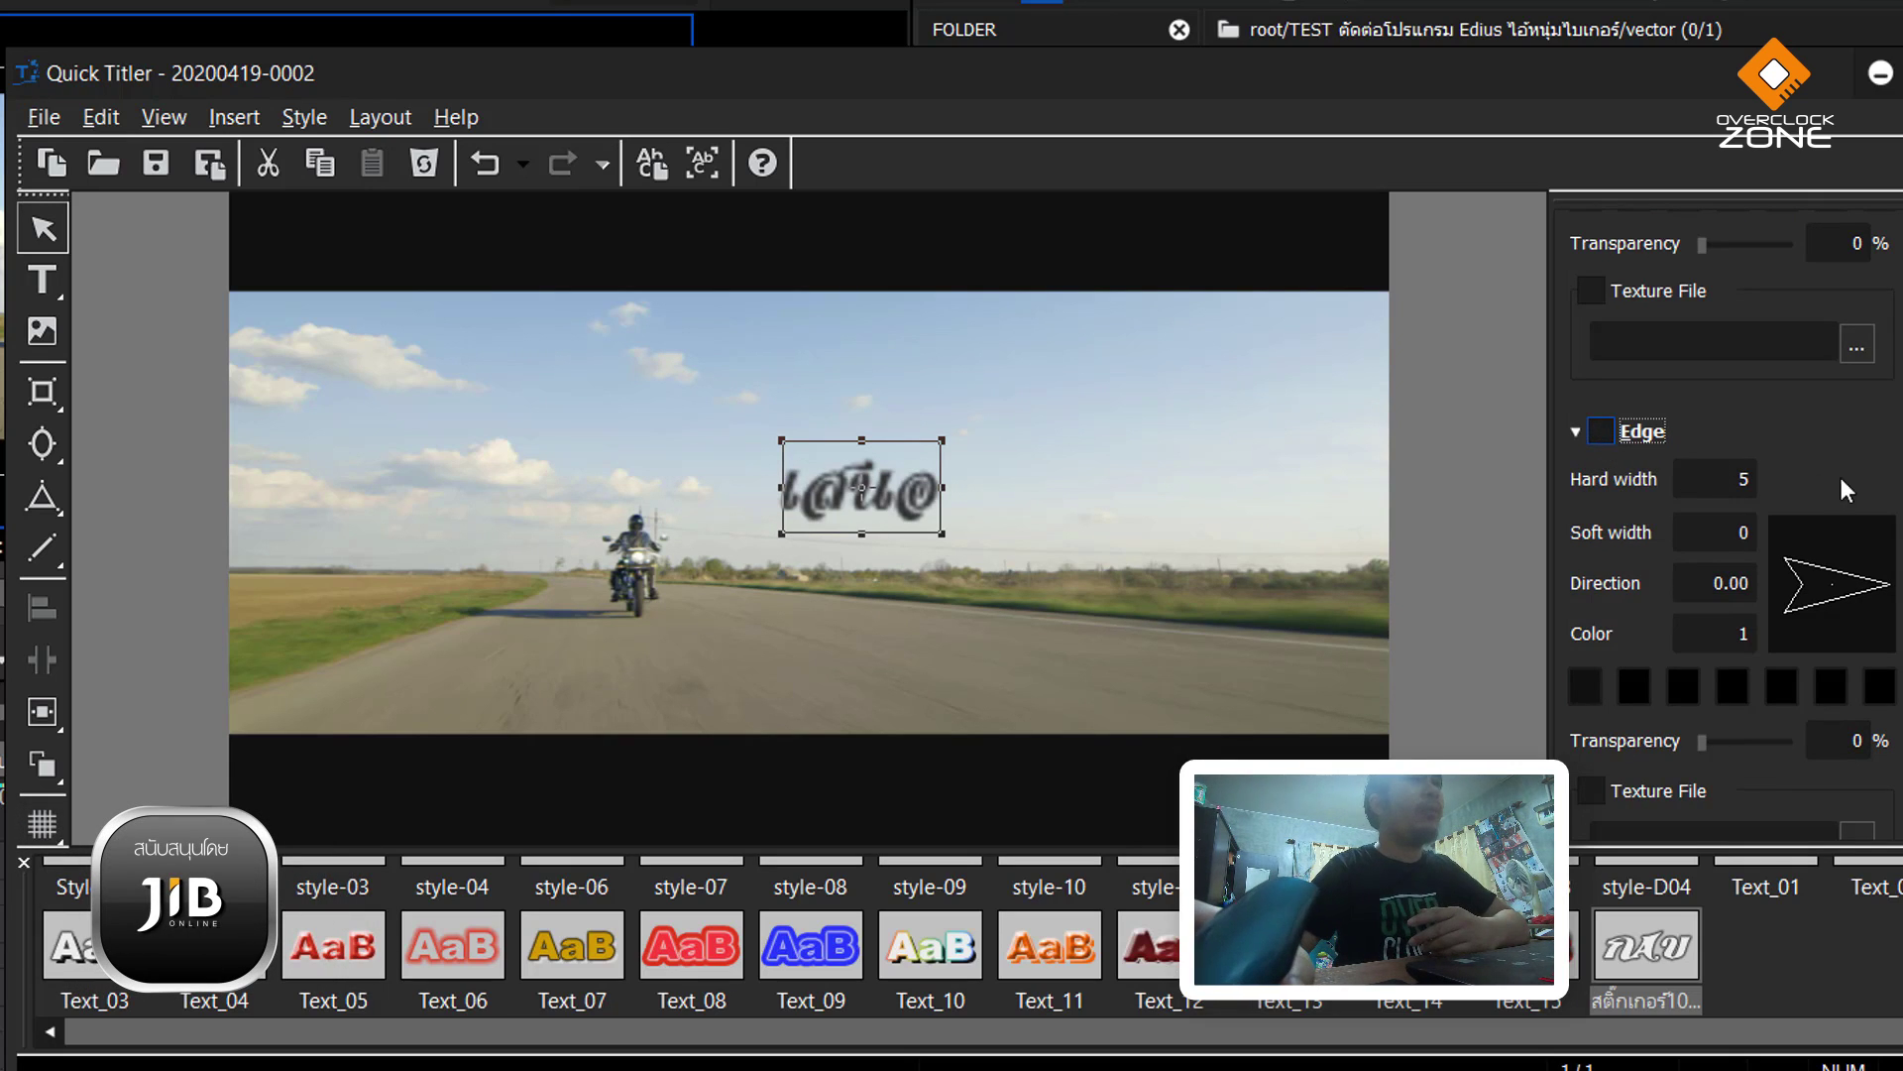
Examine the title's fill, Edge, Shadow and font settings, and browse the available fonts with their previews
{"action": "scroll", "coordinate": [1725, 515], "scroll_direction": "down", "scroll_amount": 2}
{"action": "scroll", "coordinate": [1725, 516], "scroll_direction": "up", "scroll_amount": 3}
{"action": "scroll", "coordinate": [1724, 516], "scroll_direction": "up", "scroll_amount": 2}
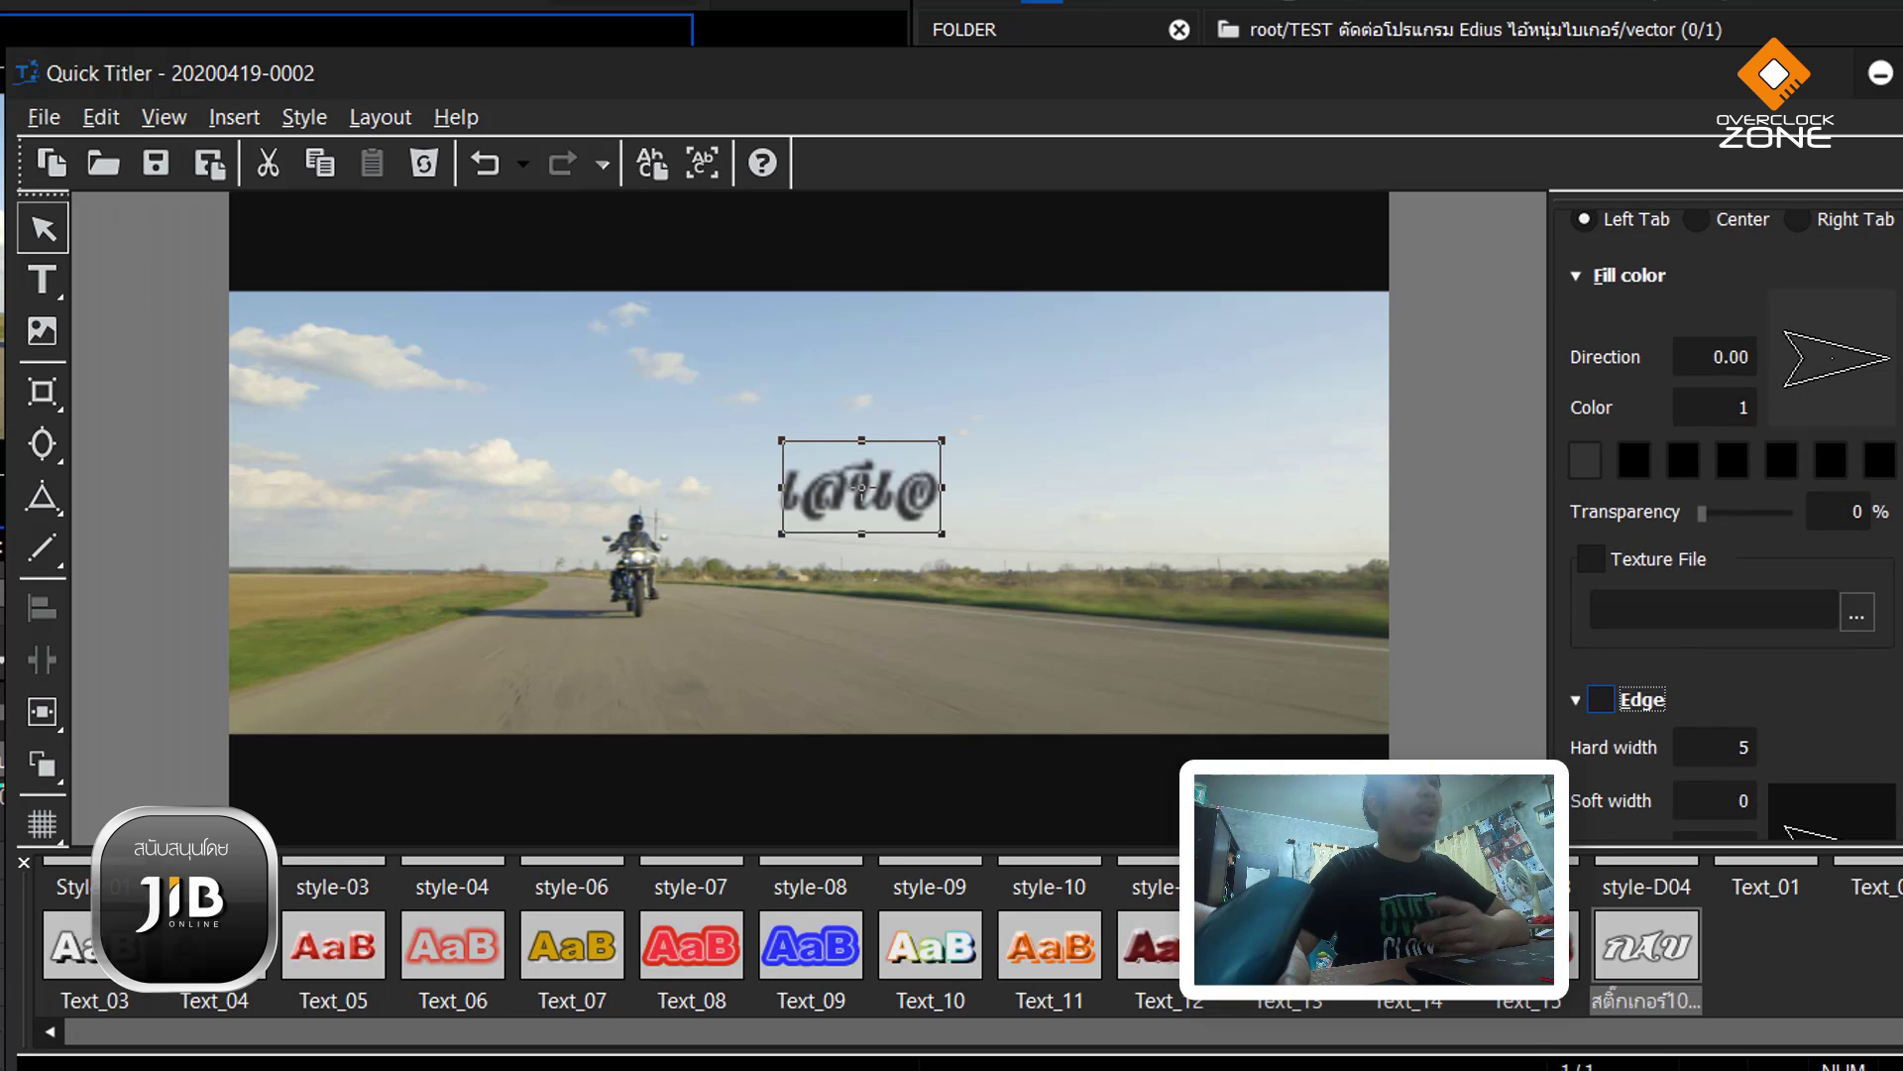
{"action": "scroll", "coordinate": [1725, 515], "scroll_direction": "down", "scroll_amount": 3}
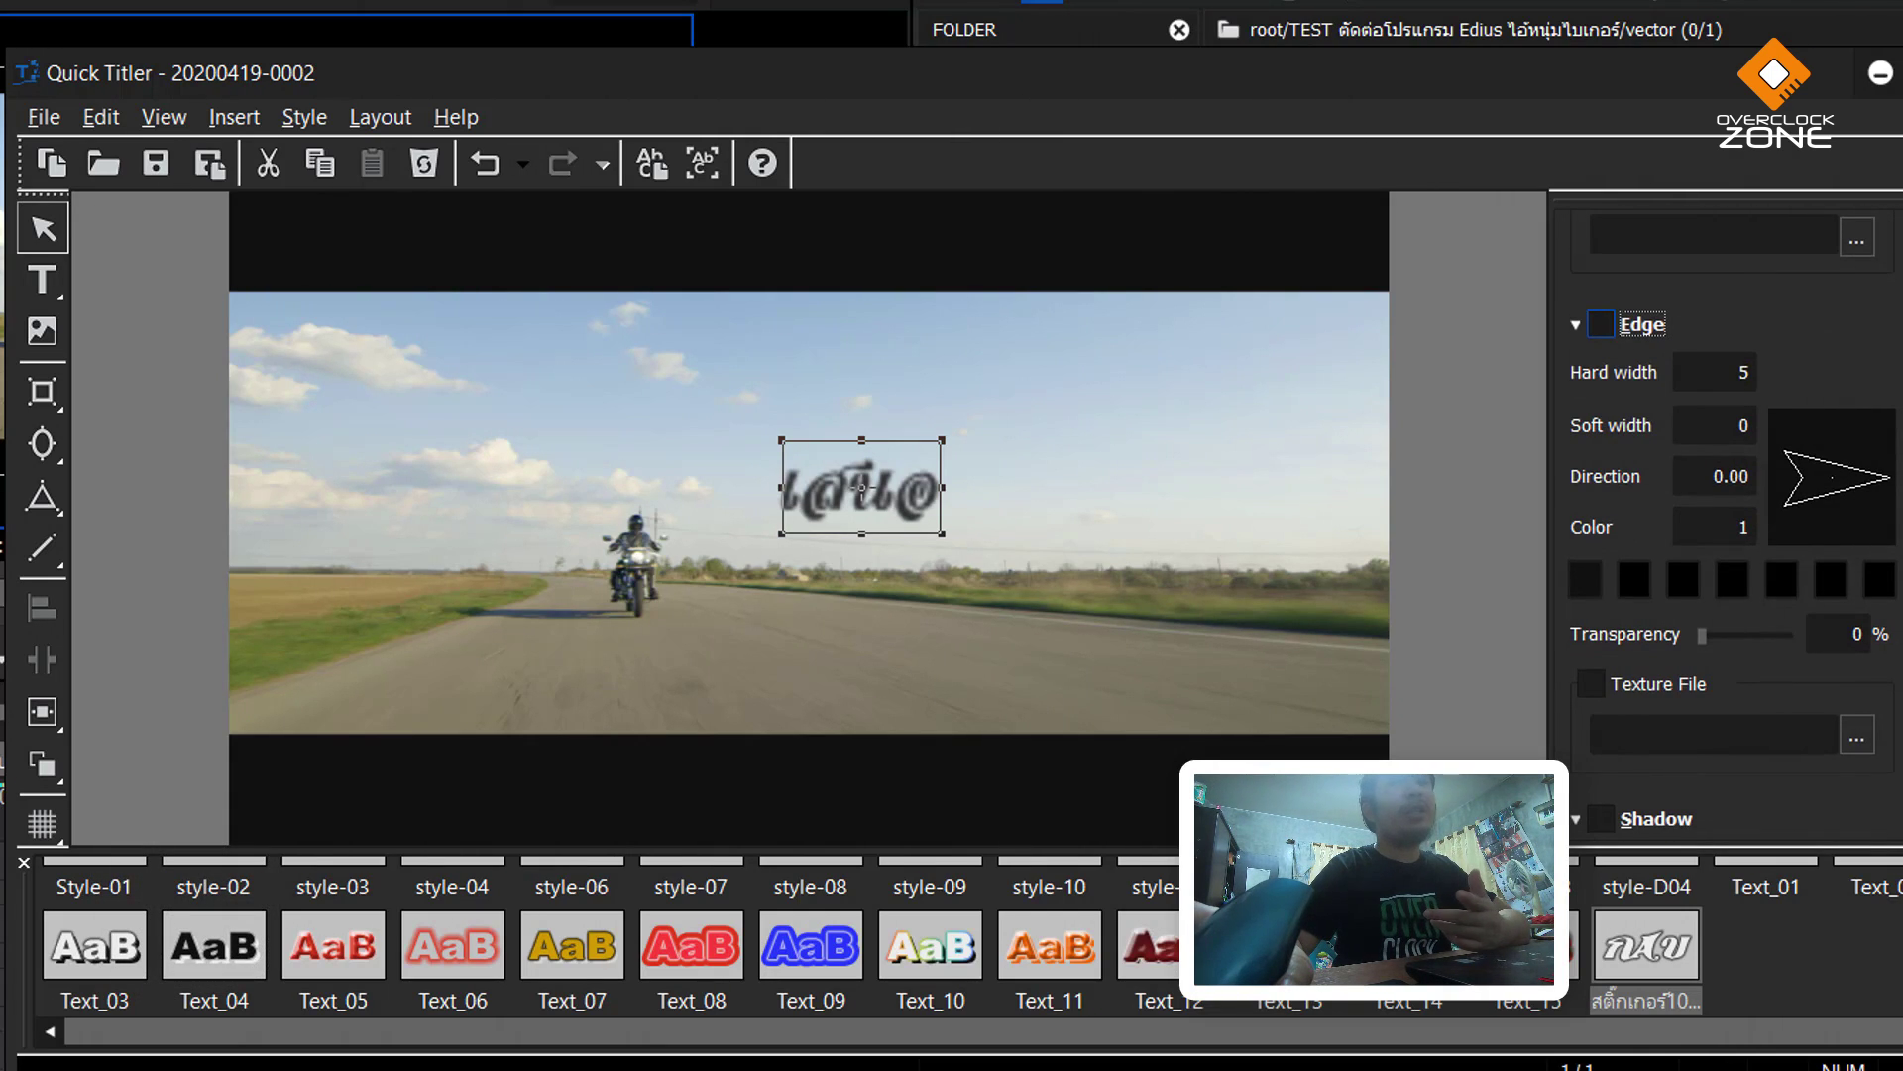
{"action": "scroll", "coordinate": [1724, 525], "scroll_direction": "down", "scroll_amount": 5}
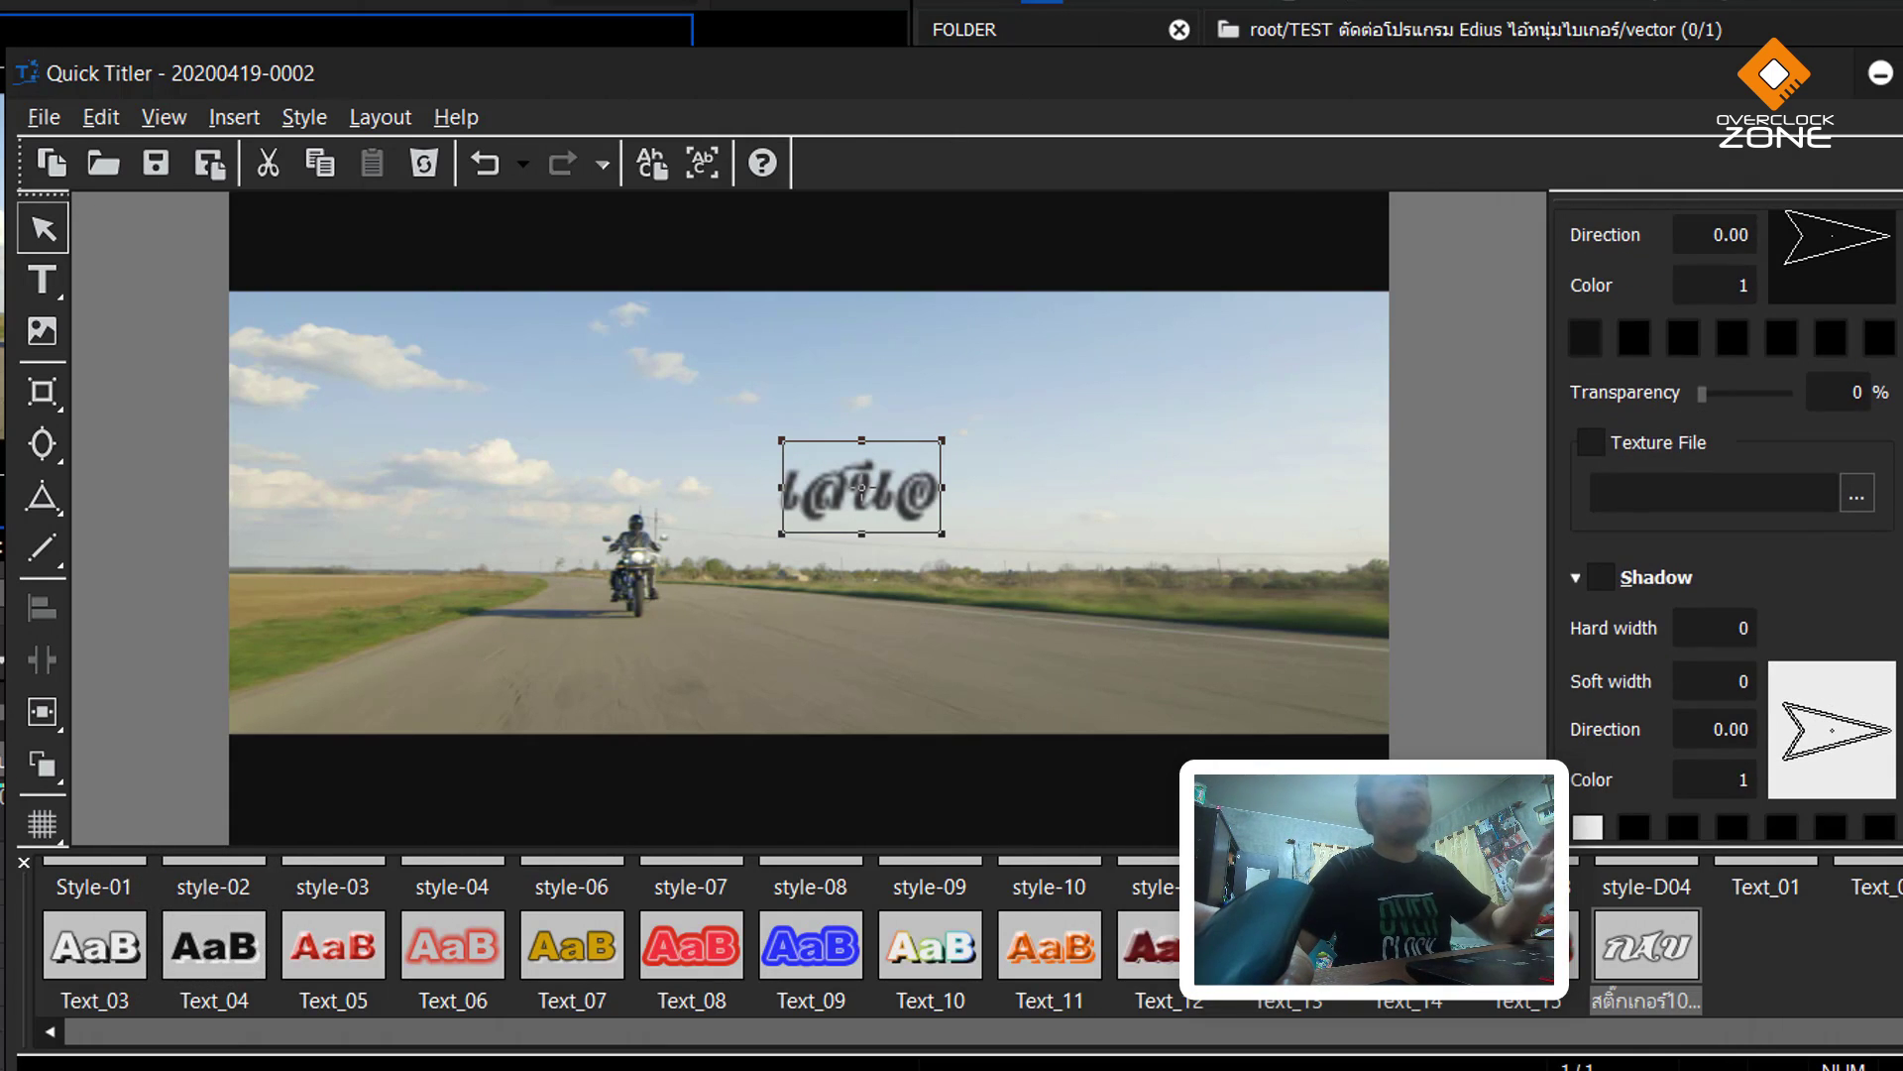
{"action": "scroll", "coordinate": [1732, 525], "scroll_direction": "down", "scroll_amount": 3}
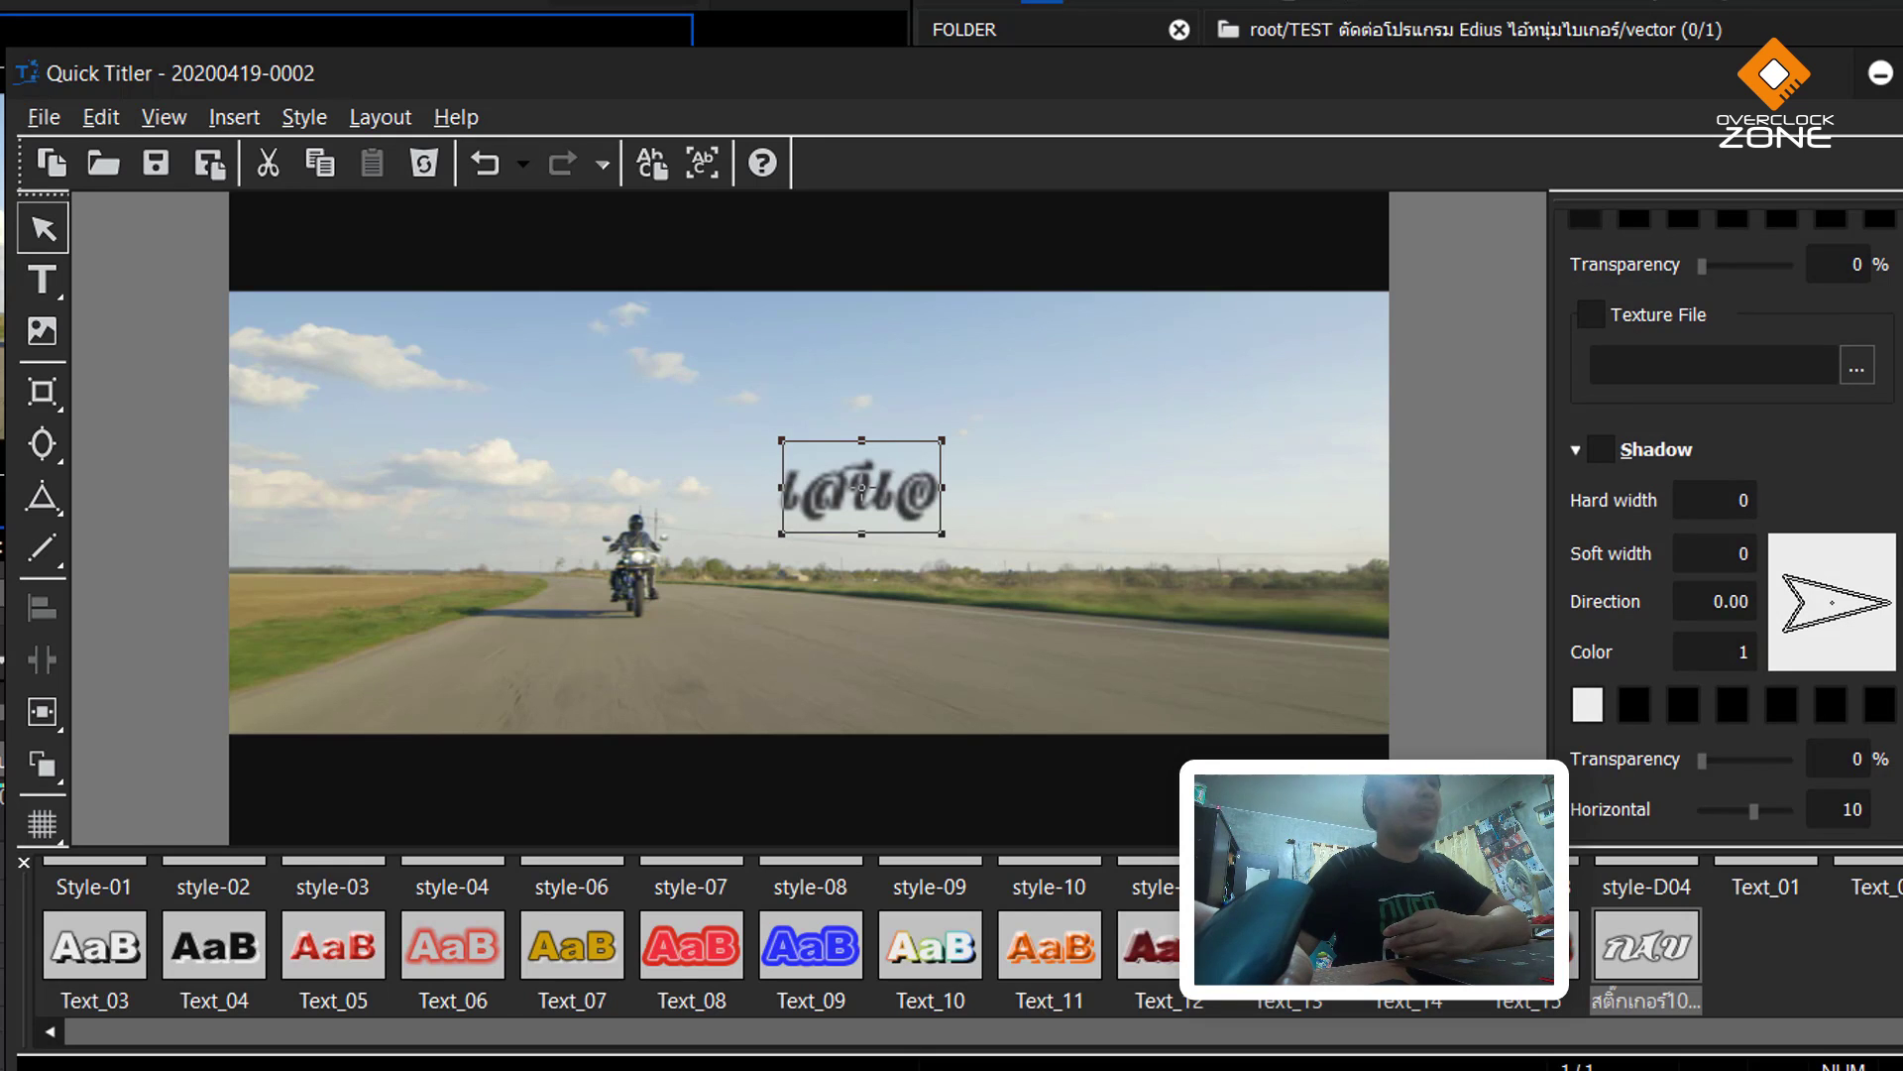
{"action": "scroll", "coordinate": [1732, 525], "scroll_direction": "down", "scroll_amount": 4}
{"action": "scroll", "coordinate": [1732, 525], "scroll_direction": "up", "scroll_amount": 12}
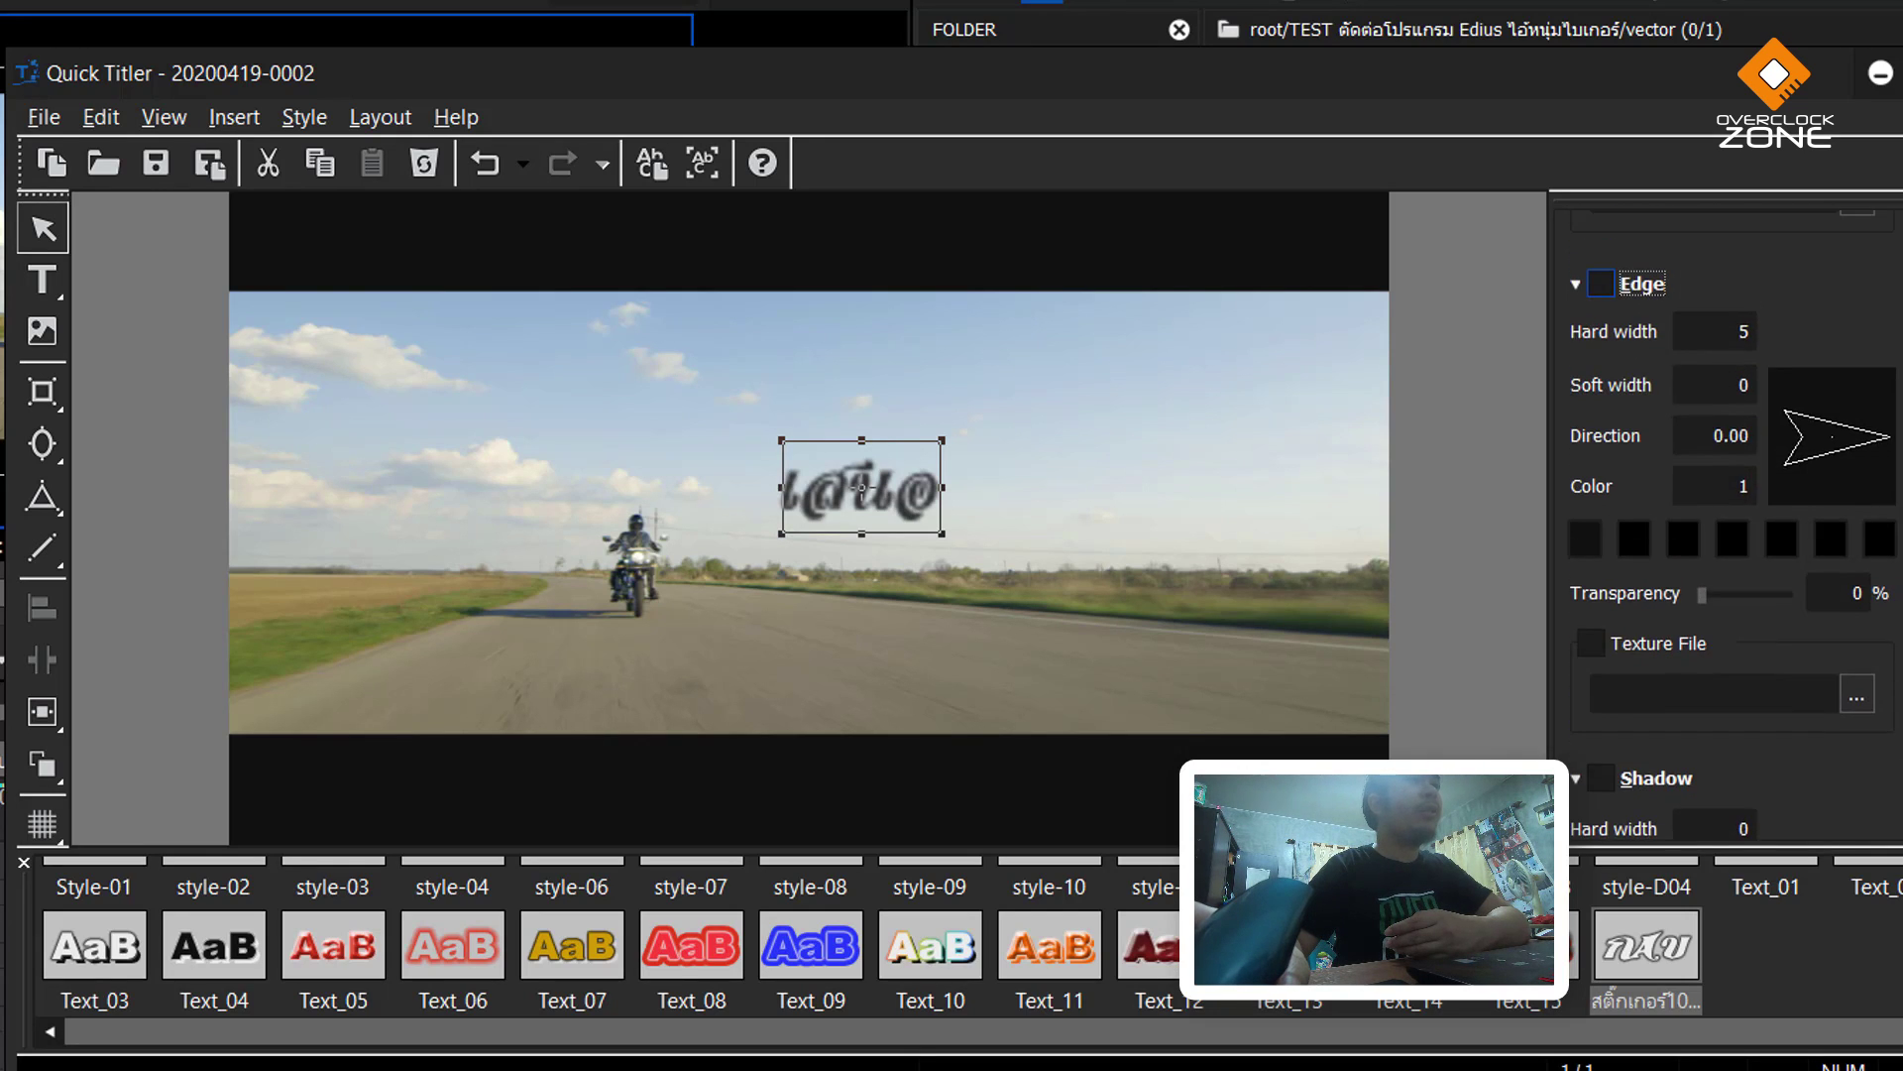
{"action": "scroll", "coordinate": [1732, 525], "scroll_direction": "up", "scroll_amount": 10}
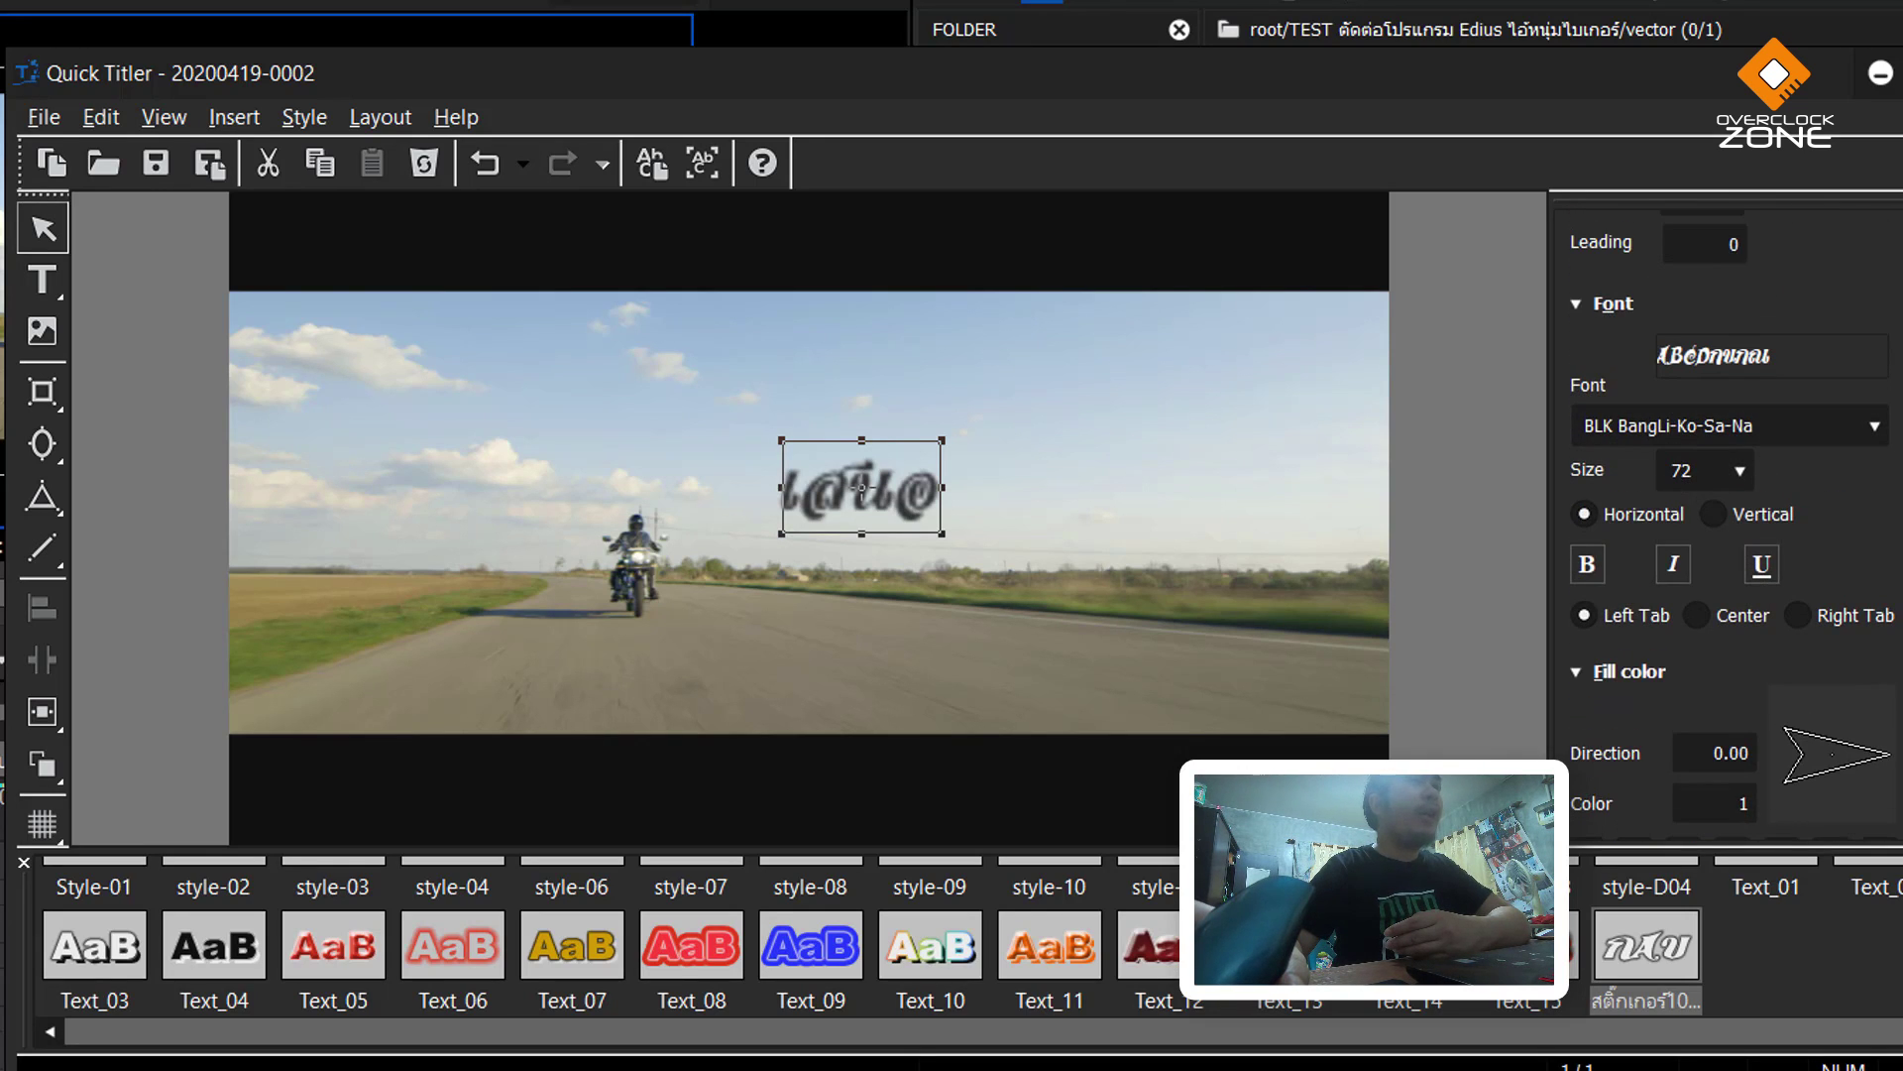
{"action": "left_click", "coordinate": [1742, 422]}
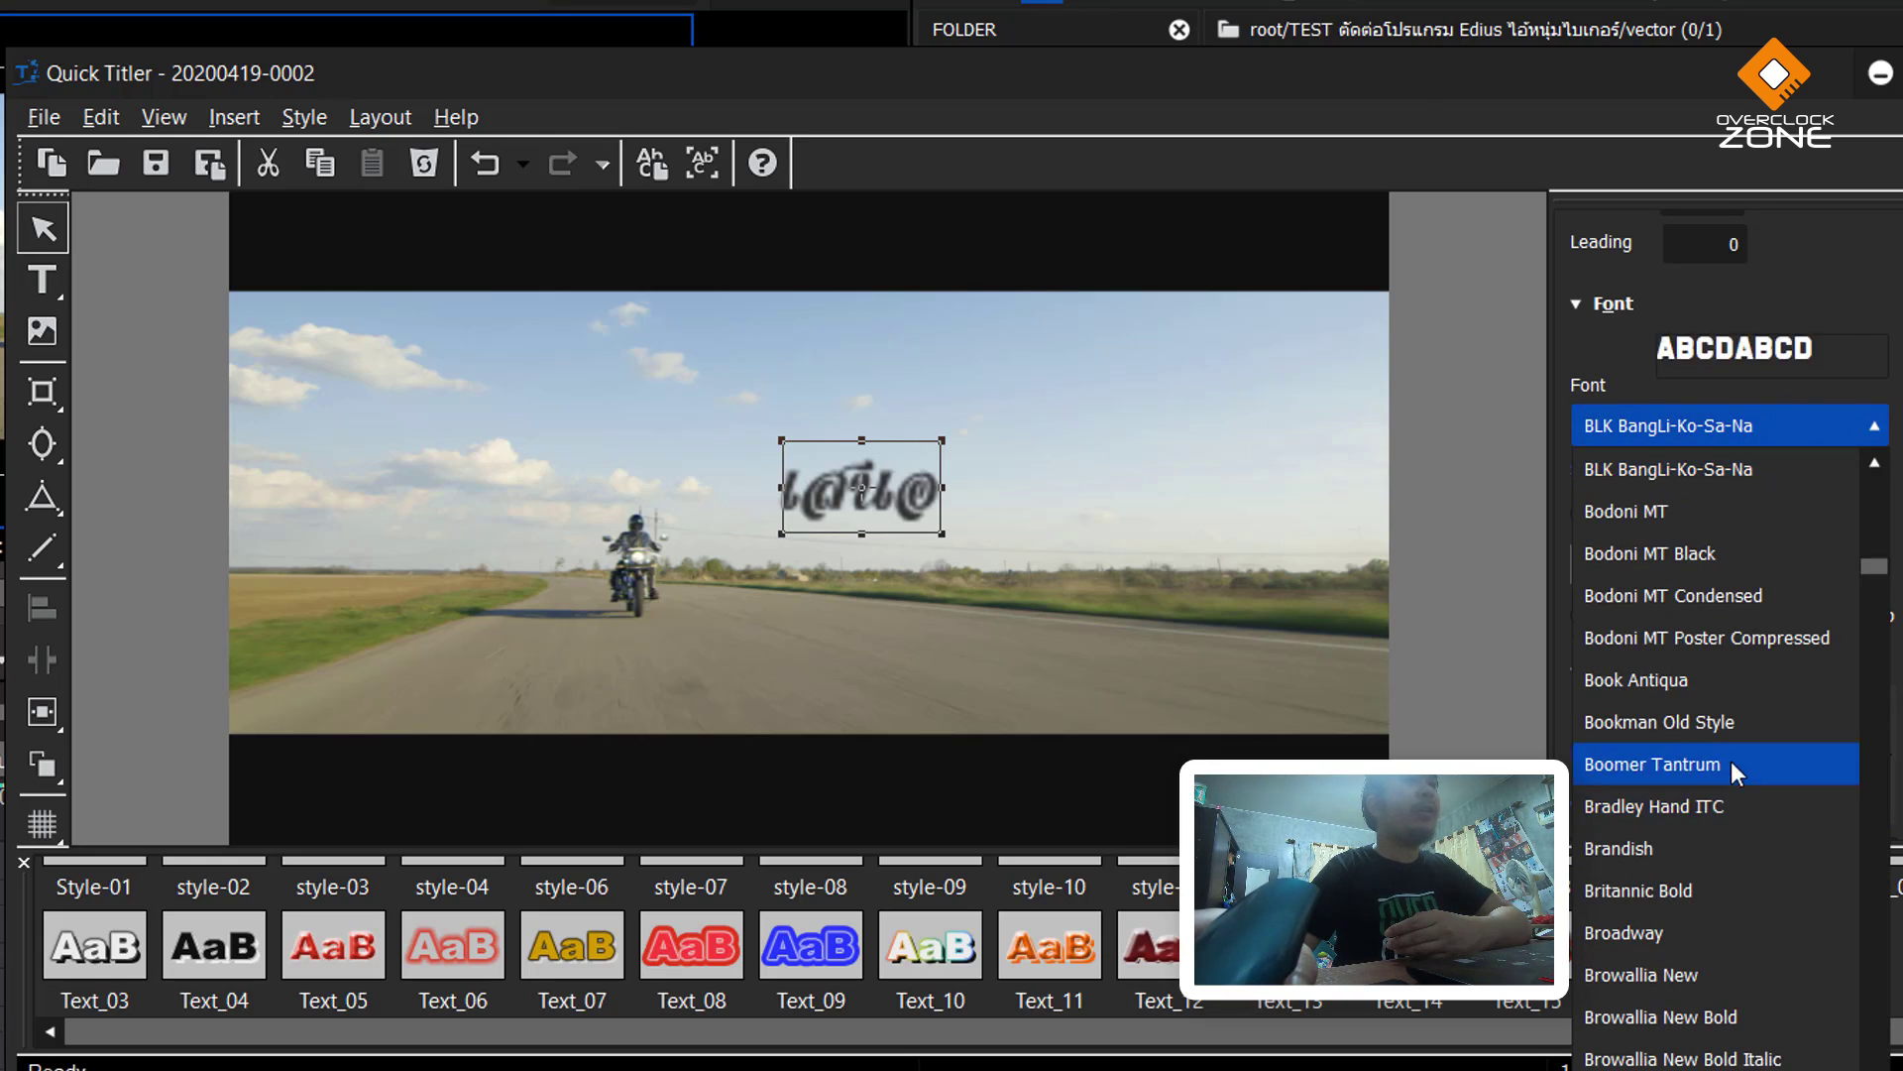
{"action": "scroll", "coordinate": [1716, 843], "scroll_direction": "down", "scroll_amount": 10}
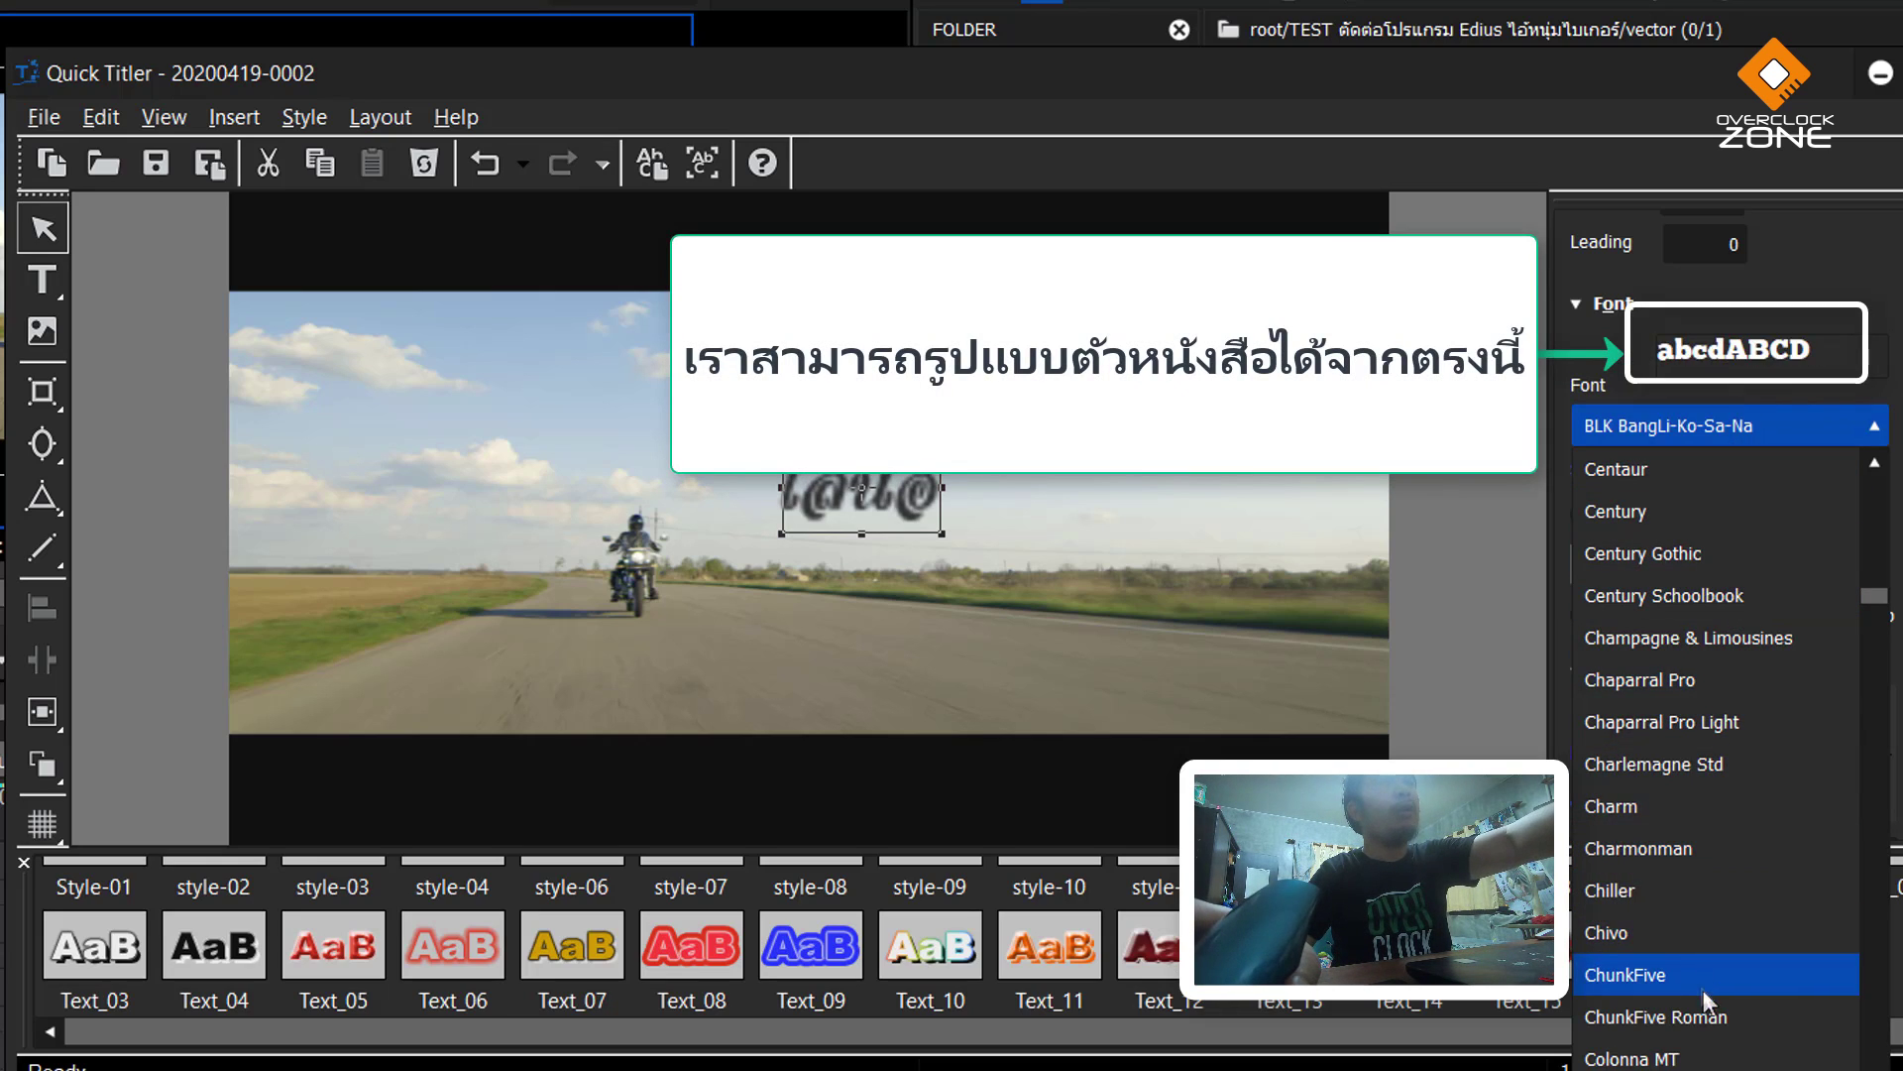
{"action": "key", "text": "Escape"}
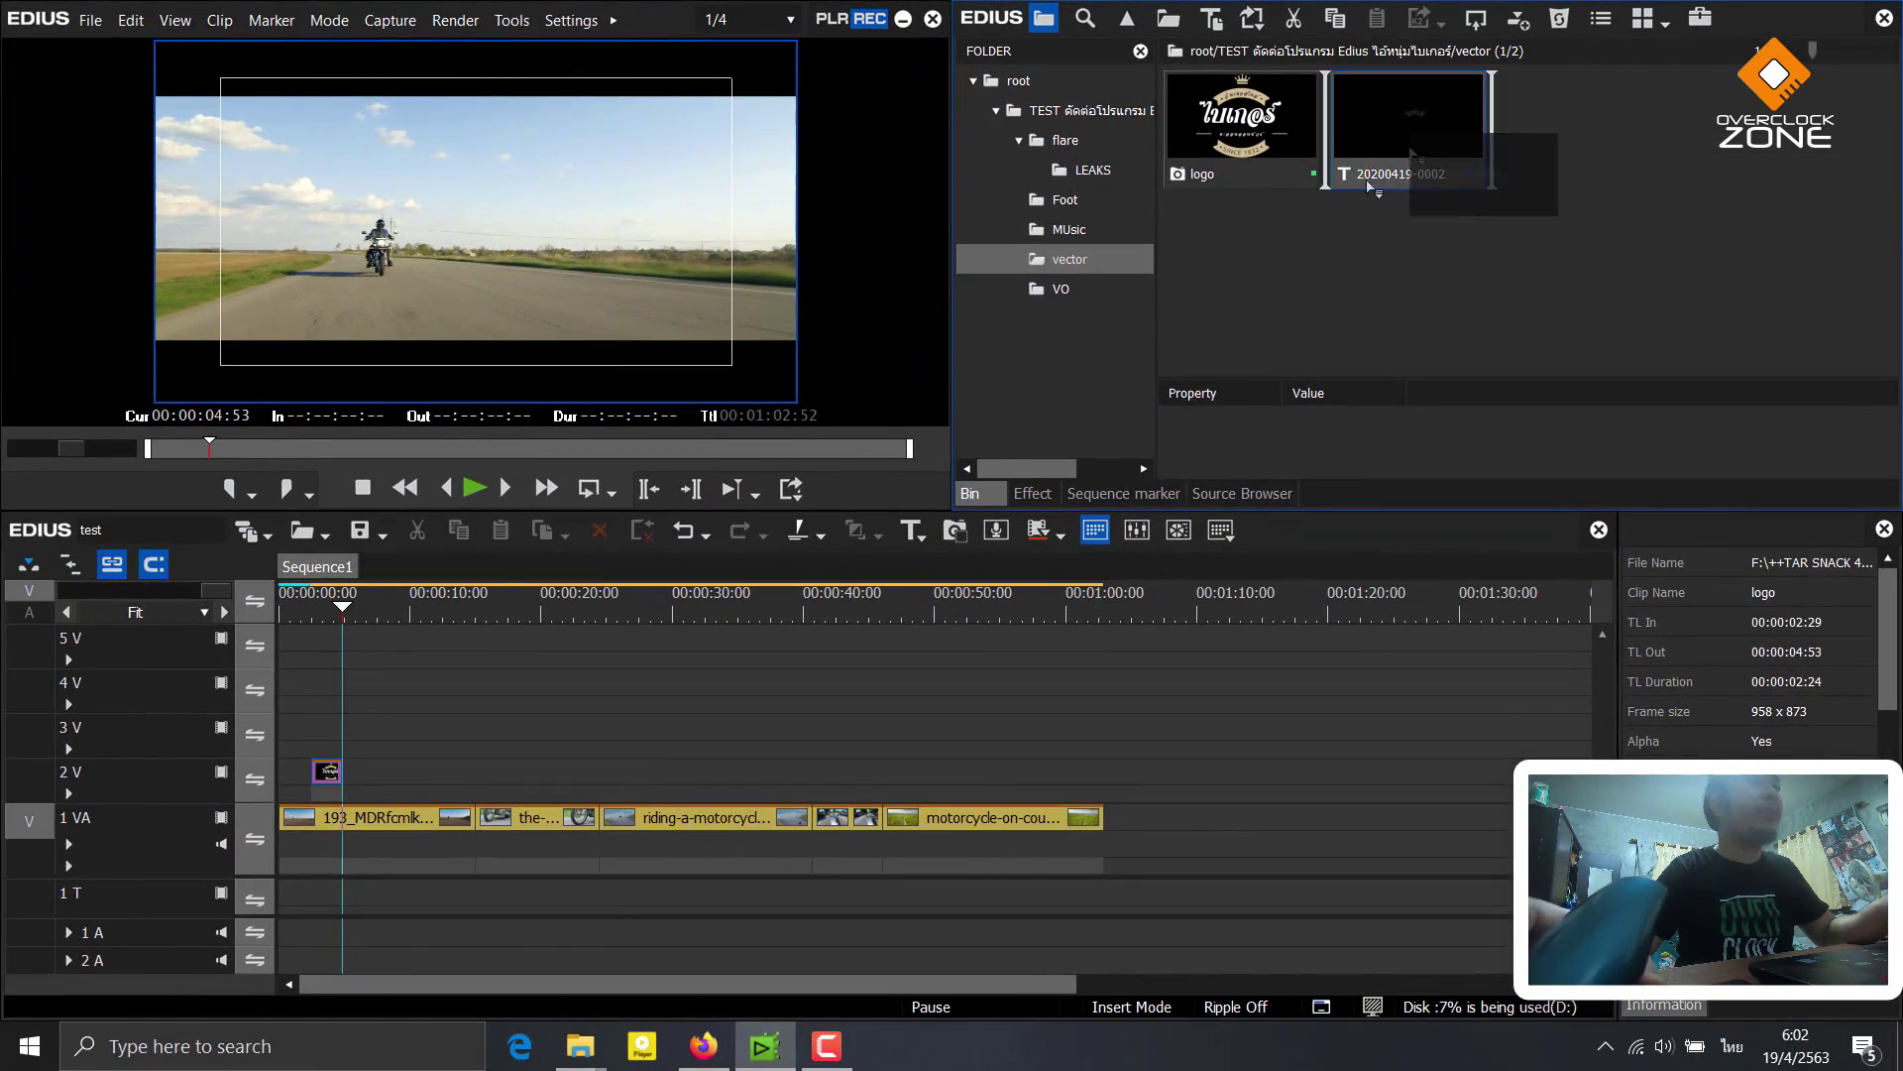
{"action": "left_click_drag", "start_coordinate": [1407, 129], "coordinate": [347, 786]}
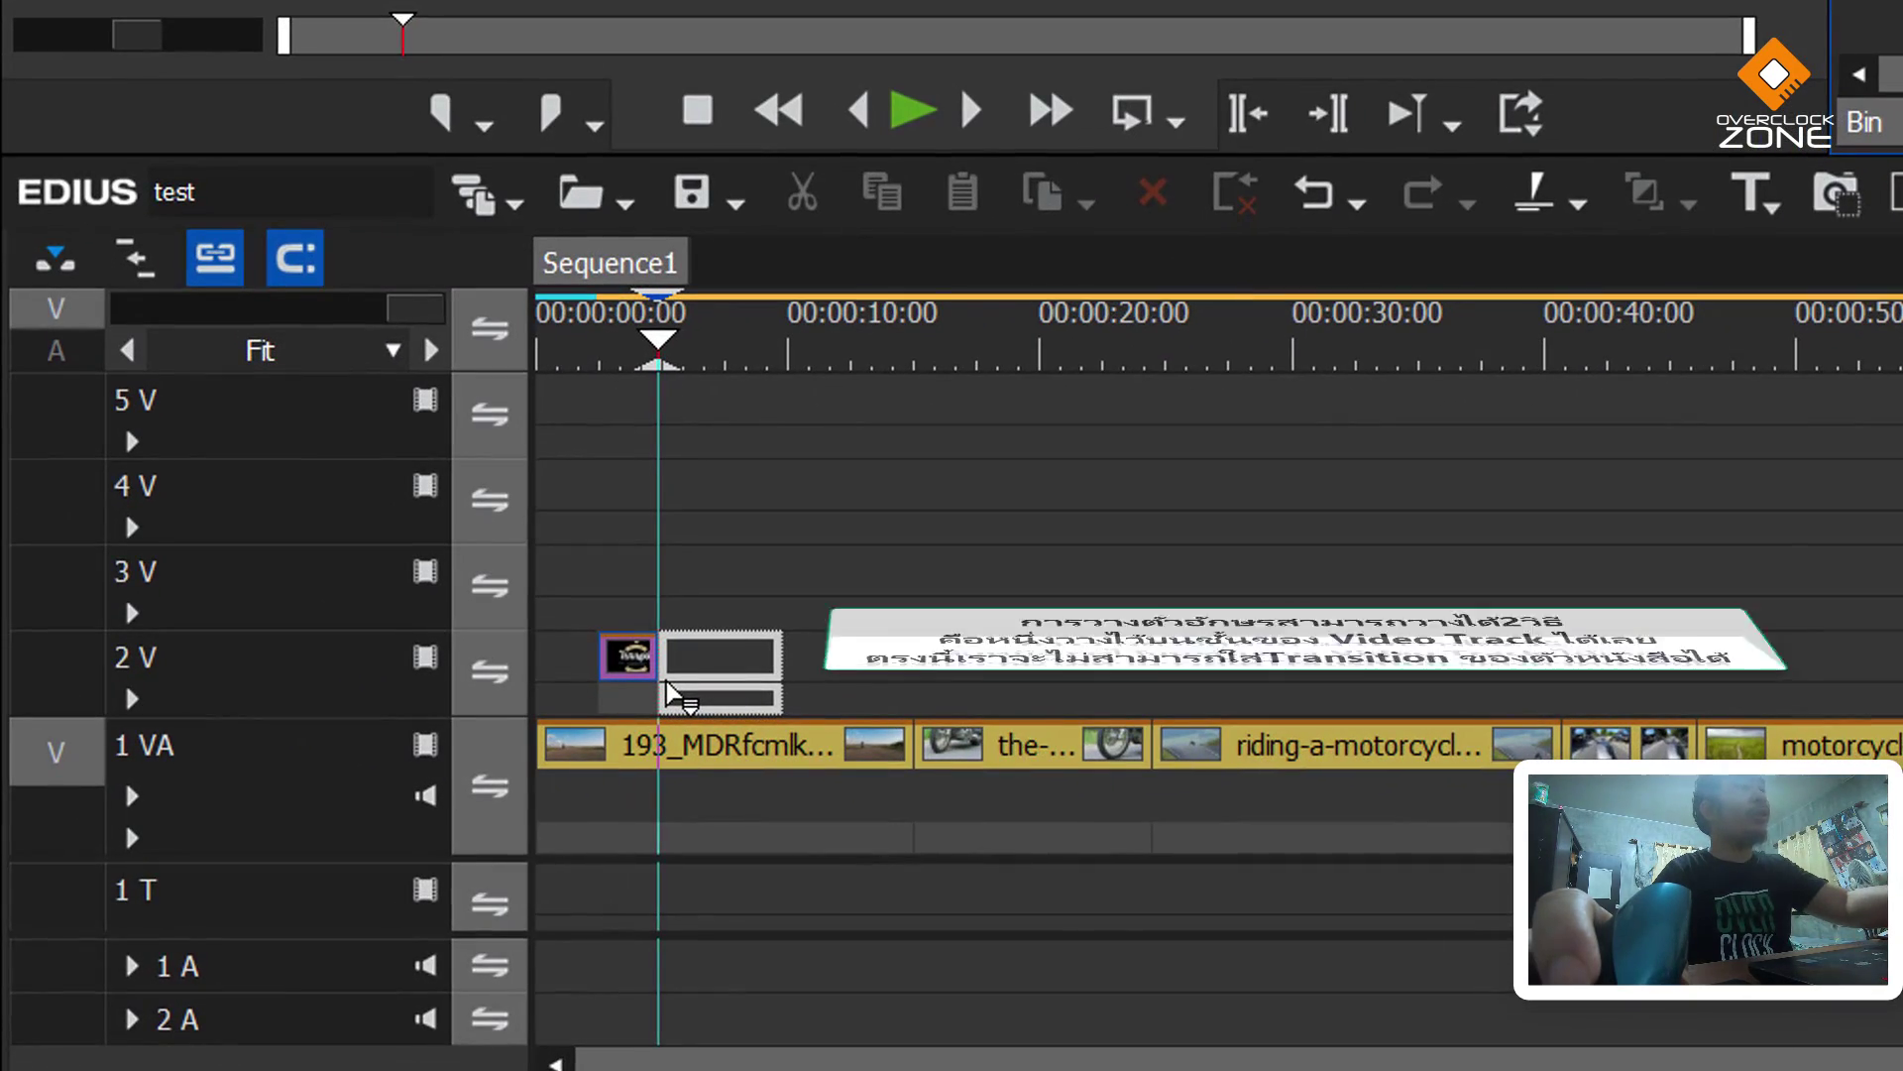
{"action": "mouse_move", "coordinate": [667, 684]}
{"action": "left_mouse_down"}
{"action": "mouse_move", "coordinate": [686, 922]}
{"action": "mouse_move", "coordinate": [684, 684]}
{"action": "left_mouse_up"}
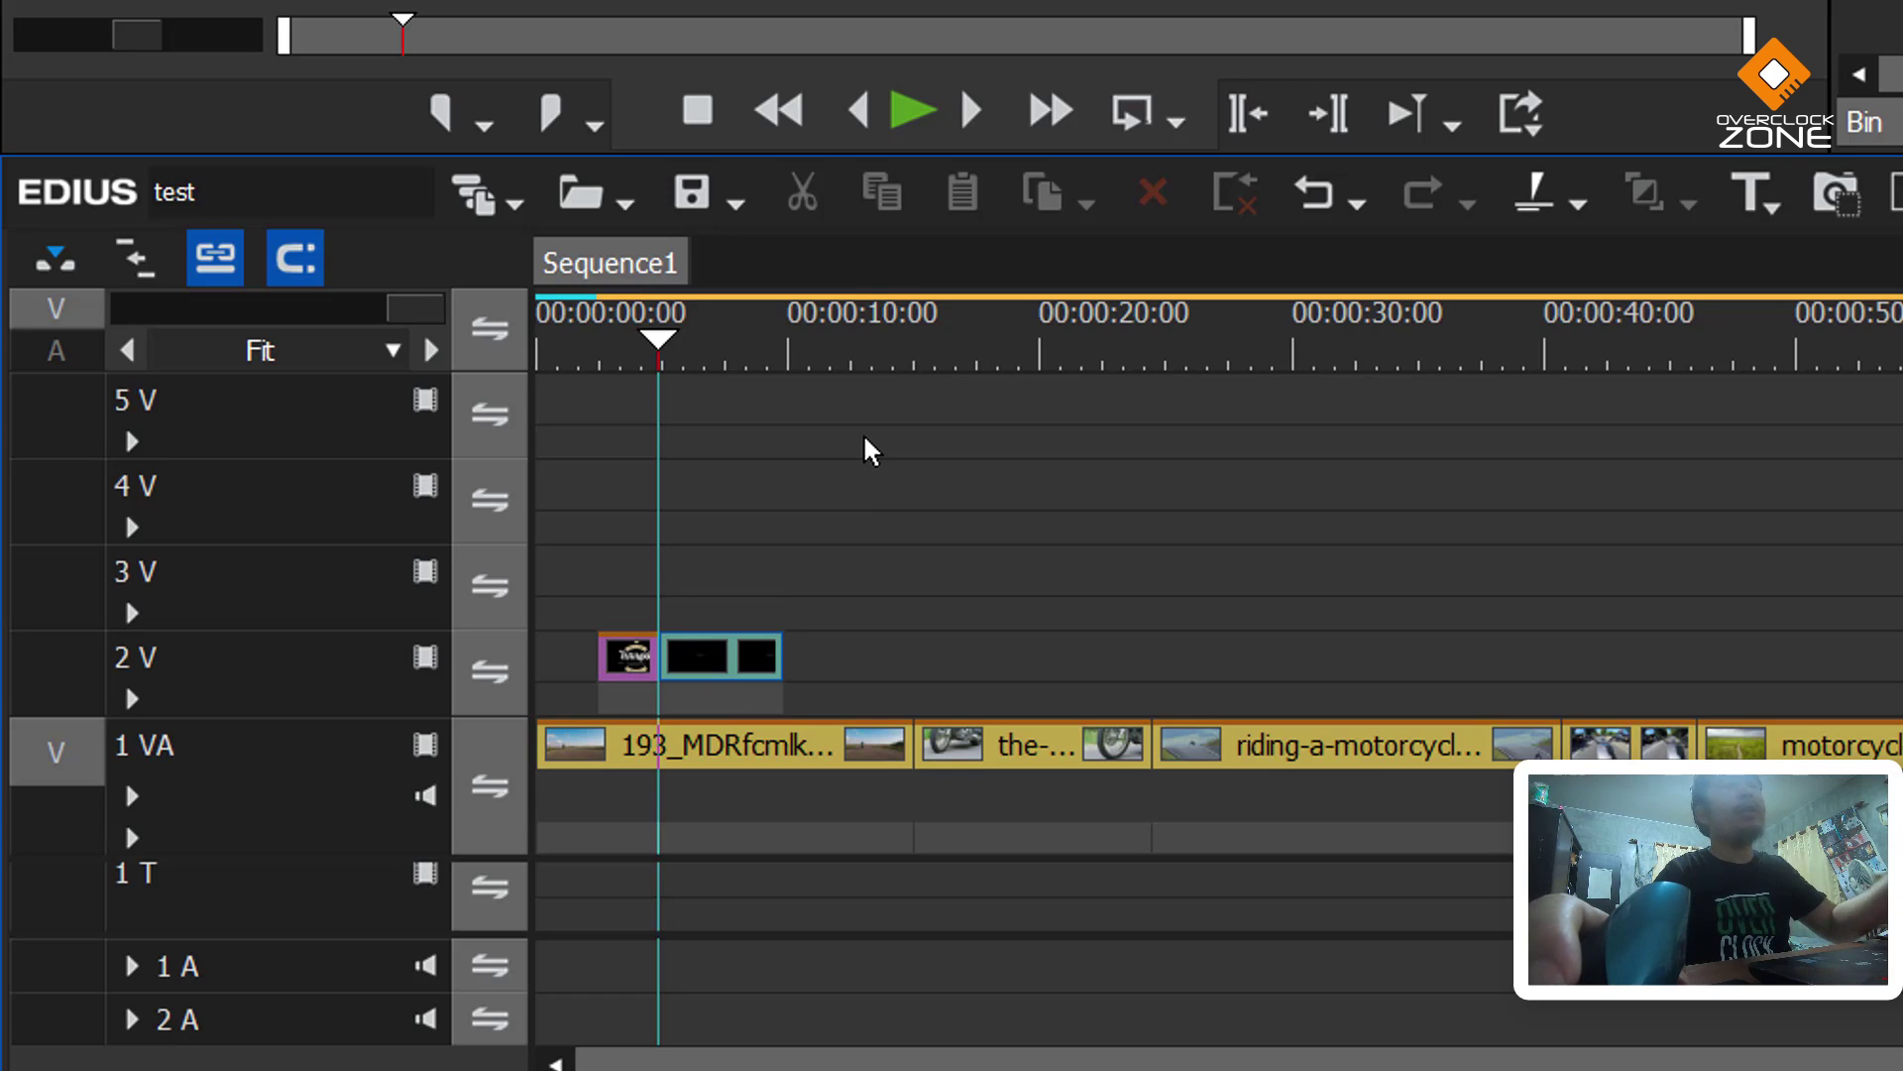
Undo the title's placement on 2 V and place the title clip on the 1 T track at the logo clip's end
{"action": "key", "text": "ctrl+z"}
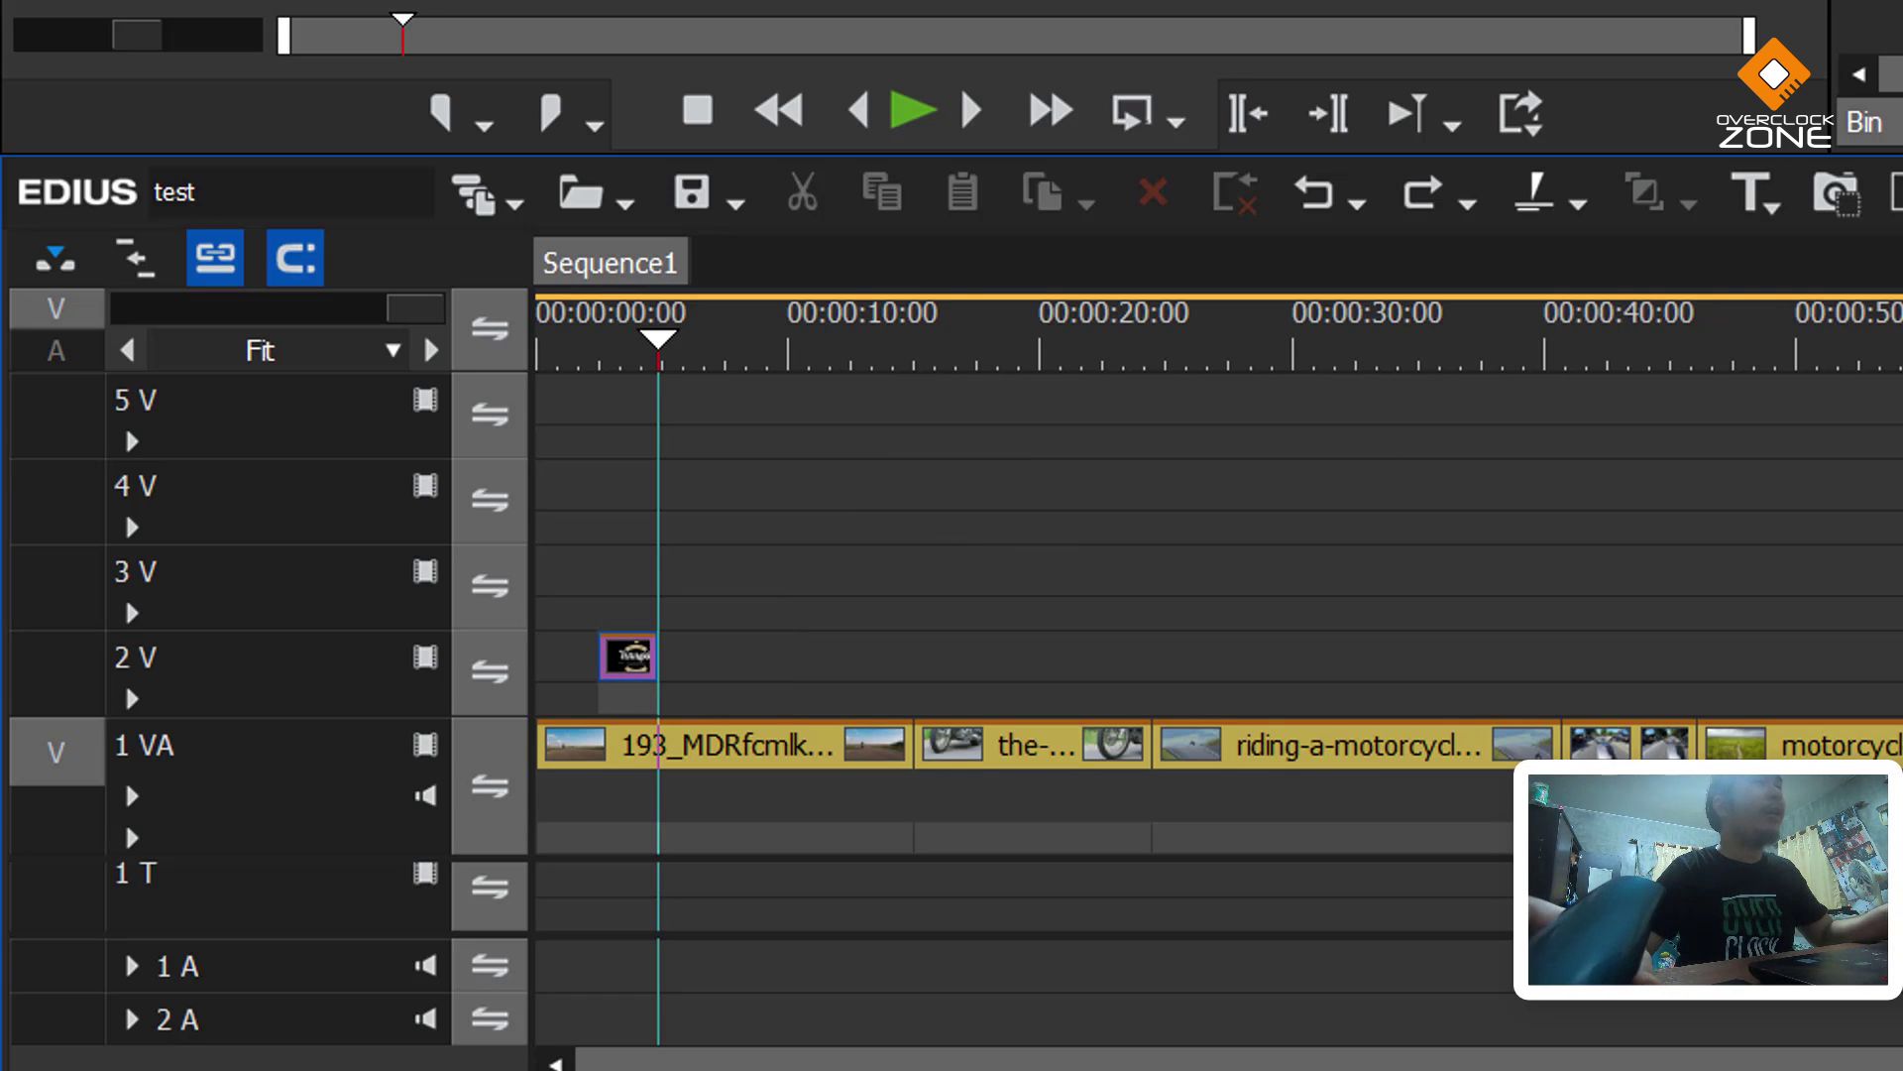
{"action": "left_click_drag", "start_coordinate": [892, 674], "coordinate": [666, 883]}
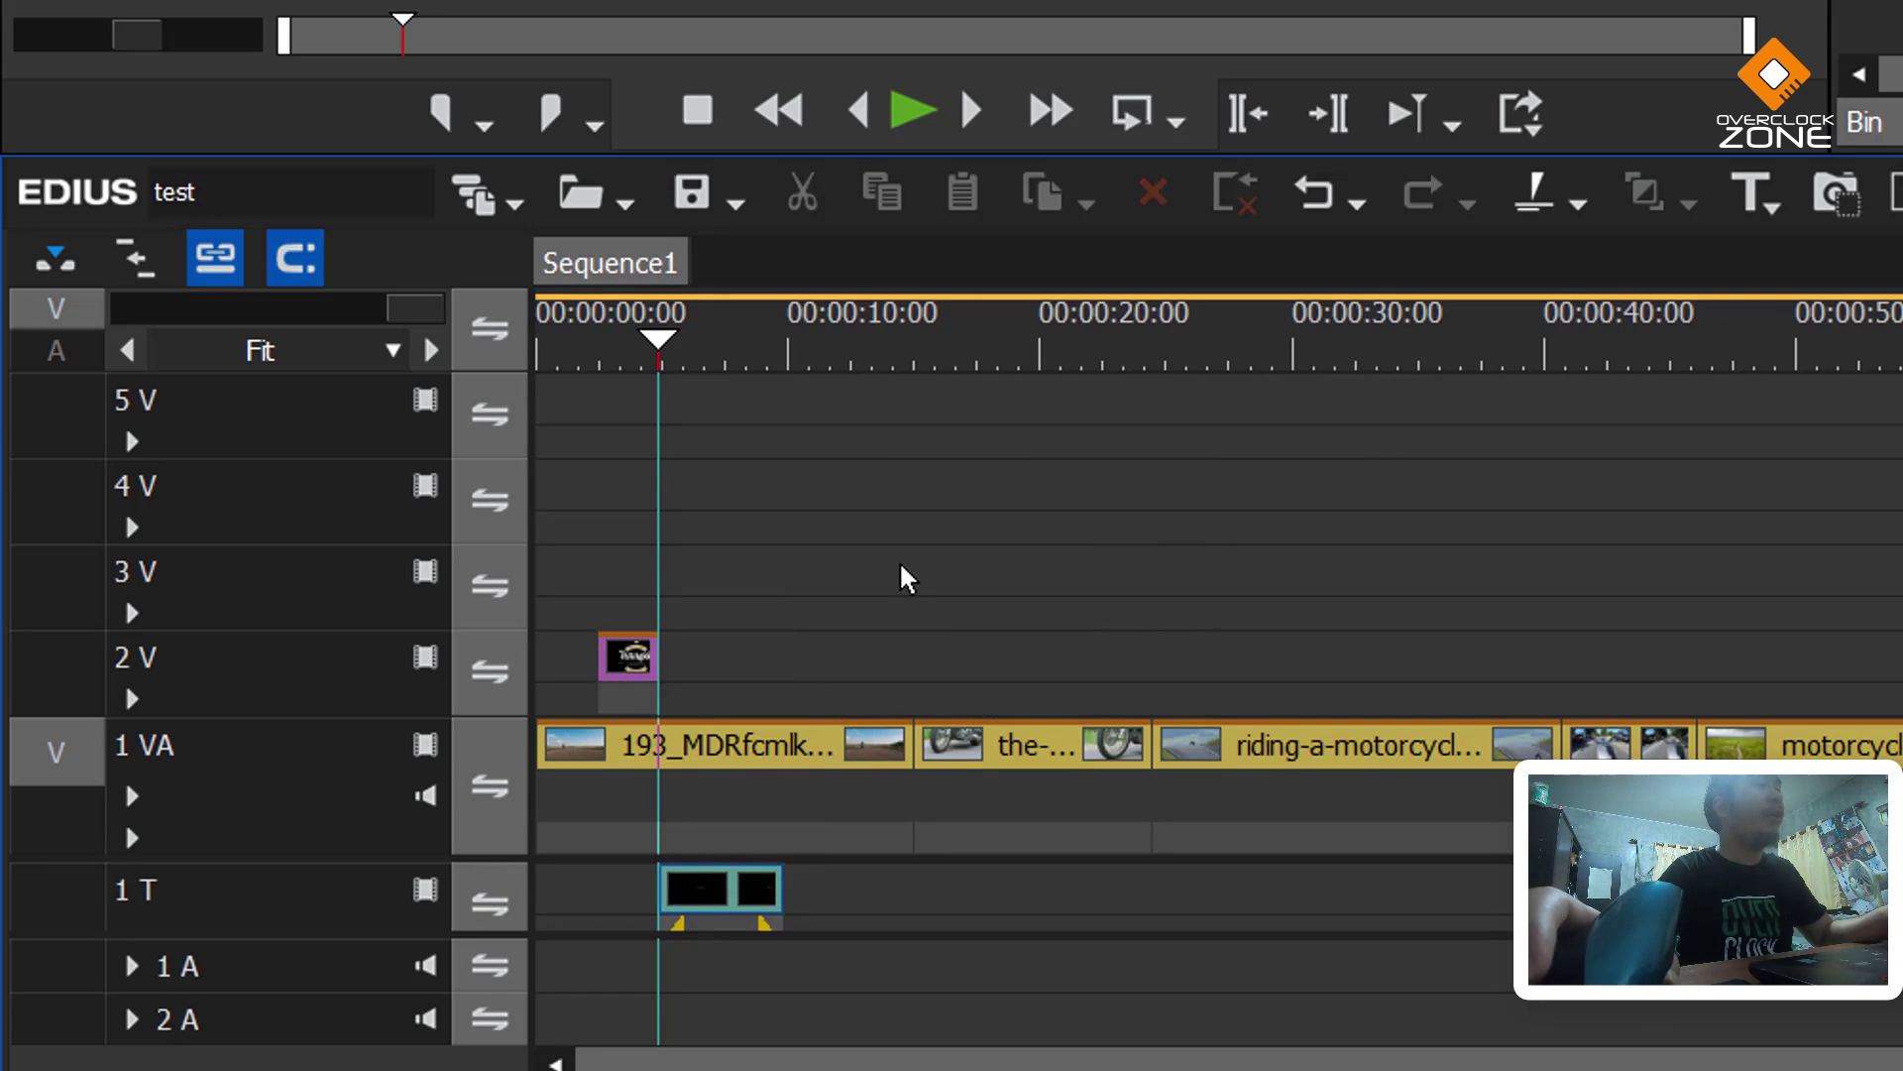
{"action": "key", "text": "space"}
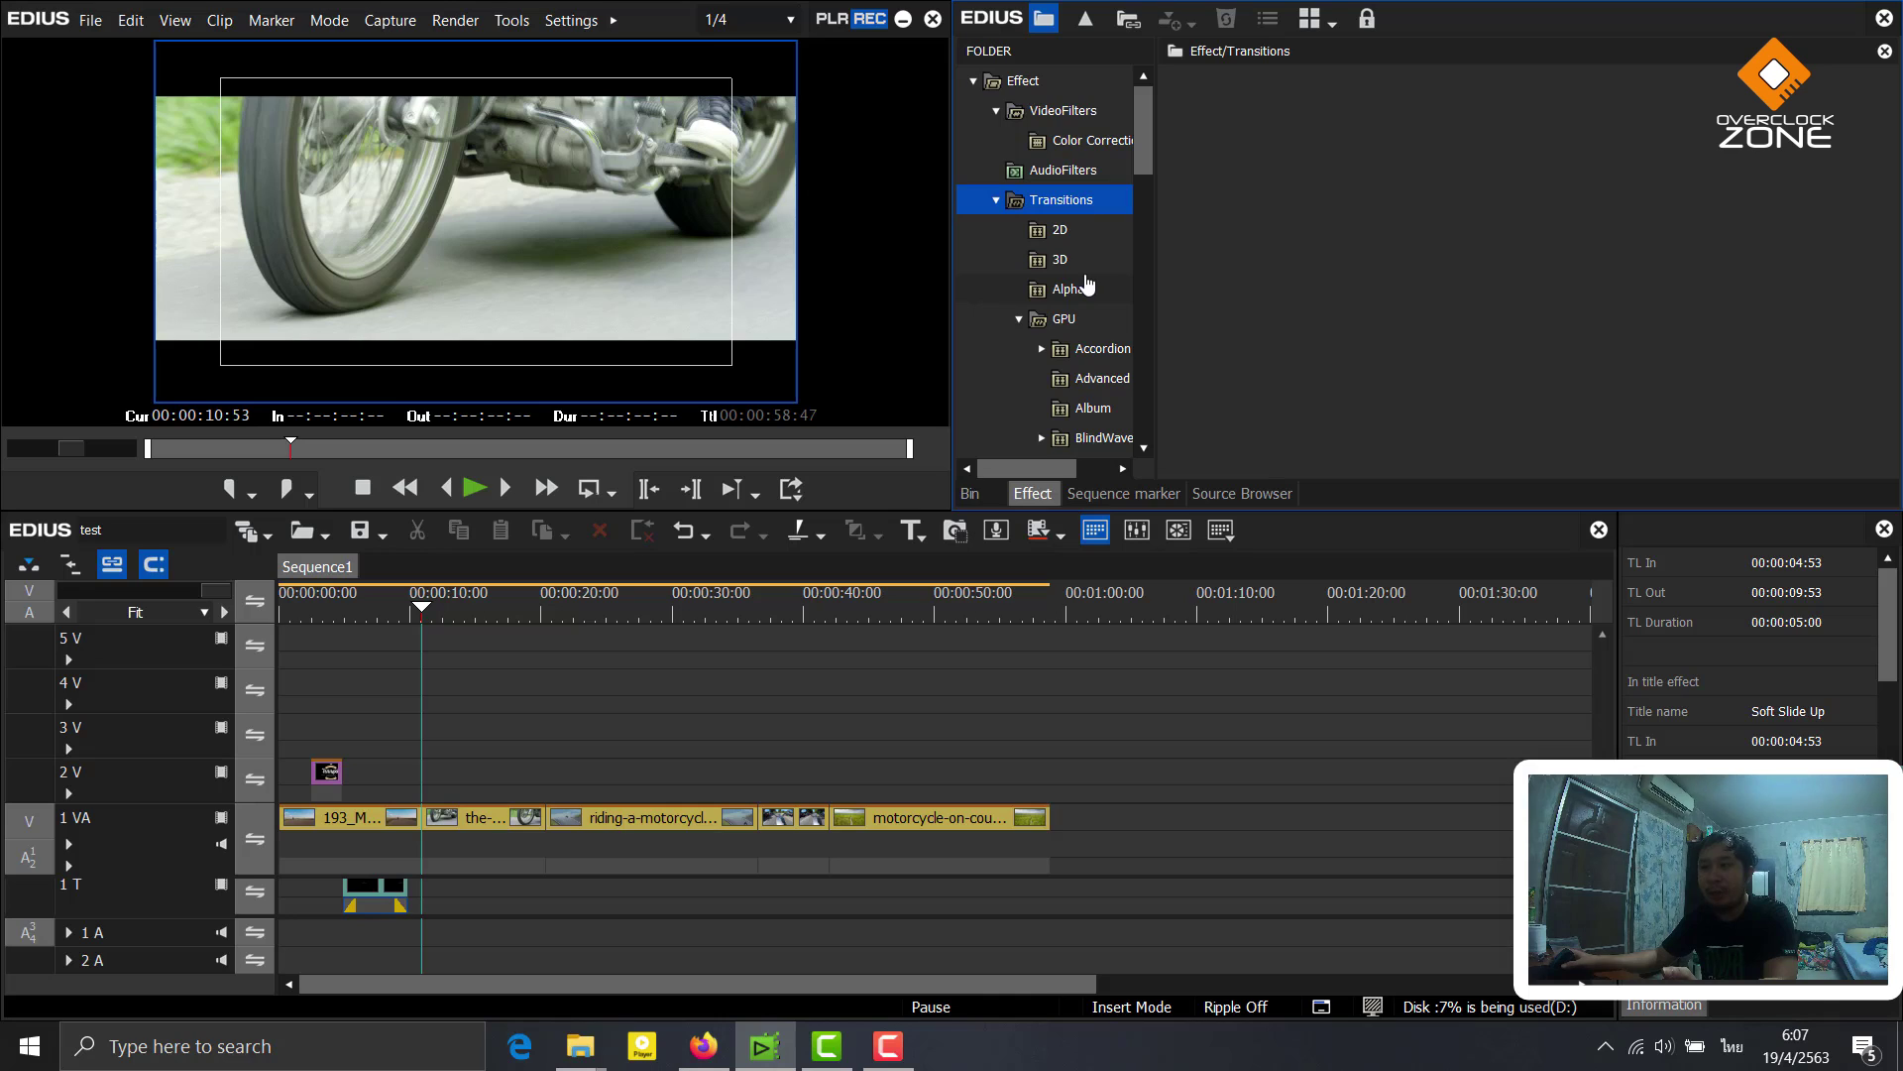
Apply the Alpha Custom Map transition at the cut between the first and second clips on the 1 VA track
{"action": "scroll", "coordinate": [1101, 353], "scroll_direction": "down", "scroll_amount": 3}
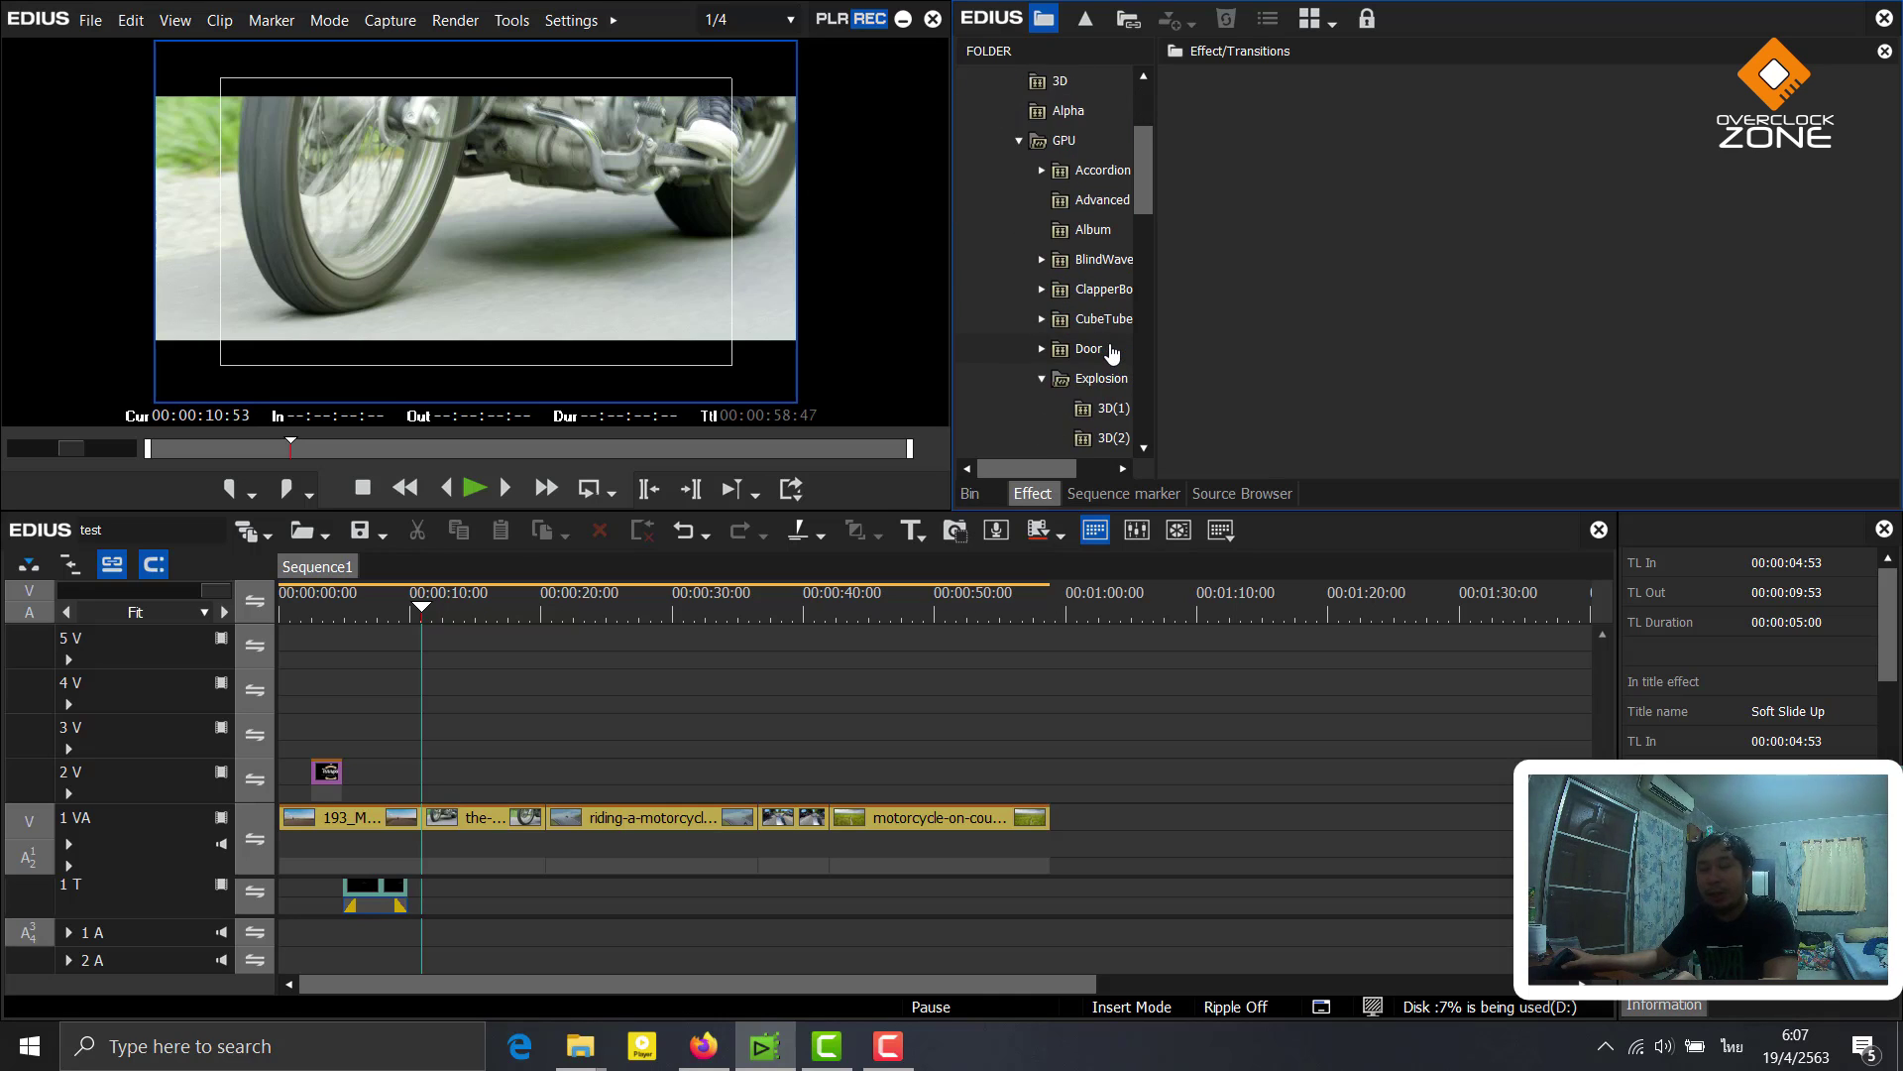
{"action": "scroll", "coordinate": [1099, 327], "scroll_direction": "up", "scroll_amount": 3}
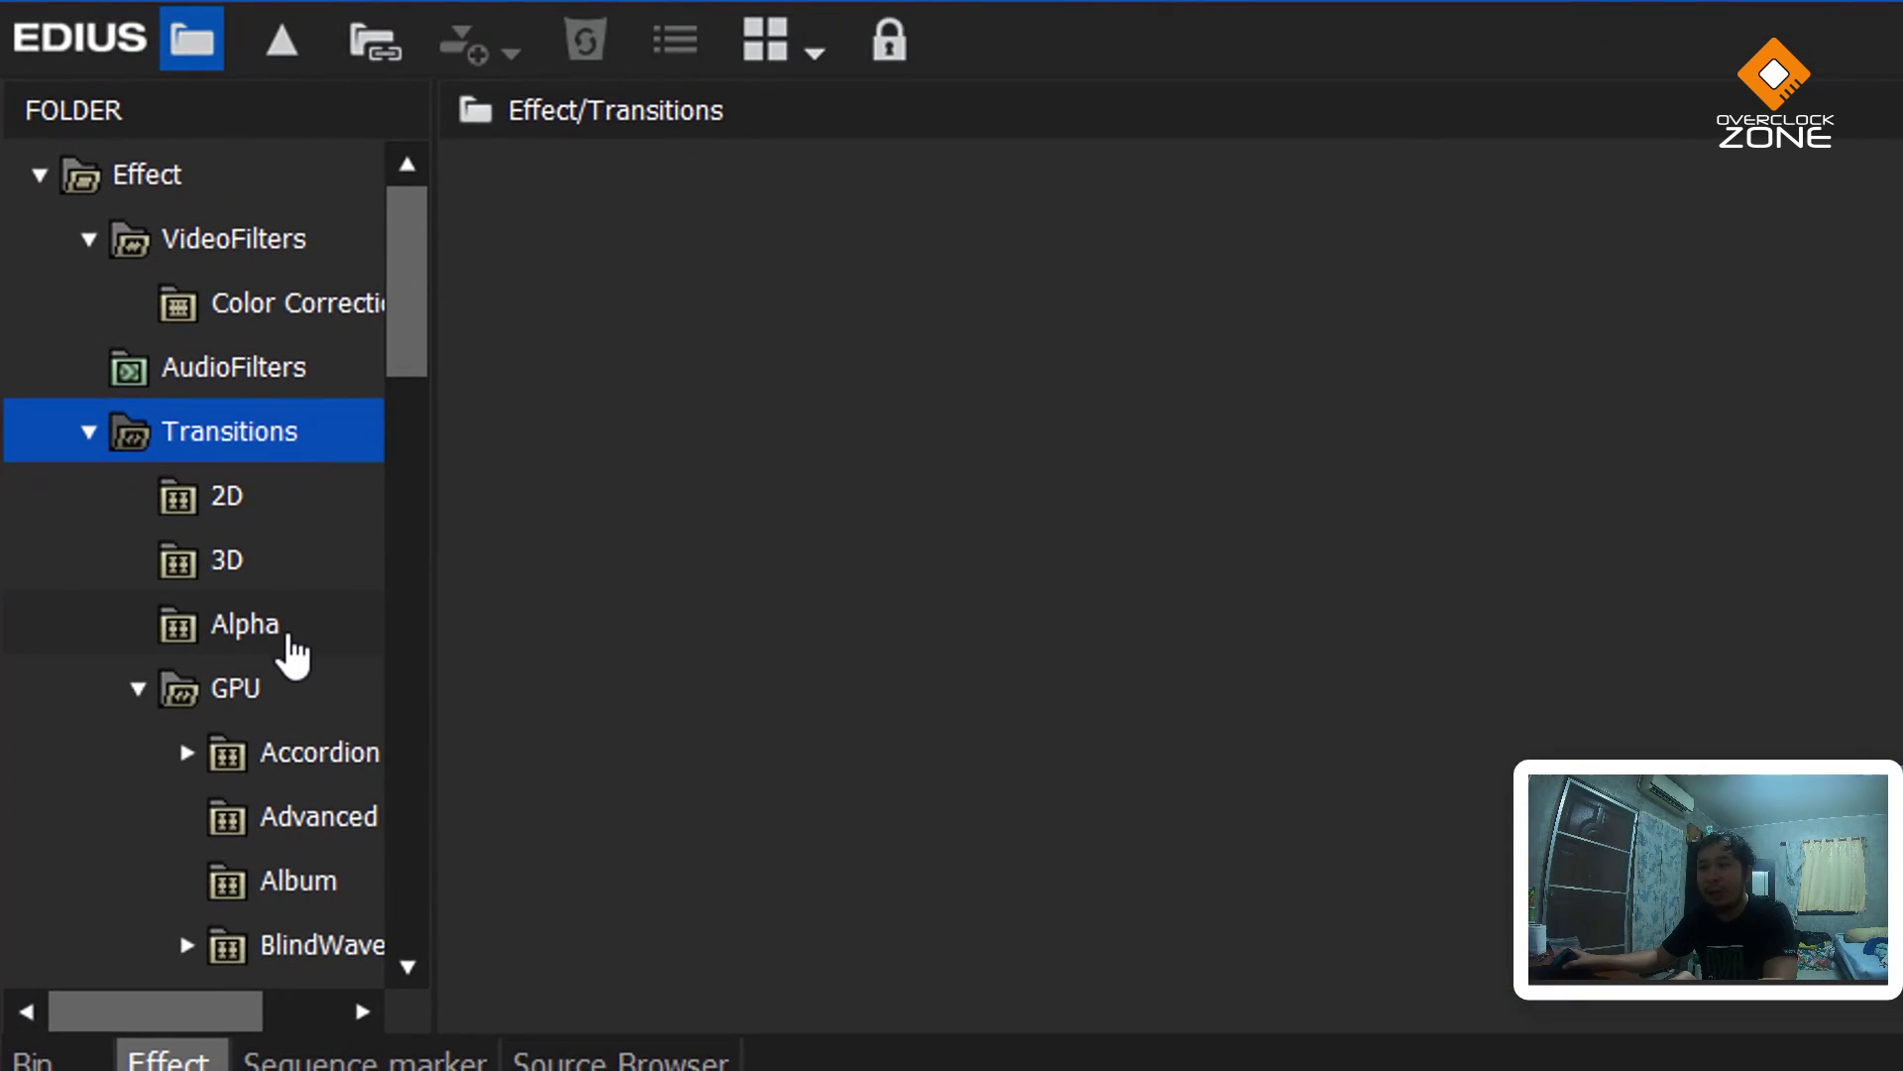
{"action": "left_click", "coordinate": [654, 474]}
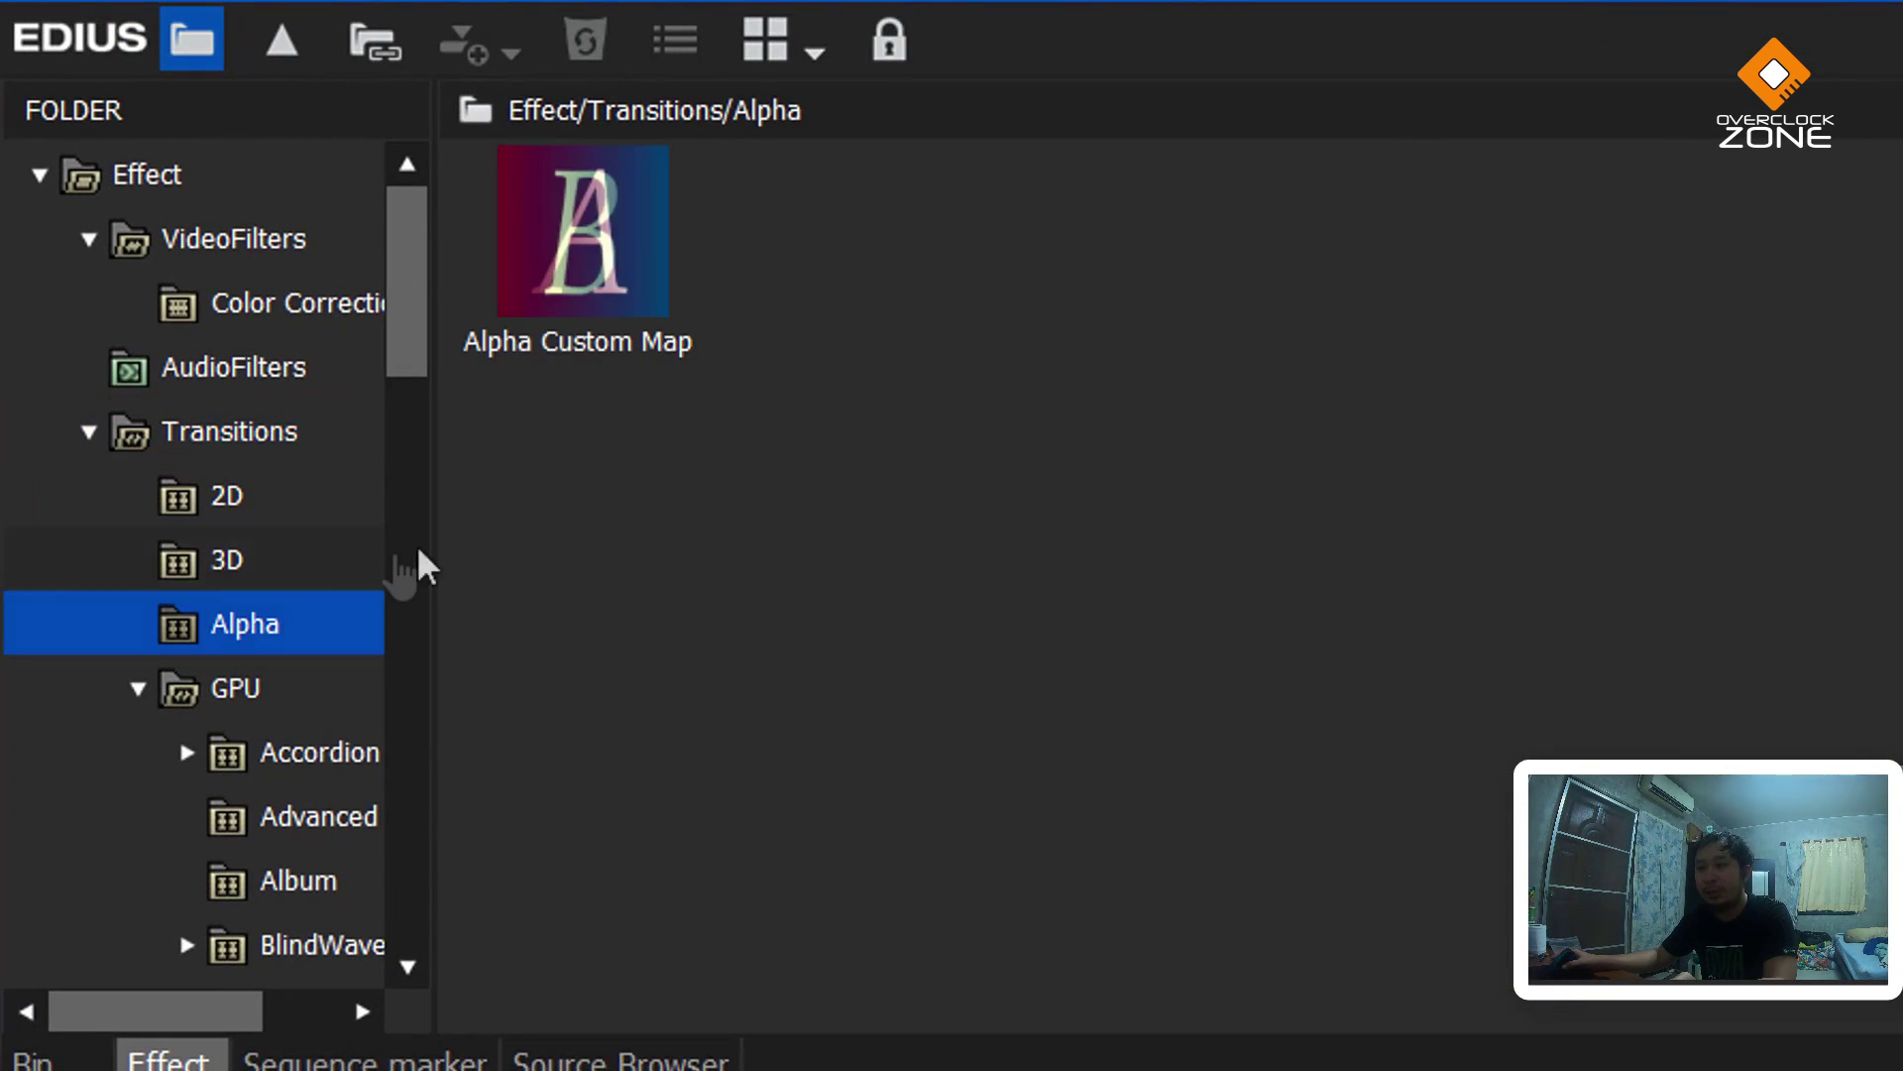
{"action": "left_click", "coordinate": [571, 260]}
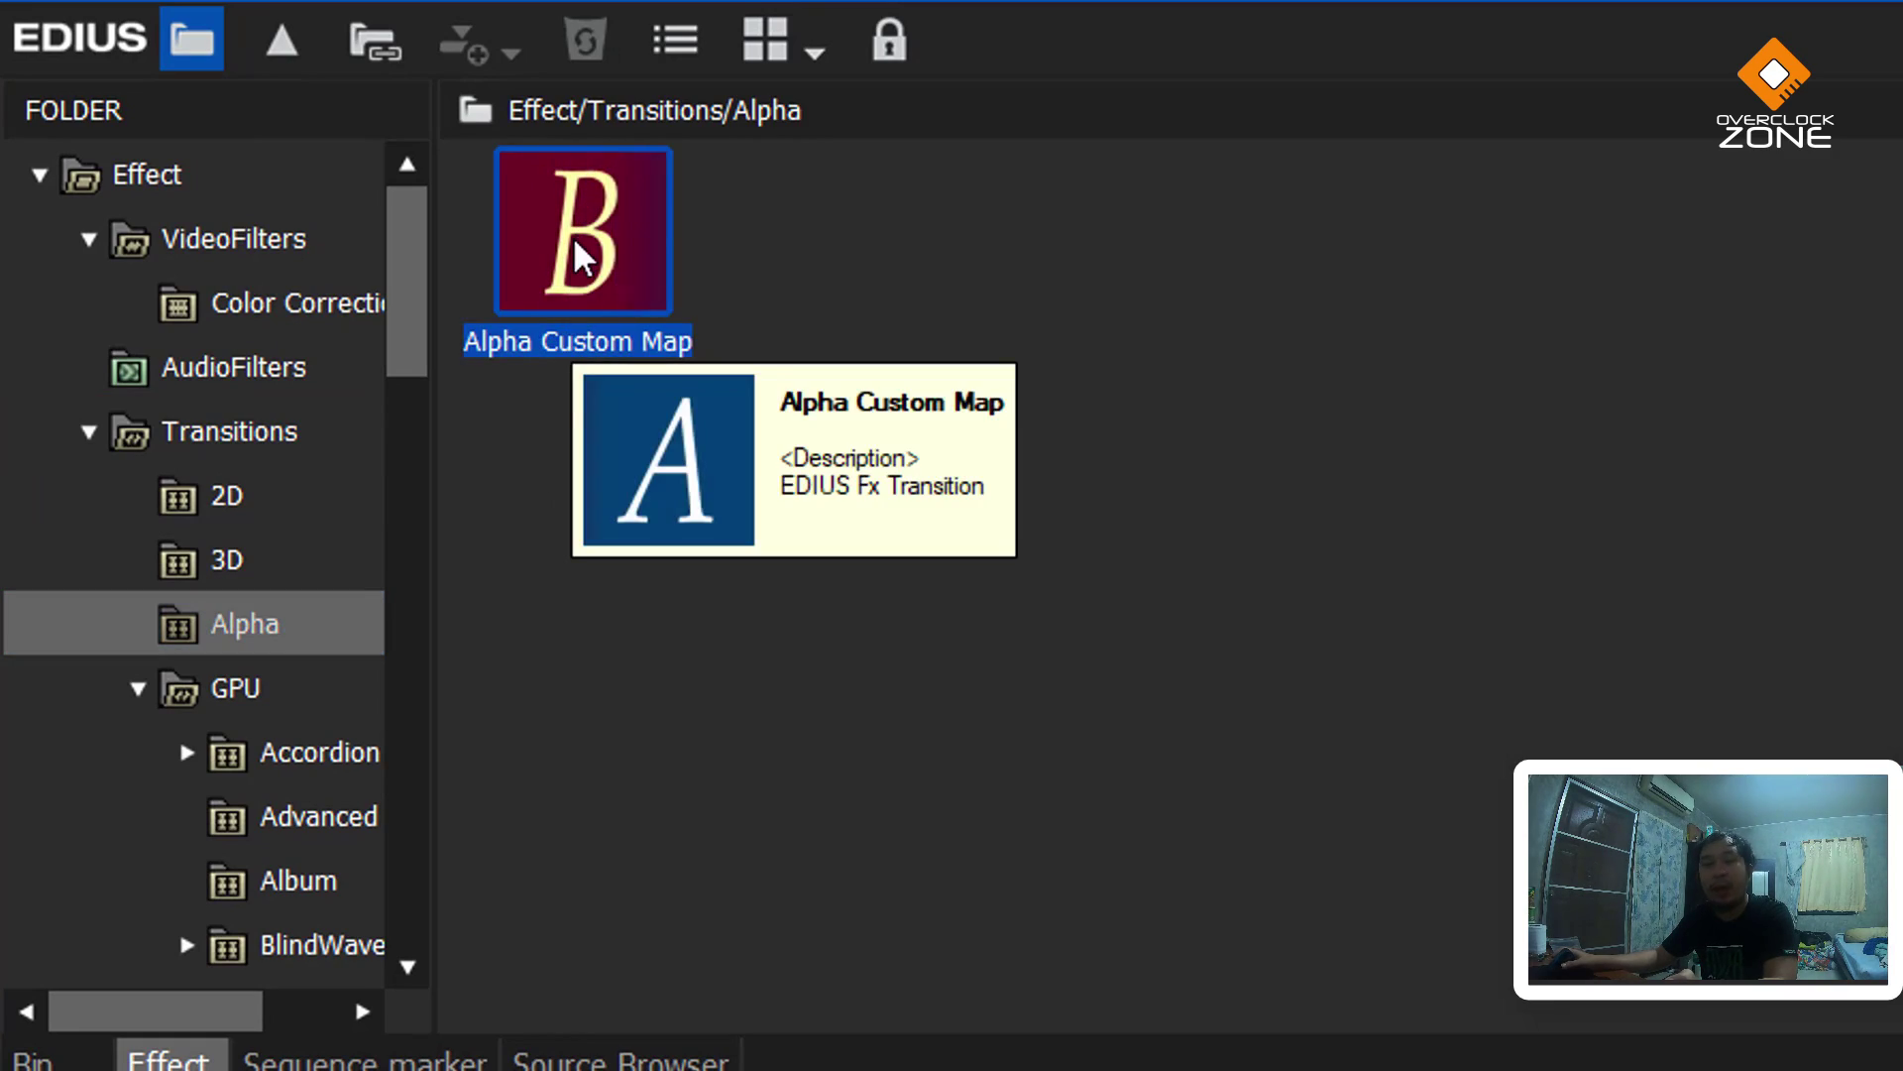
{"action": "mouse_move", "coordinate": [573, 262]}
{"action": "left_mouse_down"}
{"action": "mouse_move", "coordinate": [563, 388]}
{"action": "mouse_move", "coordinate": [436, 835]}
{"action": "left_mouse_up"}
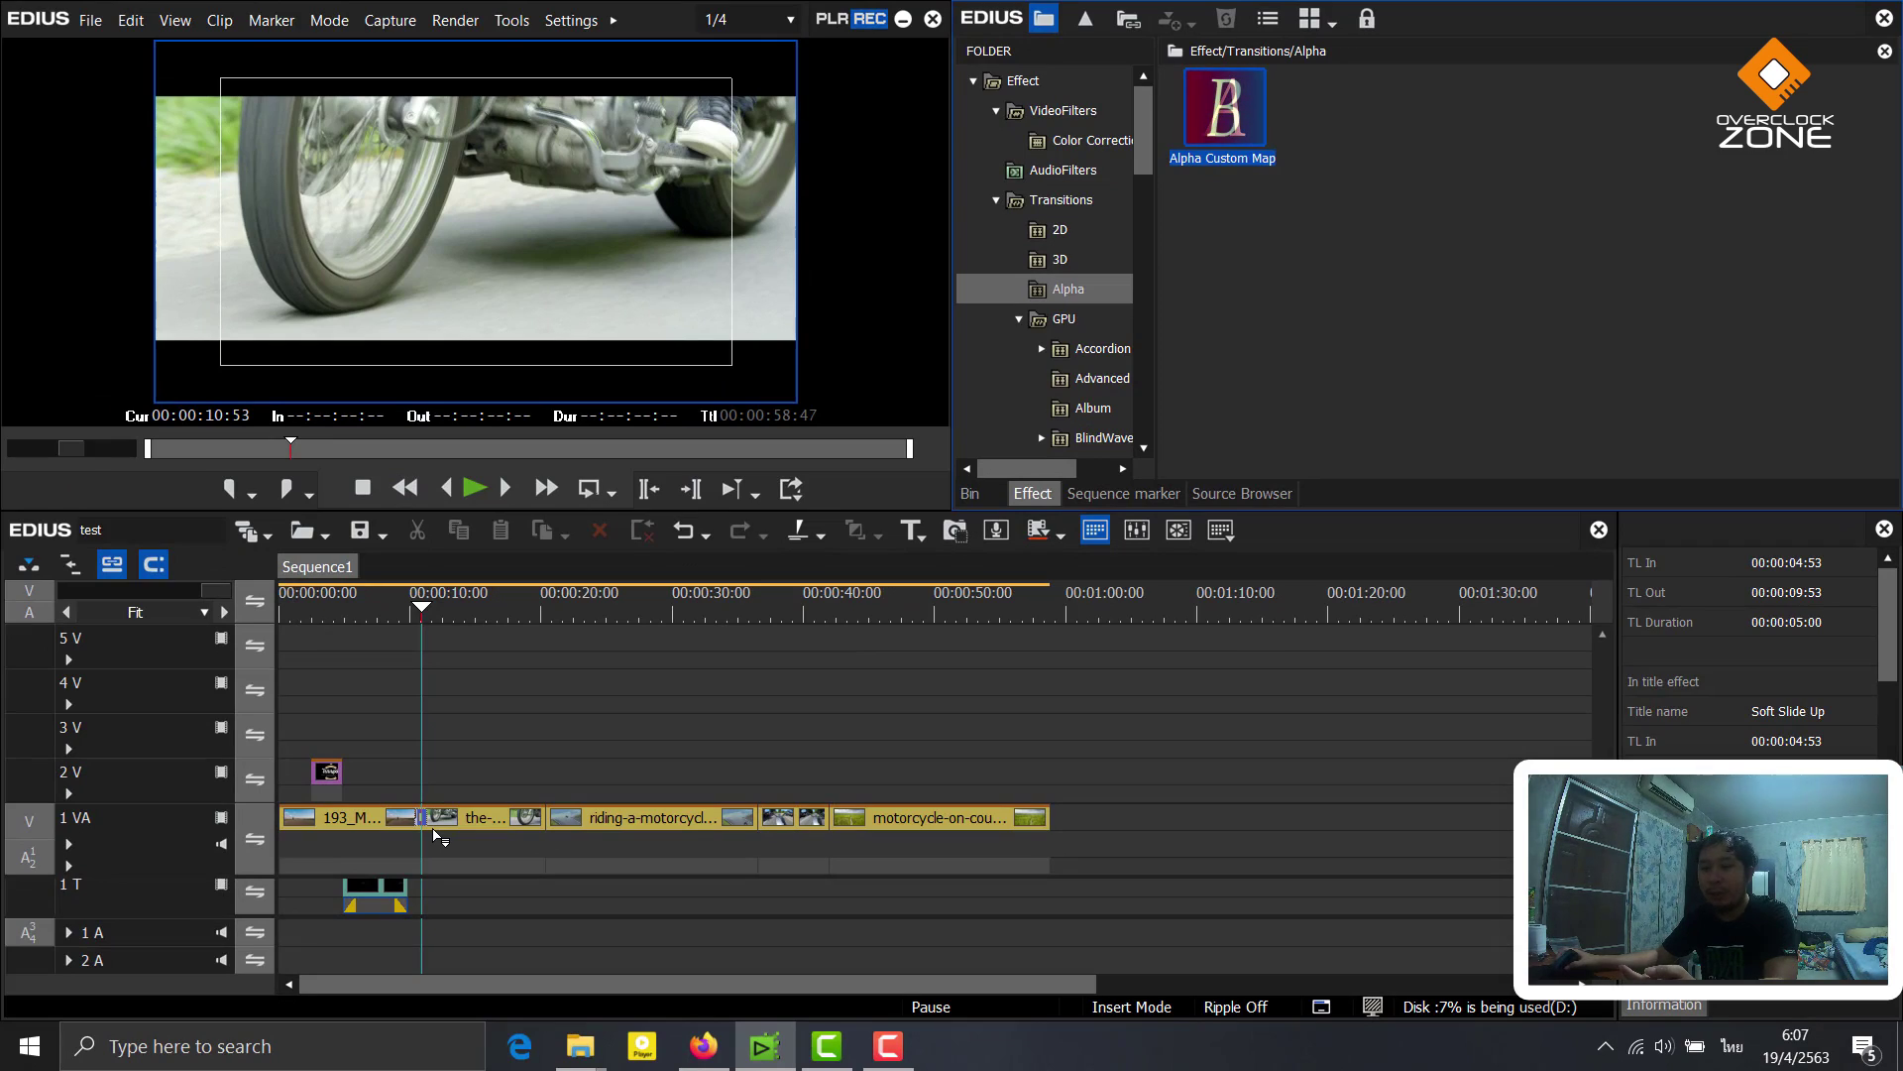
Lengthen the Alpha Custom Map transition to a duration of 00:00:01:53 and play back the result
{"action": "scroll", "coordinate": [437, 836], "scroll_direction": "up", "scroll_amount": 3}
{"action": "left_click_drag", "start_coordinate": [450, 818], "coordinate": [506, 819]}
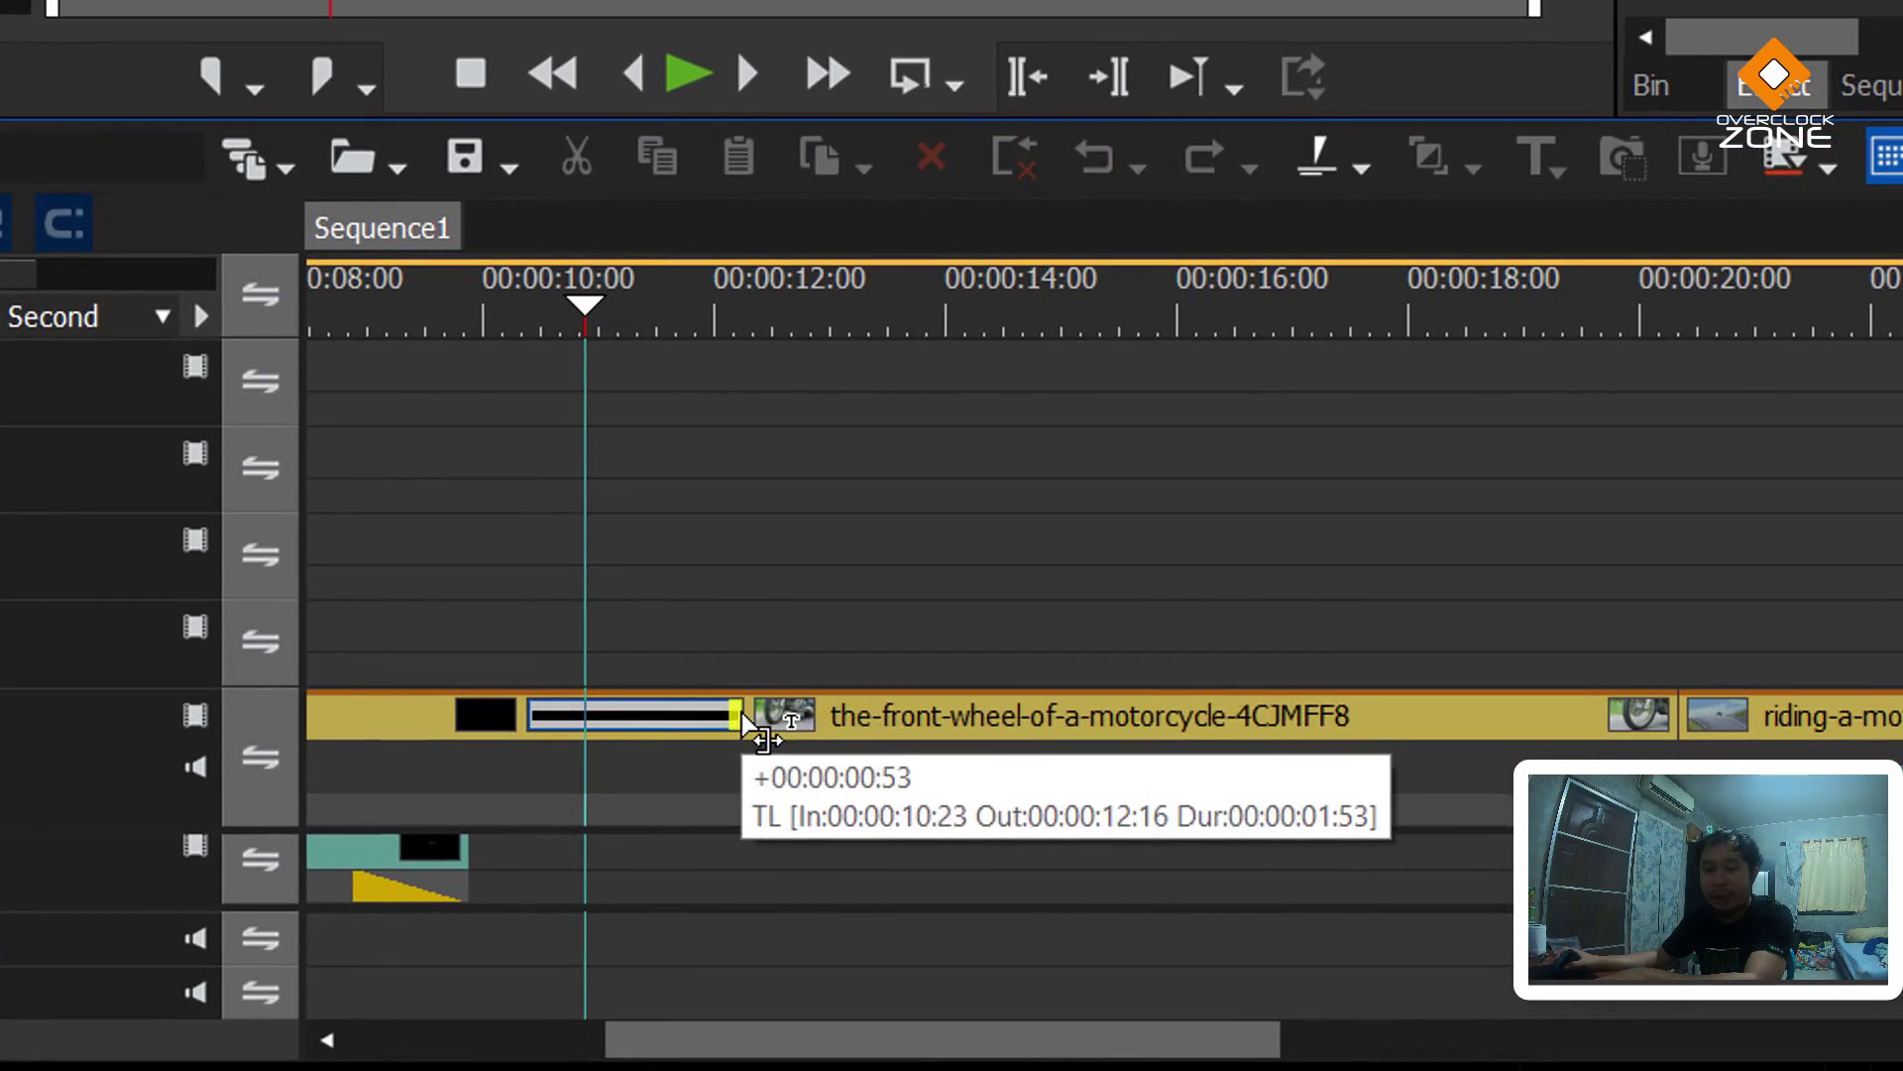
{"action": "left_click_drag", "start_coordinate": [745, 728], "coordinate": [758, 706]}
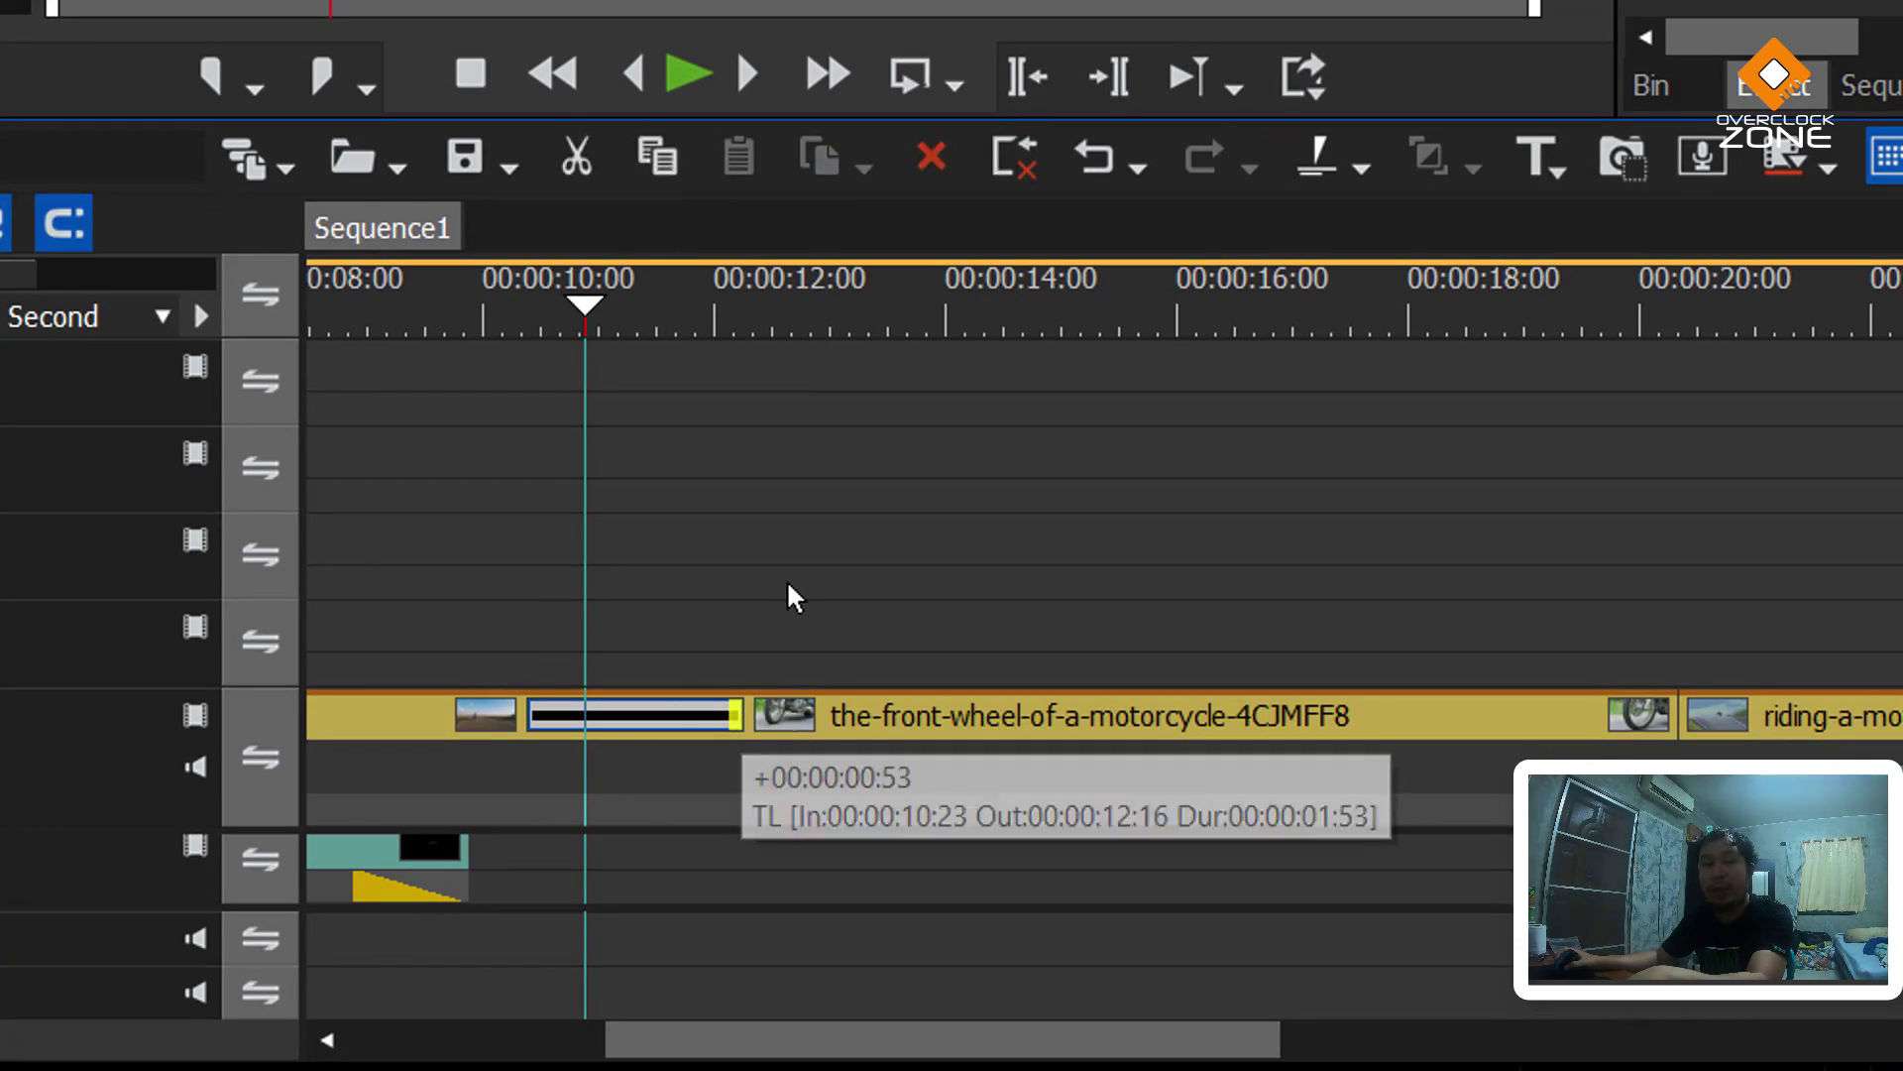
{"action": "scroll", "coordinate": [721, 555], "scroll_direction": "down", "scroll_amount": 1}
{"action": "left_click_drag", "start_coordinate": [582, 305], "coordinate": [541, 310]}
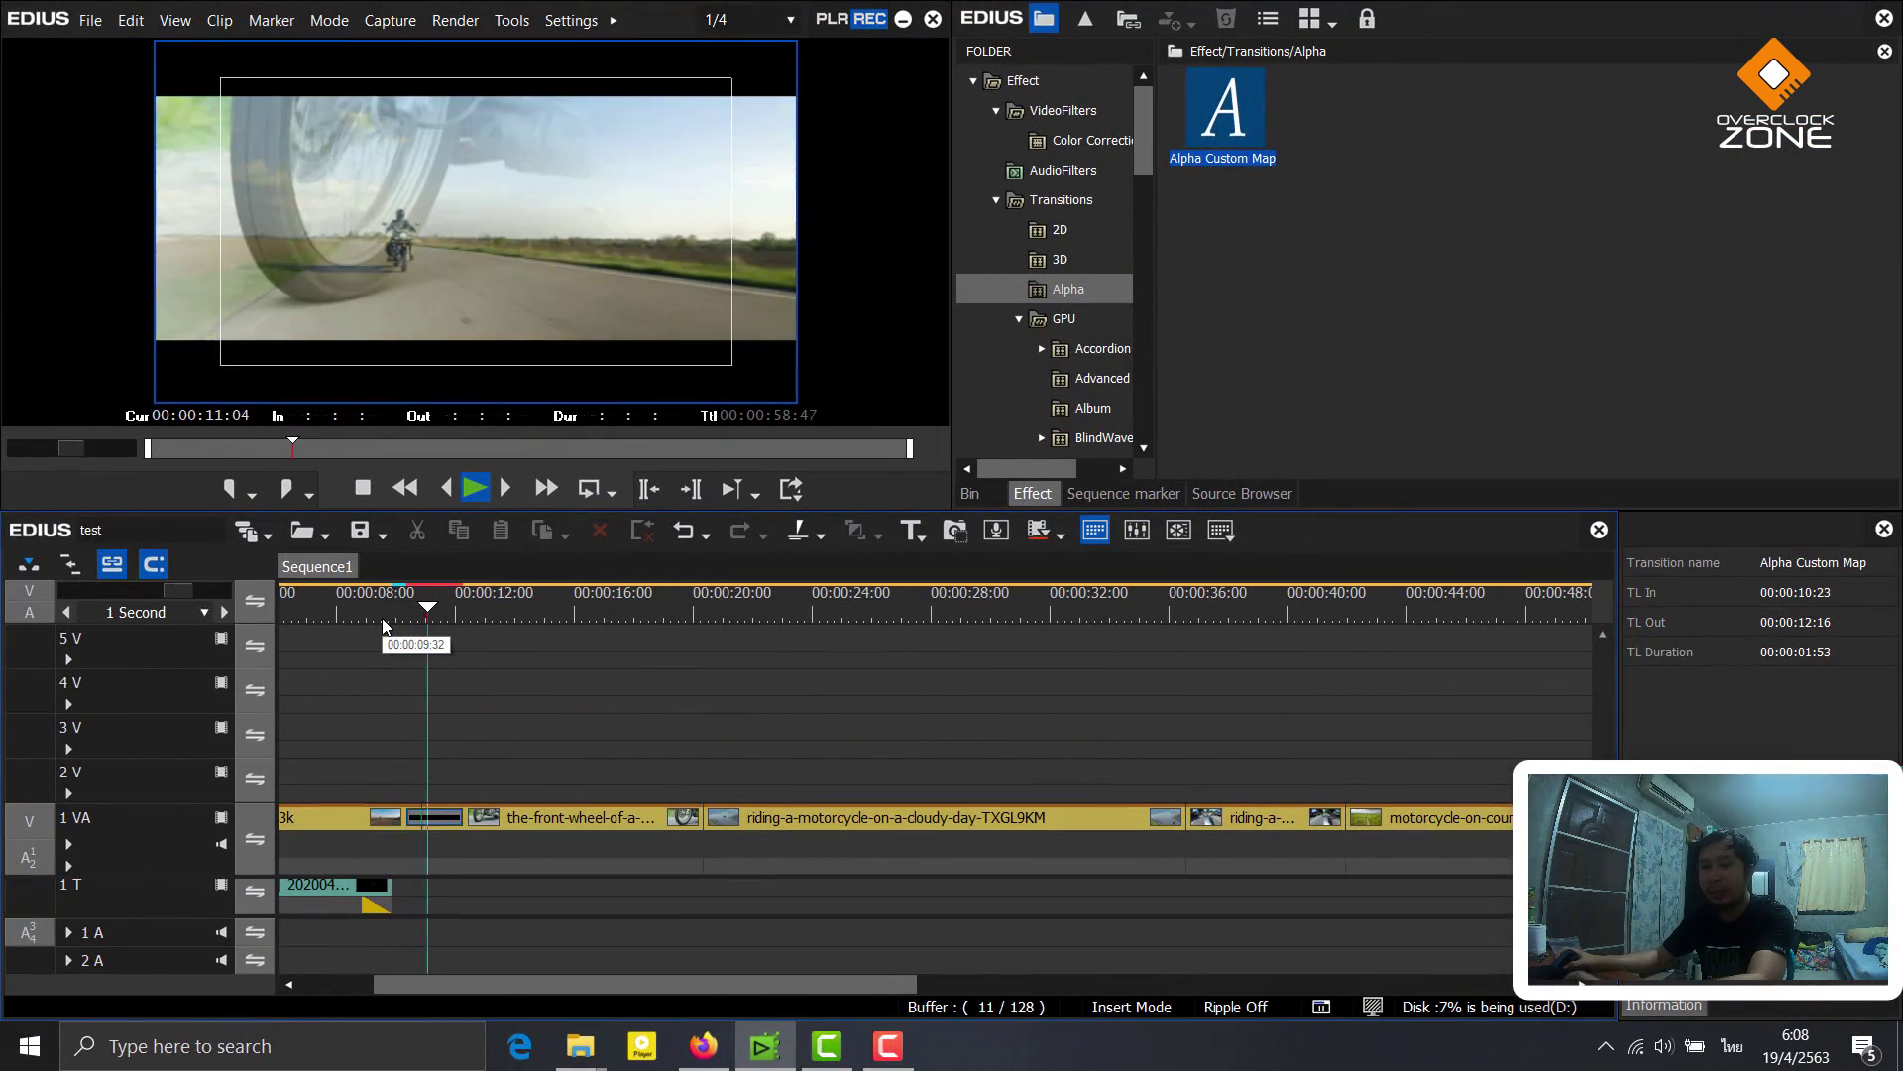
{"action": "scroll", "coordinate": [386, 625], "scroll_direction": "down", "scroll_amount": 2}
{"action": "key", "text": "space"}
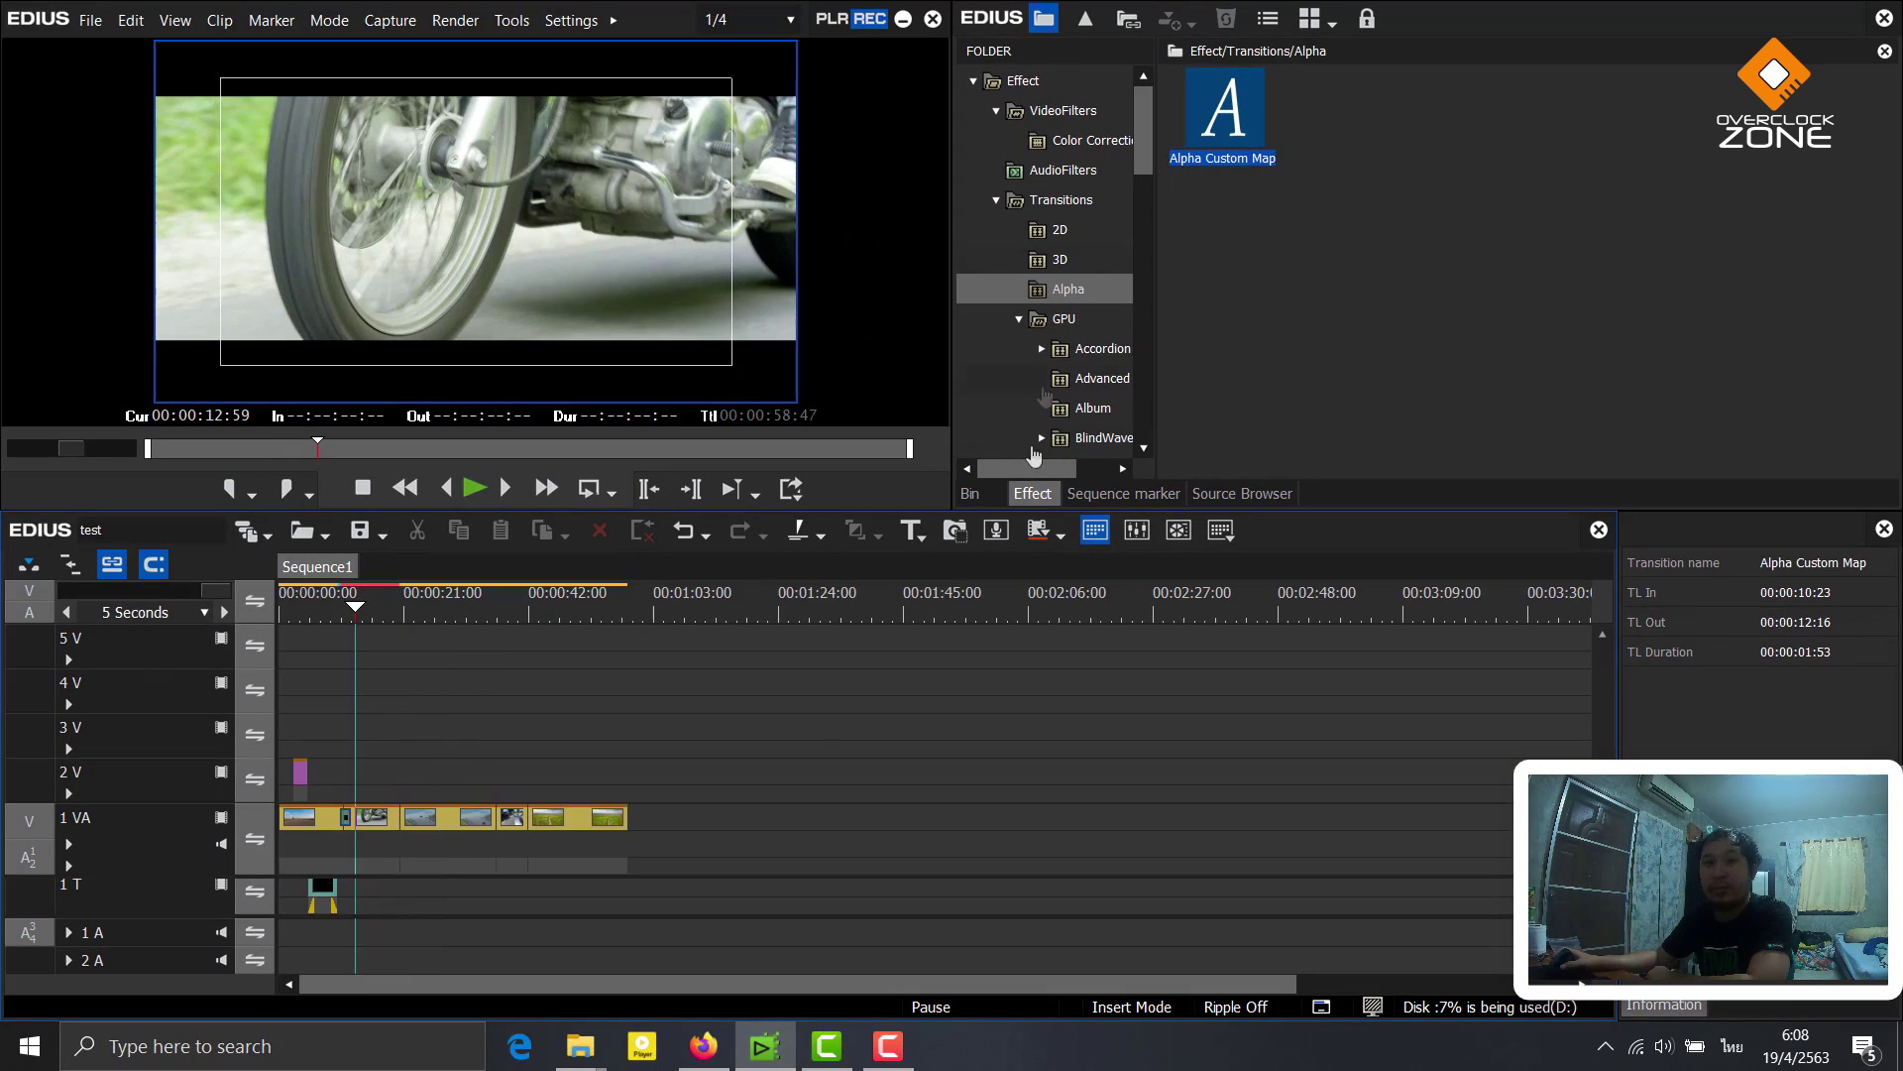
Place the voice-over clip วิถีไบเกอร์ VO from the VO folder on the 1 VA audio track at 00:00:12:16
{"action": "left_click", "coordinate": [976, 494]}
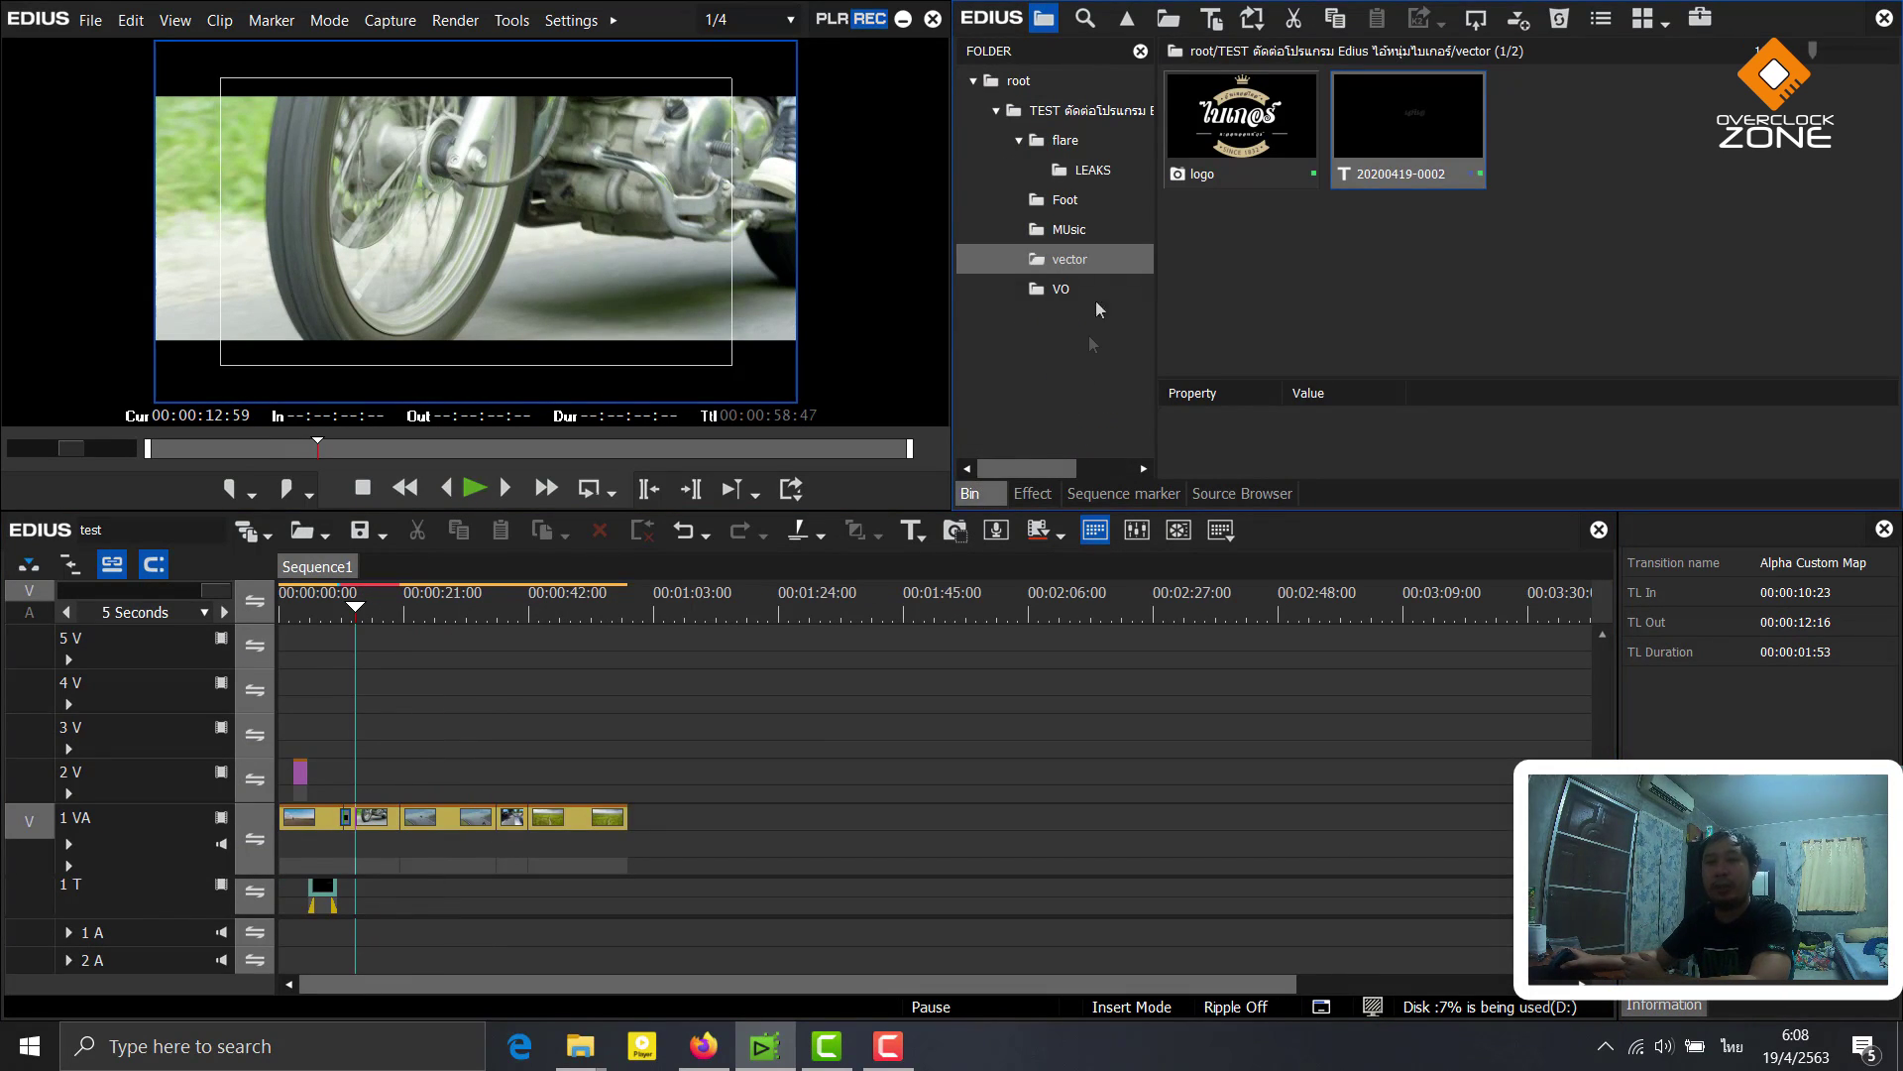
{"action": "left_click", "coordinate": [1074, 309]}
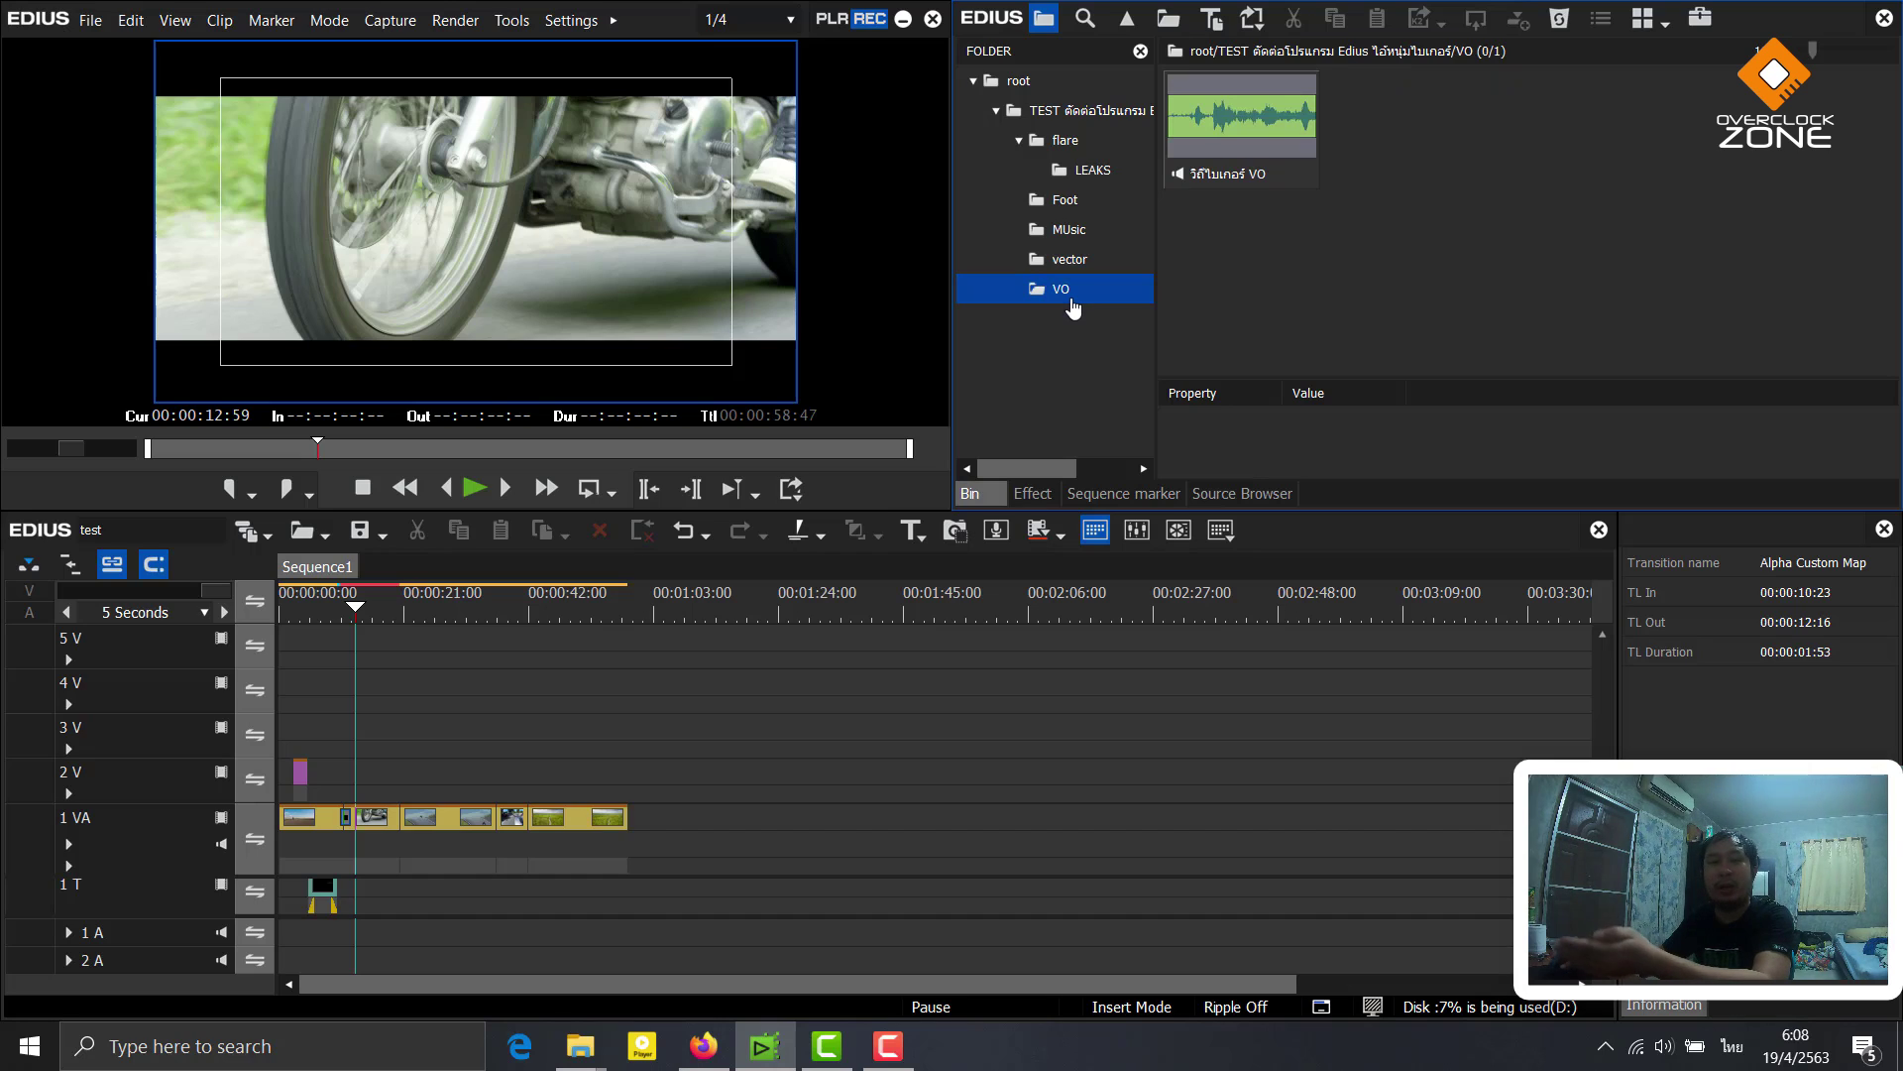
{"action": "left_click", "coordinate": [1251, 129]}
{"action": "left_click_drag", "start_coordinate": [1212, 179], "coordinate": [354, 824]}
{"action": "left_click_drag", "start_coordinate": [355, 825], "coordinate": [356, 827]}
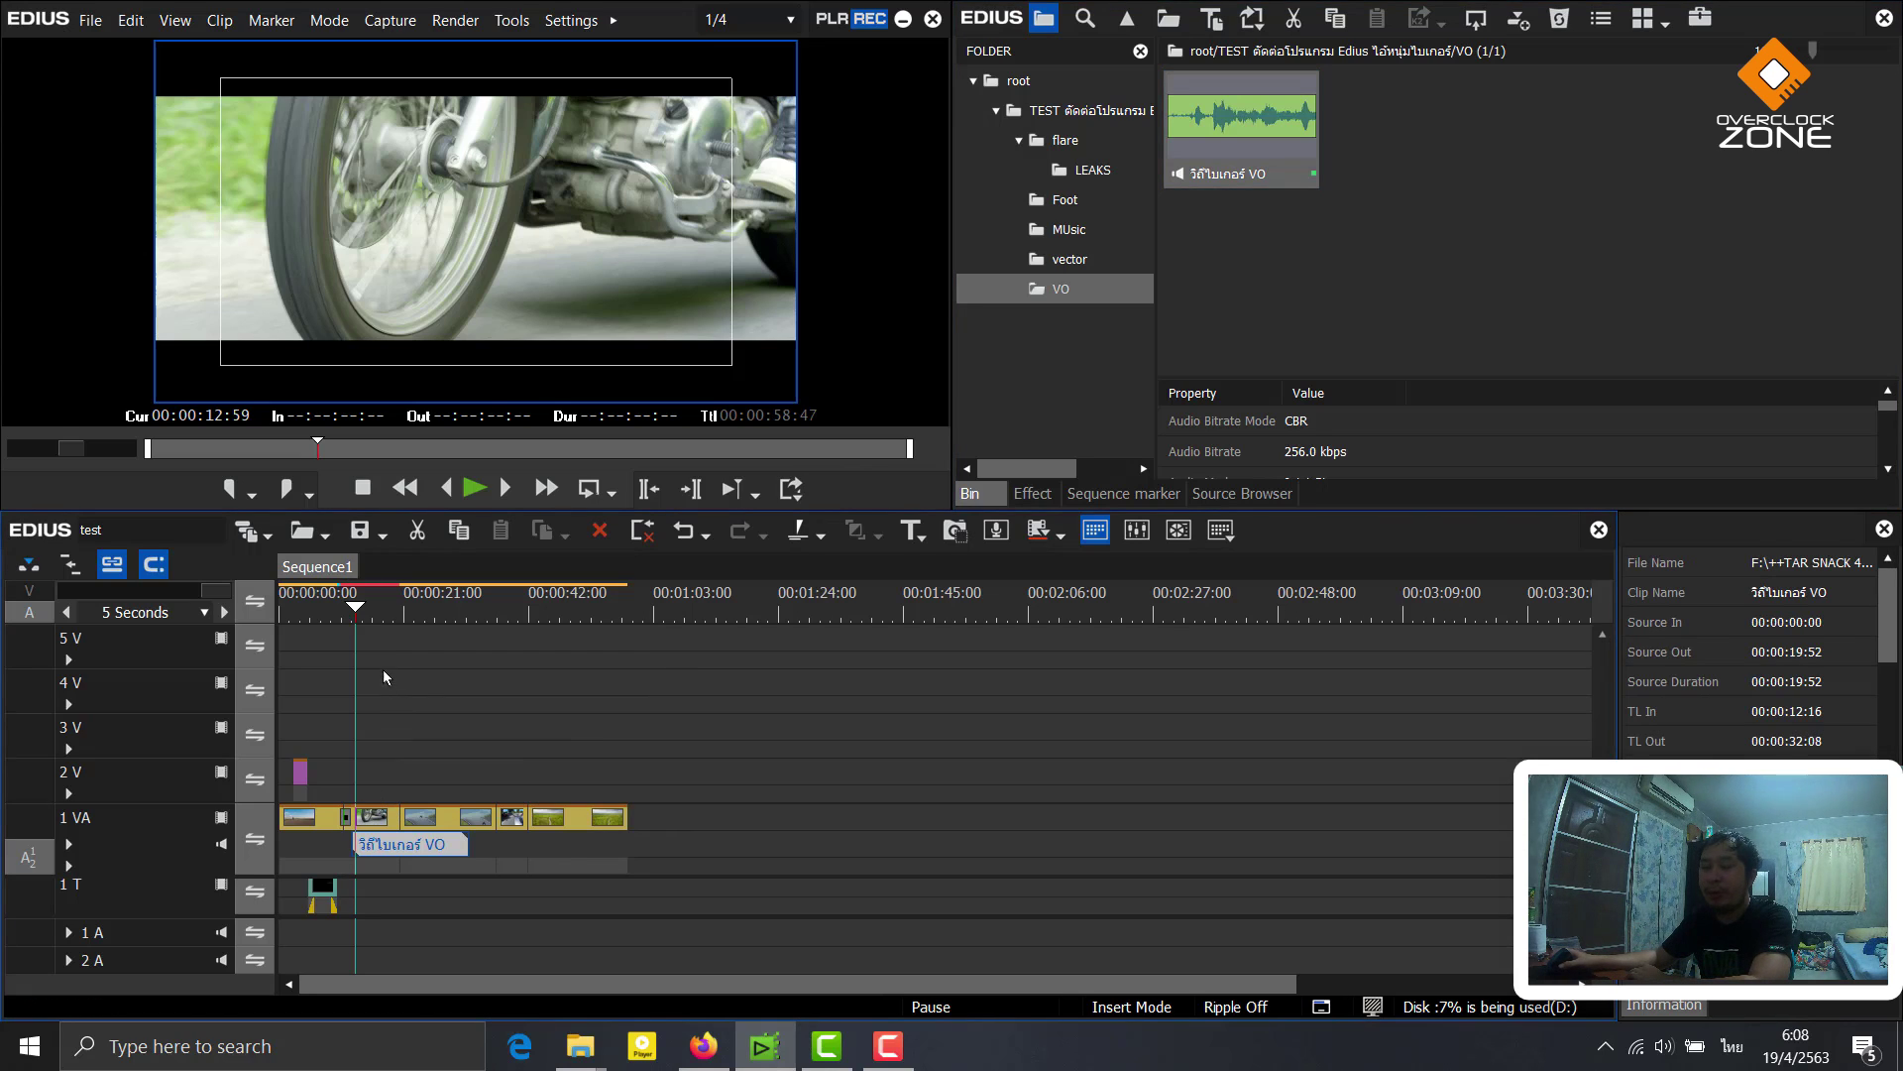
Mark the range around the voice-over from 00:00:08:53 to 00:00:36:34 and play it back
{"action": "left_click_drag", "start_coordinate": [337, 593], "coordinate": [309, 595]}
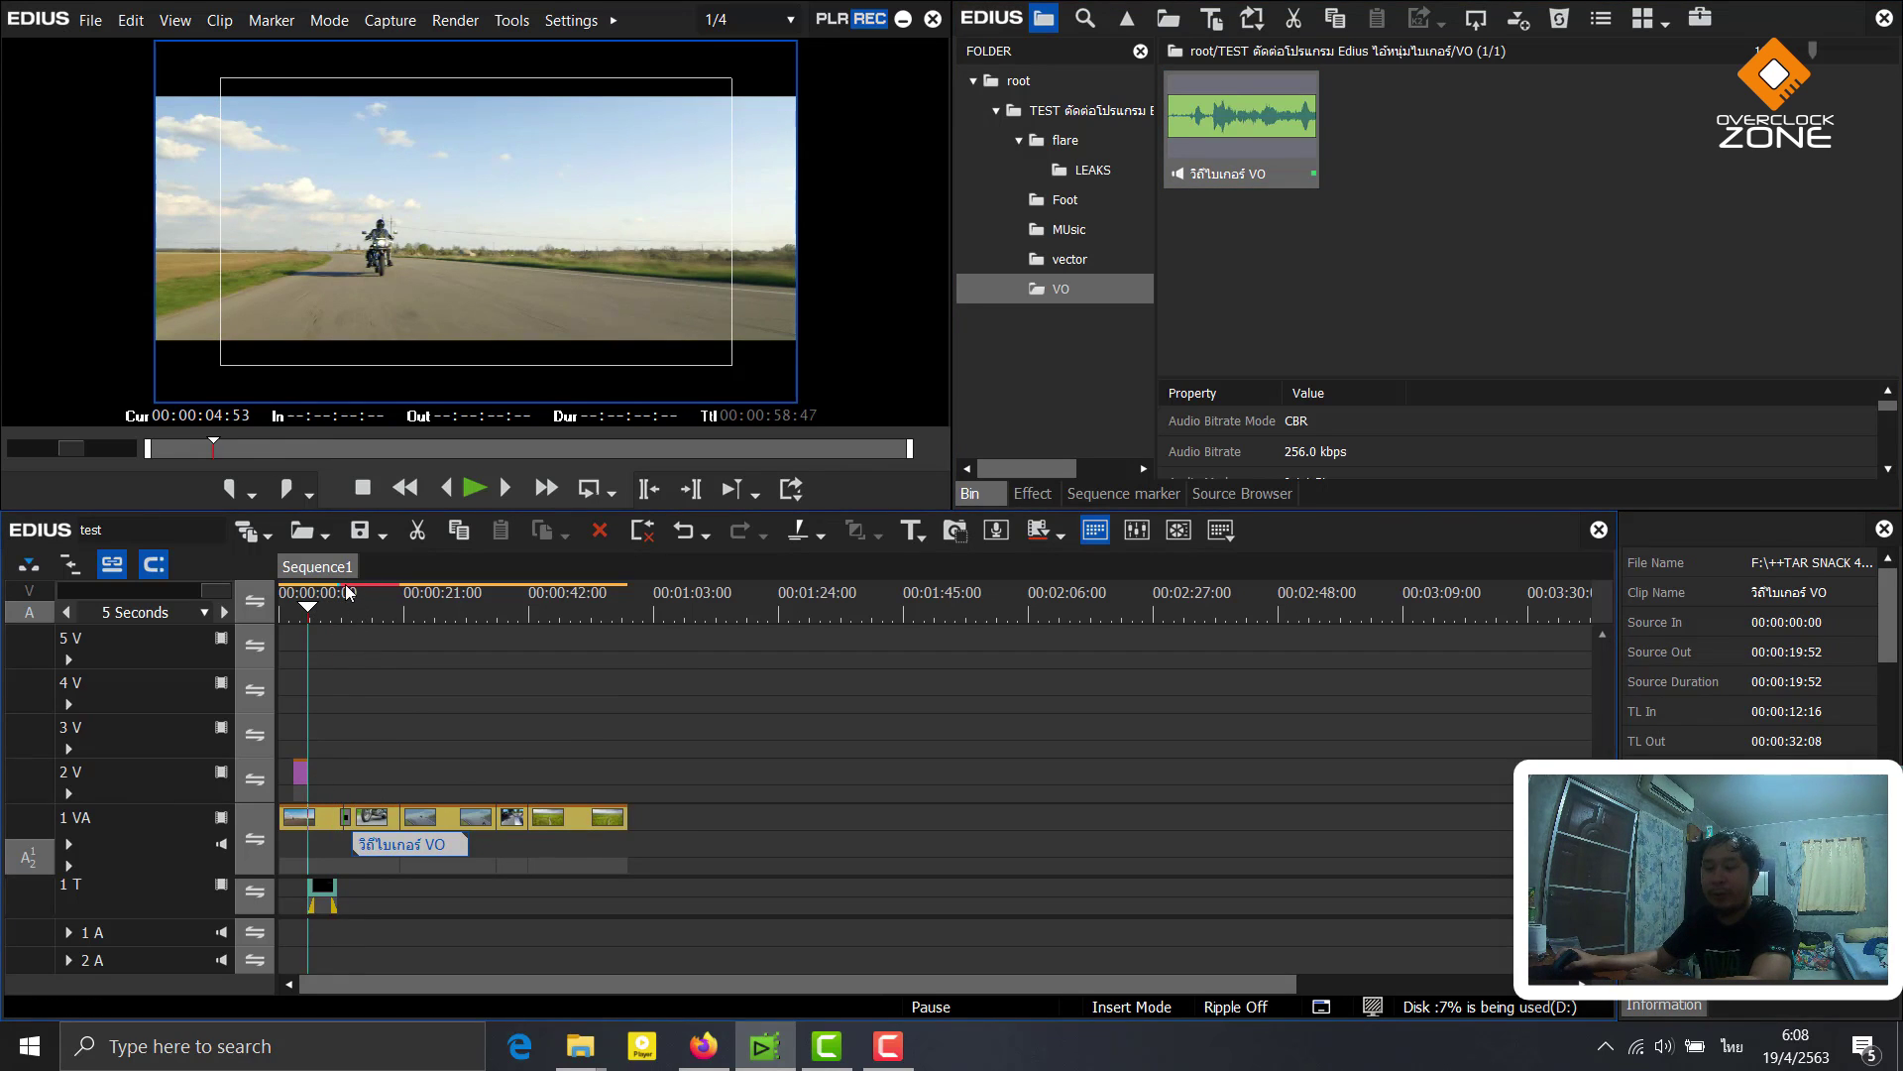
{"action": "left_click", "coordinate": [331, 595]}
{"action": "key", "text": "space"}
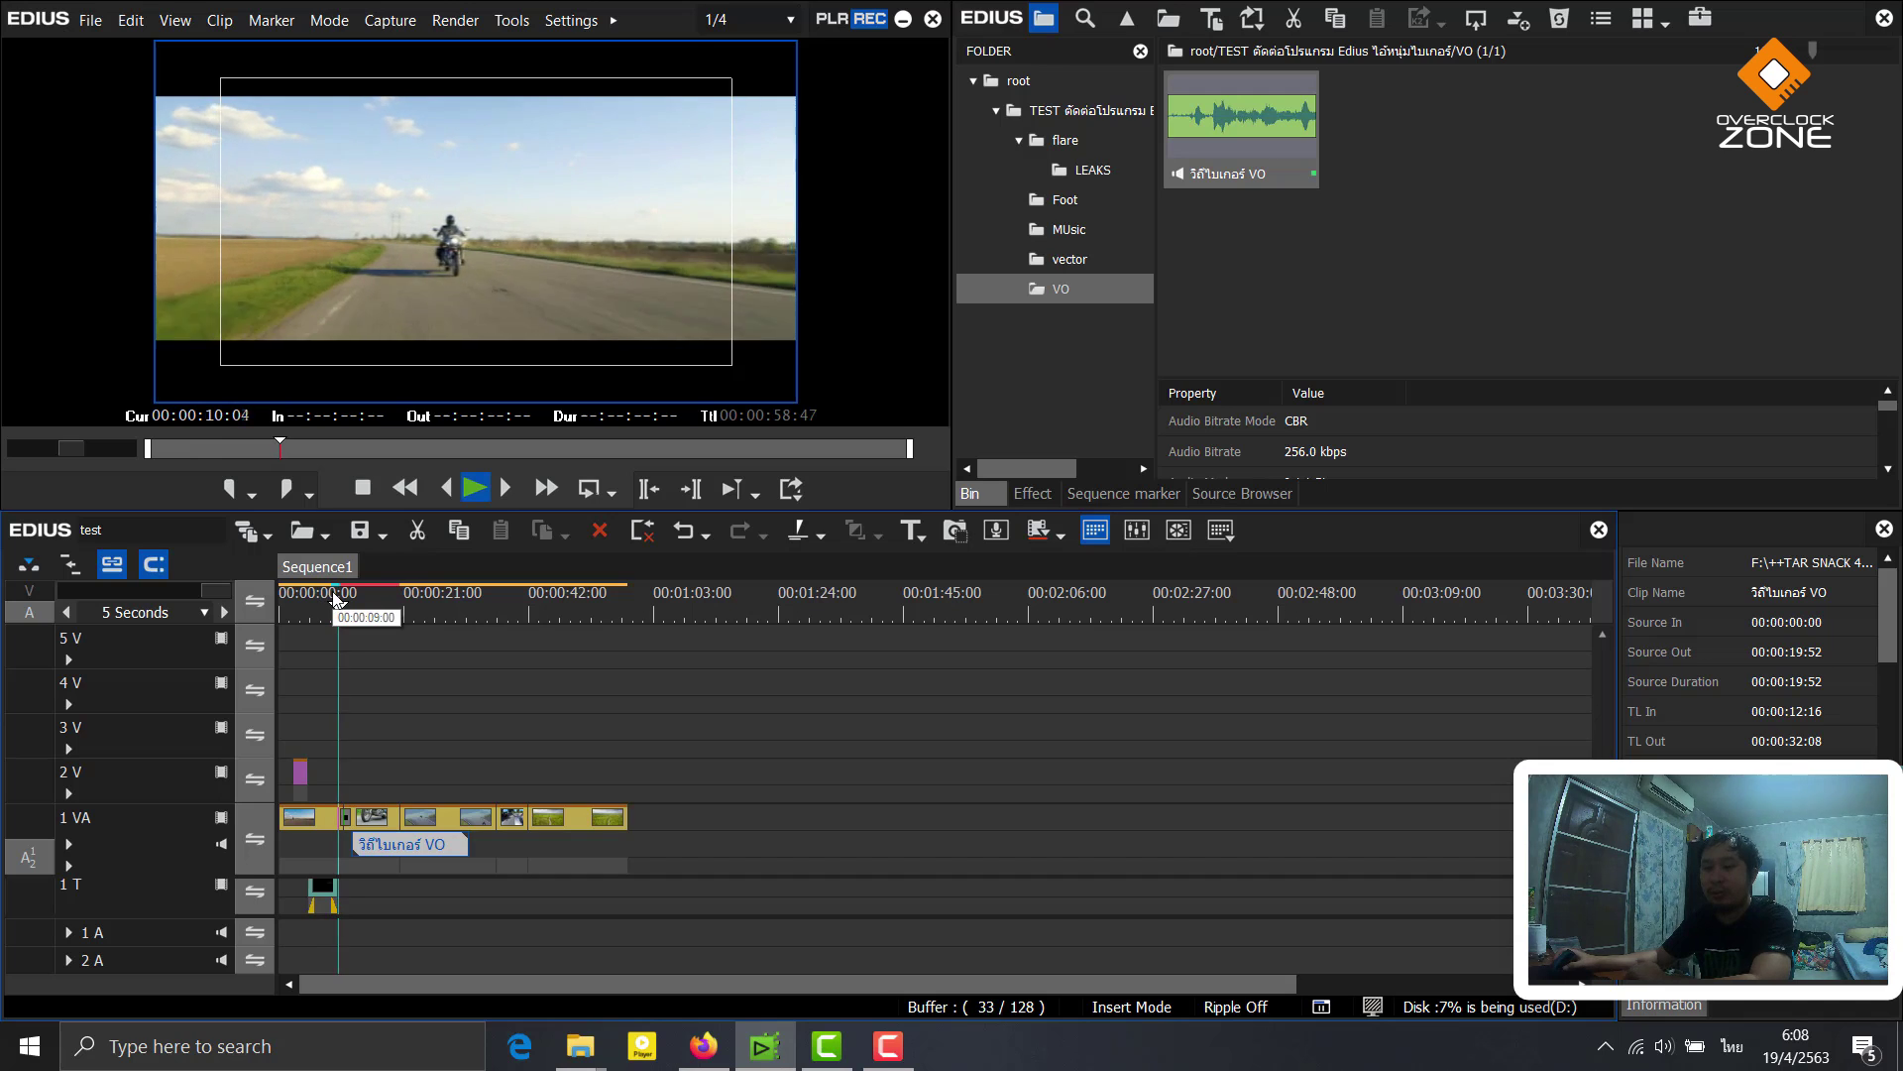
{"action": "key", "text": "z"}
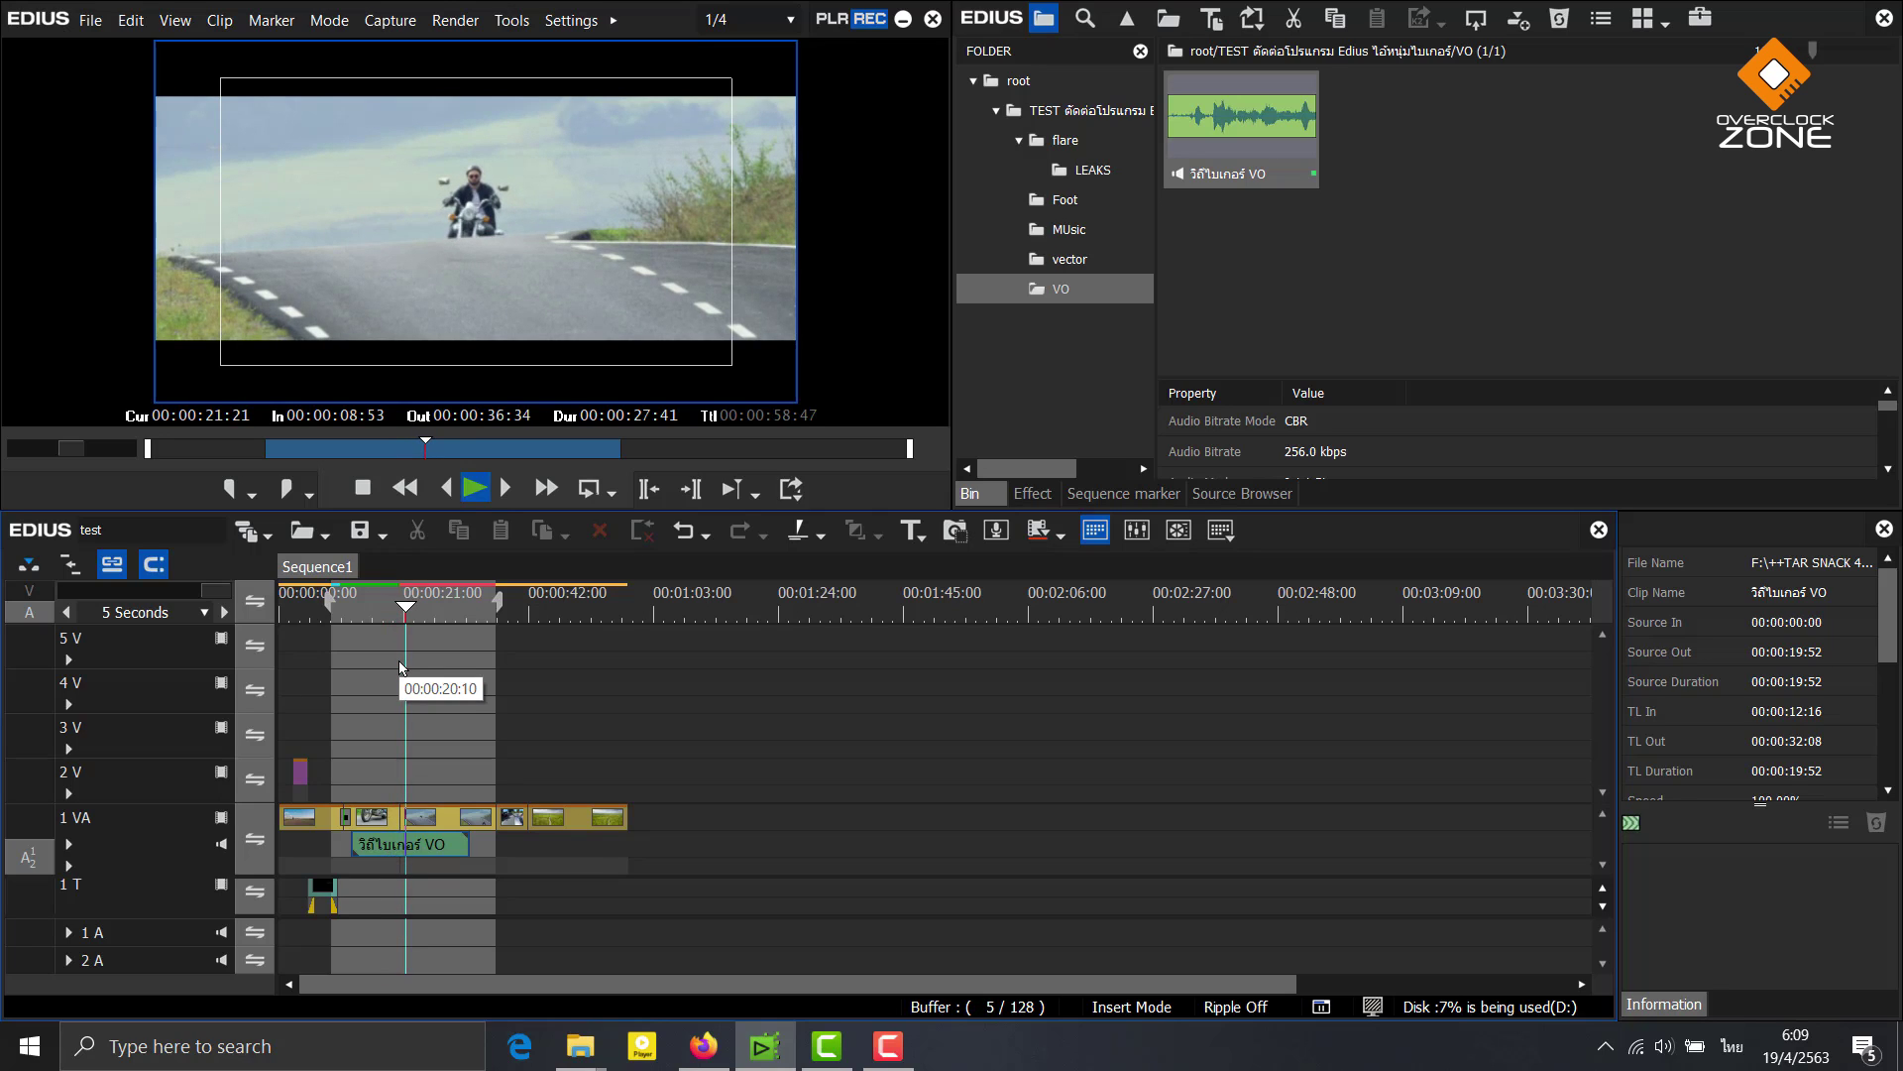
Set the audio gain of the voice-over clip to -5 dB in its clip properties
{"action": "left_click", "coordinate": [382, 847]}
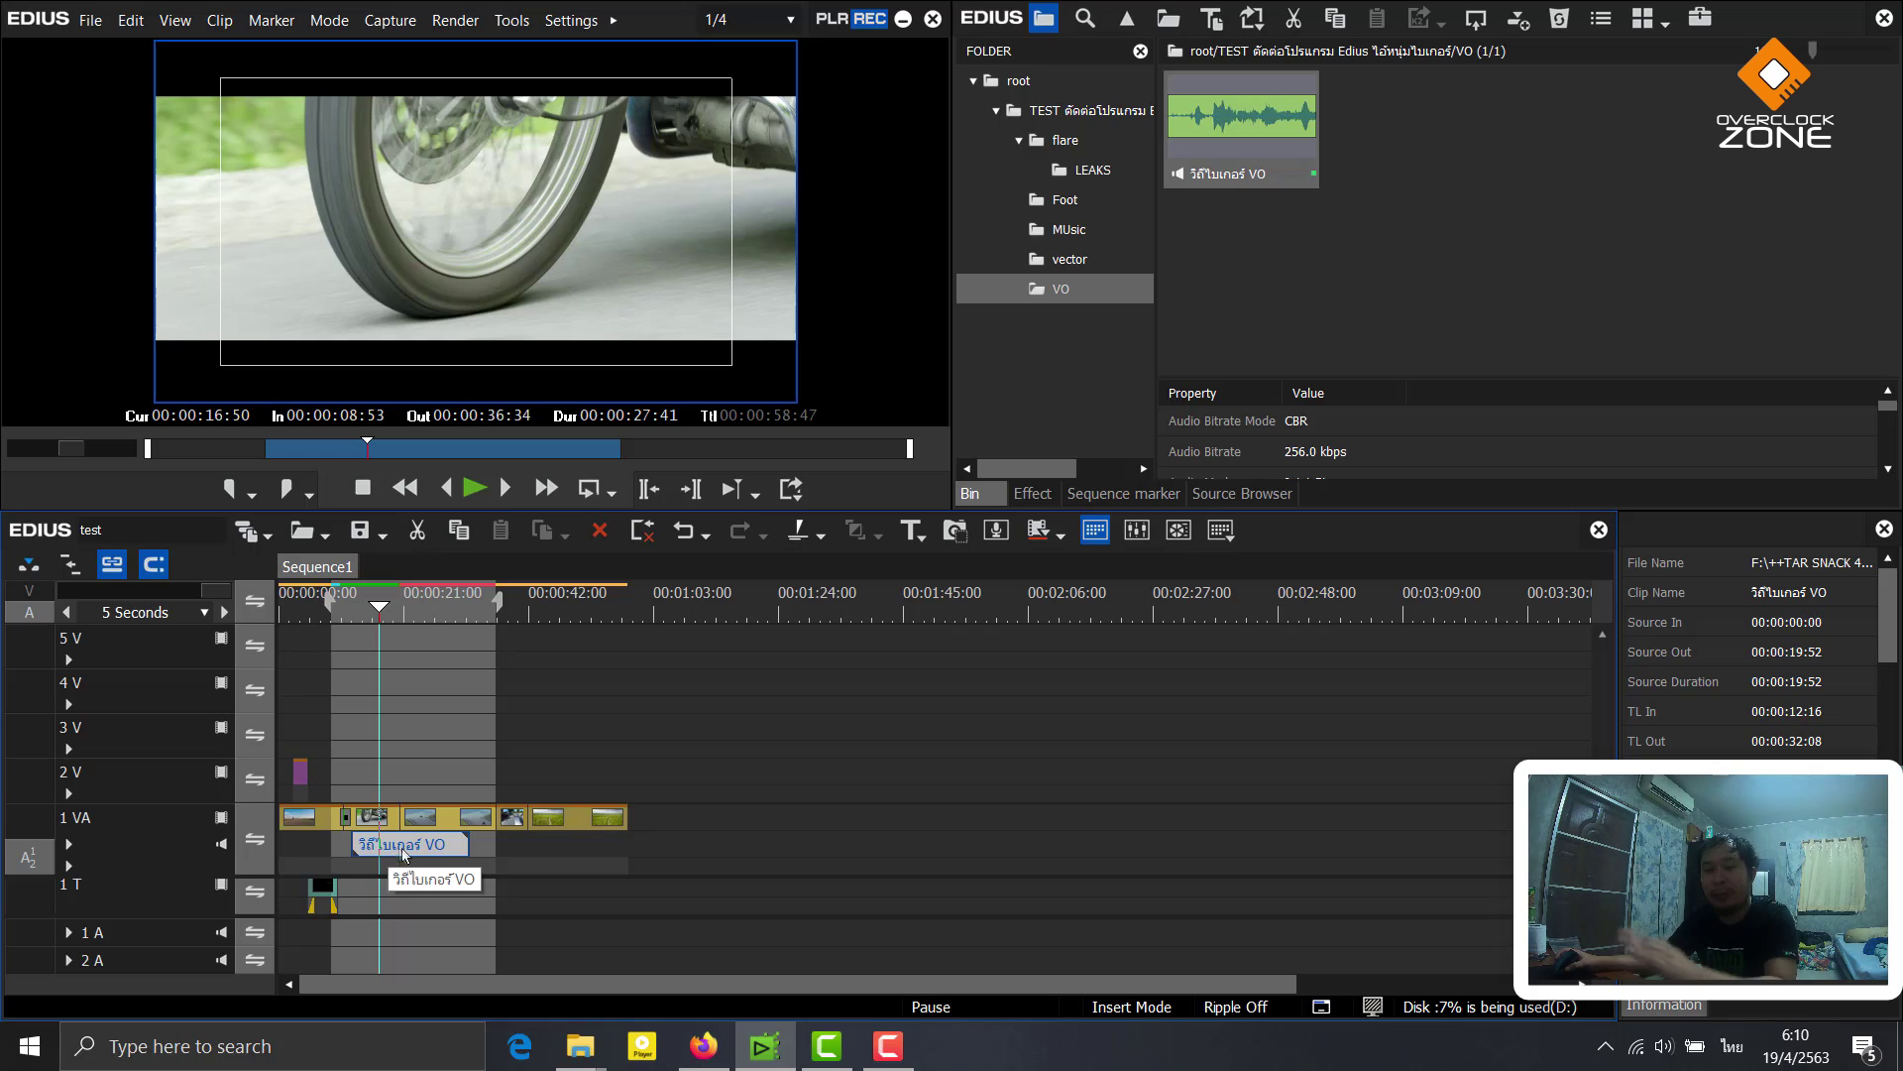
{"action": "right_click", "coordinate": [401, 848]}
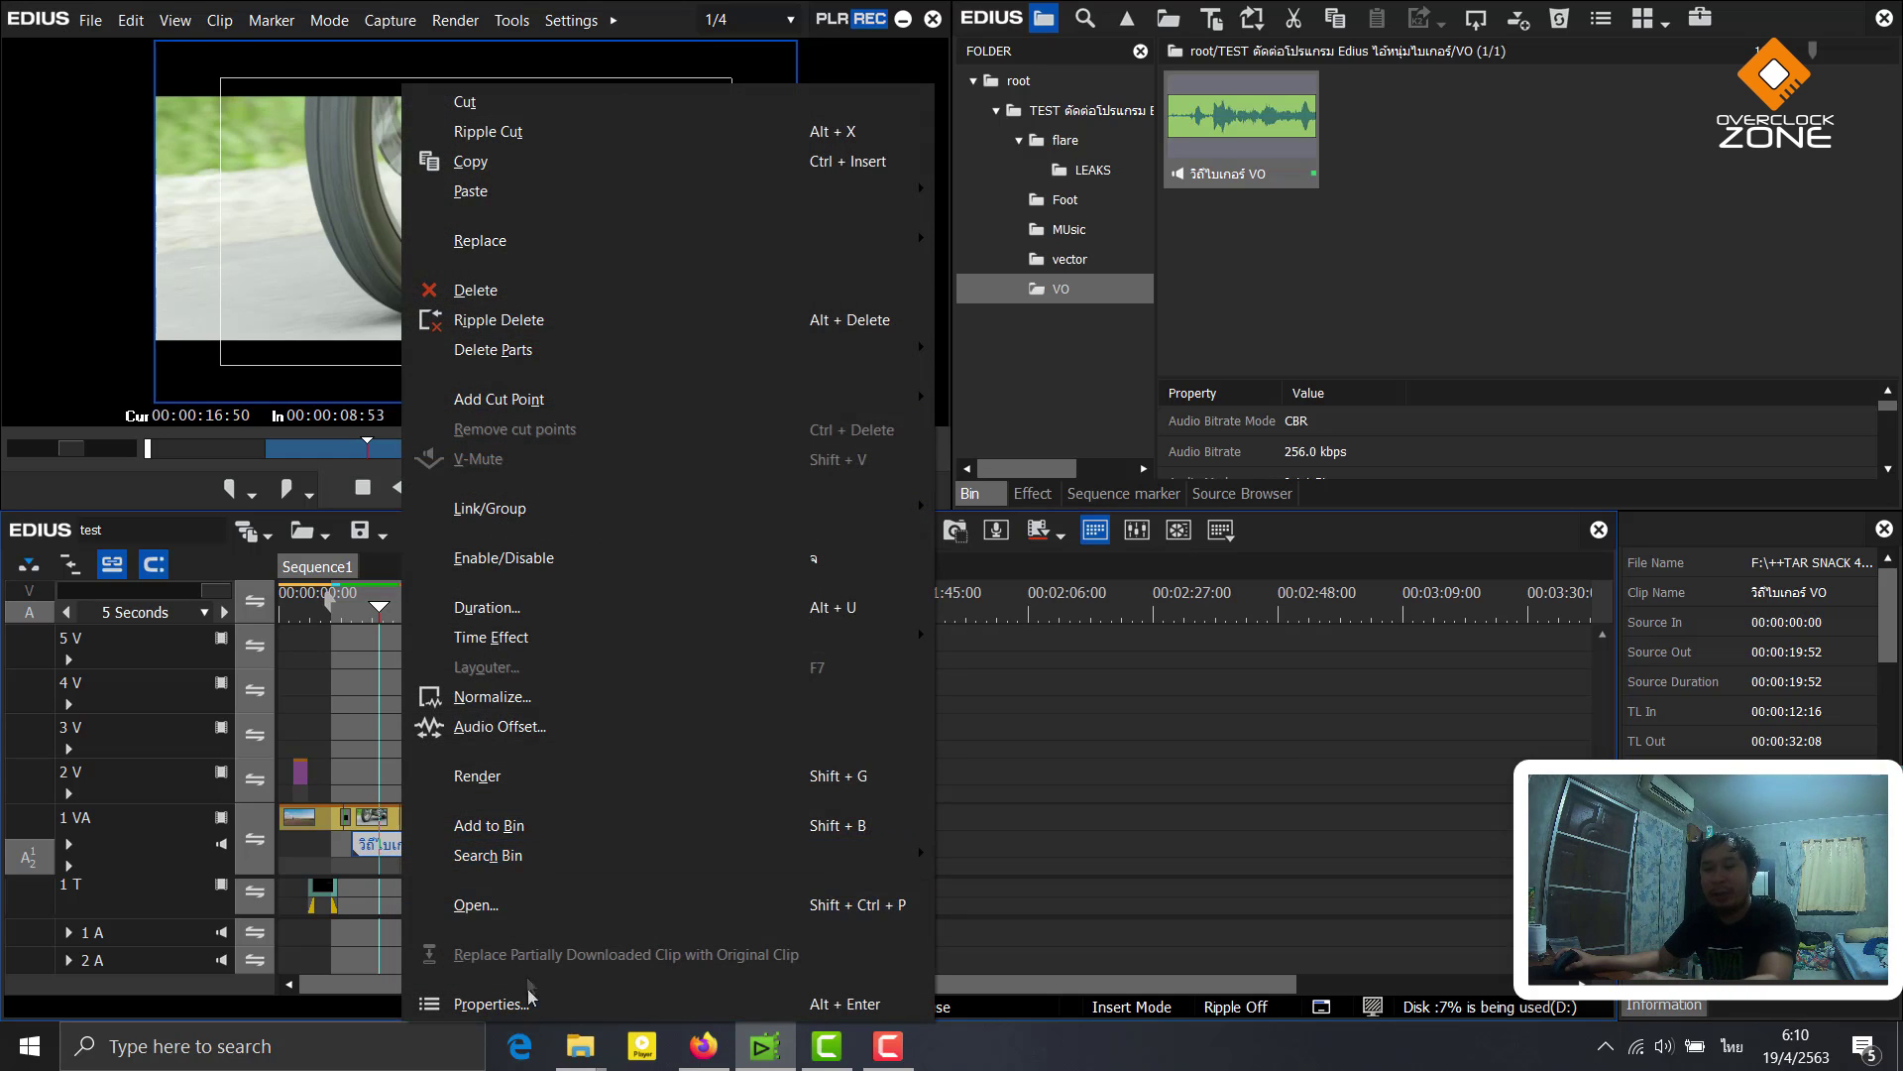
{"action": "left_click", "coordinate": [629, 1005]}
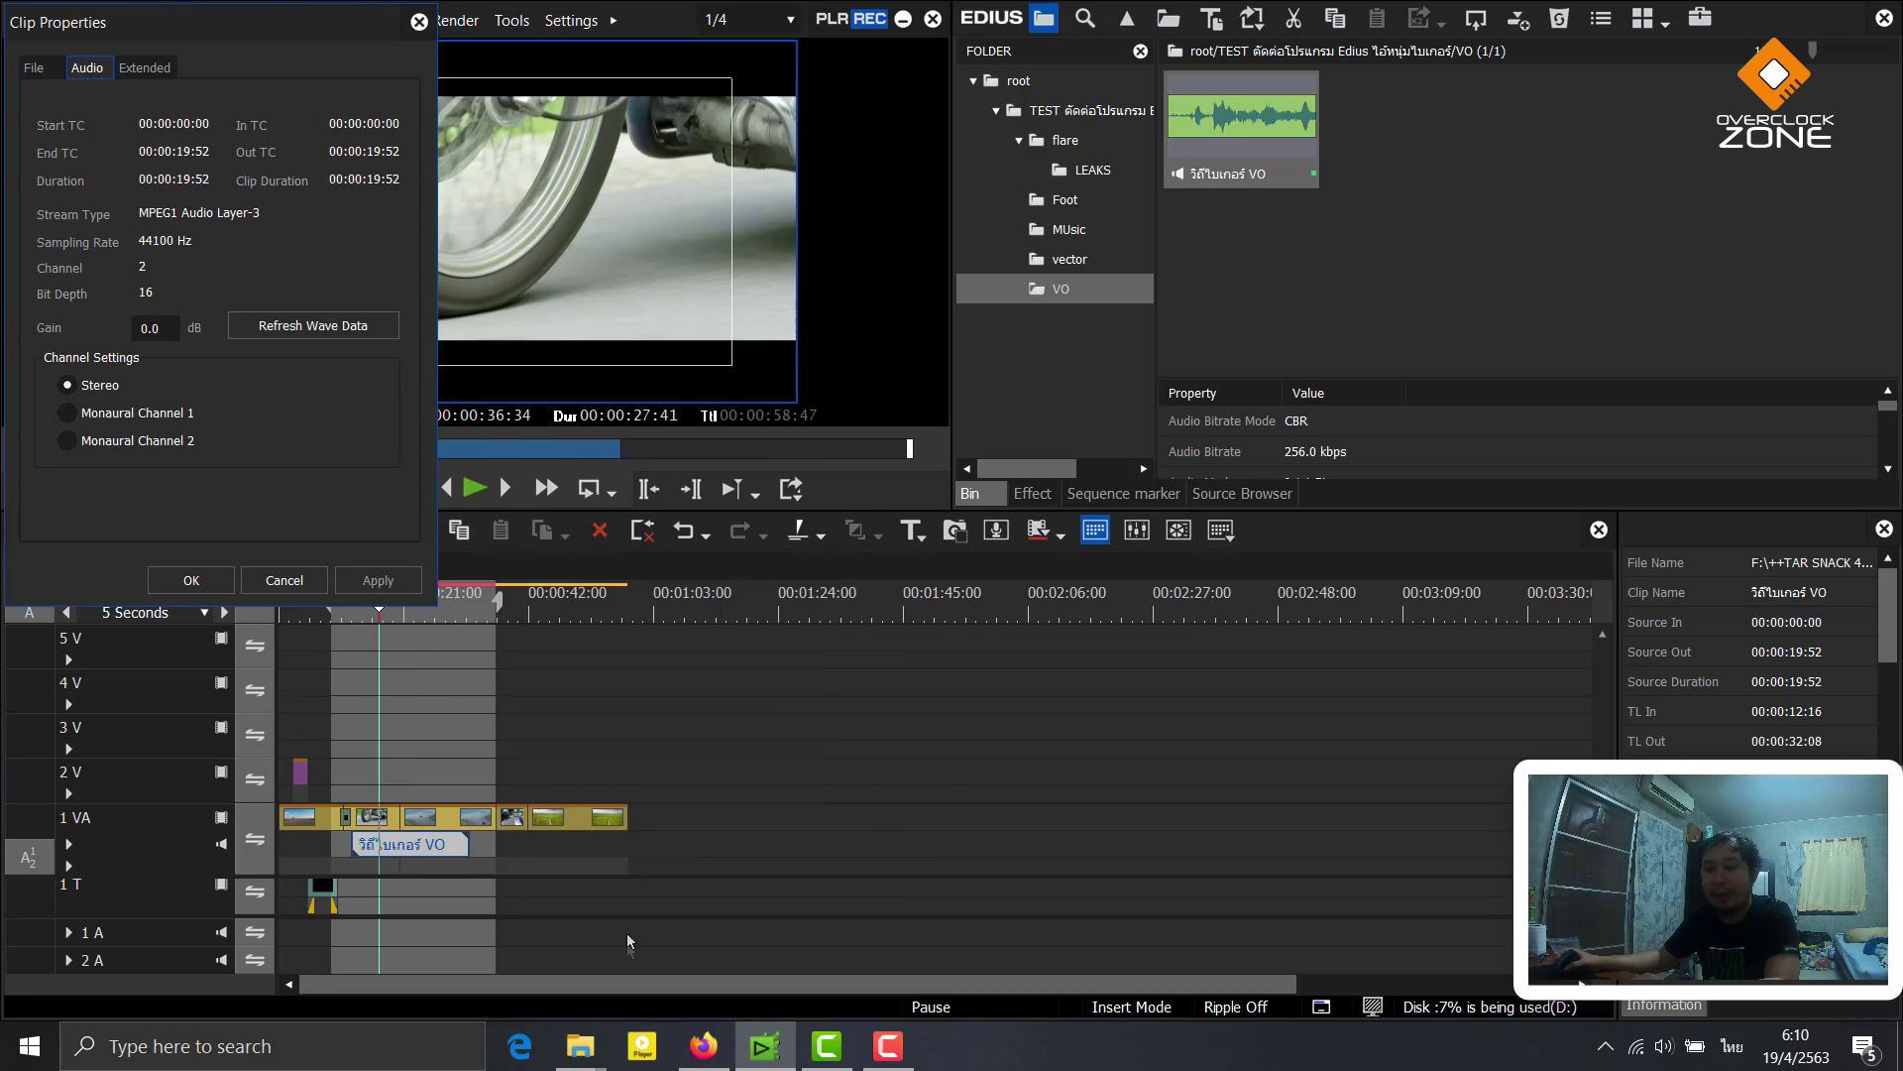
{"action": "left_click_drag", "start_coordinate": [217, 13], "coordinate": [785, 178]}
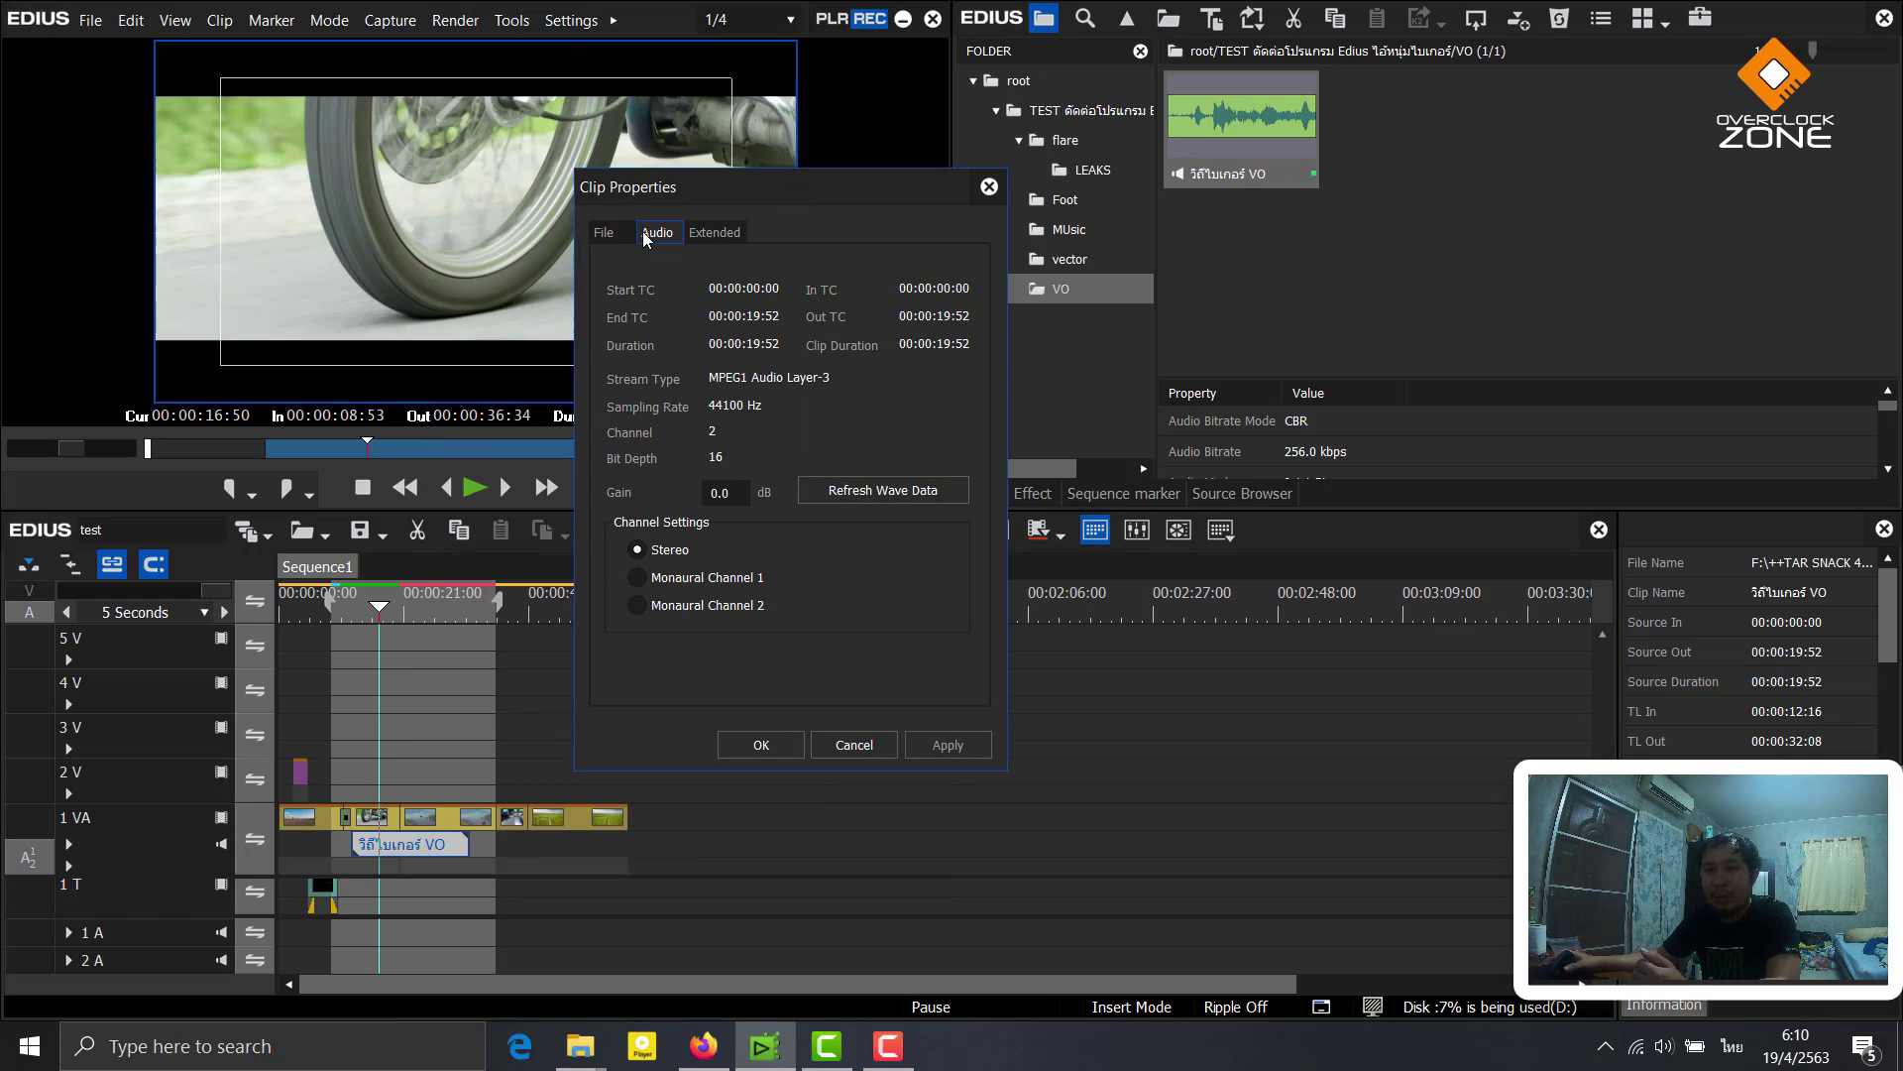
{"action": "double_click", "coordinate": [734, 498]}
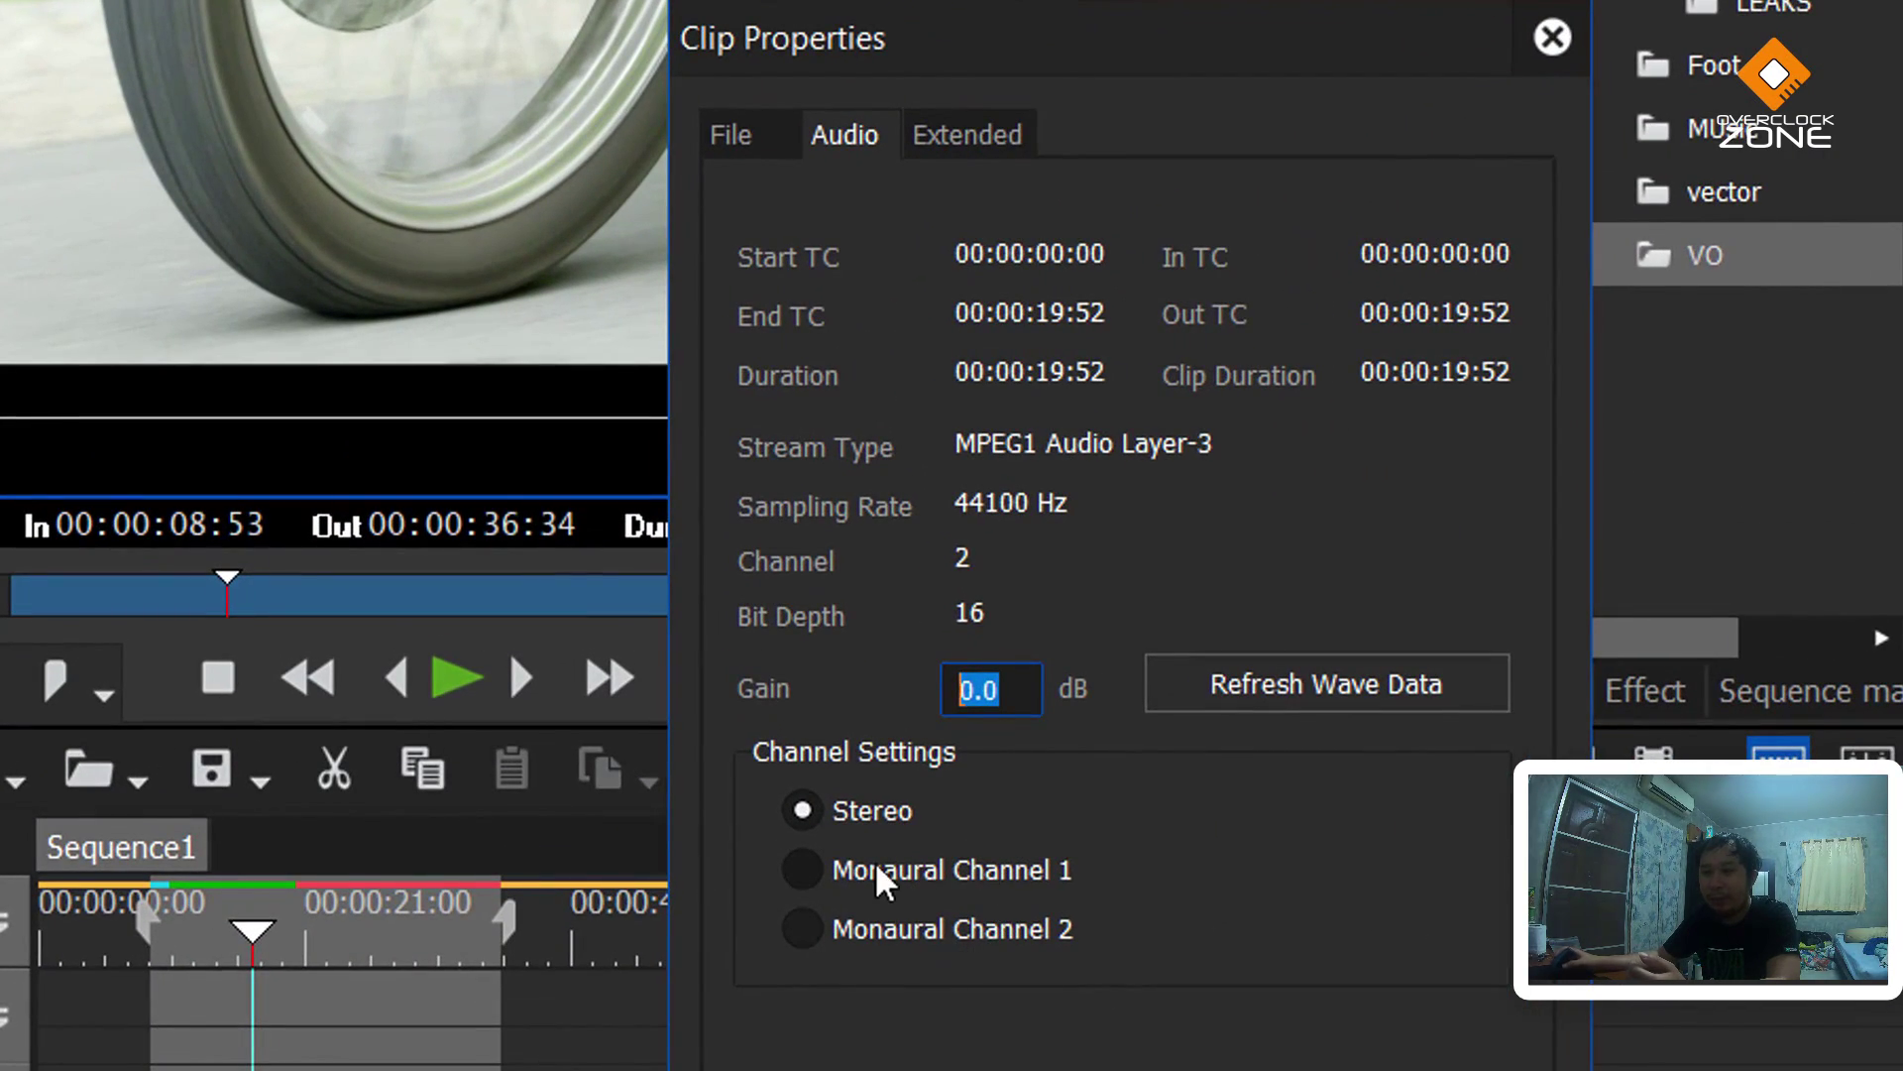
{"action": "type", "text": "-5"}
{"action": "key", "text": "Return"}
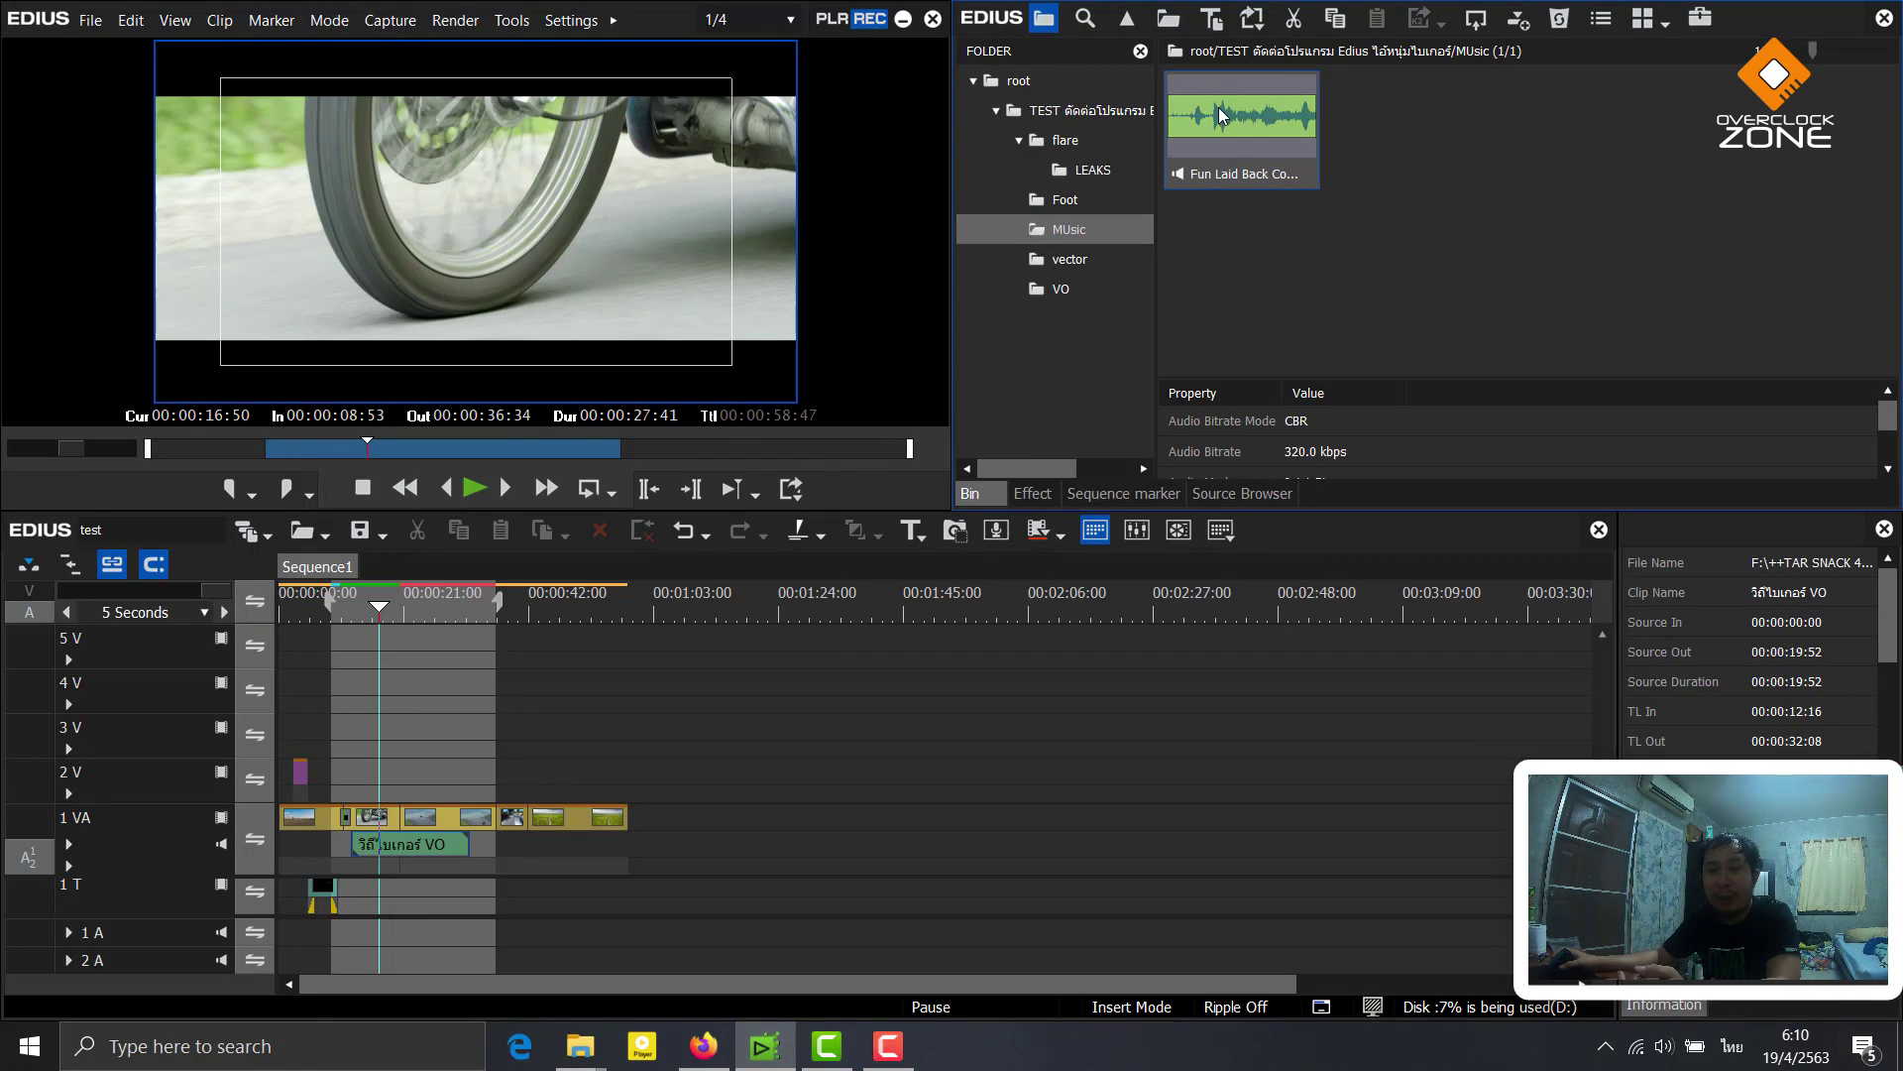
Place the music clip Fun Laid Back Cool Indie at the start of track 1 A and trim its end to 00:00:58:47, matching the footage
{"action": "left_click_drag", "start_coordinate": [1220, 115], "coordinate": [1128, 369]}
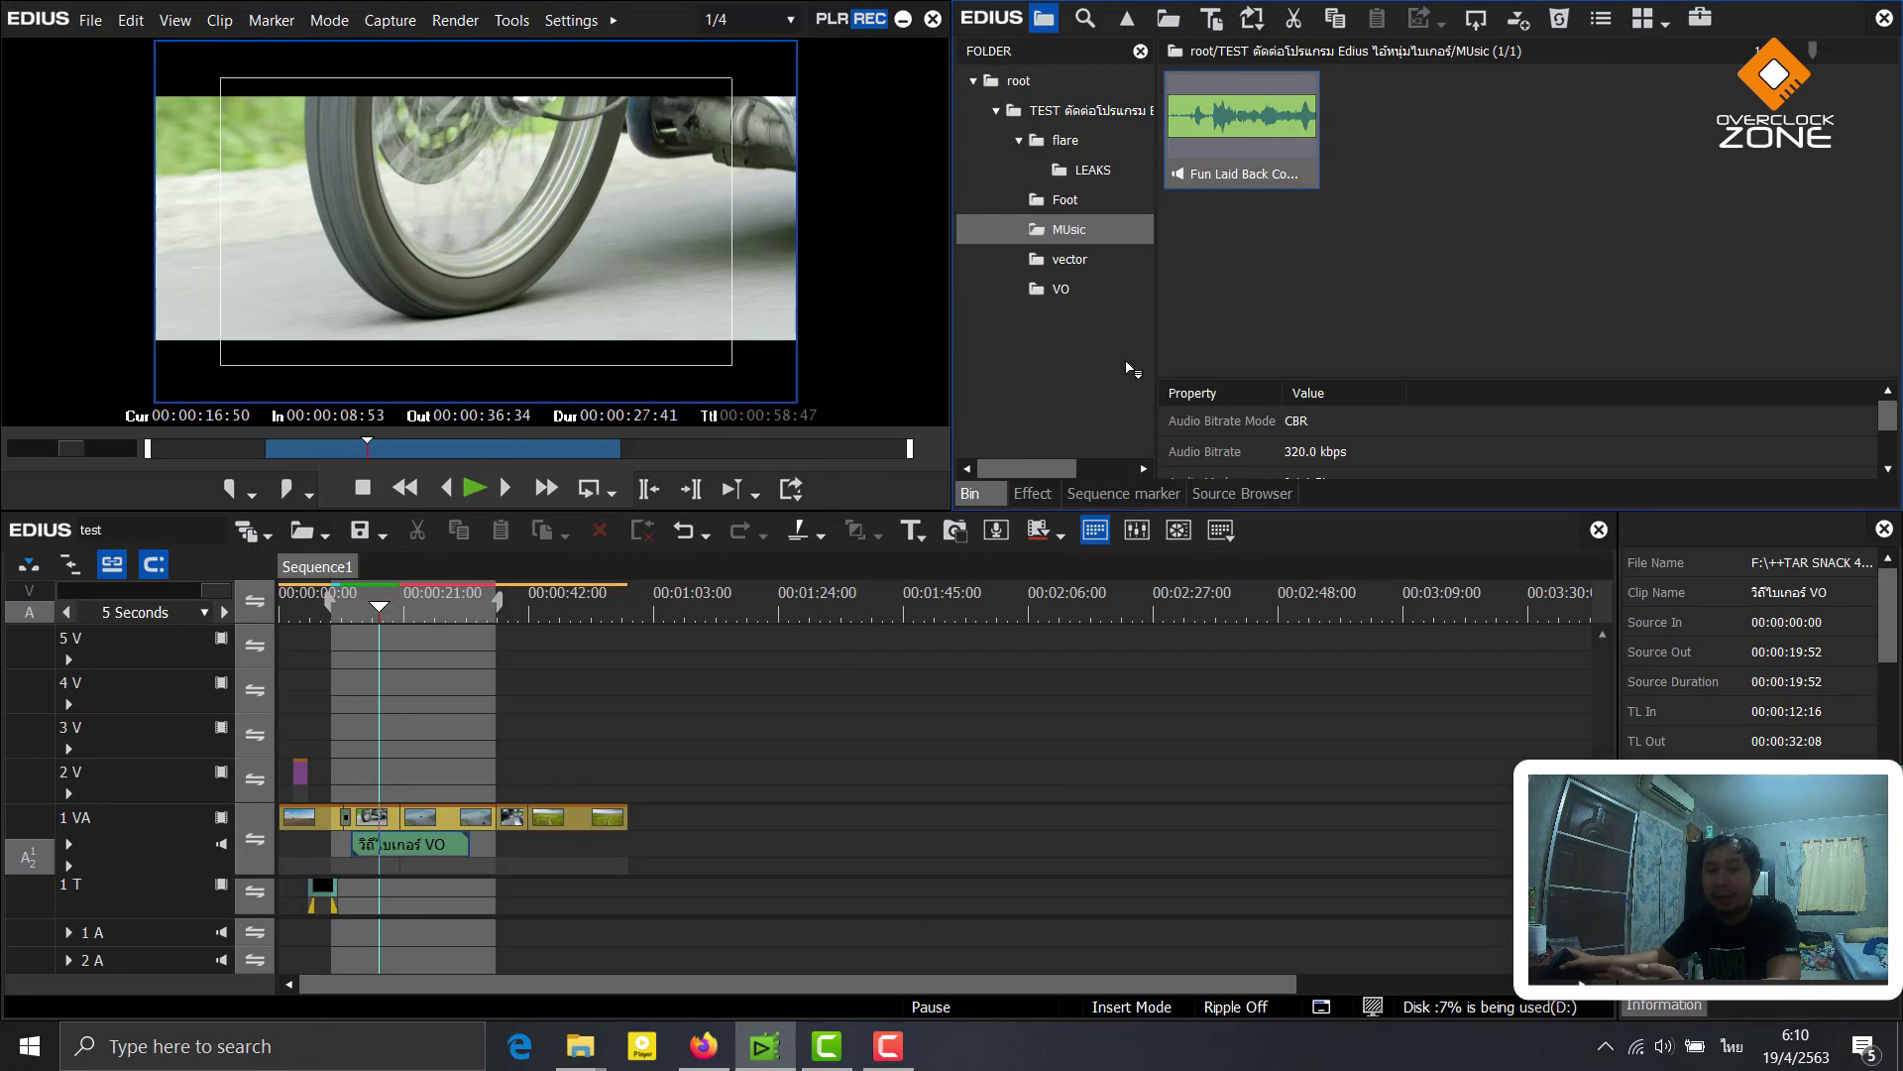
{"action": "left_click_drag", "start_coordinate": [684, 697], "coordinate": [278, 936]}
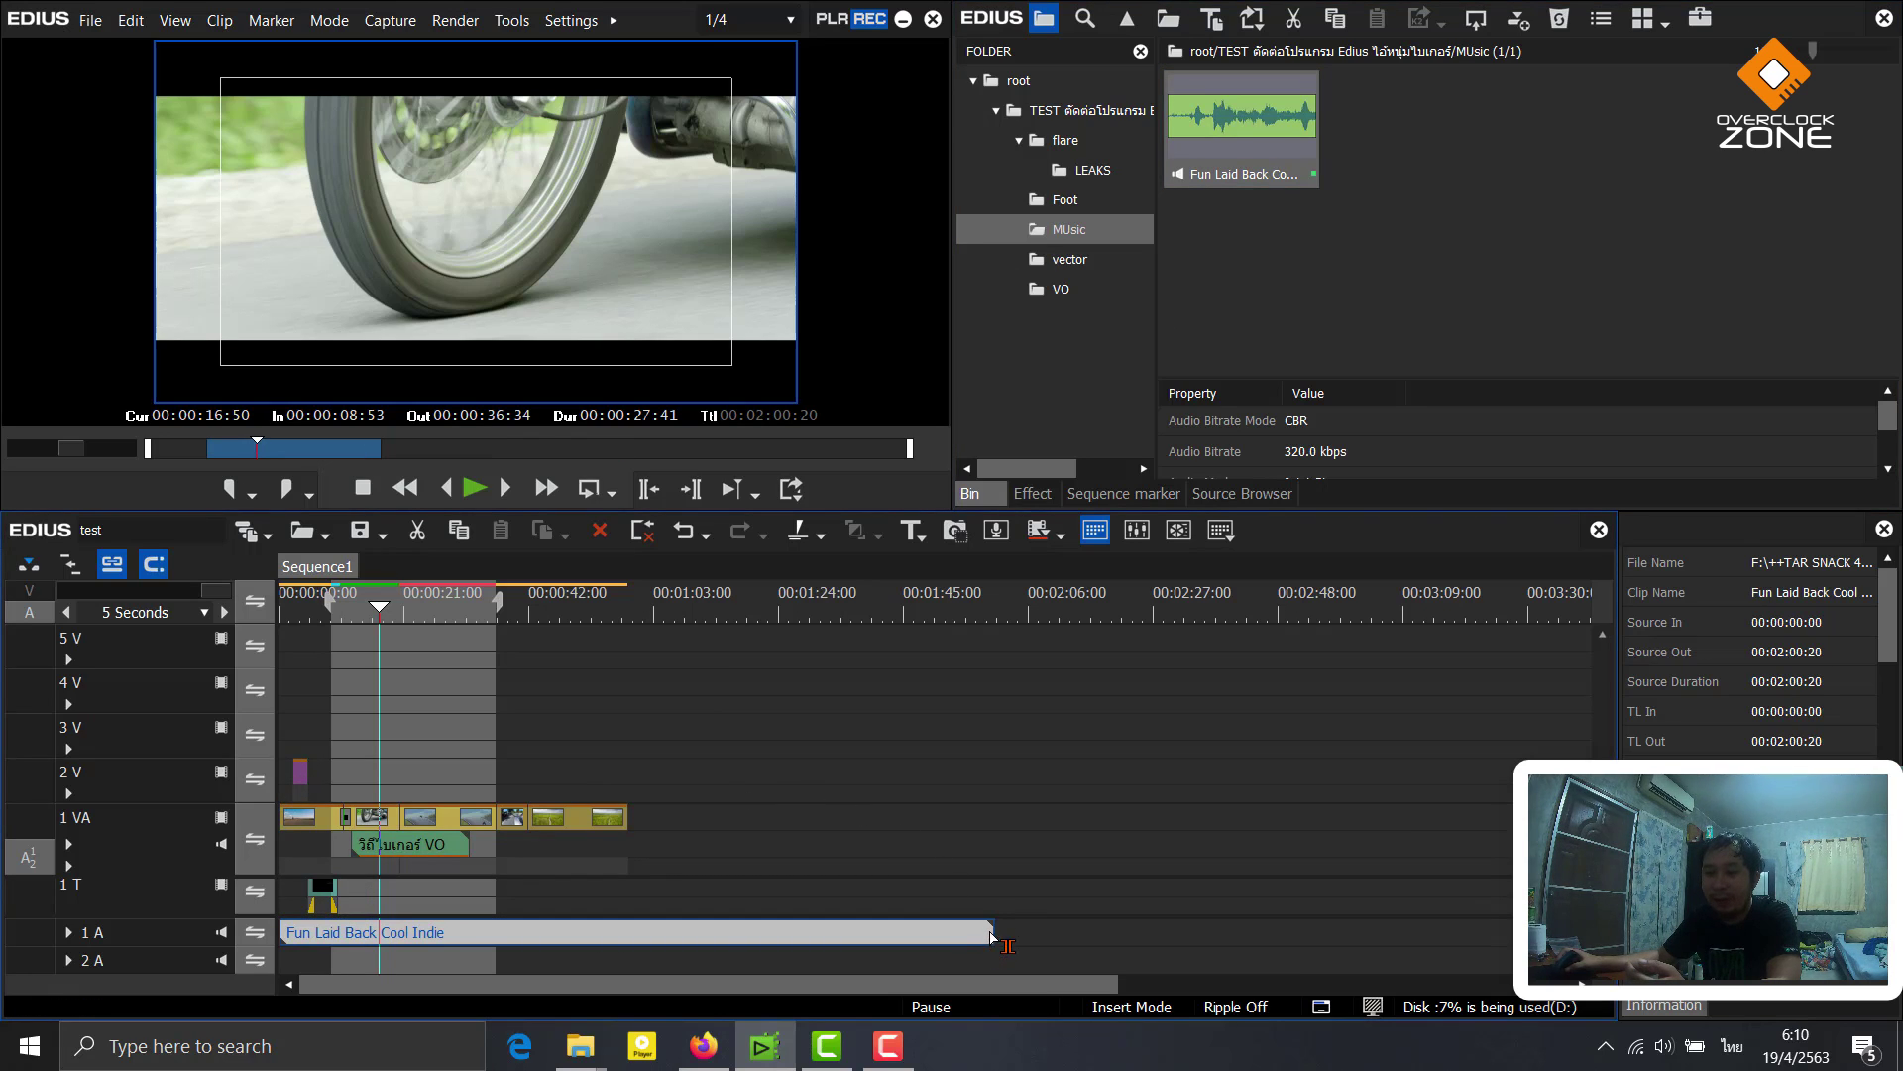
{"action": "left_click_drag", "start_coordinate": [992, 937], "coordinate": [627, 937]}
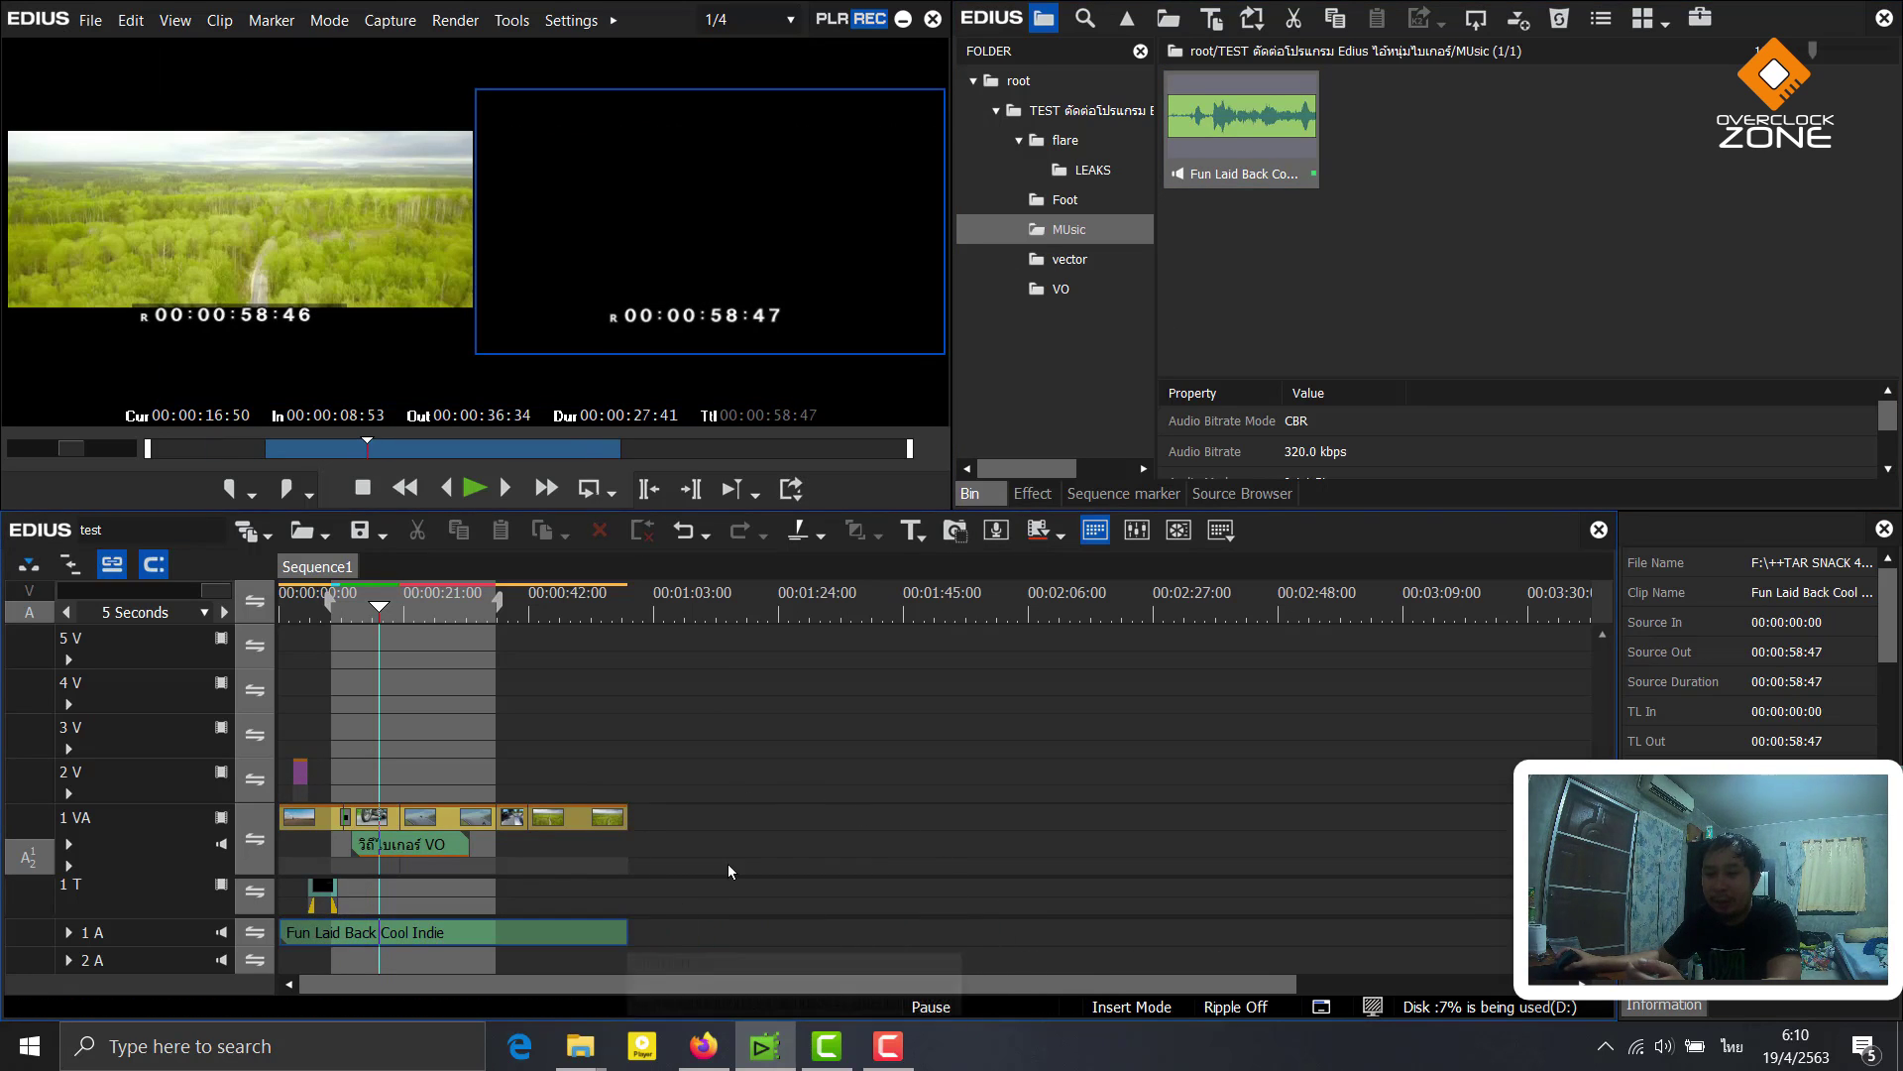
Return to the sequence start and lower the audio gain of the music clip on 1 A in its clip properties
{"action": "key", "text": "Page_Up"}
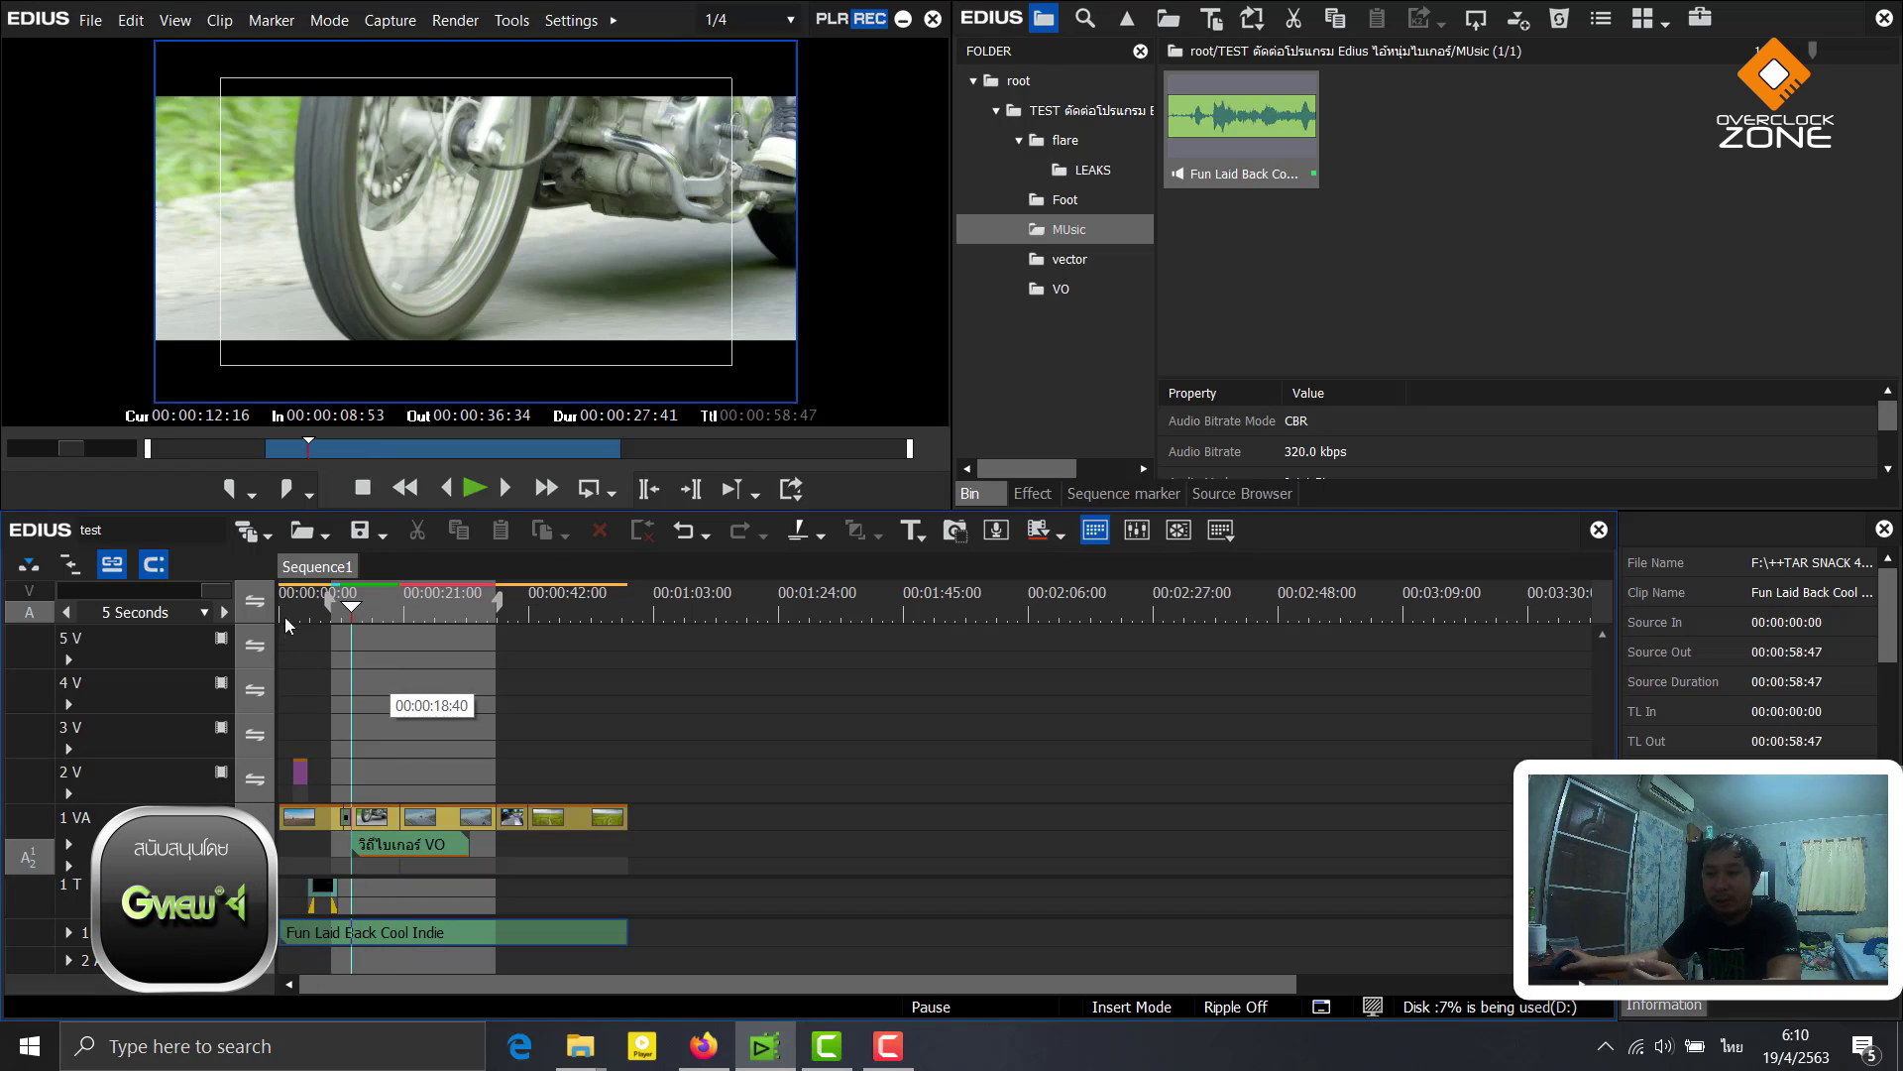
{"action": "key", "text": "Home"}
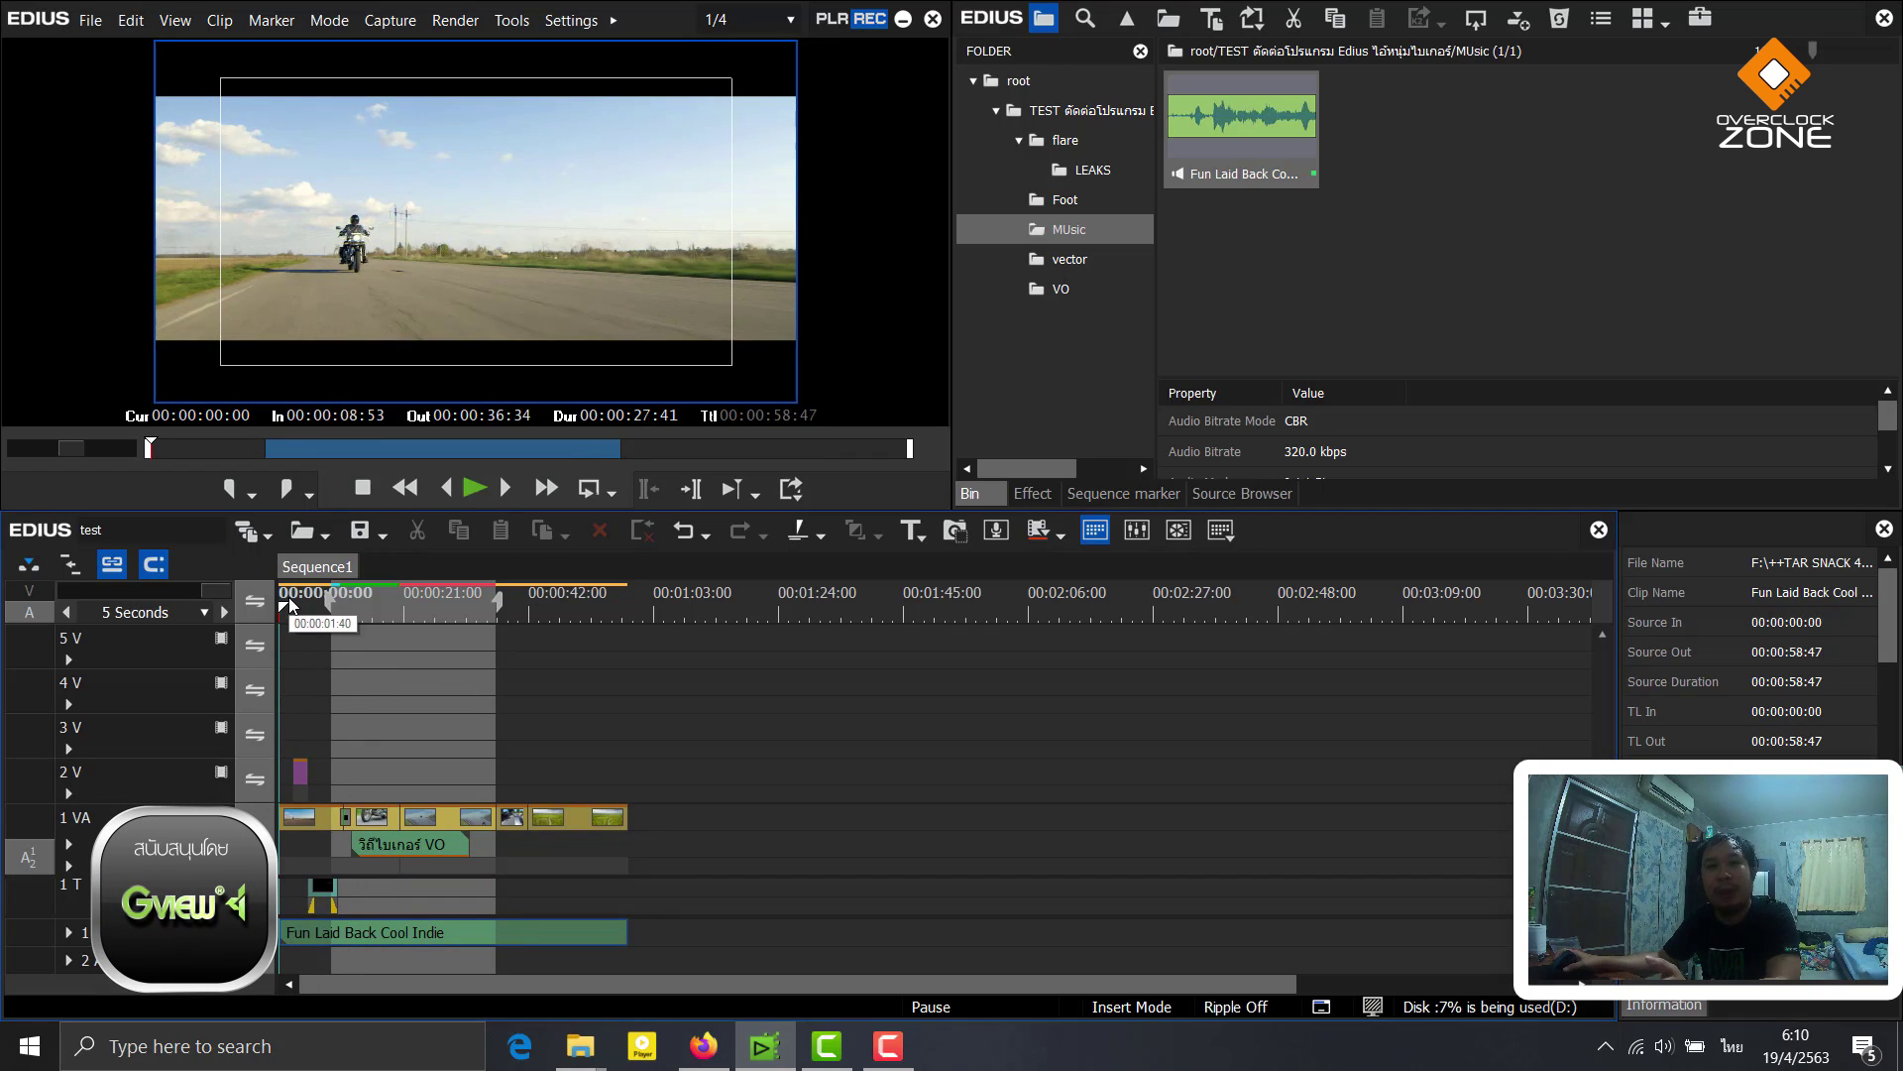
{"action": "left_click", "coordinate": [430, 942]}
{"action": "right_click", "coordinate": [430, 947]}
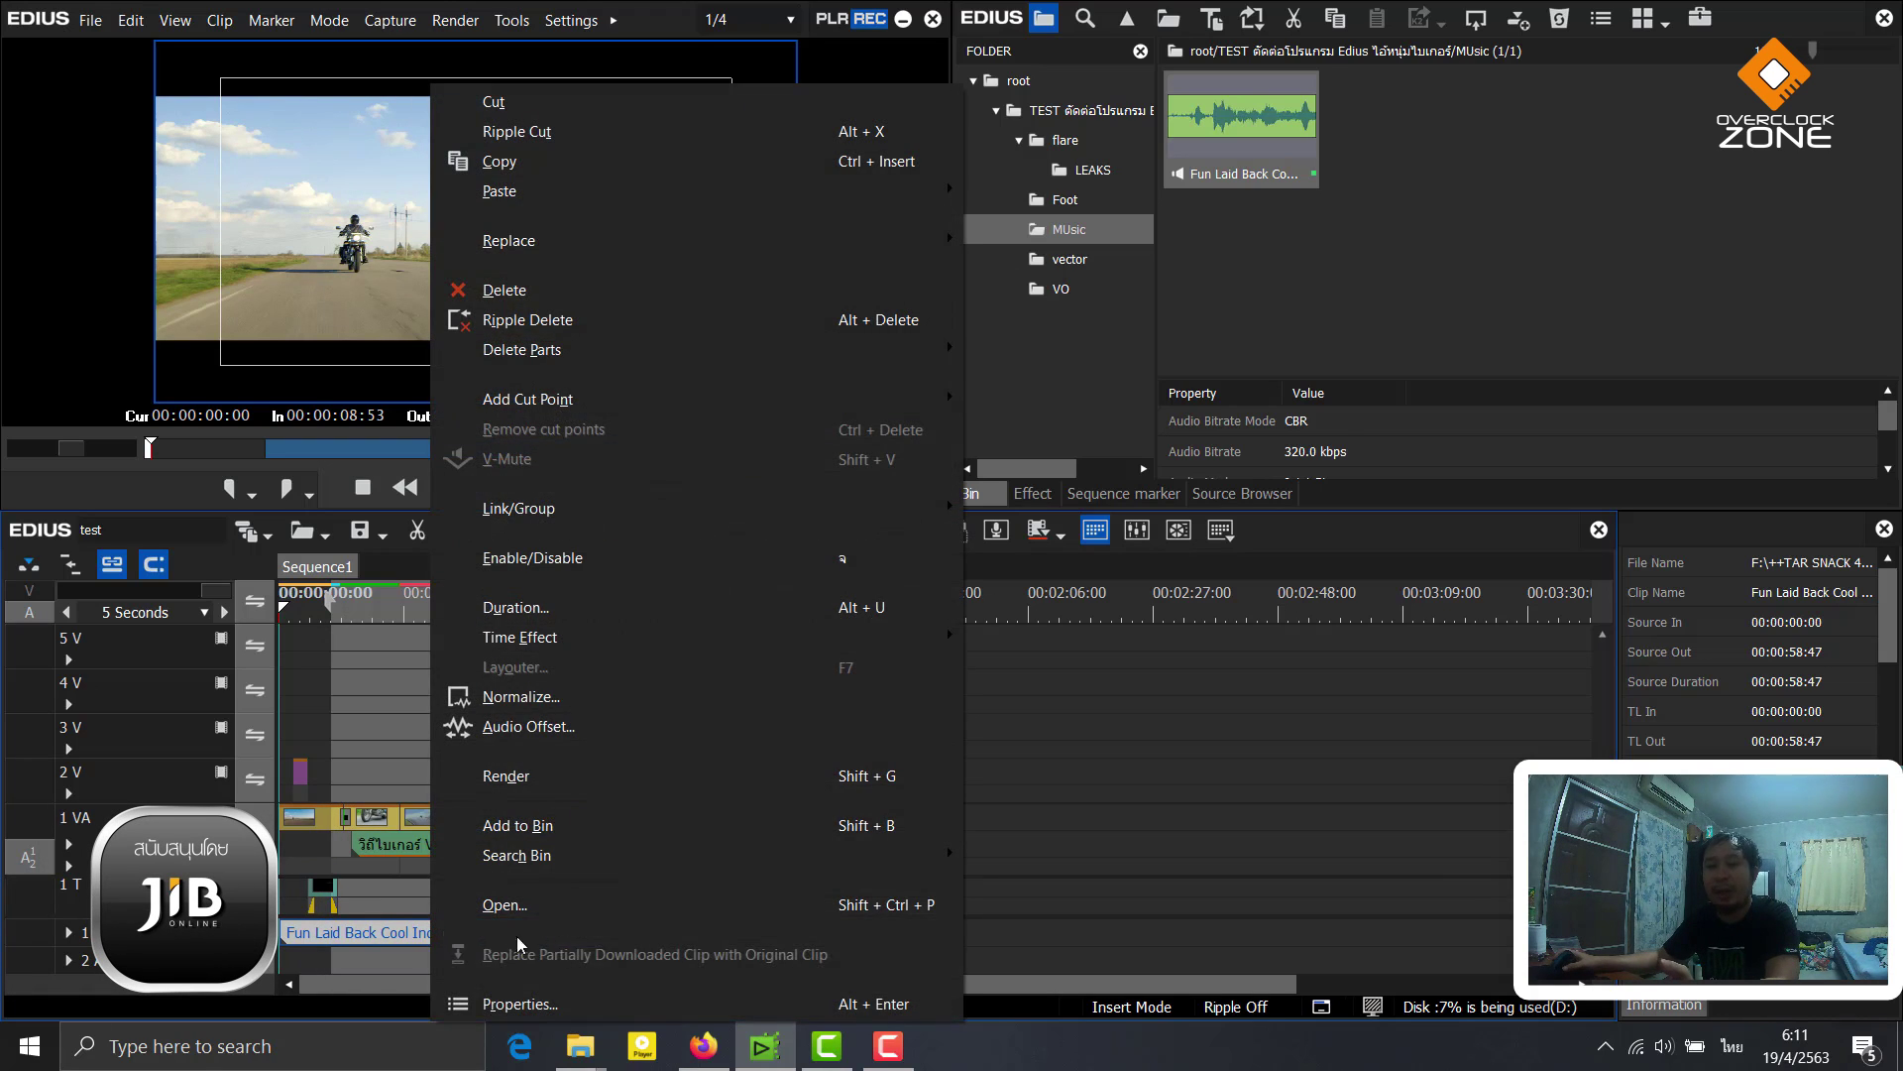
{"action": "left_click", "coordinate": [520, 1004]}
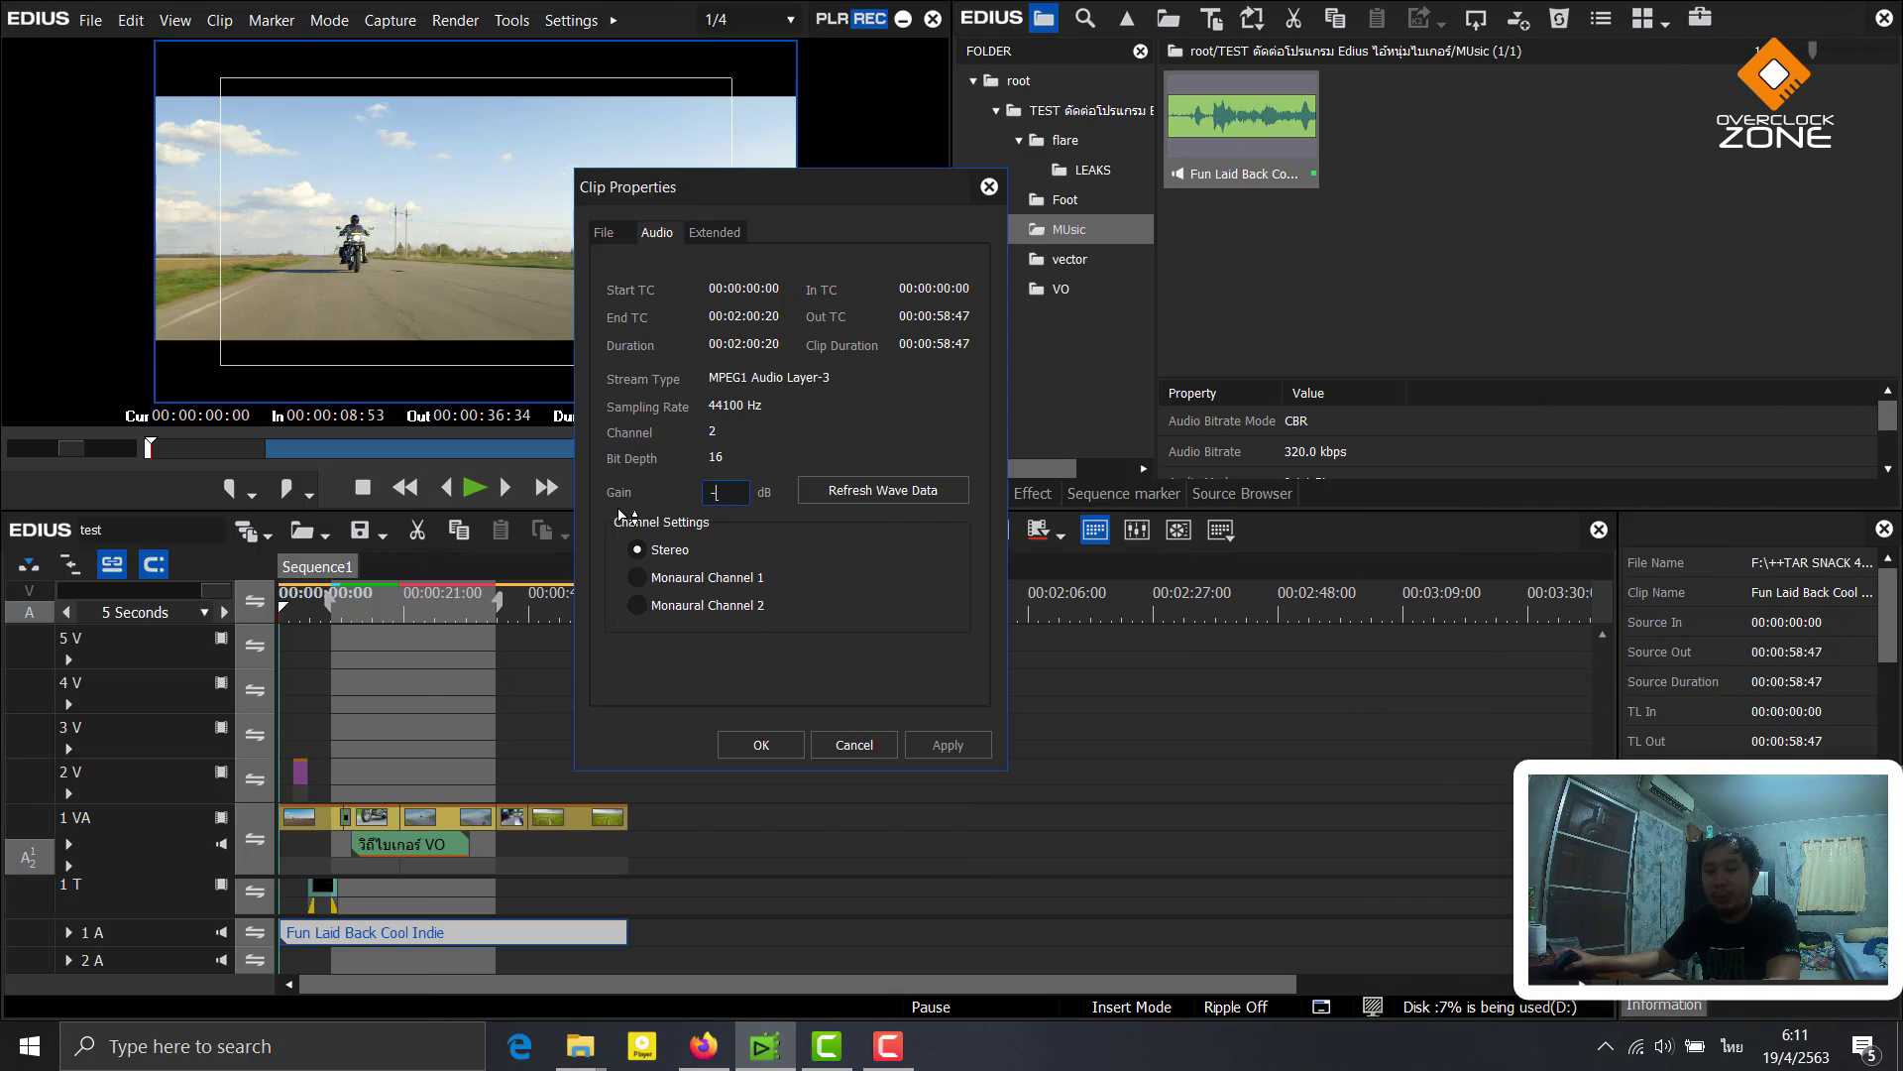
{"action": "key", "text": "Return"}
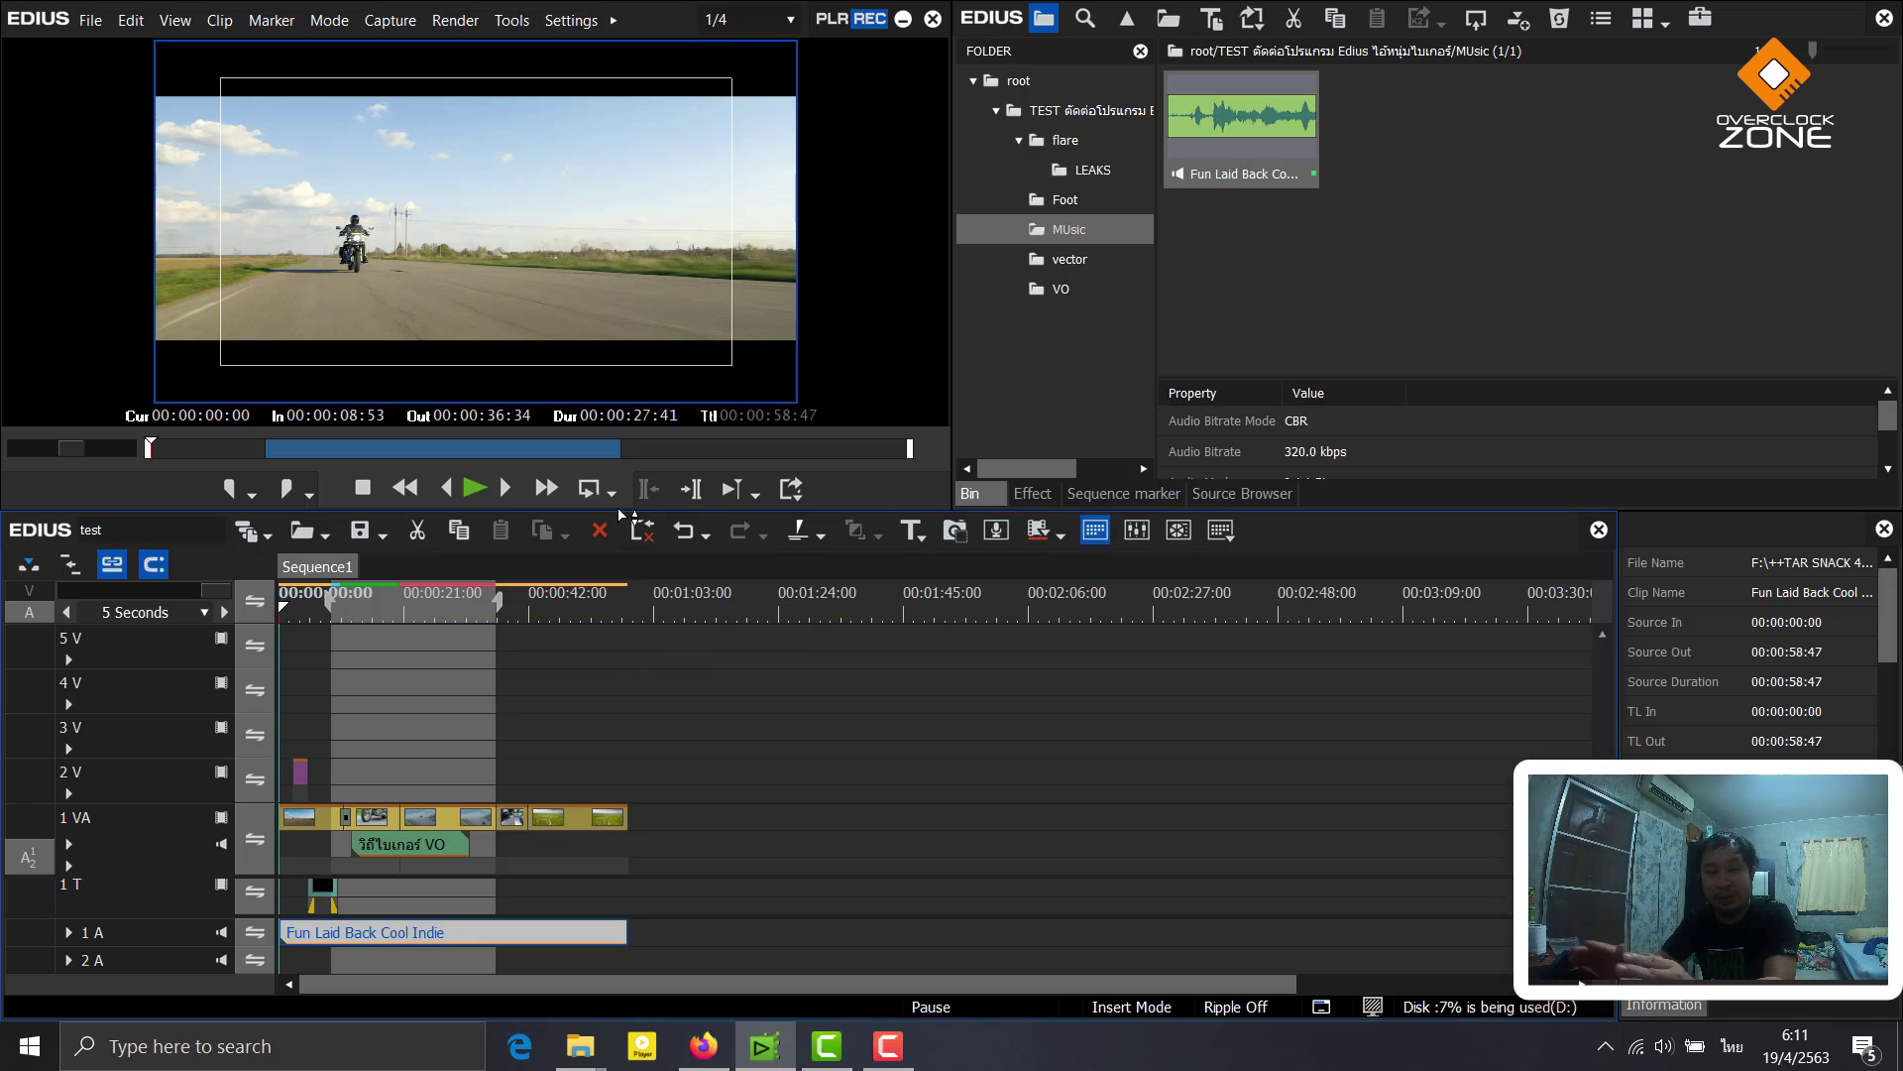
Split the music clip on track 1 A at 00:00:12:16 and 00:00:36:34 and render the range between the In and Out points
{"action": "left_click", "coordinate": [372, 789]}
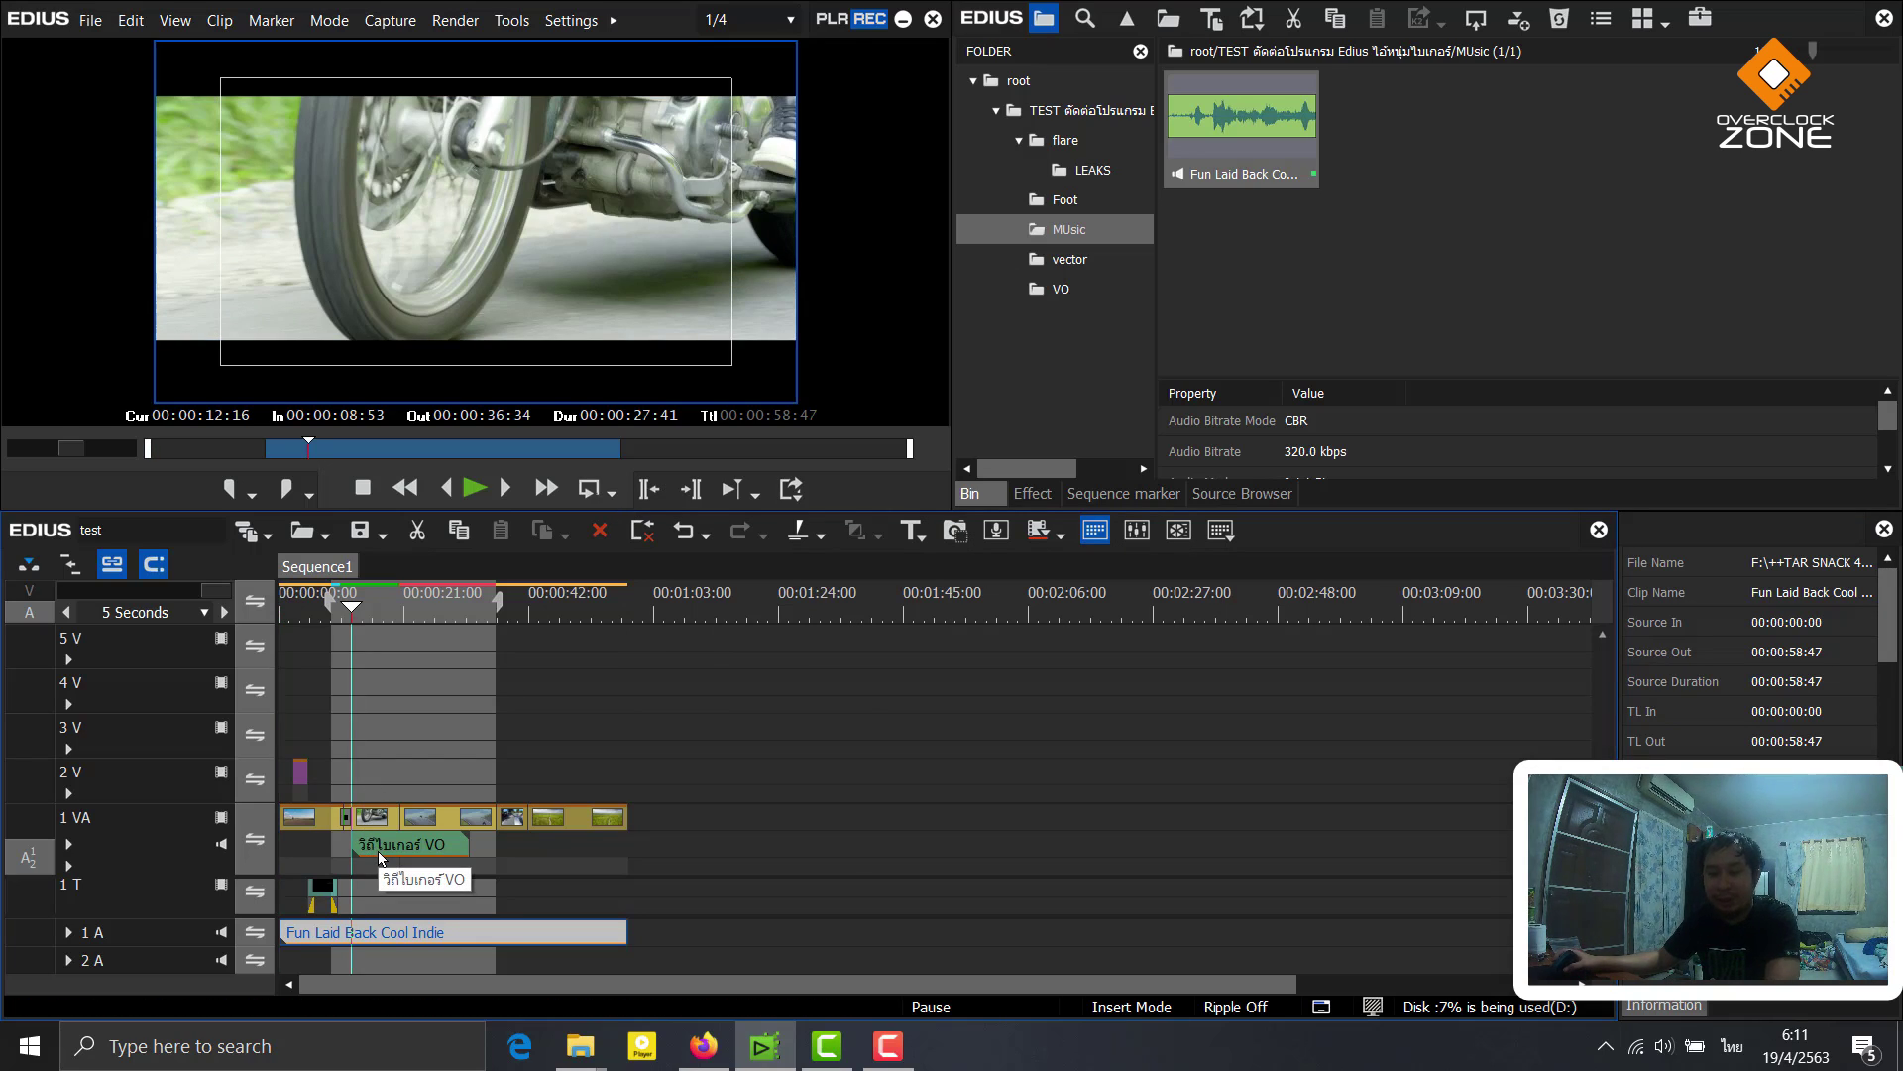
{"action": "key", "text": "c"}
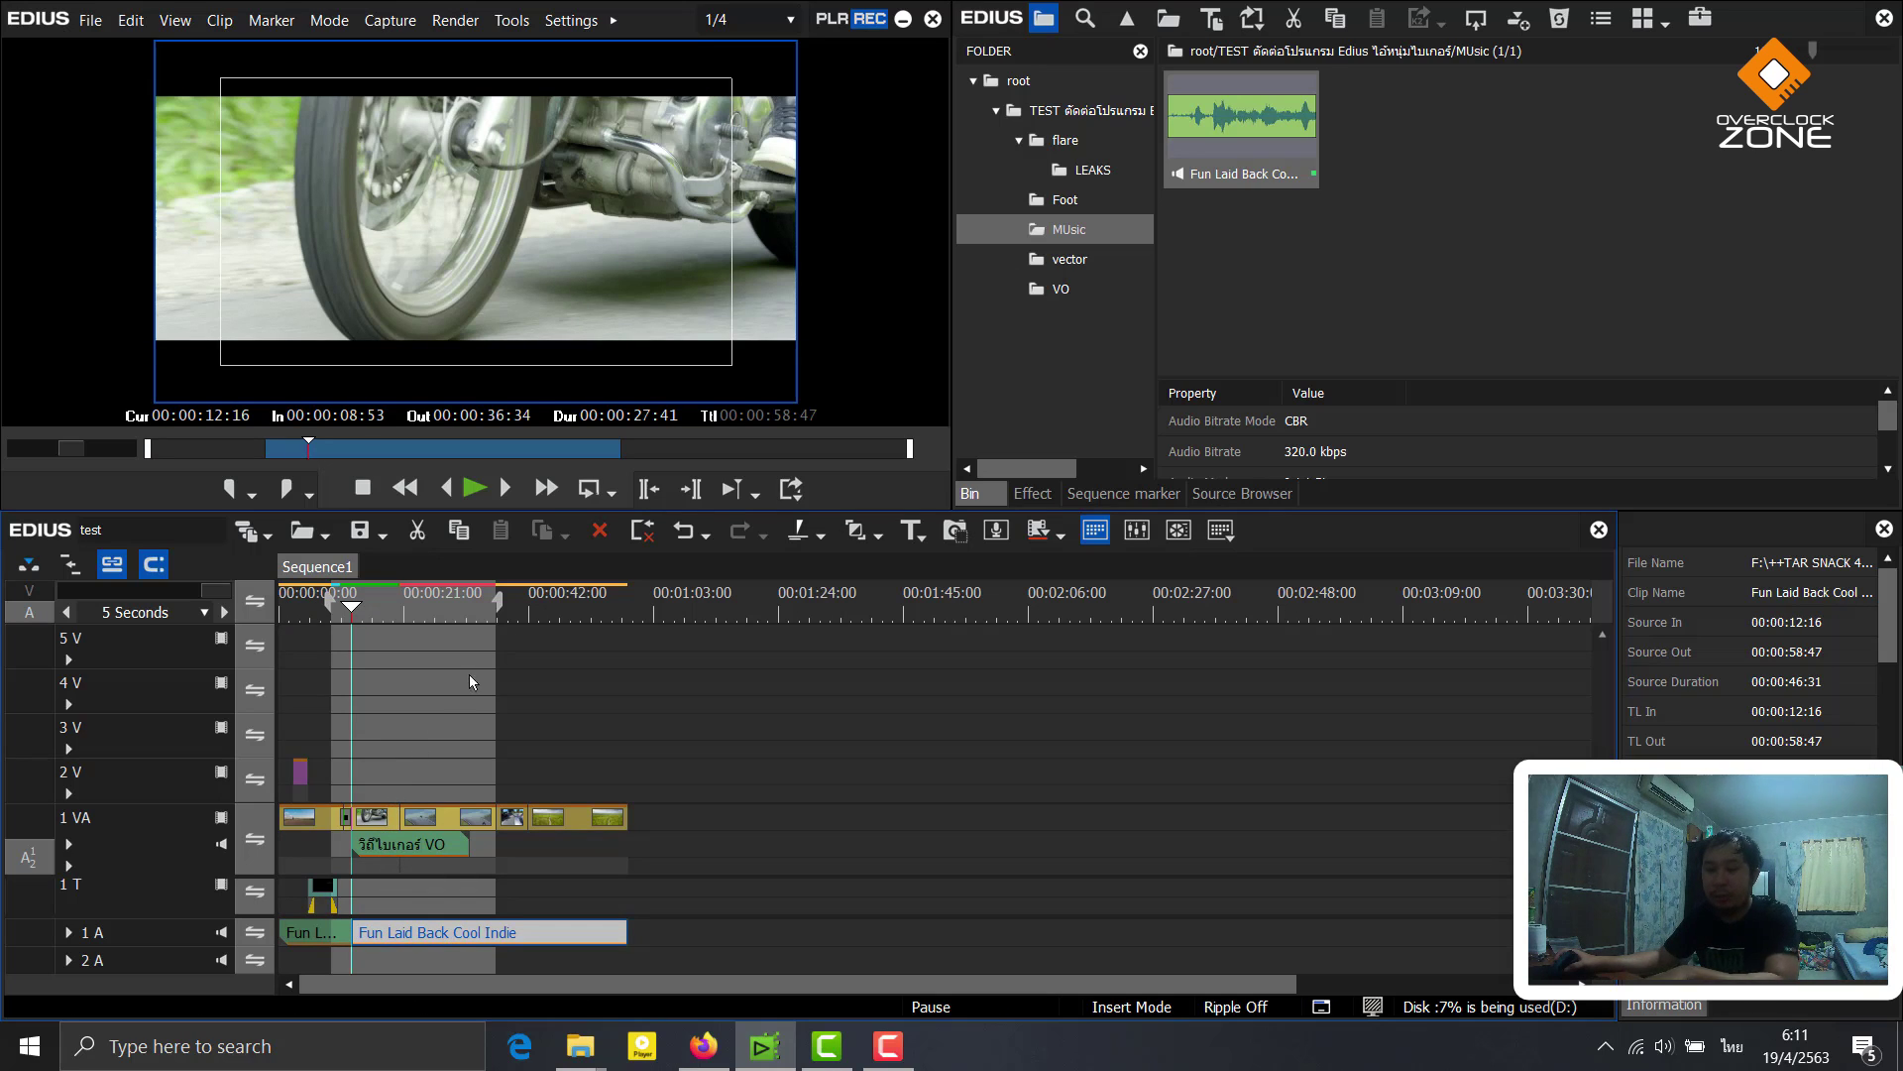
{"action": "left_click_drag", "start_coordinate": [476, 594], "coordinate": [496, 603]}
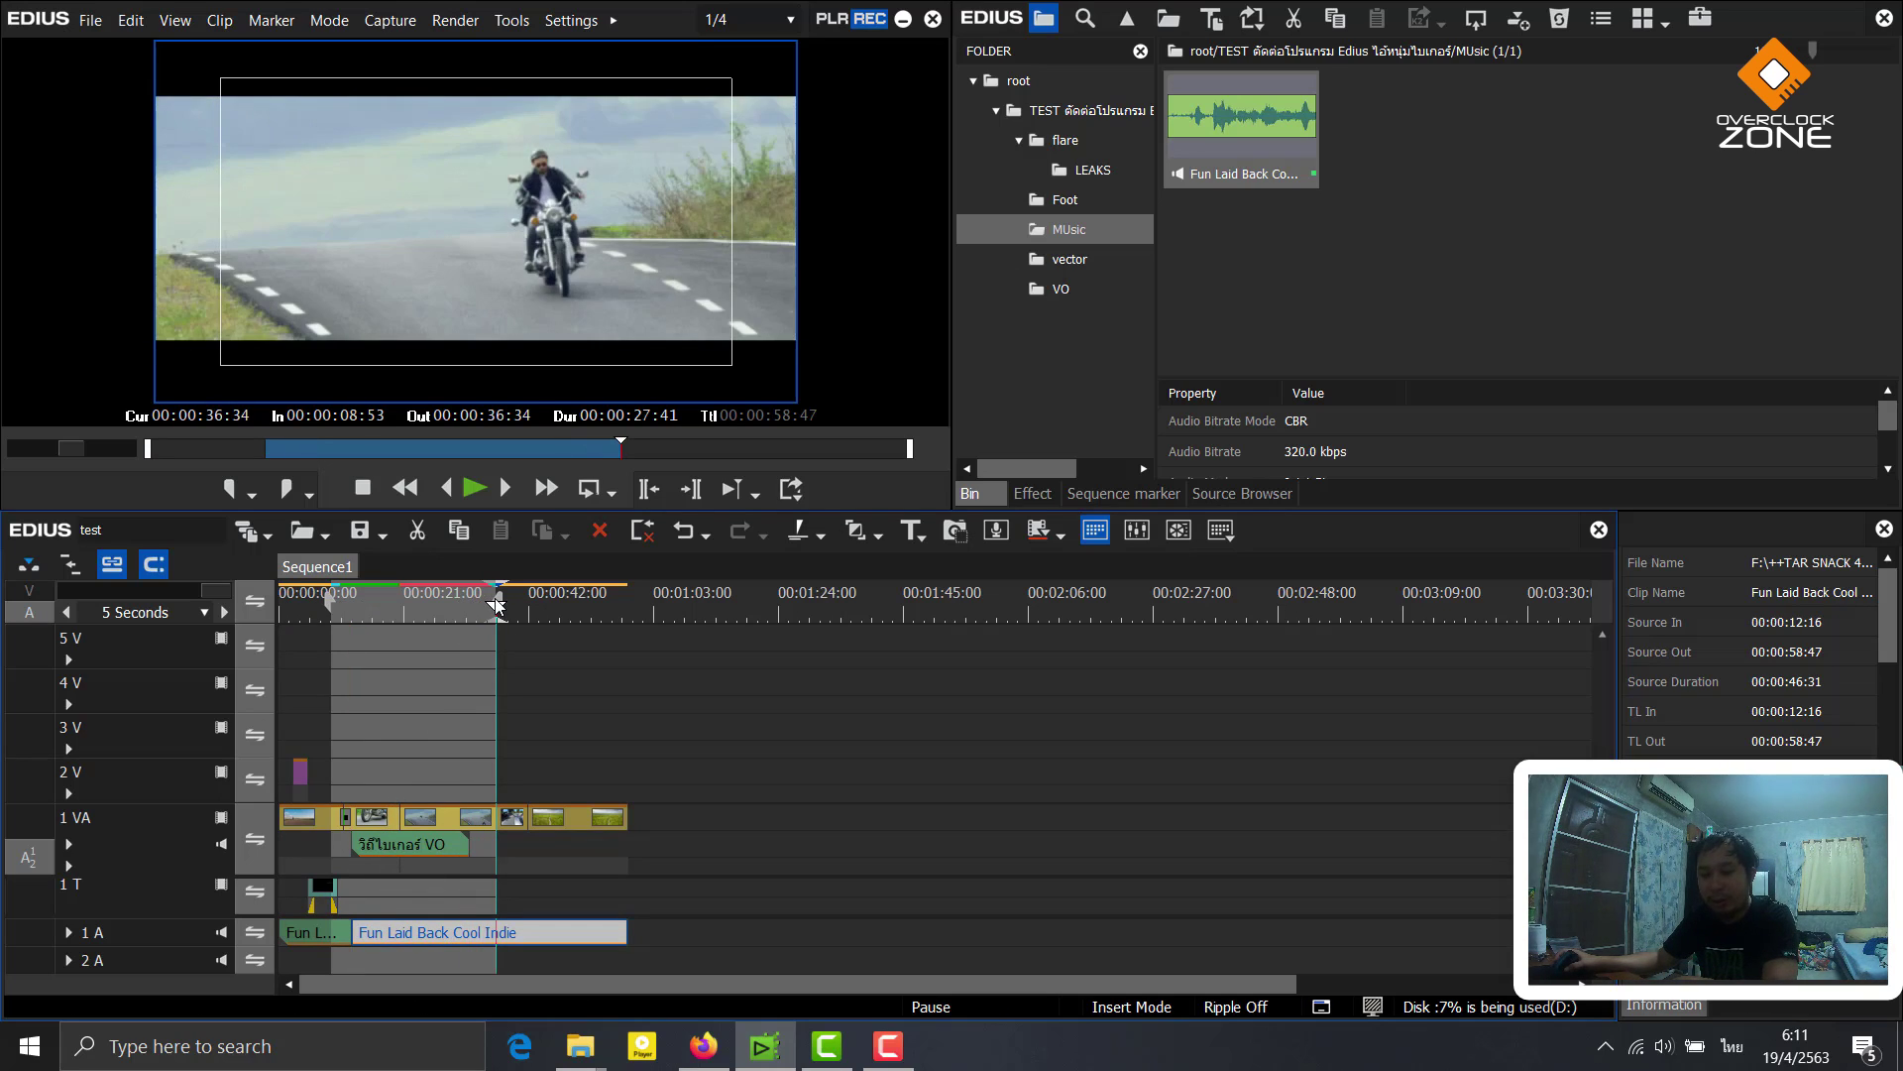
{"action": "key", "text": "c"}
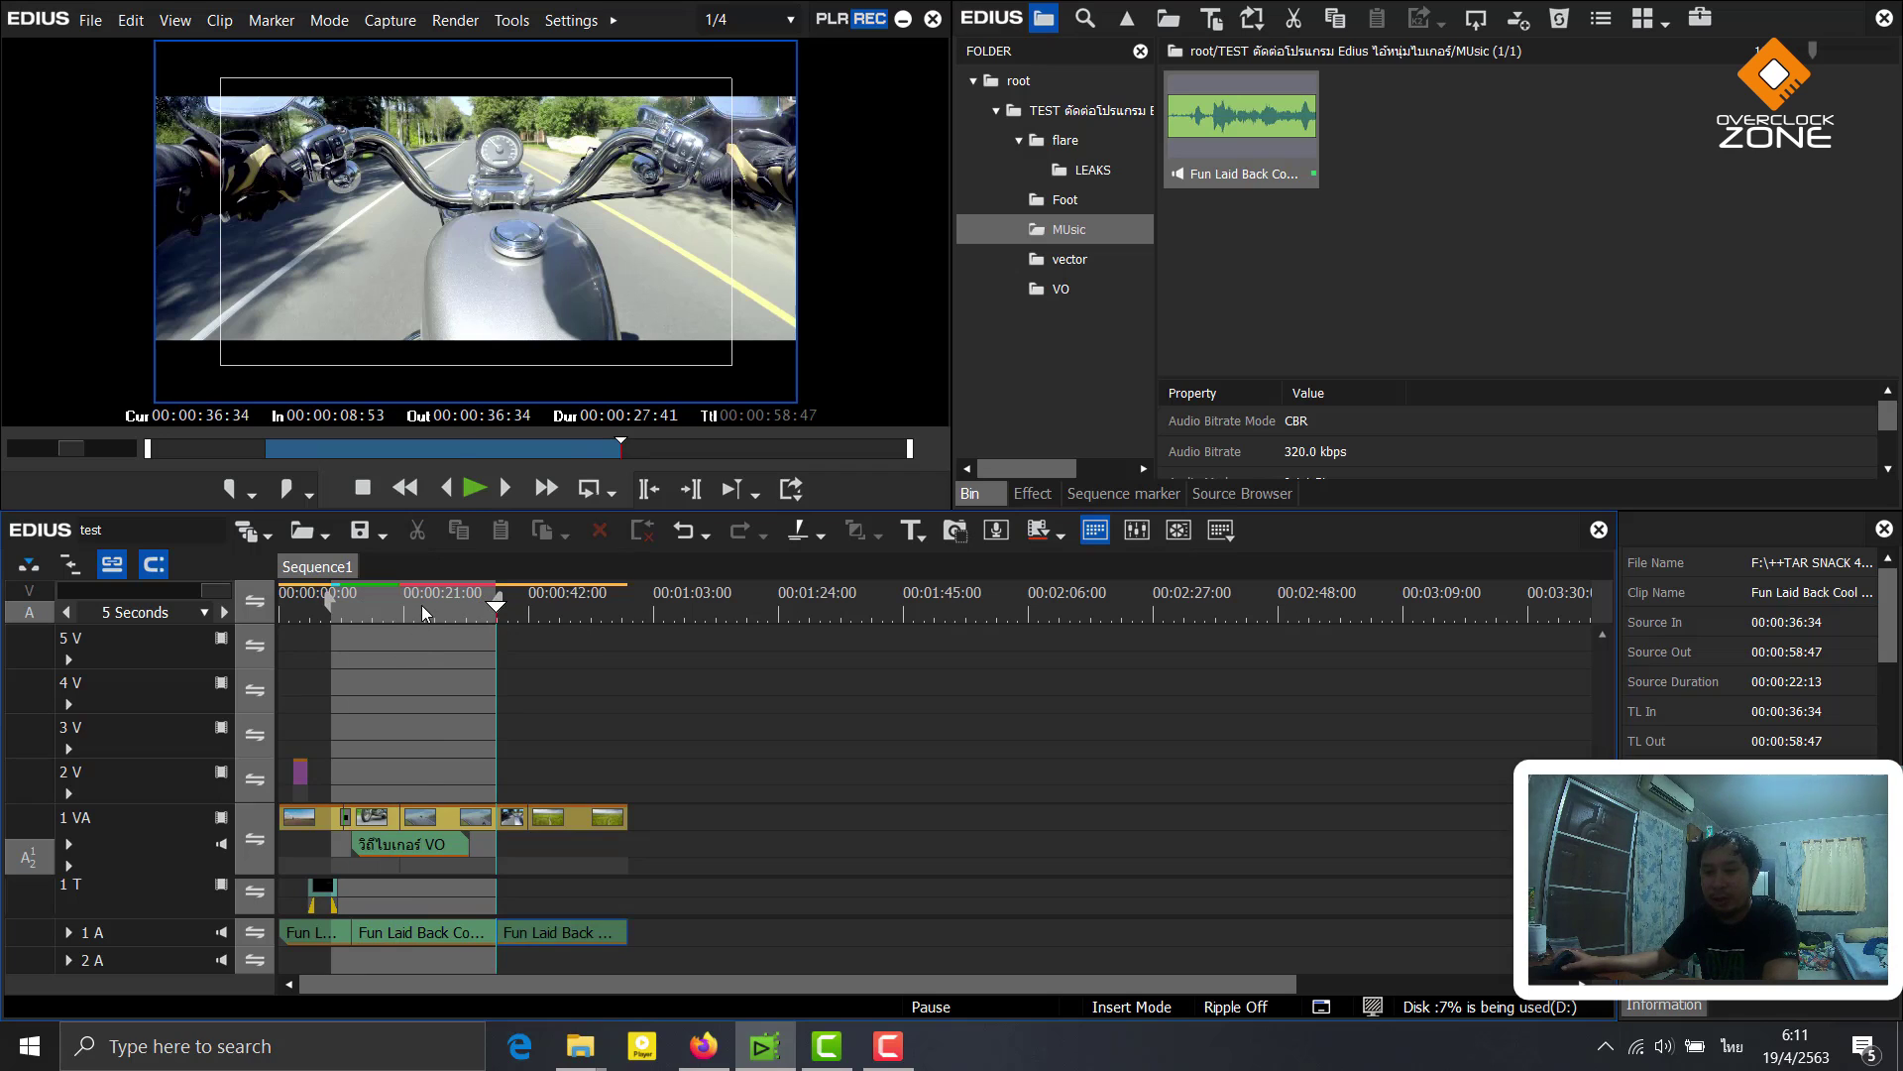
{"action": "left_click", "coordinate": [421, 605]}
{"action": "key", "text": "shift+q"}
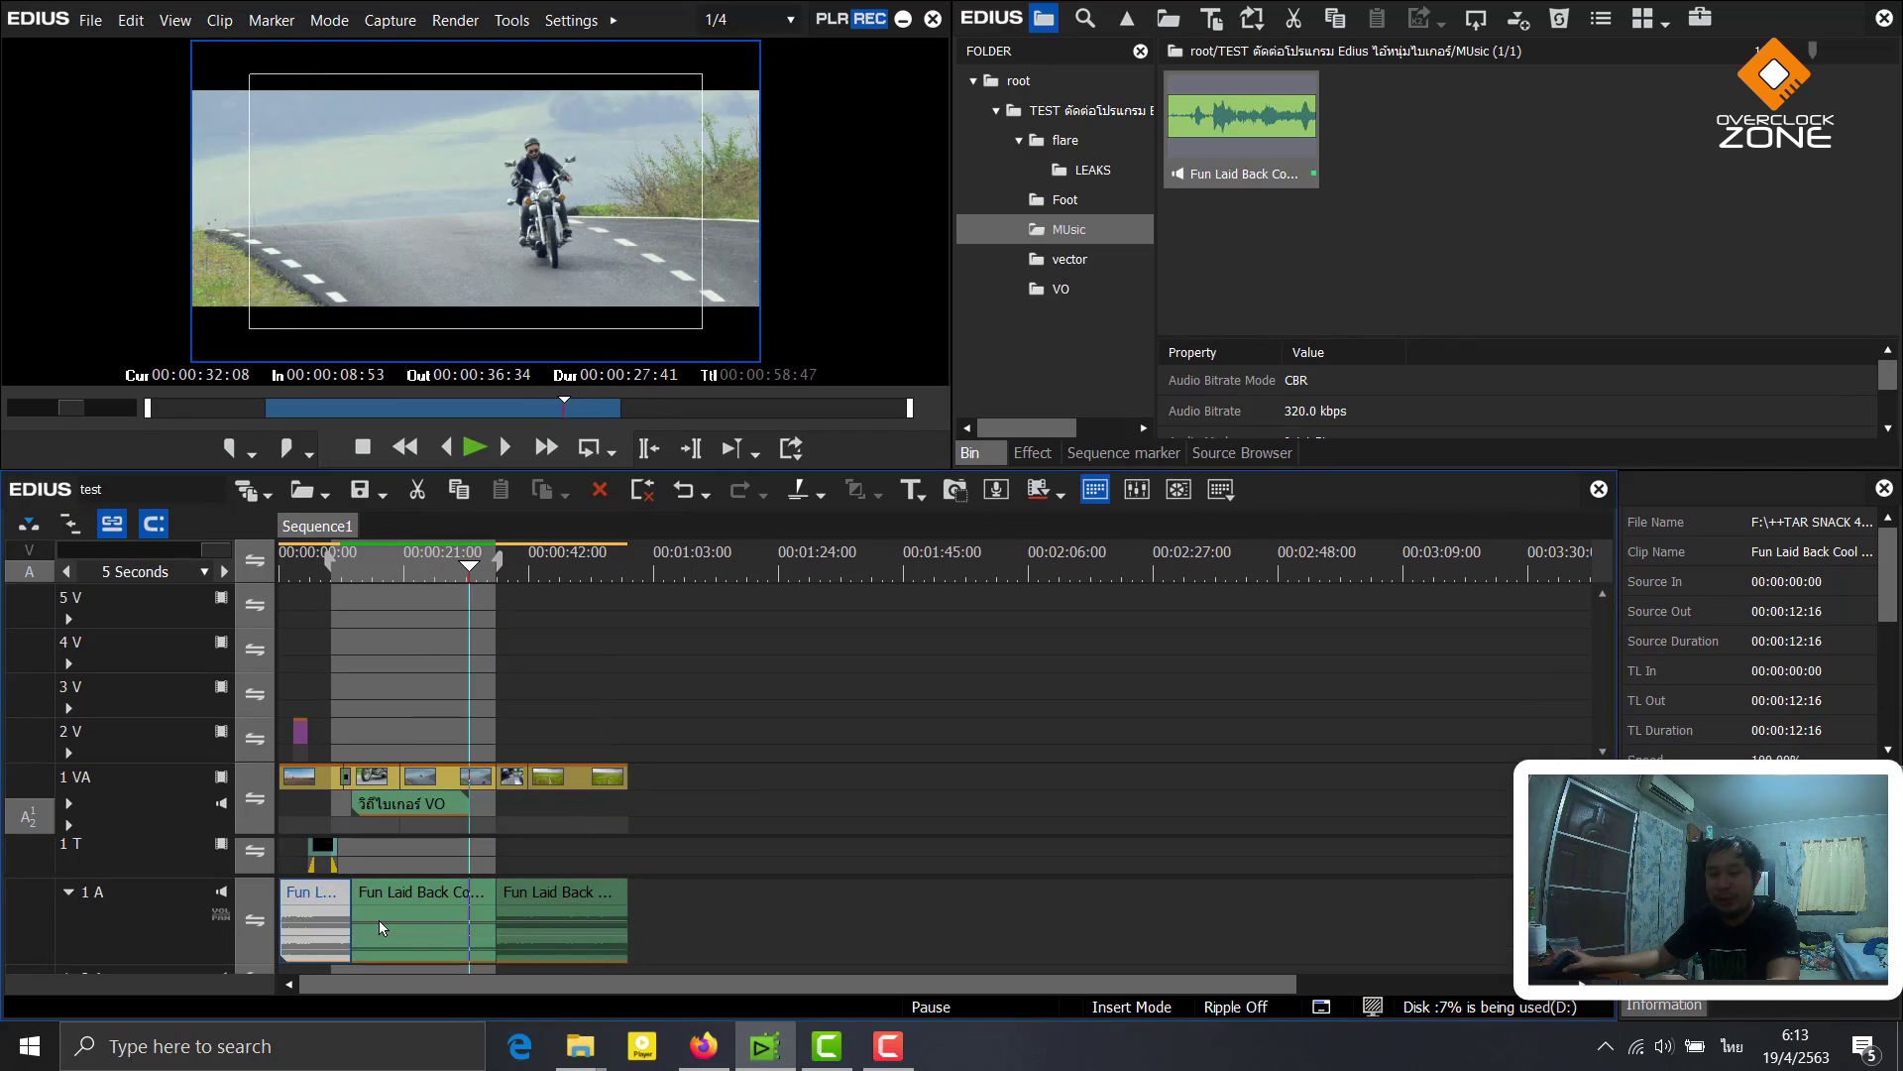
Apply the Spline out/in audio crossfade at both cuts in the music on 1 A and play it back from 00:00:08:53
{"action": "left_click", "coordinate": [379, 920]}
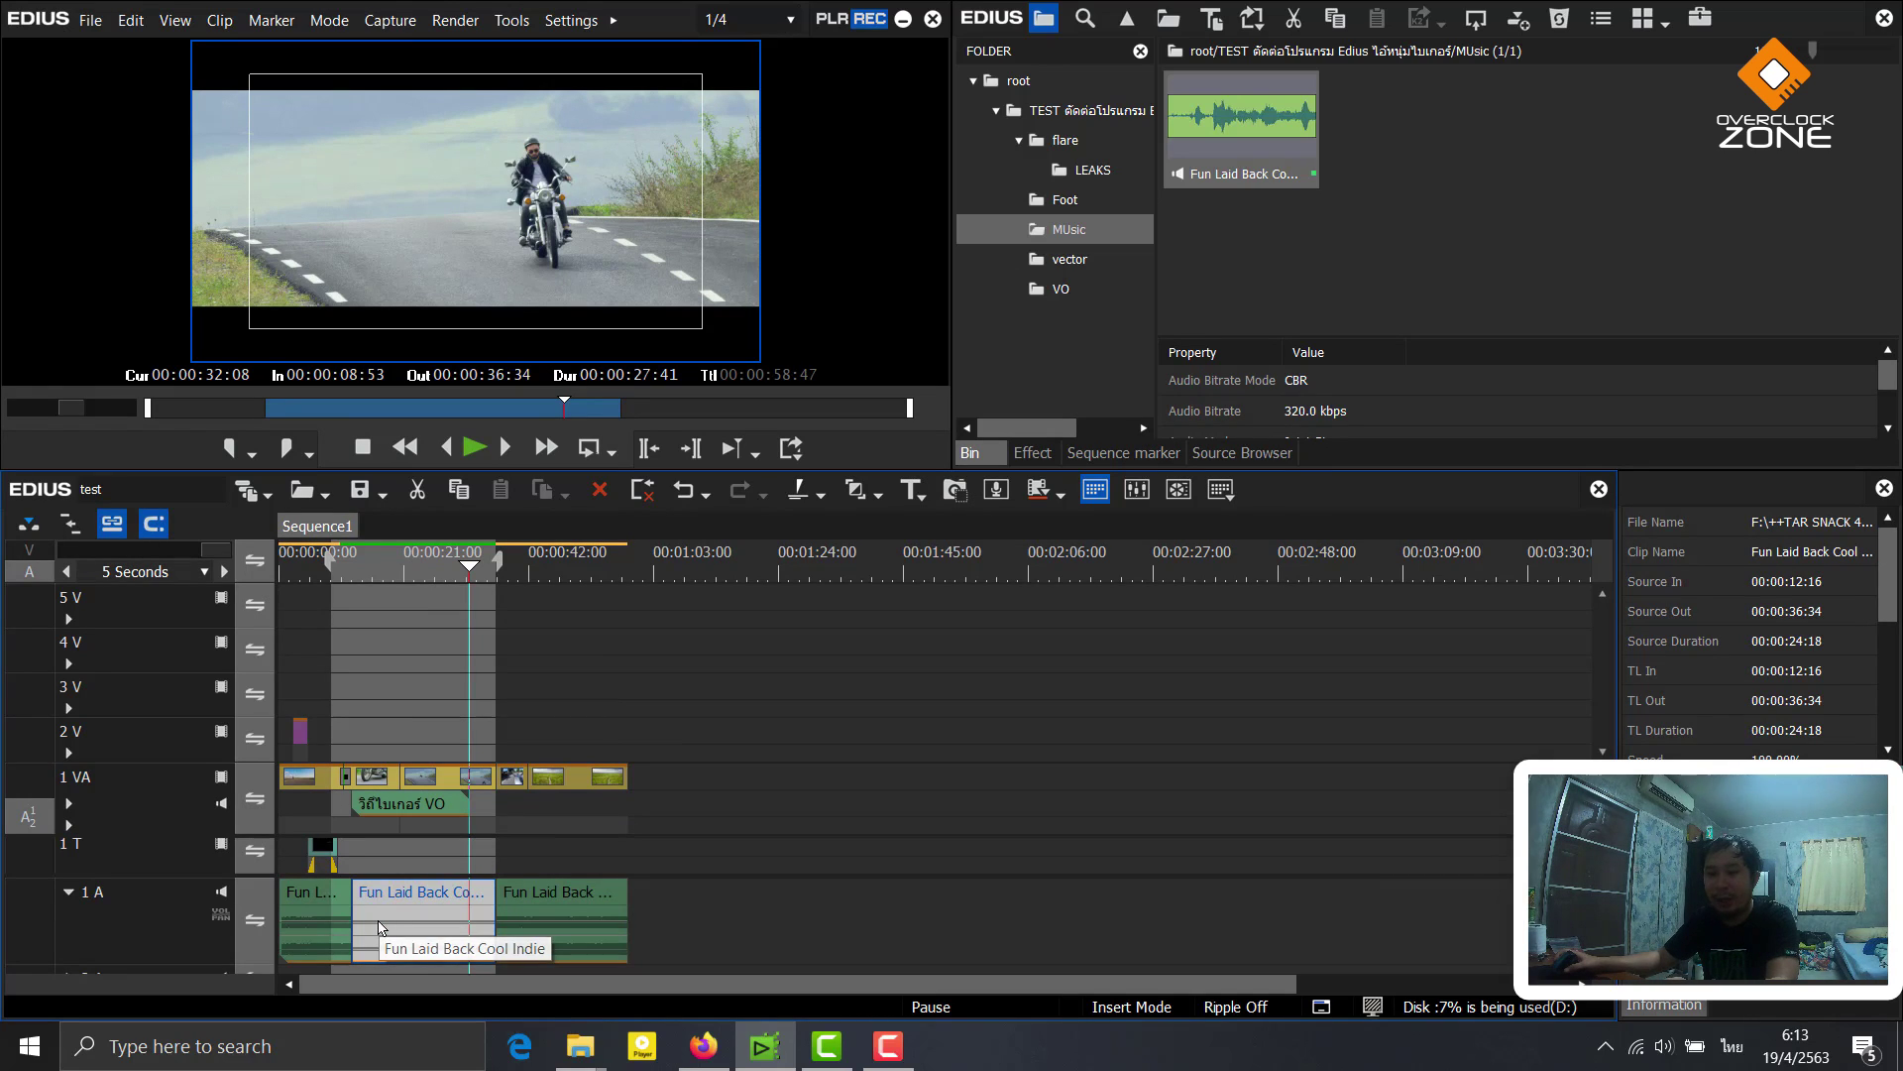
{"action": "left_click", "coordinate": [1032, 453]}
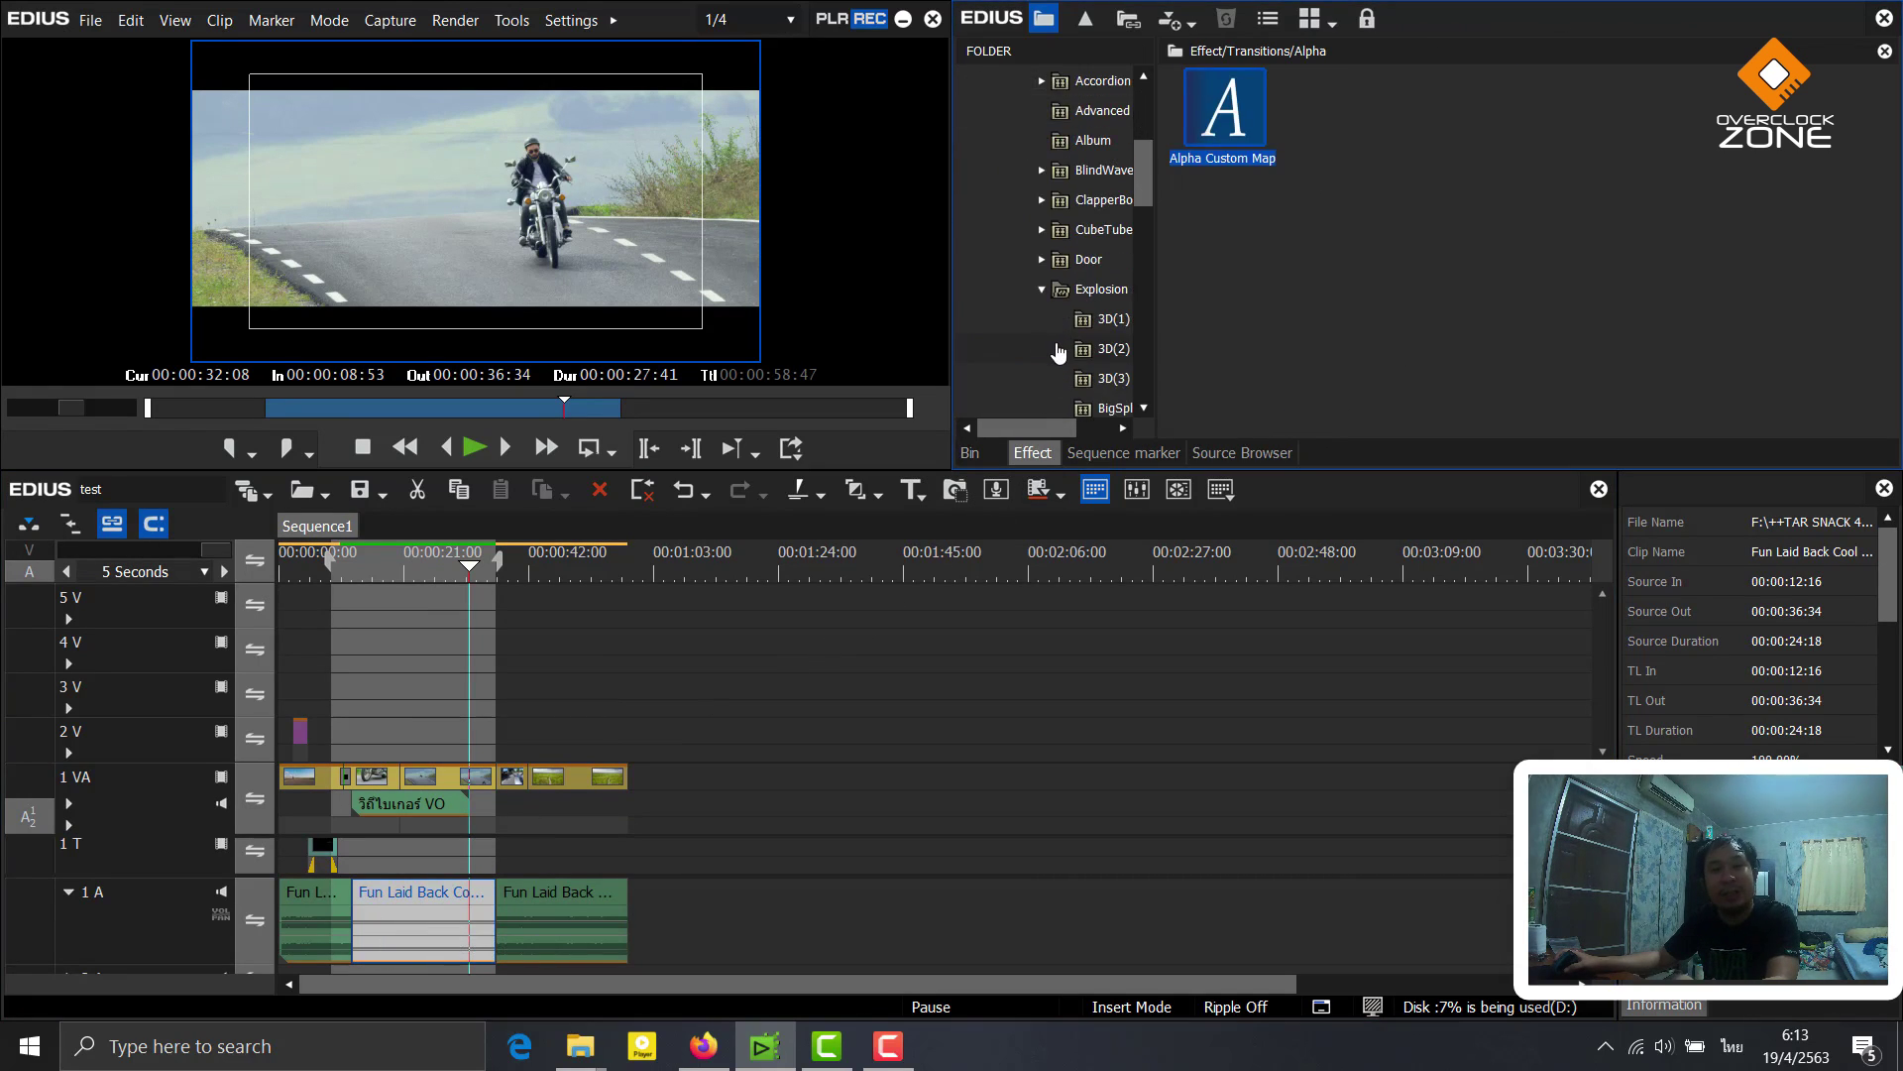
{"action": "scroll", "coordinate": [1080, 342], "scroll_direction": "down", "scroll_amount": 8}
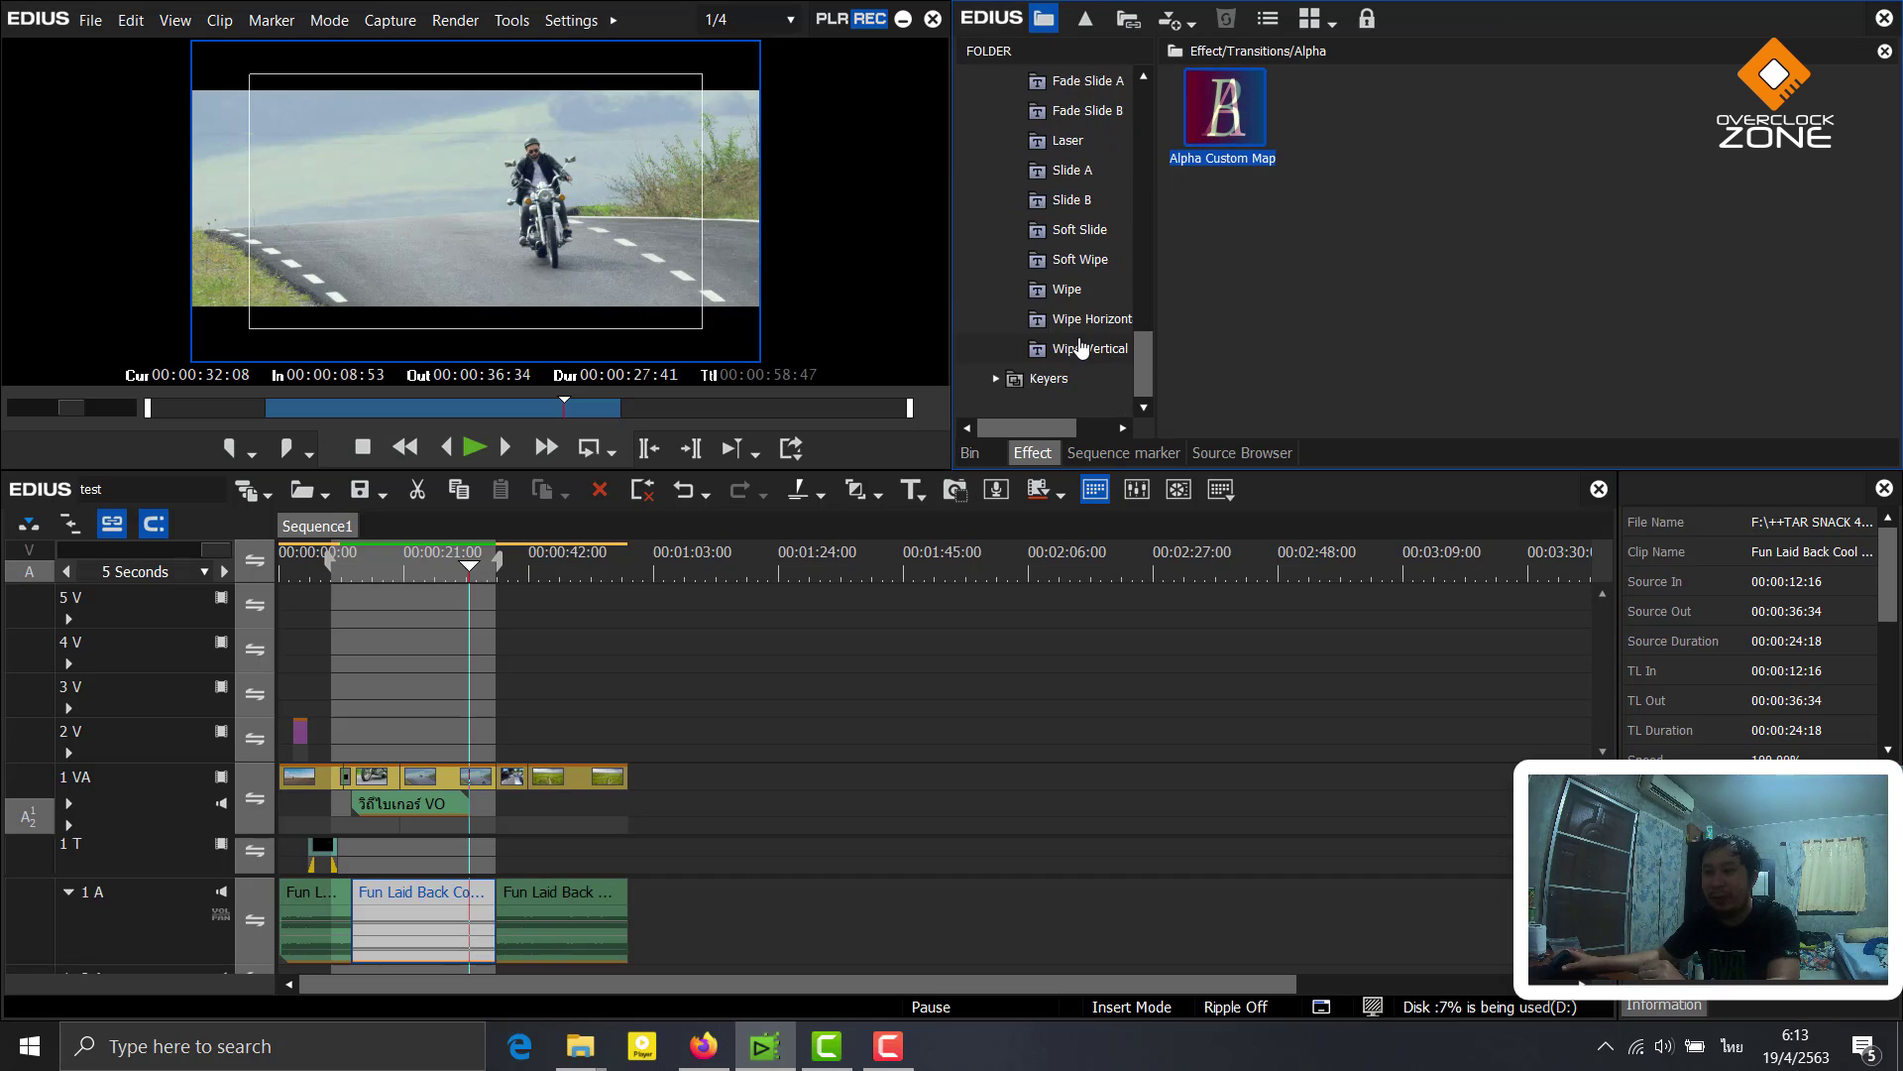
{"action": "left_click", "coordinate": [1108, 297]}
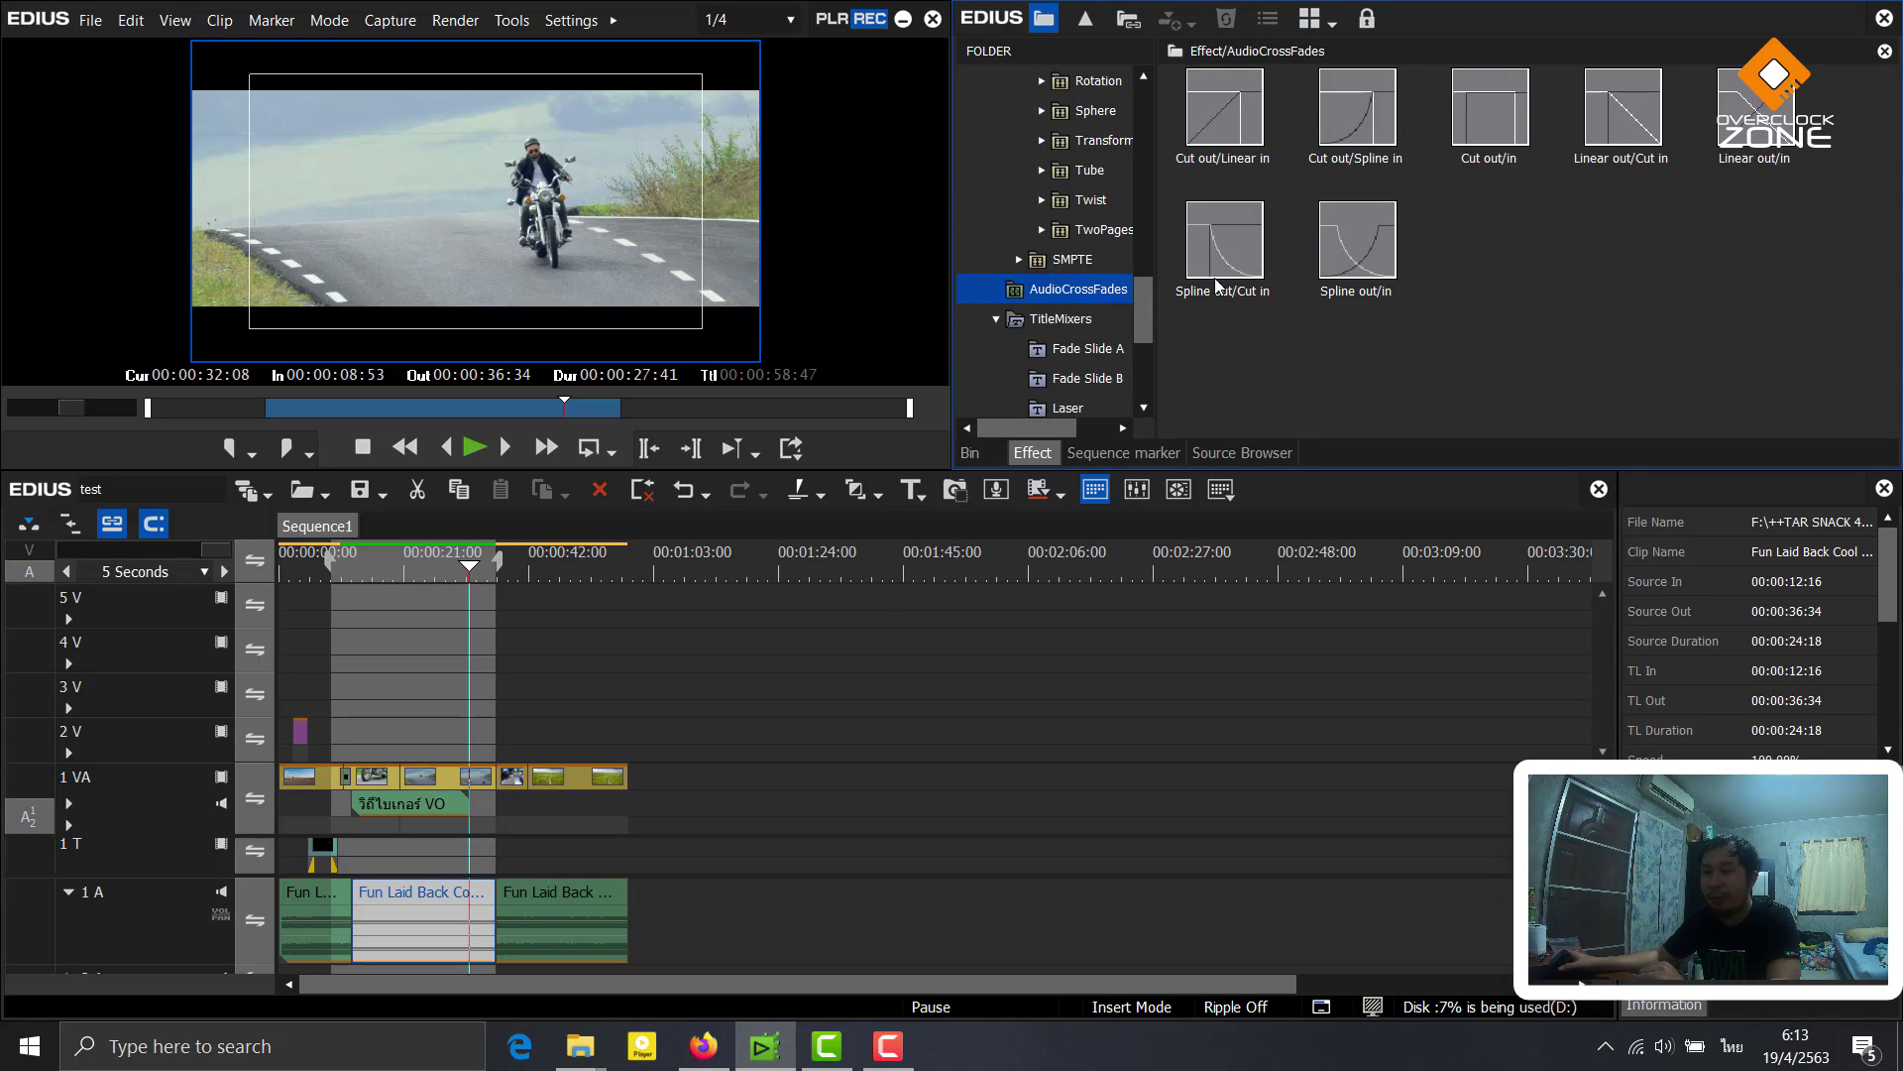
{"action": "left_click", "coordinate": [1334, 261]}
{"action": "mouse_move", "coordinate": [1373, 253]}
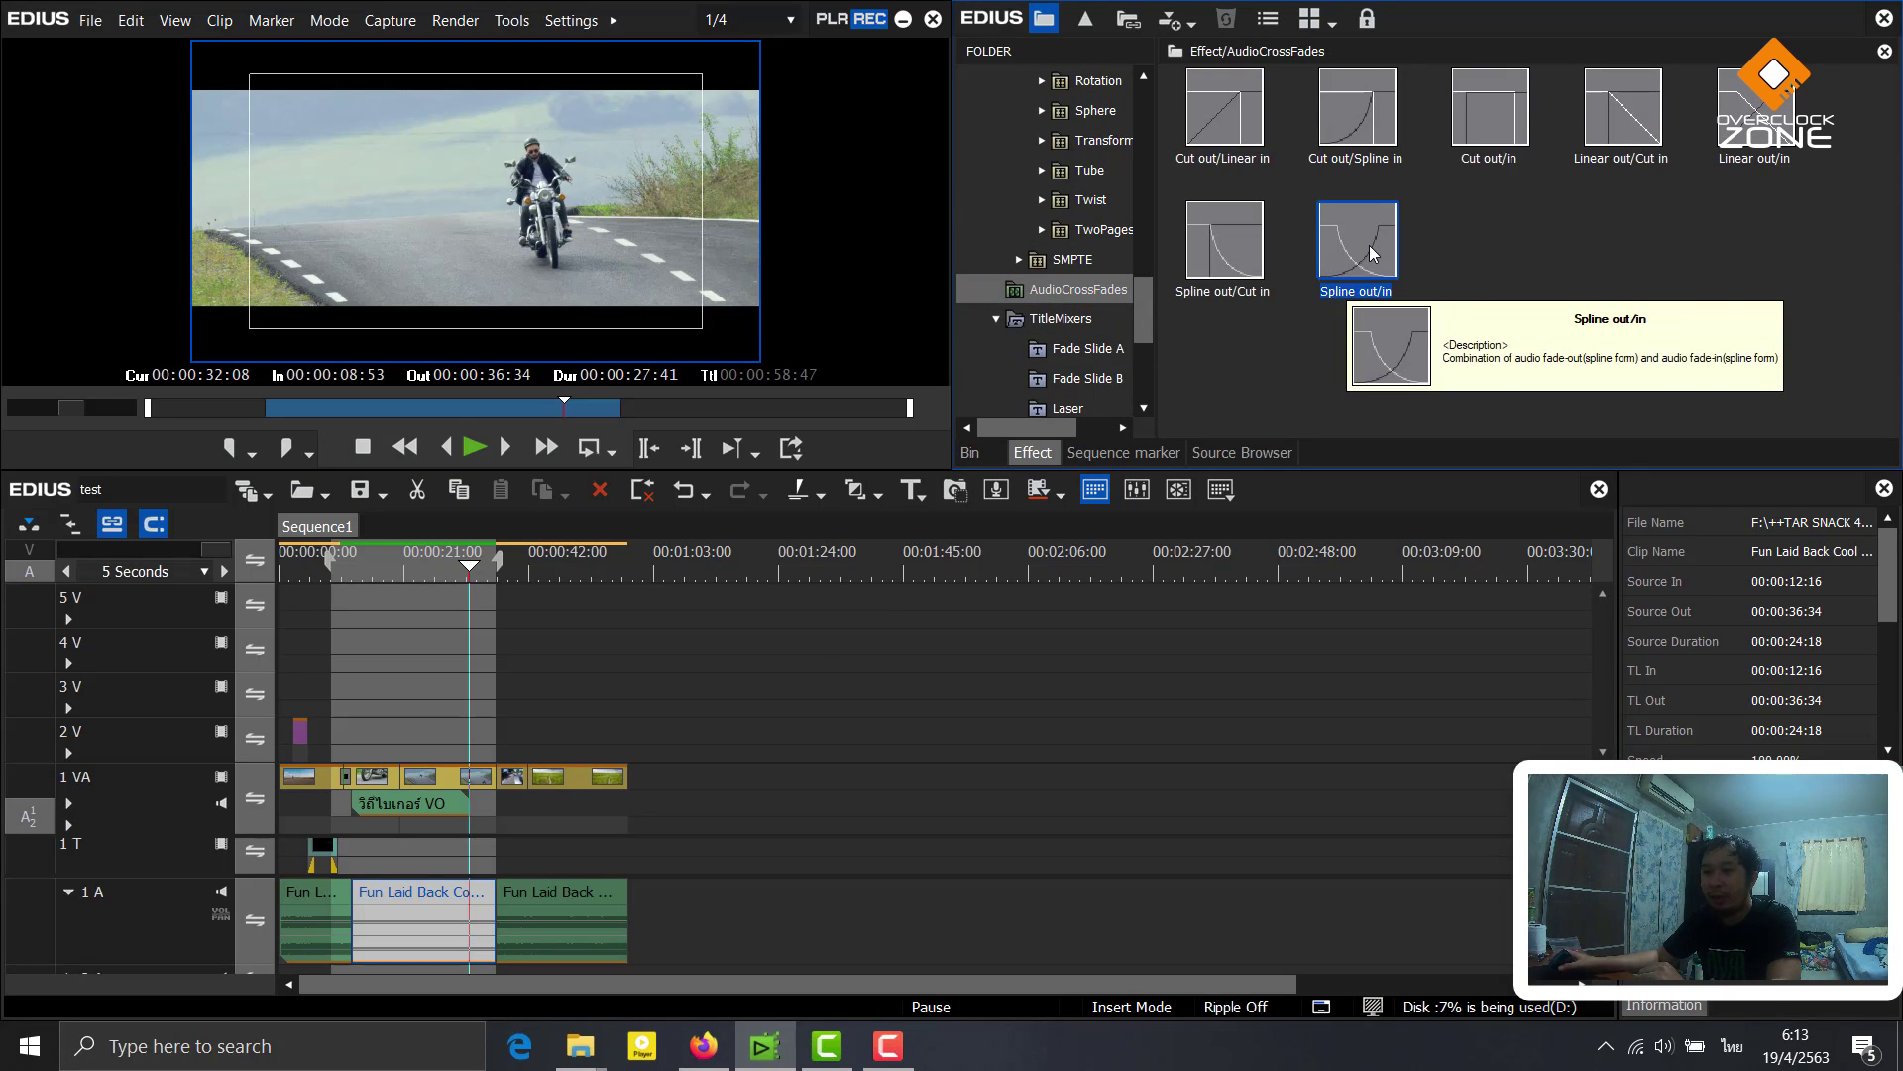
{"action": "left_click_drag", "start_coordinate": [1373, 253], "coordinate": [507, 902]}
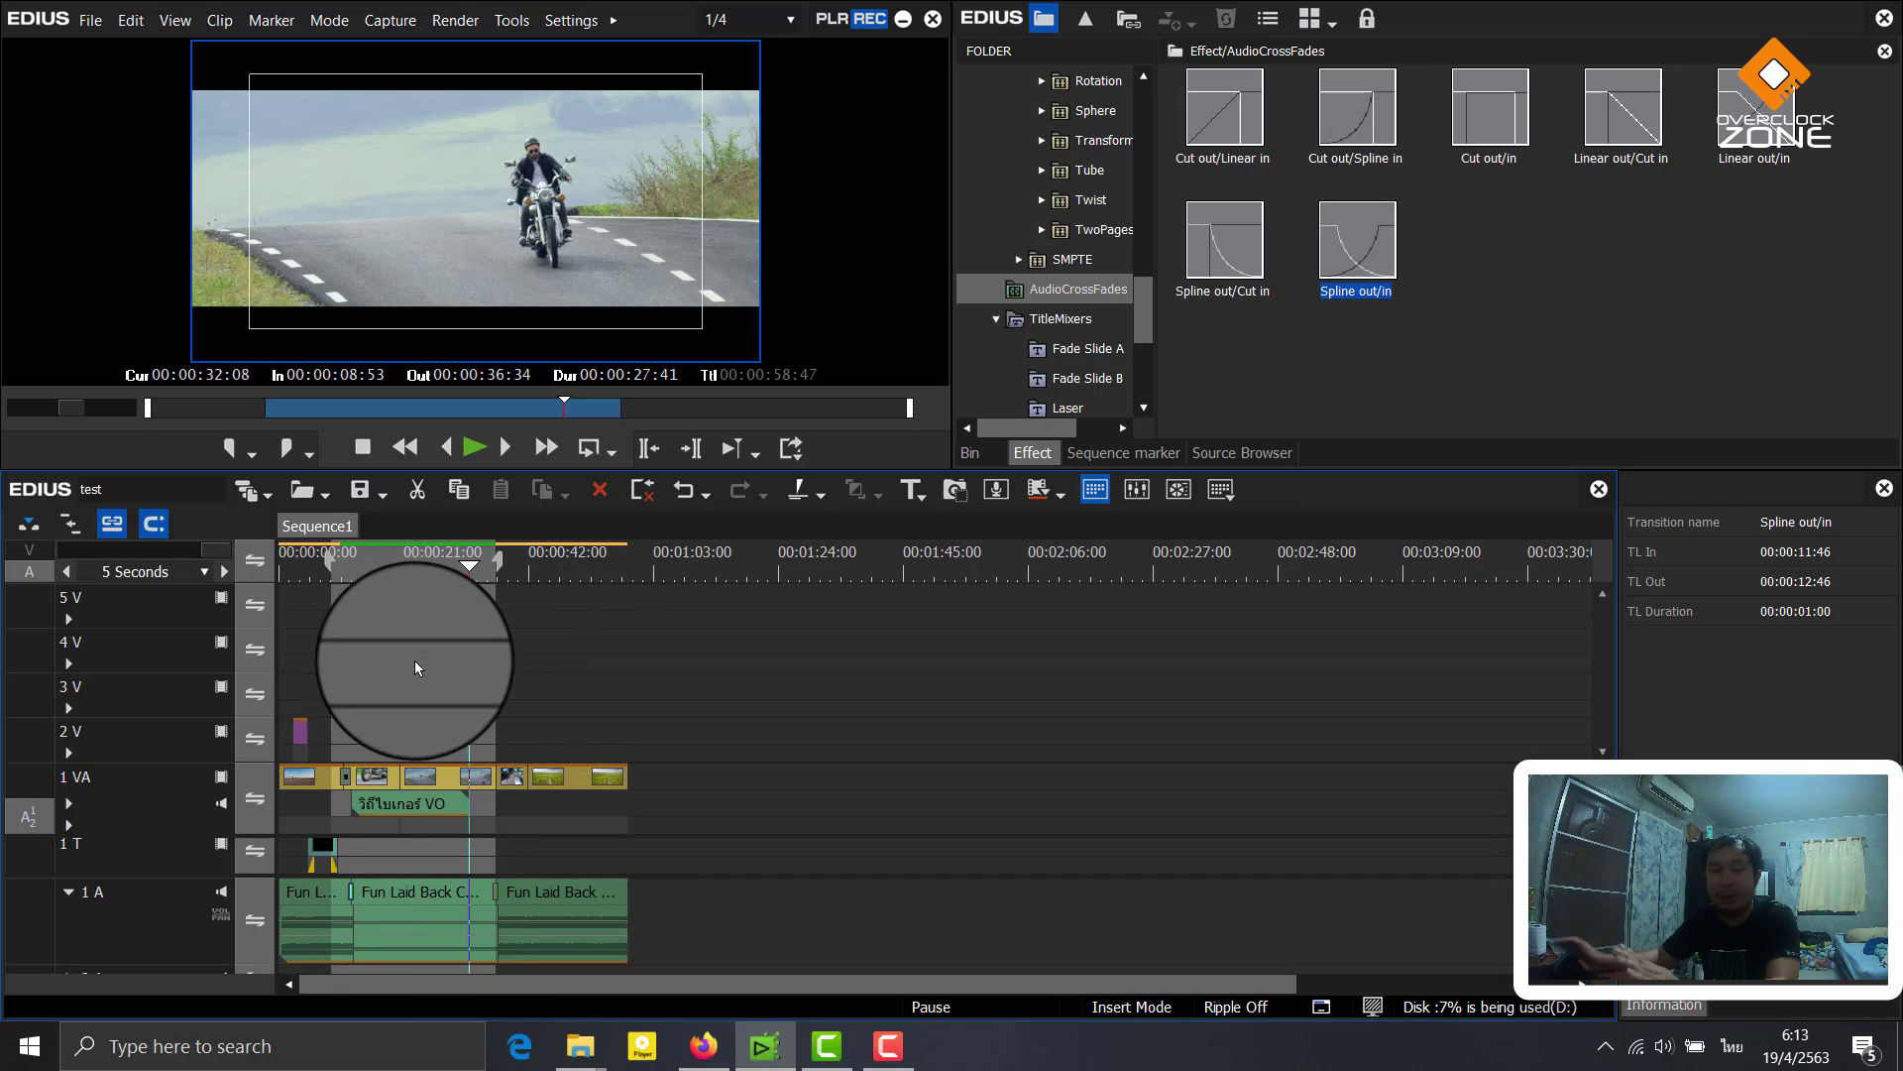
{"action": "left_click", "coordinate": [341, 577]}
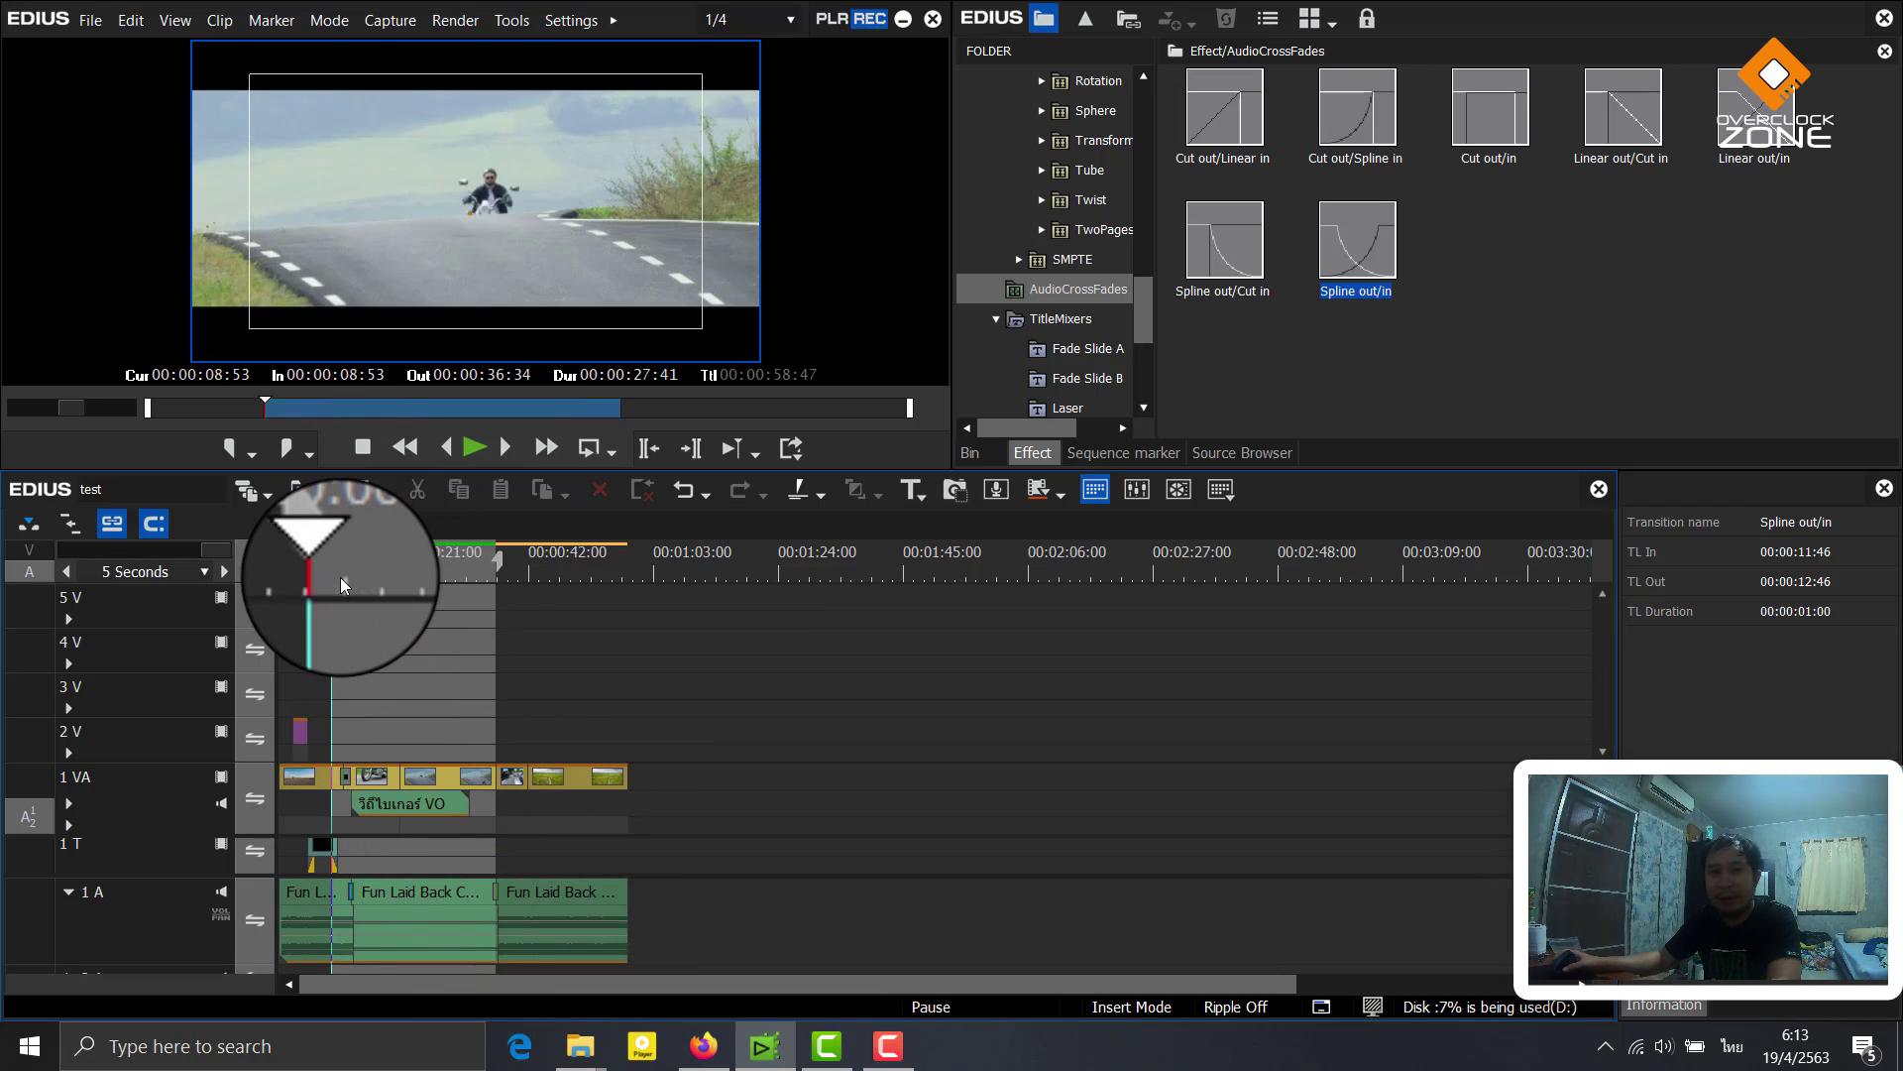
{"action": "key", "text": "space"}
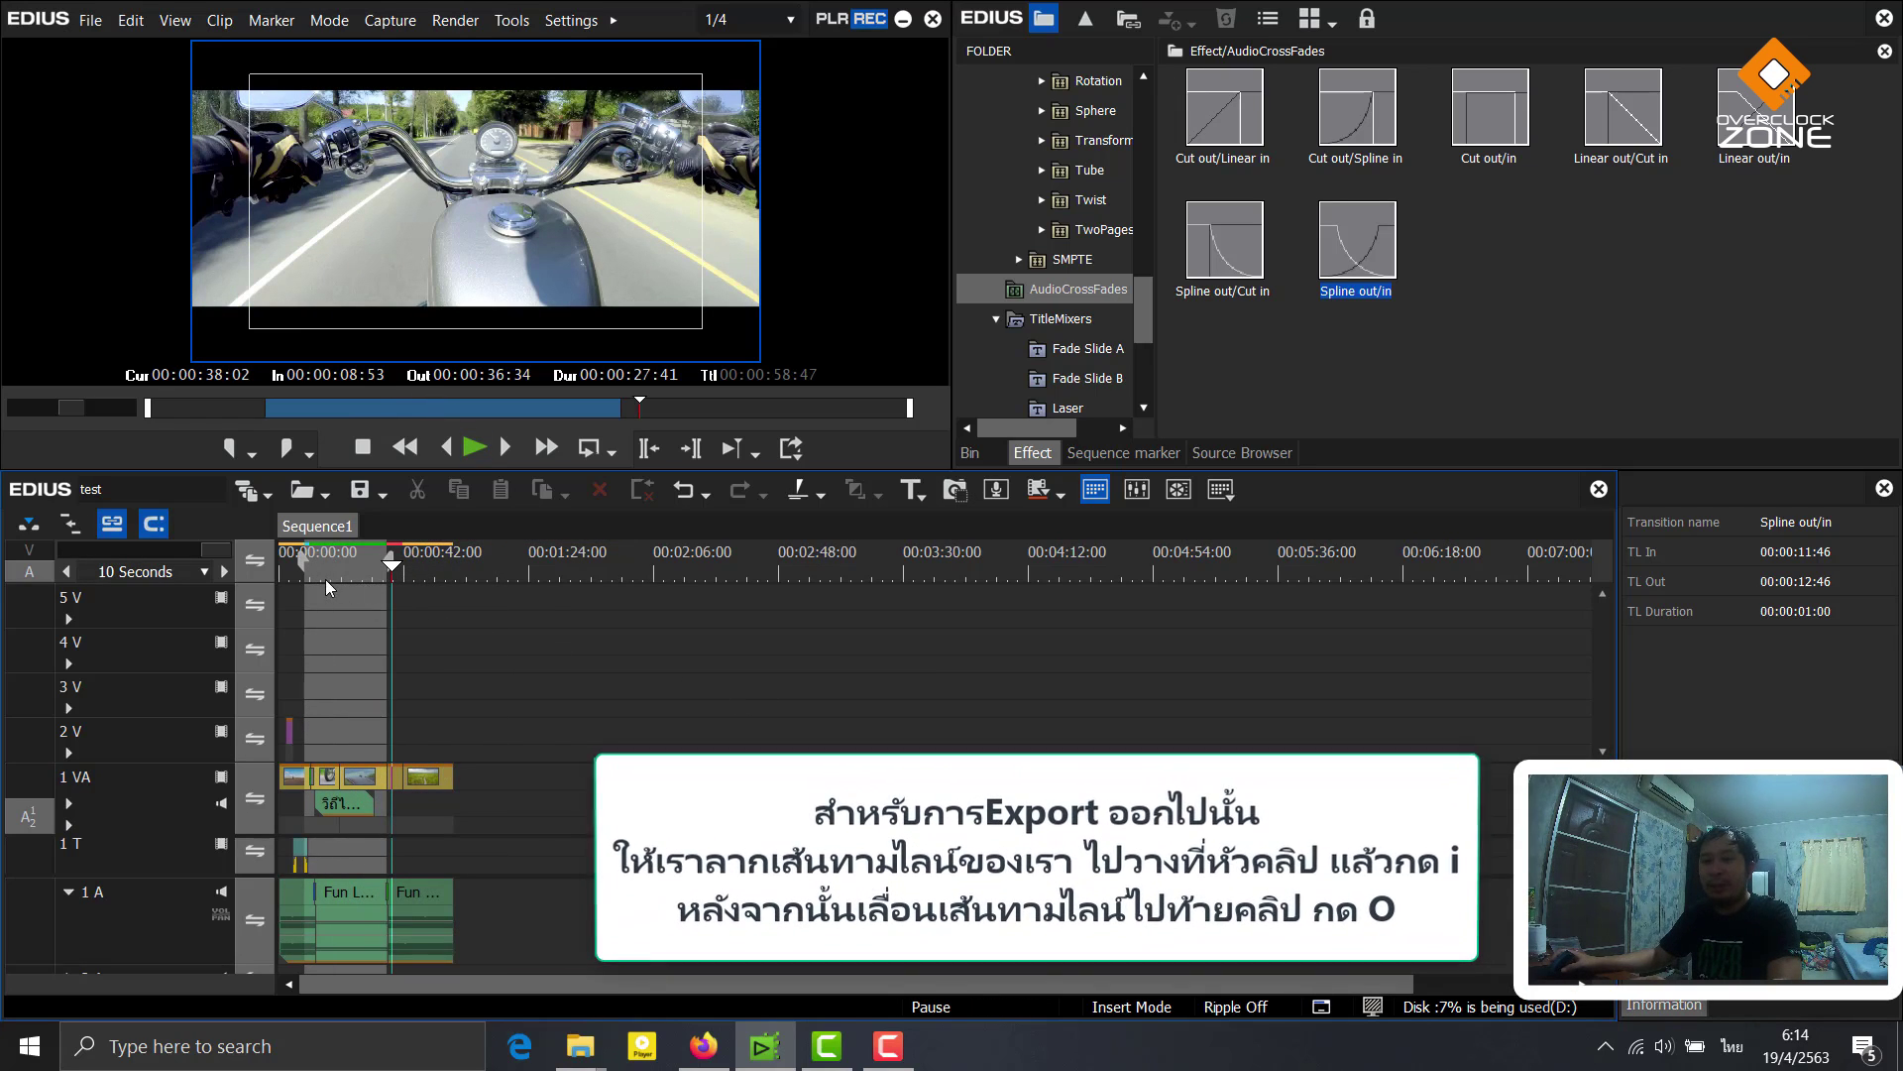
Set the In point at 00:00:00:00 and the Out point at 00:00:58:47 to cover the whole sequence
{"action": "left_click", "coordinate": [282, 562]}
{"action": "key", "text": "i"}
{"action": "left_click_drag", "start_coordinate": [282, 561], "coordinate": [461, 571]}
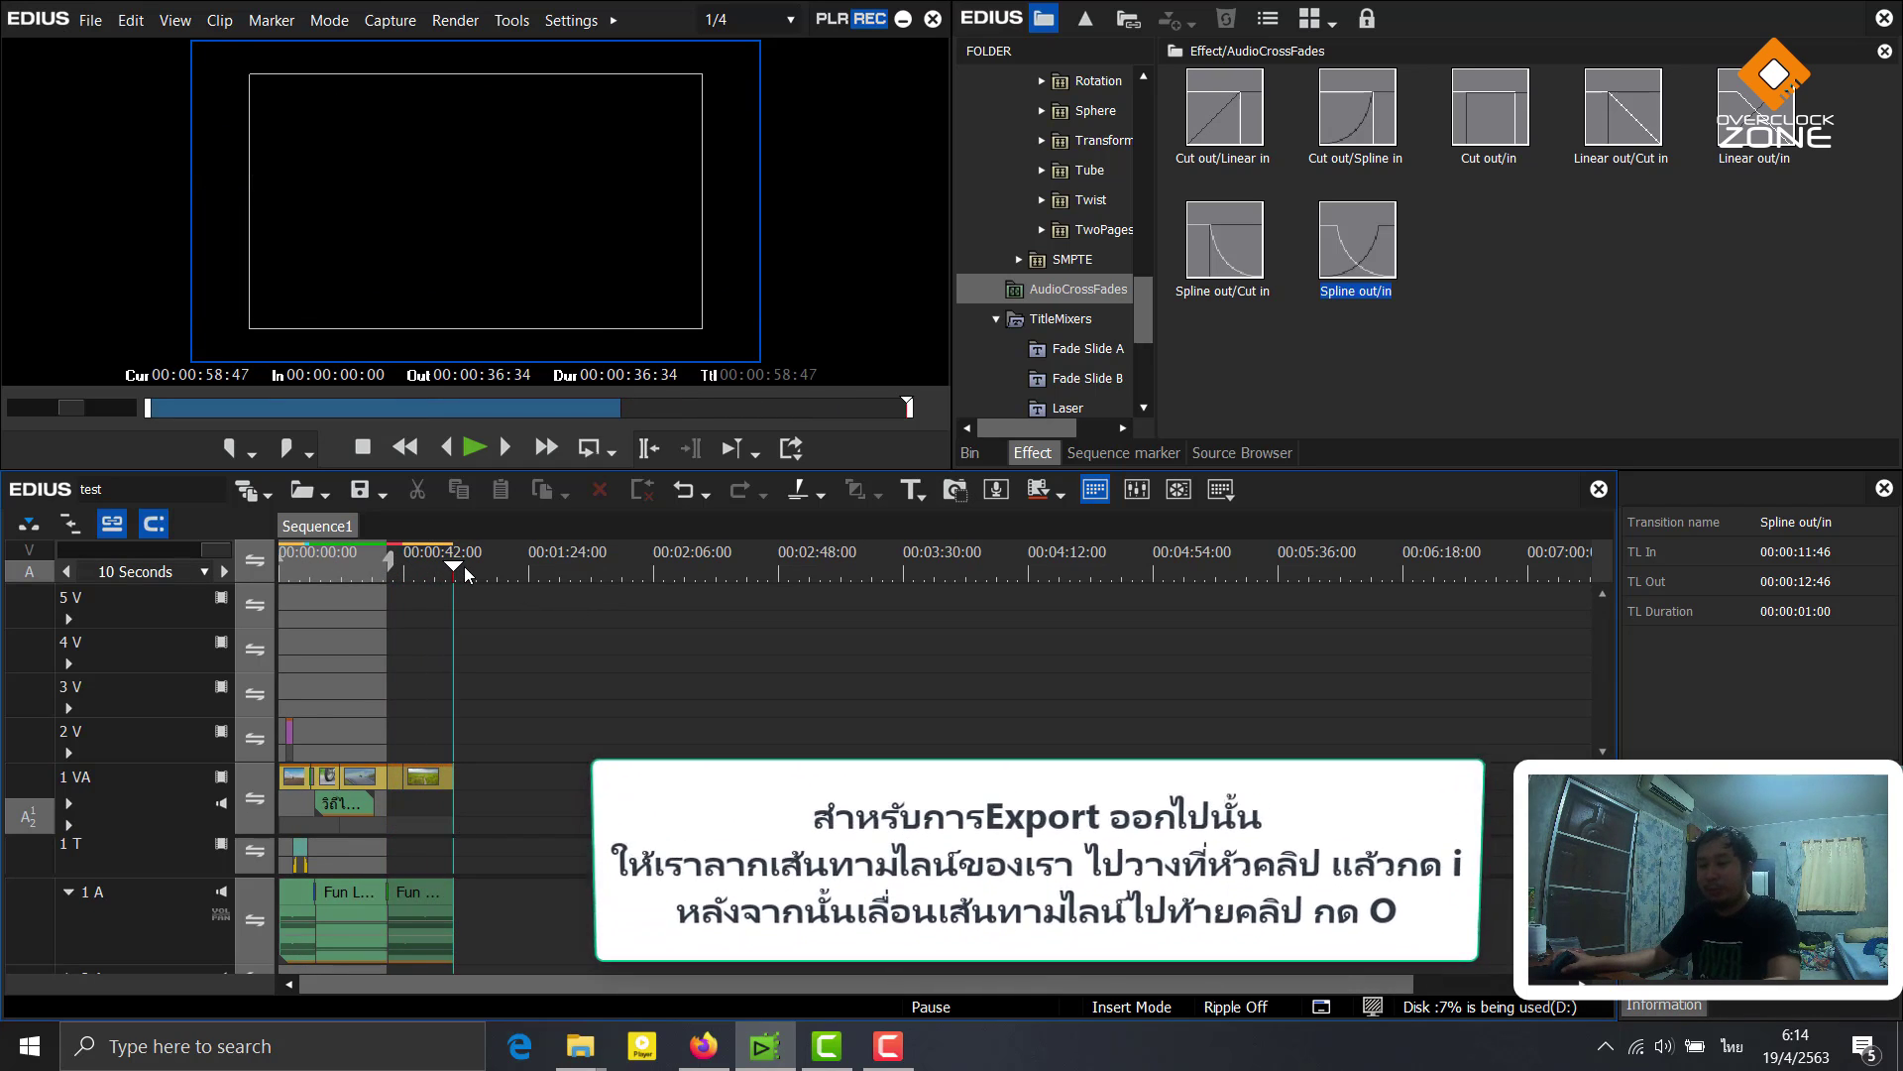
{"action": "key", "text": "Home"}
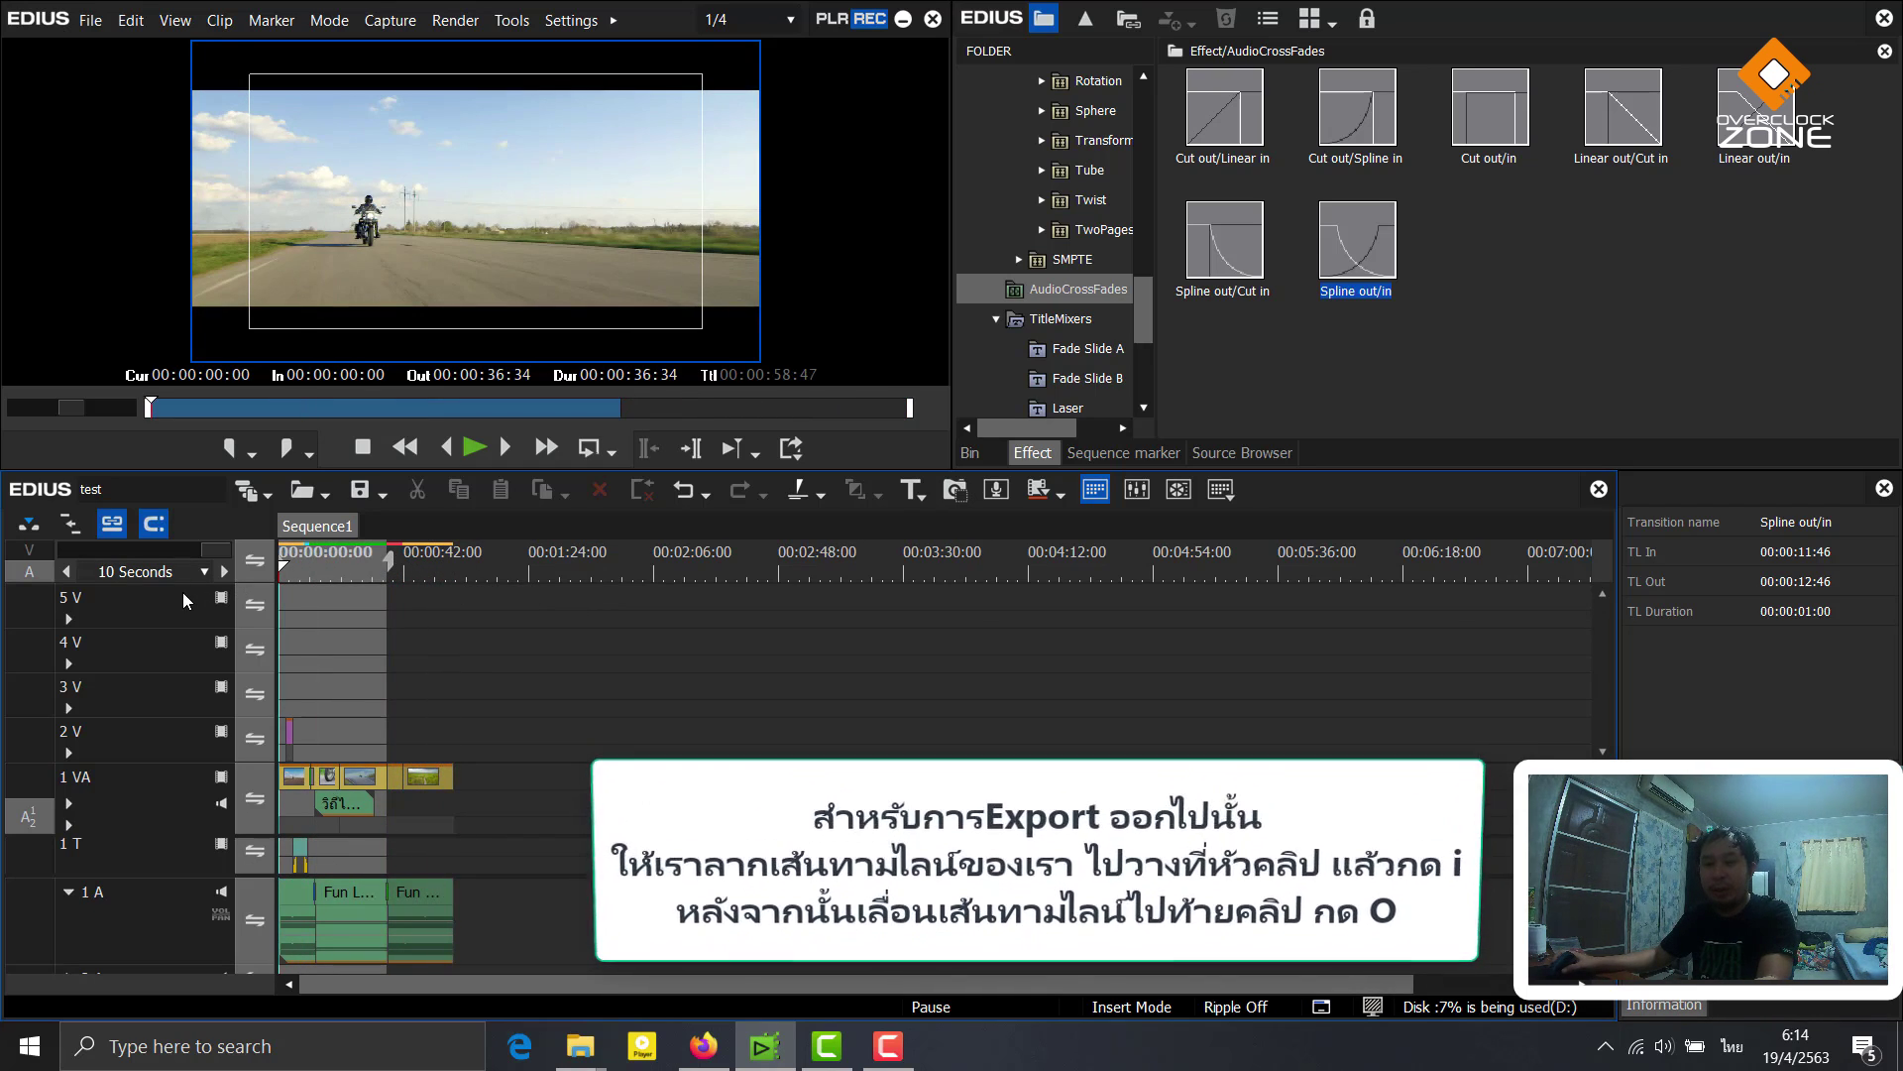
{"action": "key", "text": "End"}
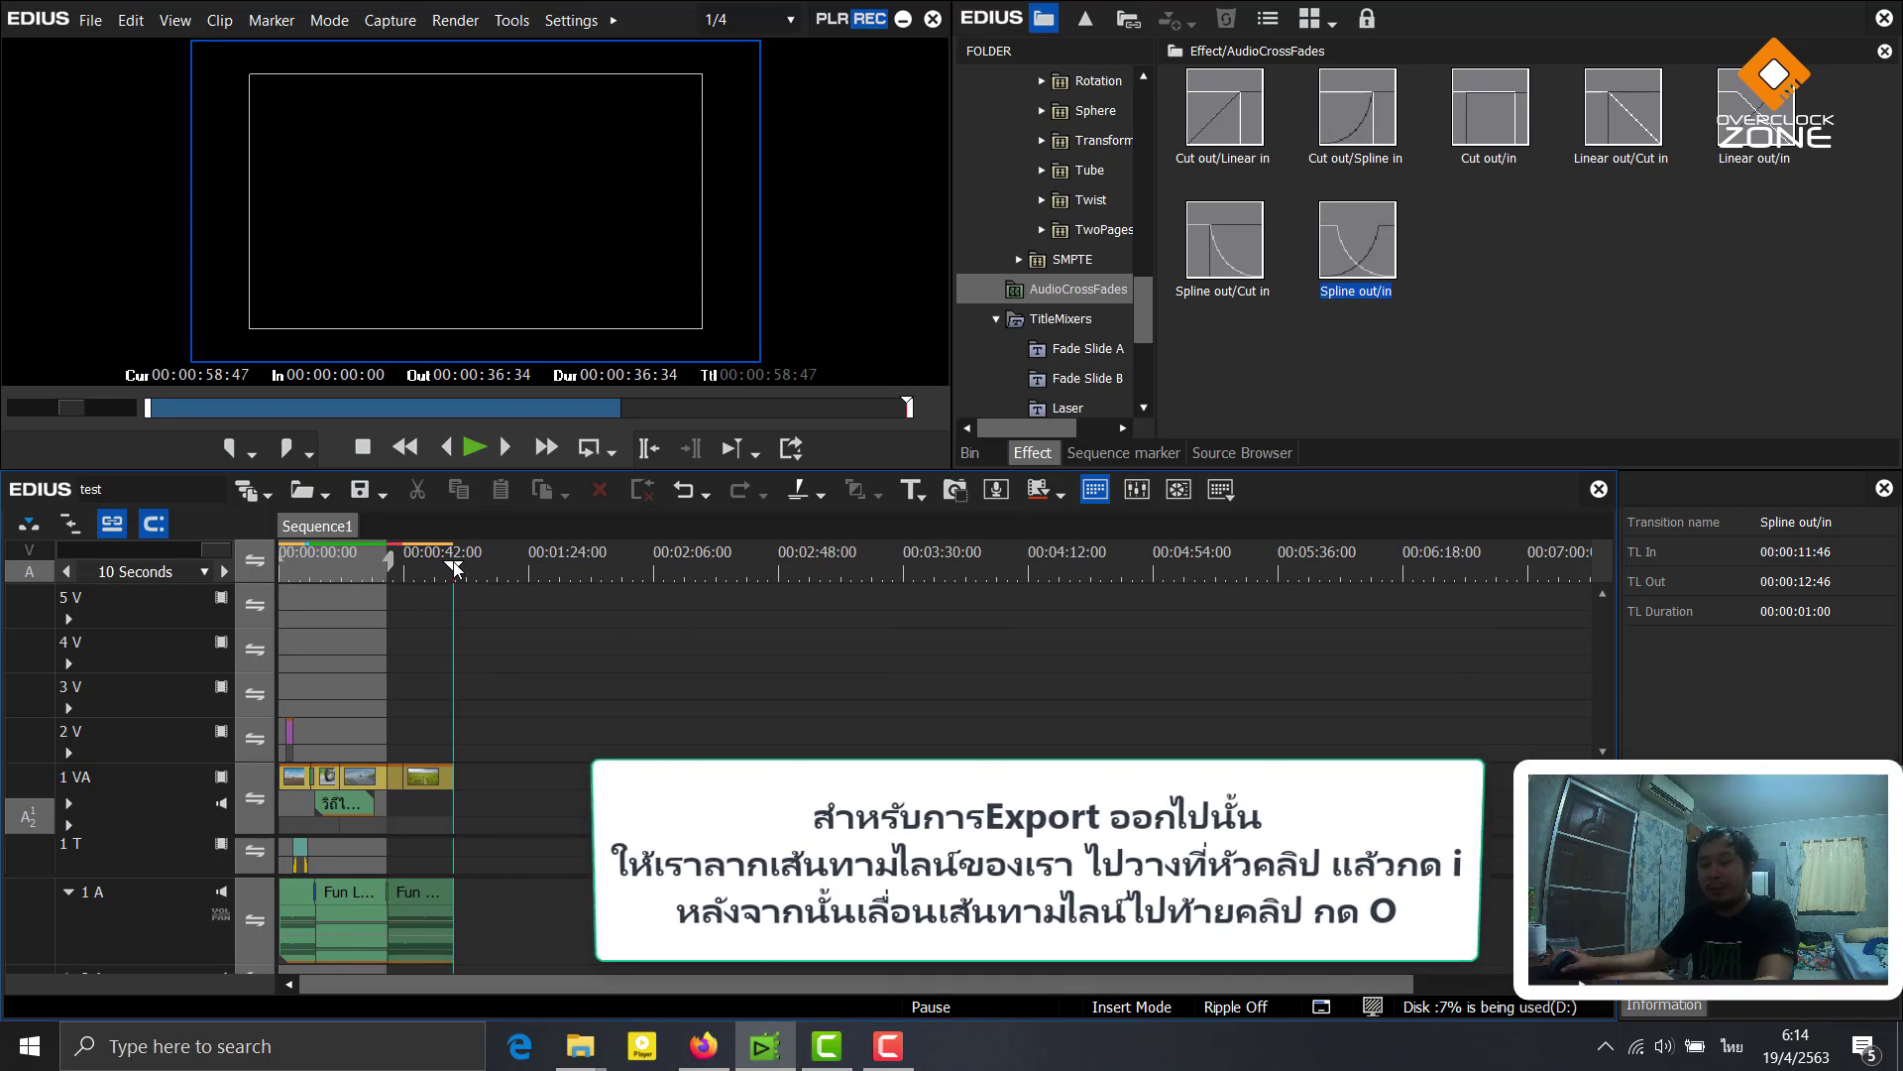
{"action": "key", "text": "o"}
{"action": "left_click", "coordinate": [385, 565]}
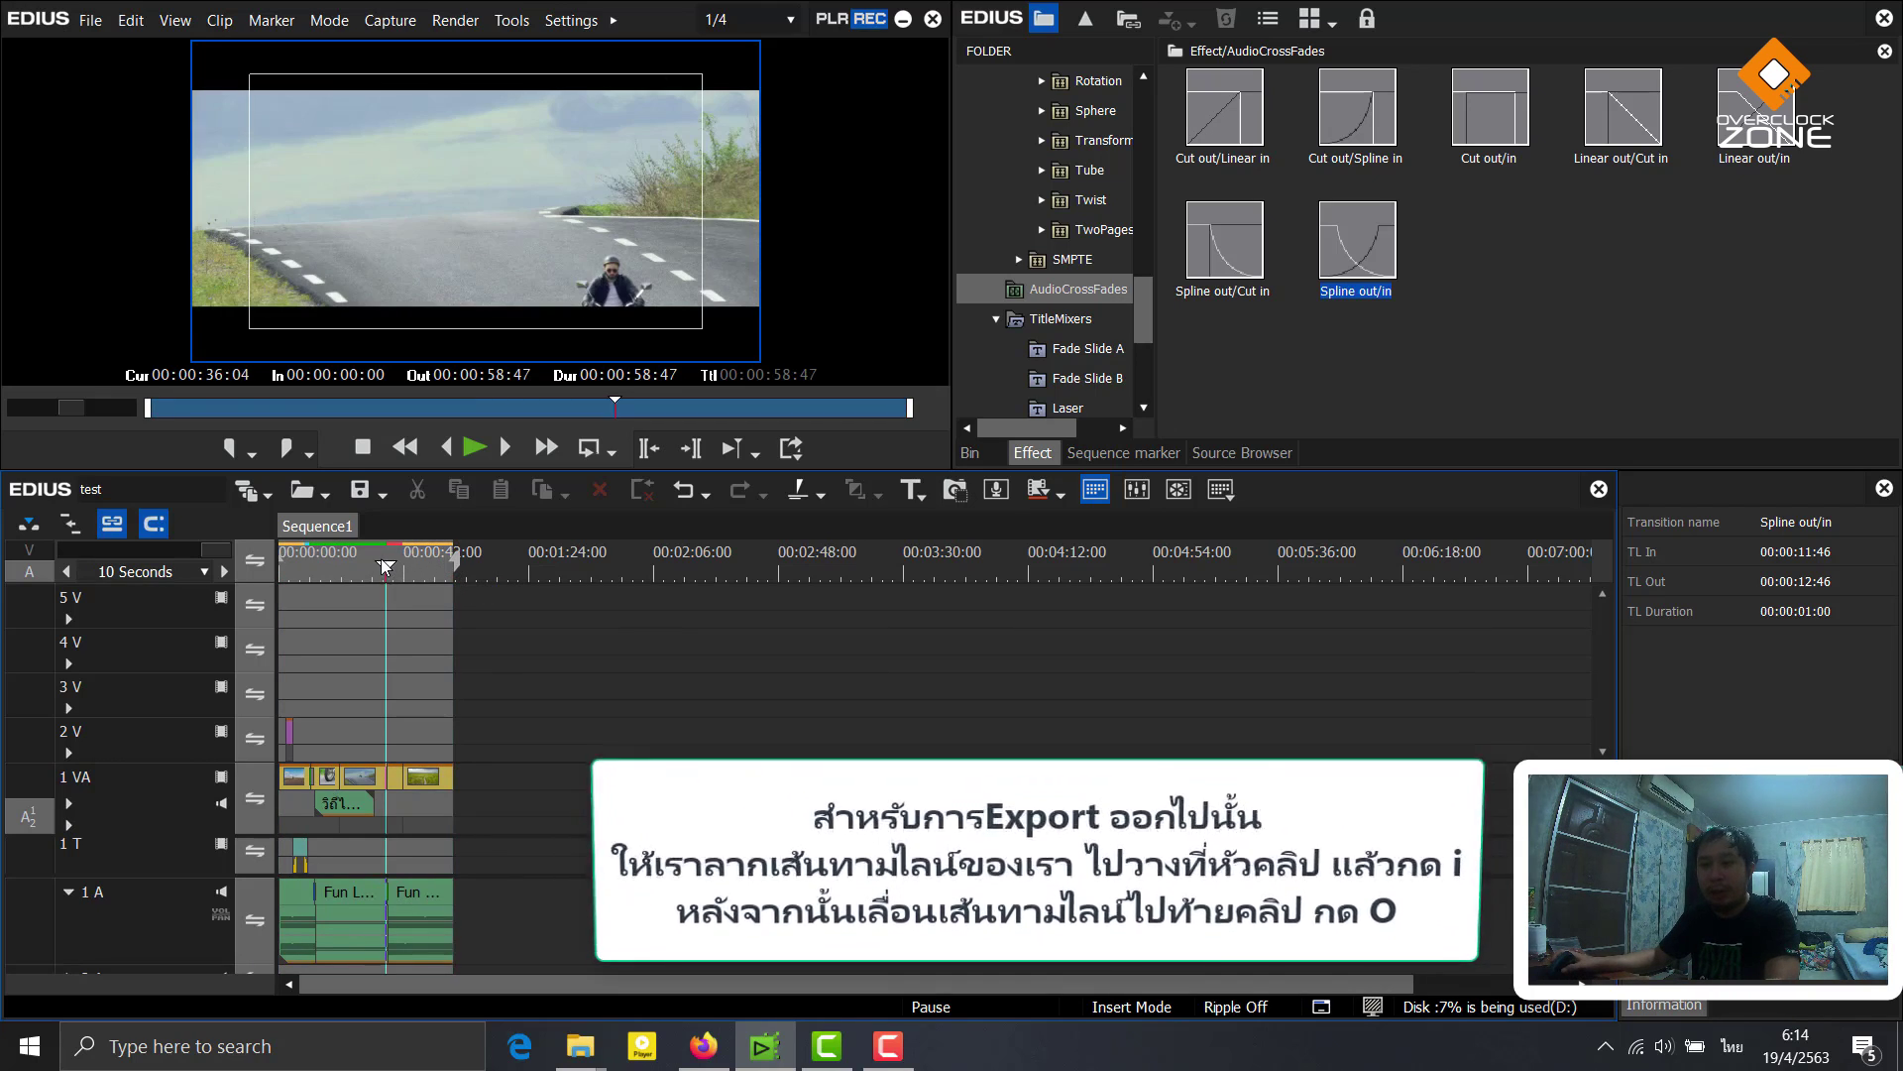
Start a Print to File export, look through the AVI and H.264/AVC exporters, and choose the H.265/HEVC format
{"action": "left_click", "coordinate": [798, 453]}
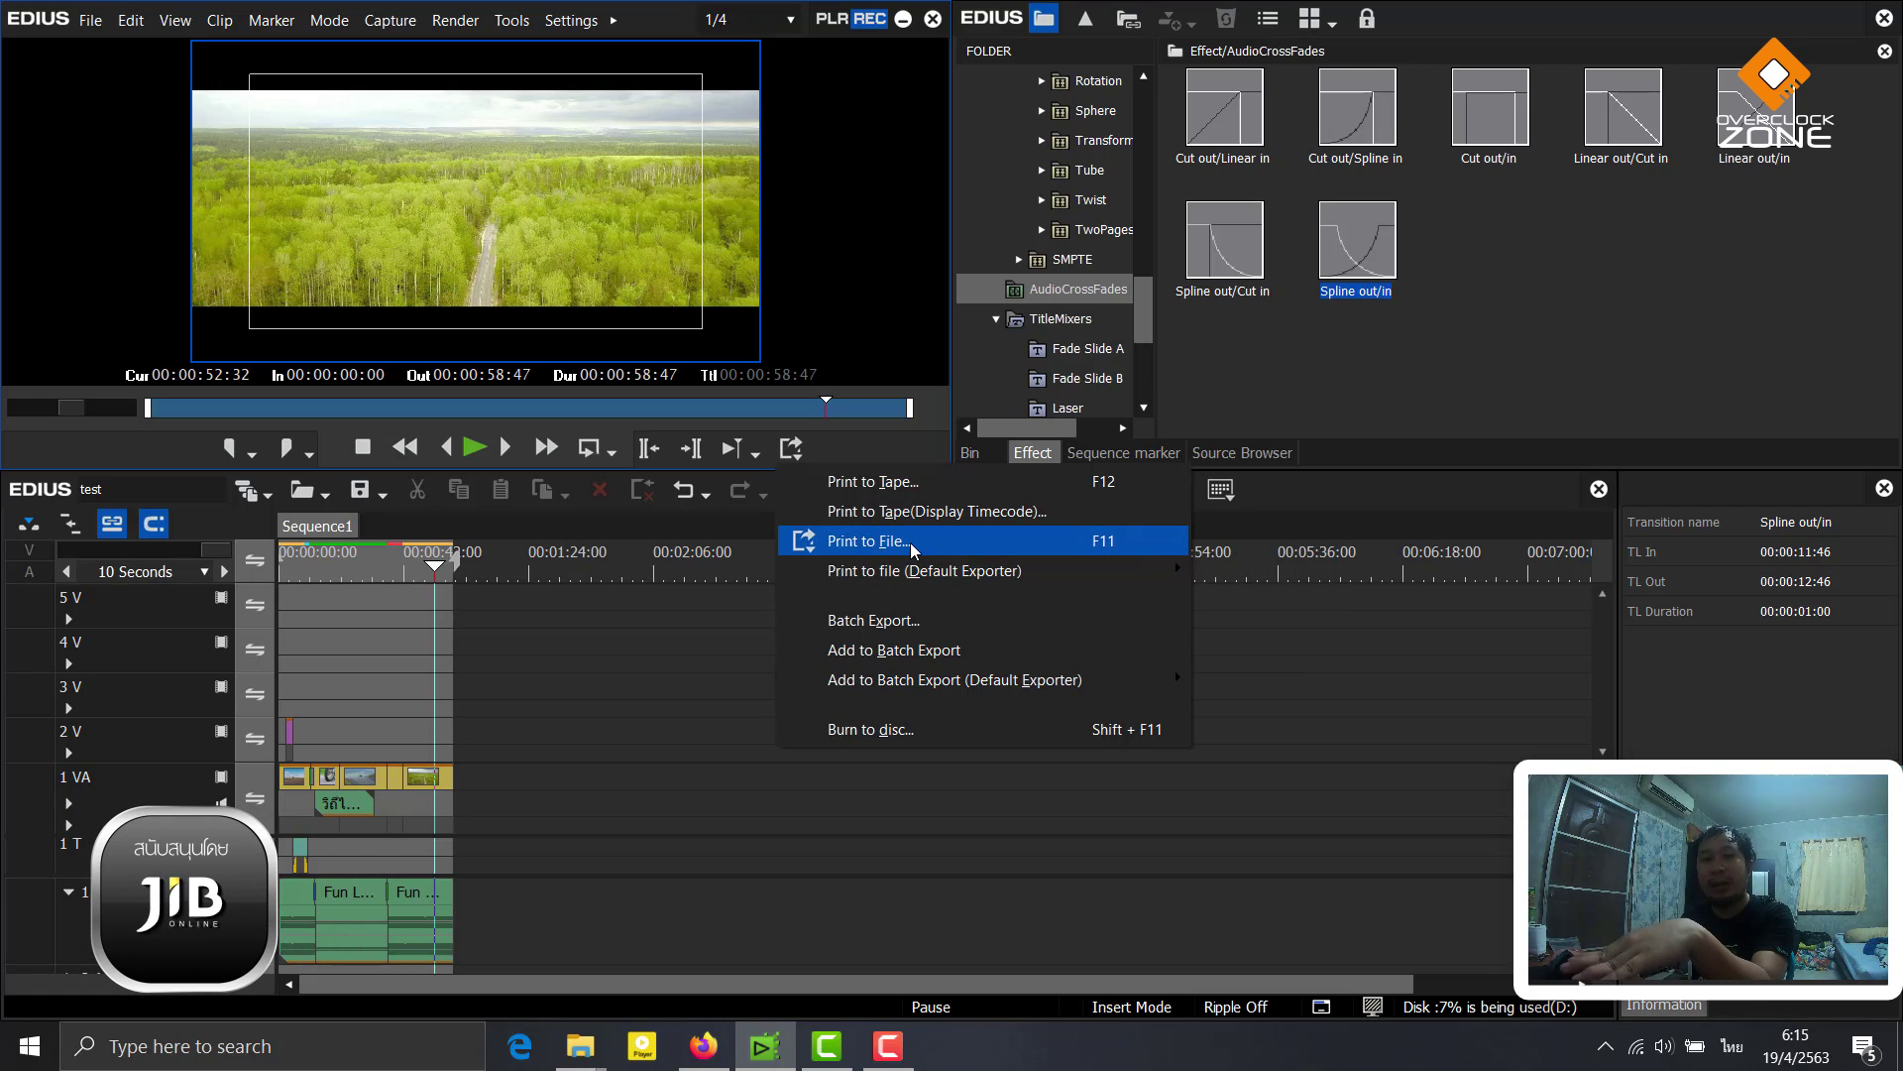
{"action": "left_click", "coordinate": [1031, 539]}
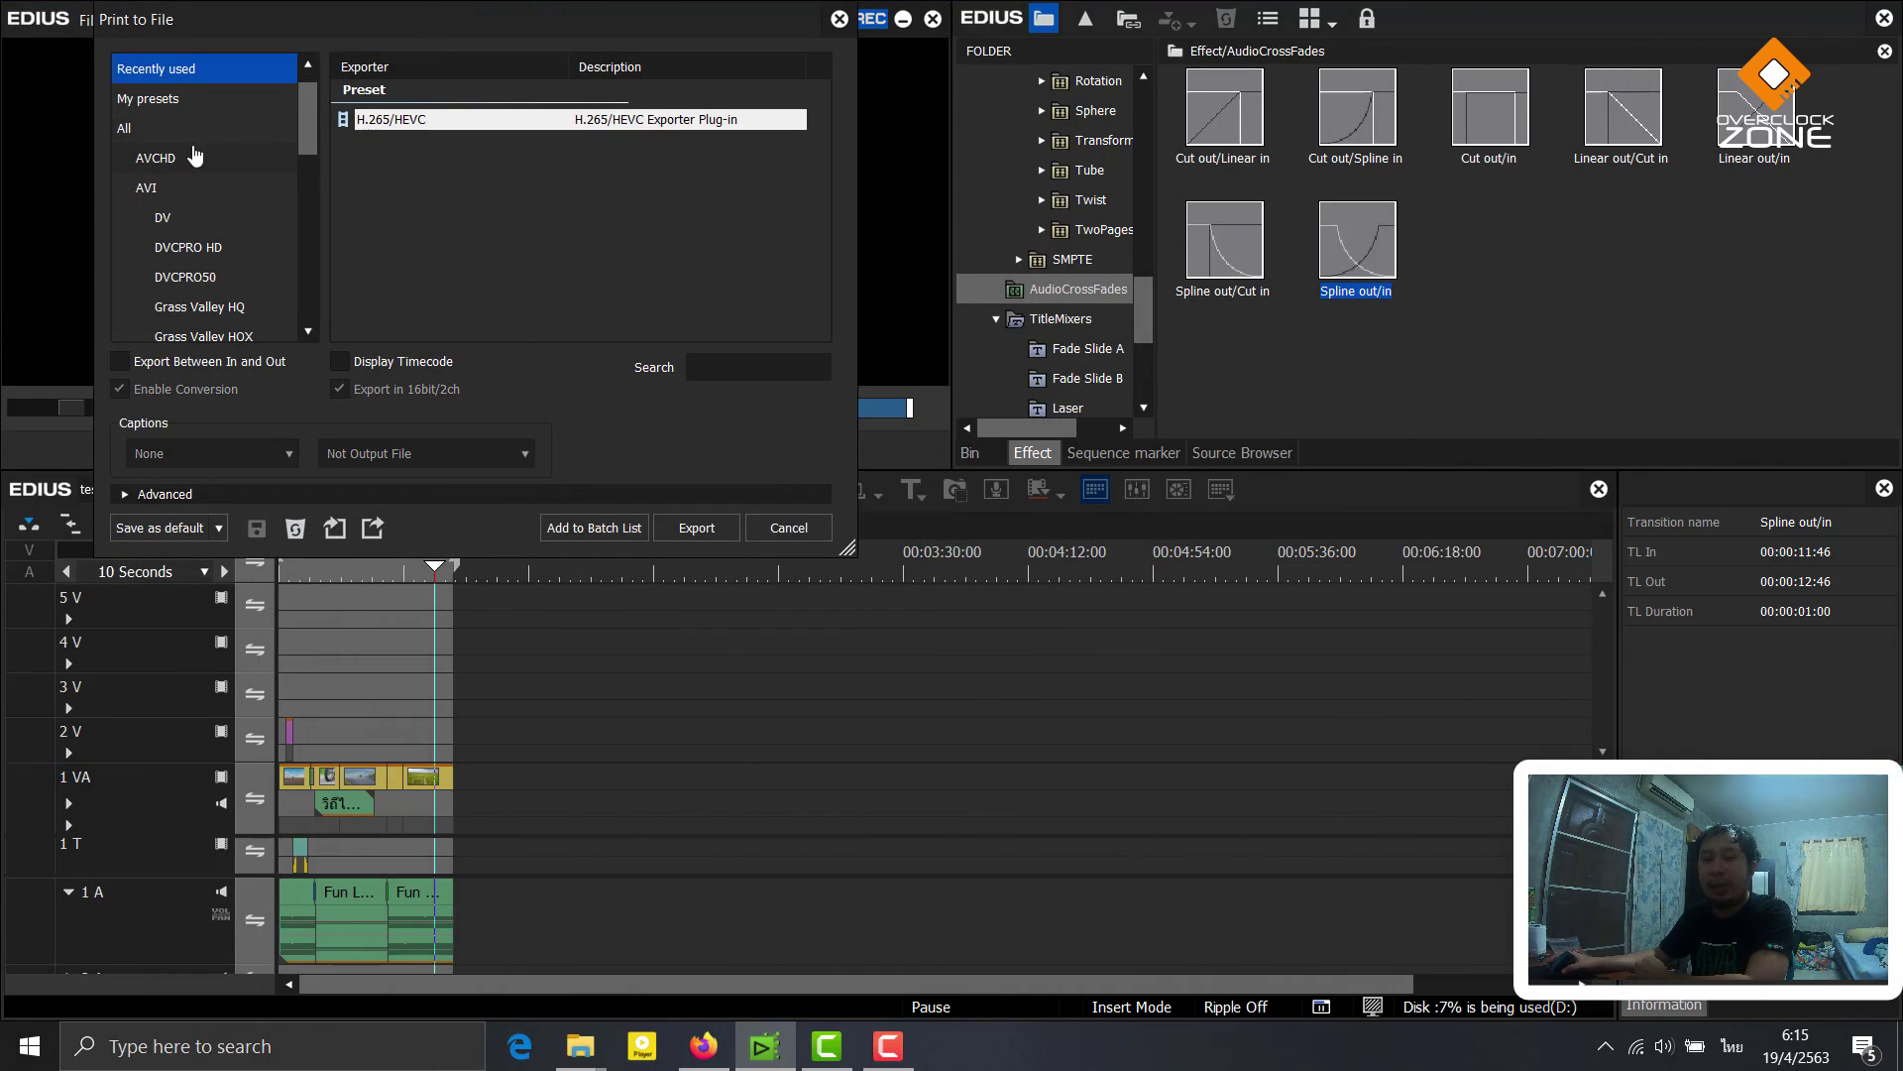
{"action": "scroll", "coordinate": [173, 204], "scroll_direction": "down", "scroll_amount": 5}
{"action": "scroll", "coordinate": [194, 218], "scroll_direction": "up", "scroll_amount": 6}
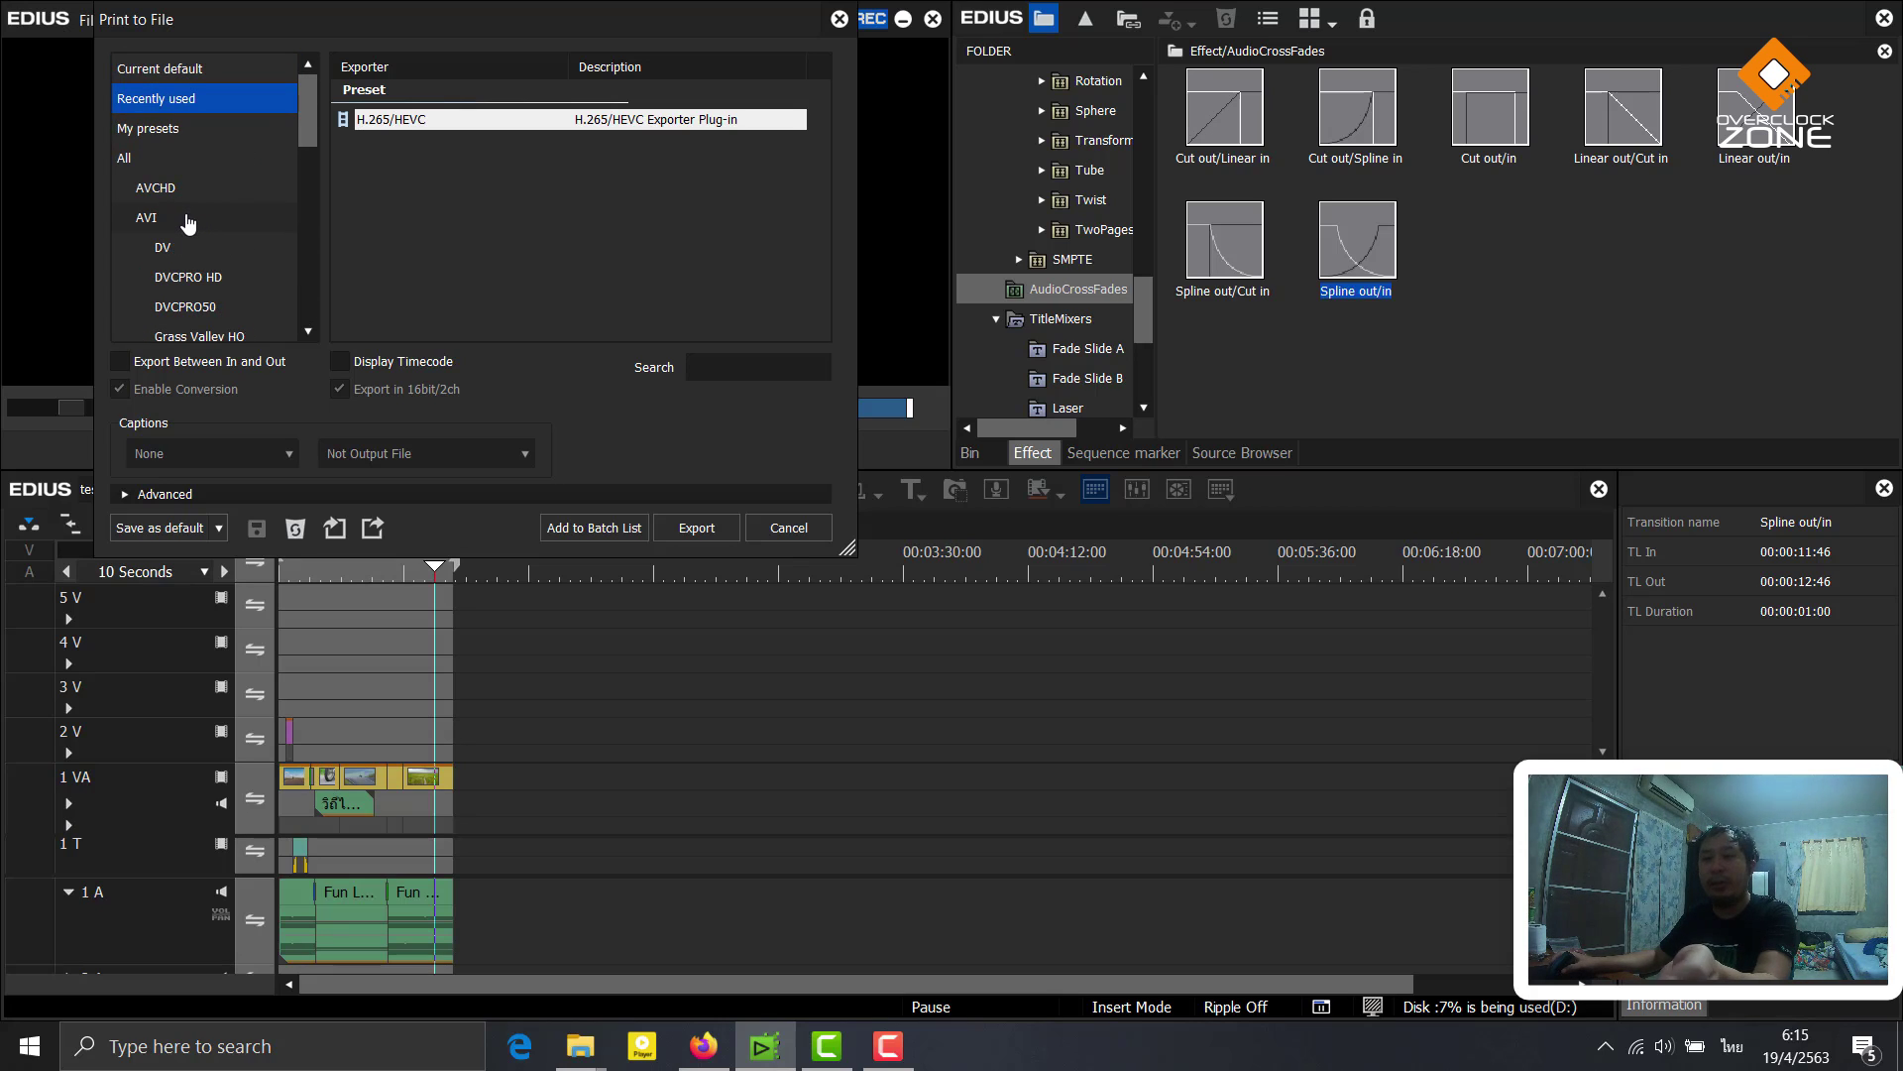
{"action": "left_click", "coordinate": [252, 213]}
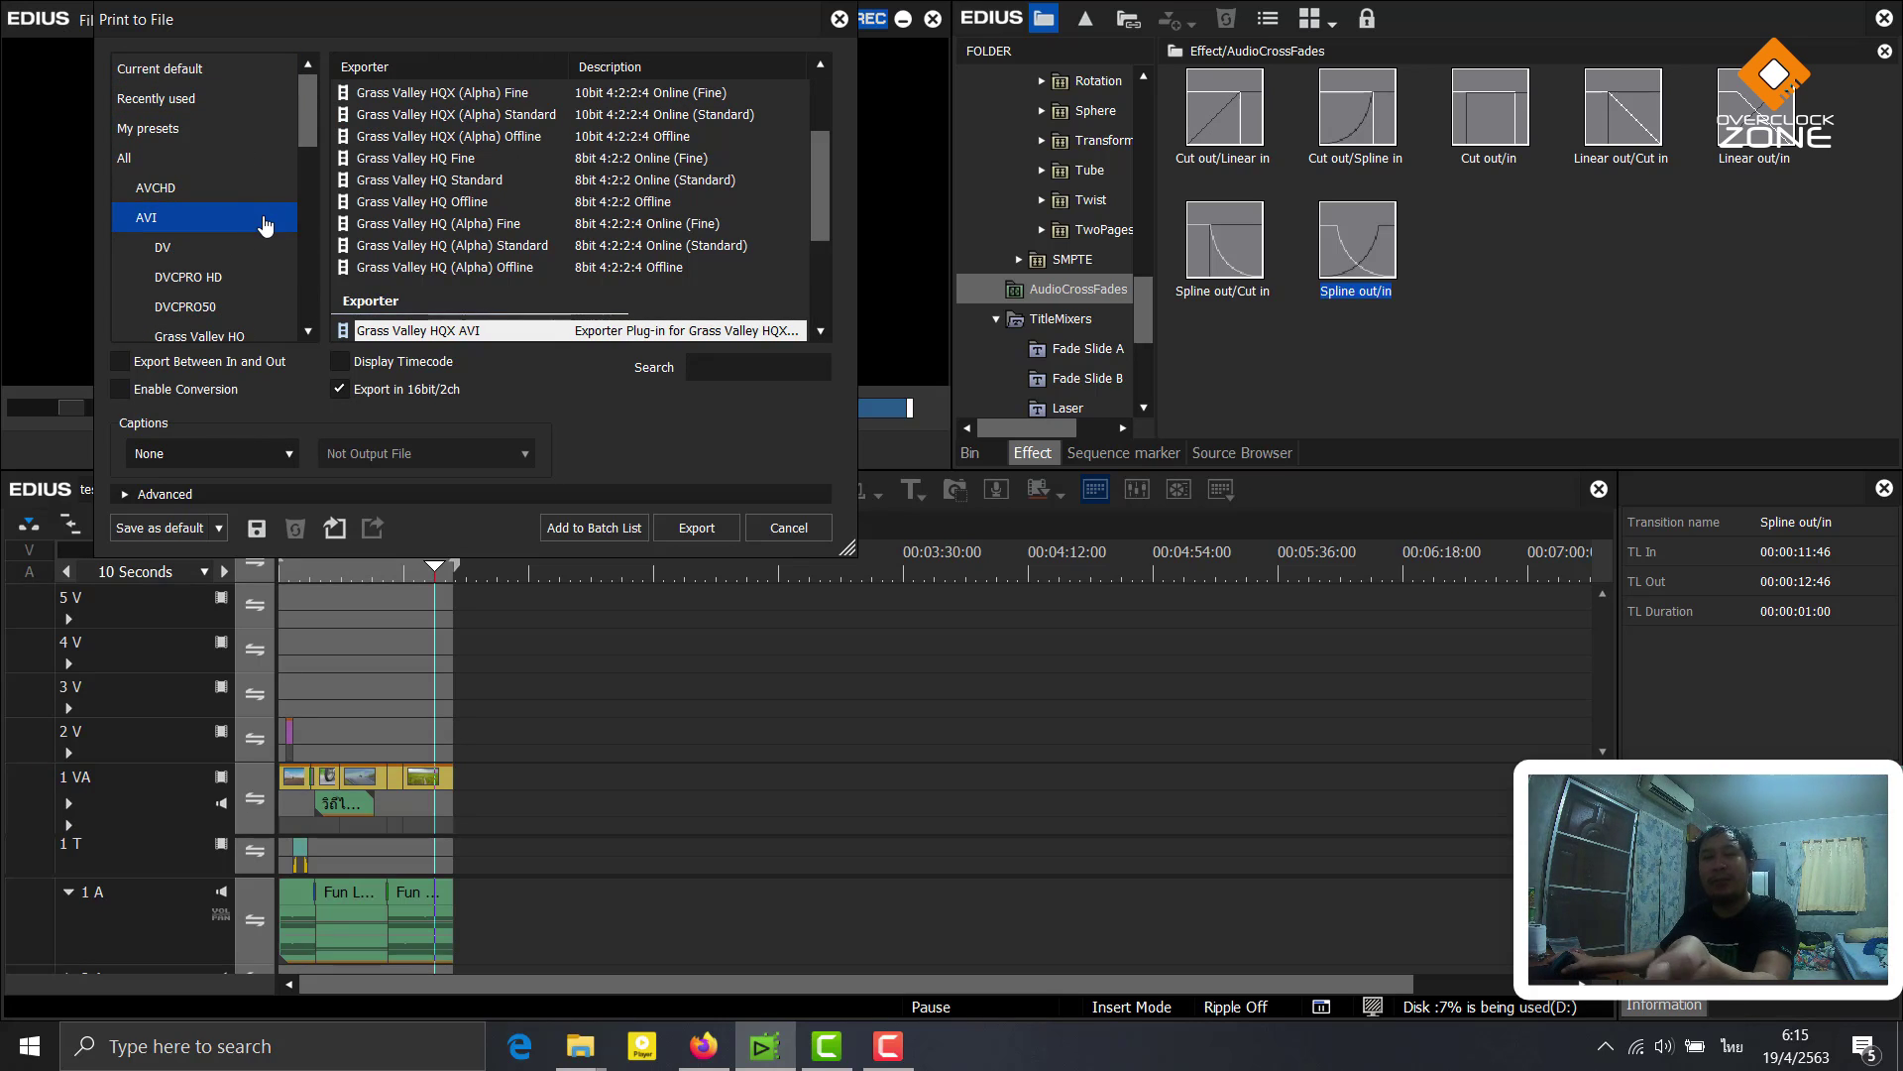
{"action": "scroll", "coordinate": [265, 226], "scroll_direction": "down", "scroll_amount": 3}
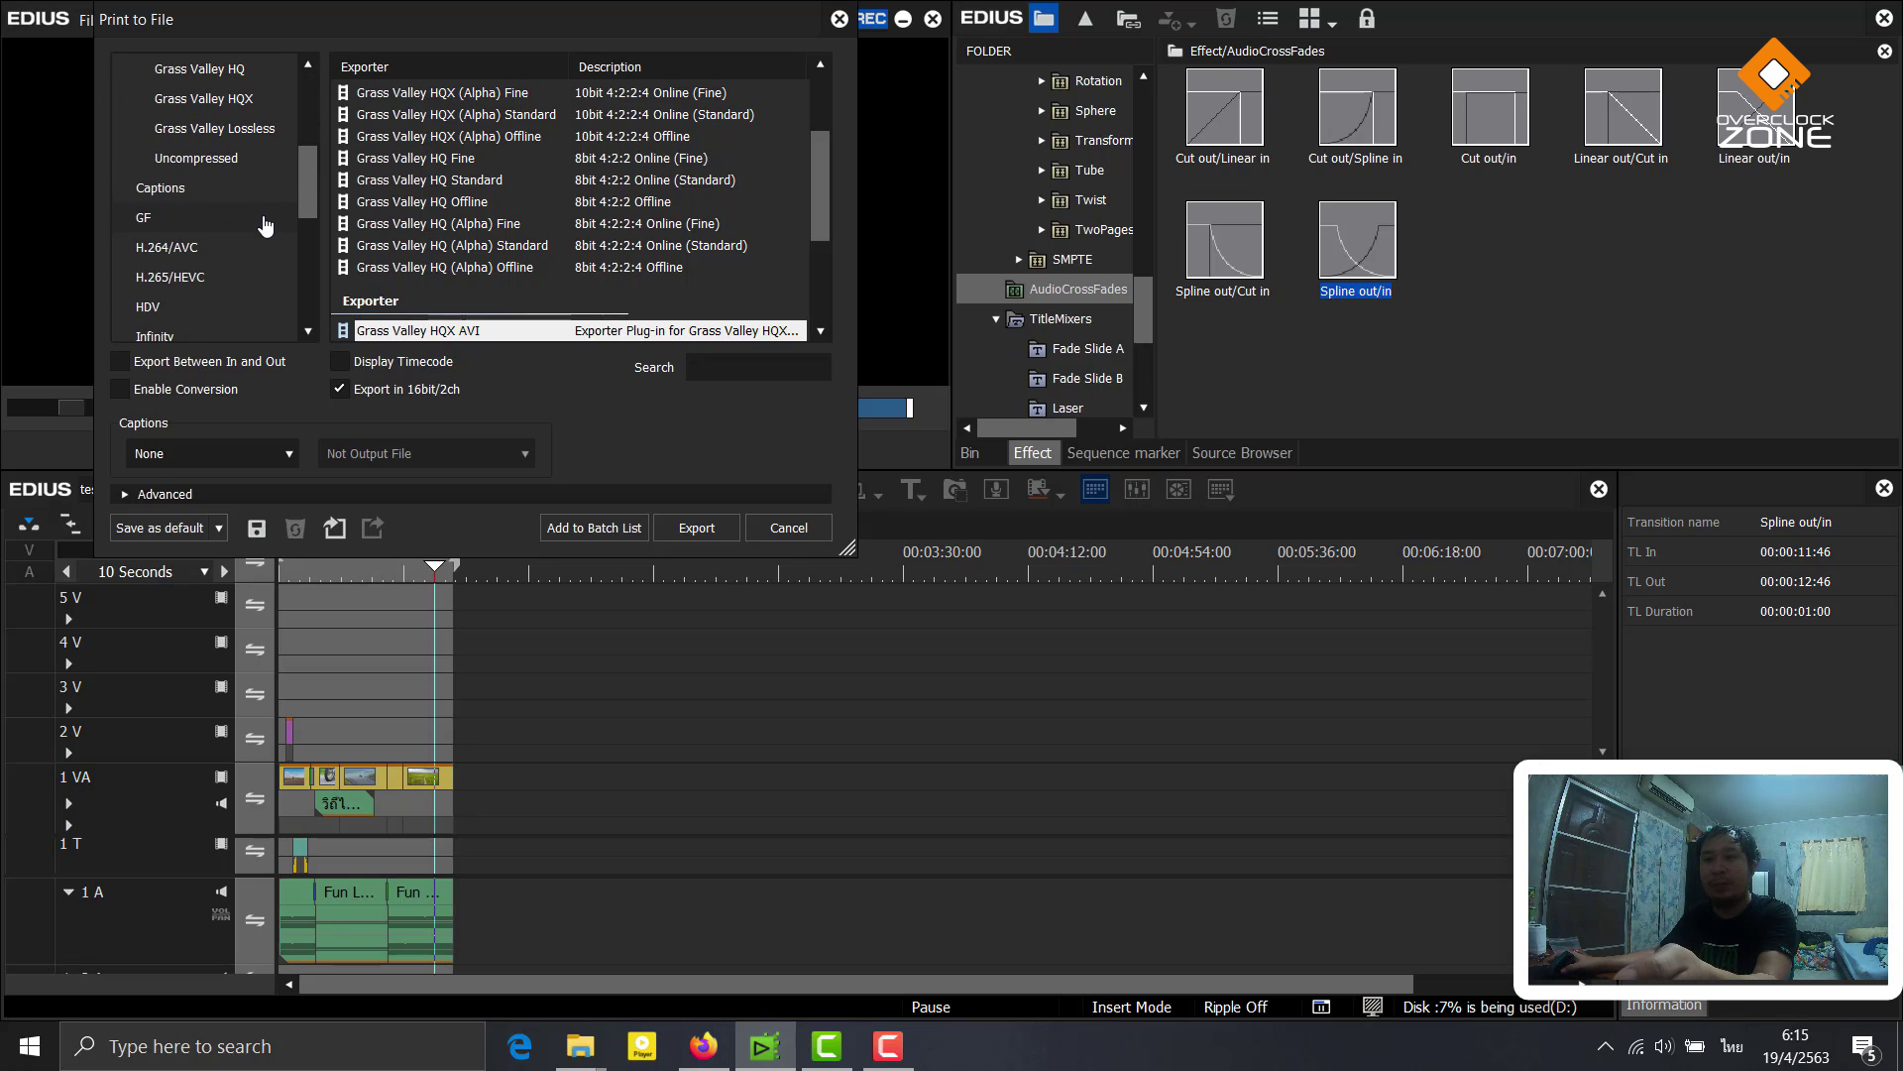
{"action": "scroll", "coordinate": [248, 243], "scroll_direction": "down", "scroll_amount": 4}
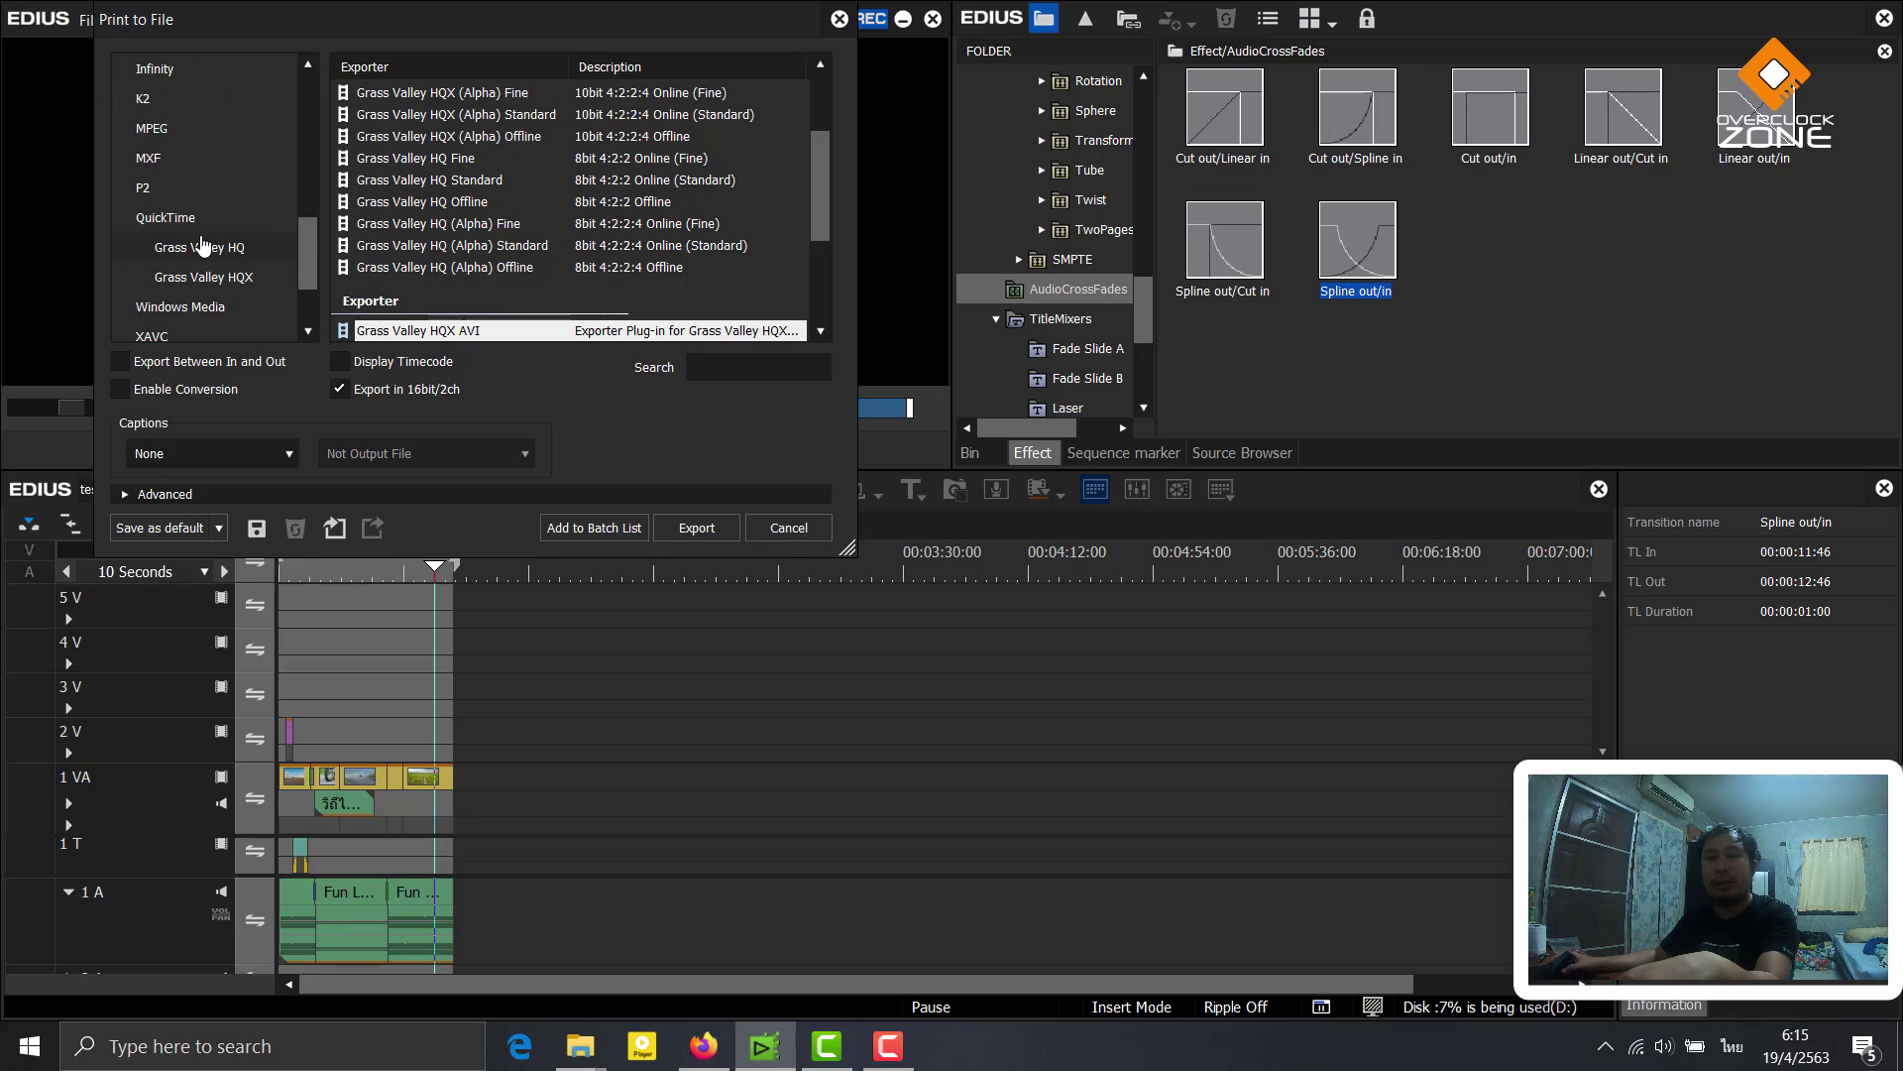
{"action": "scroll", "coordinate": [199, 283], "scroll_direction": "up", "scroll_amount": 2}
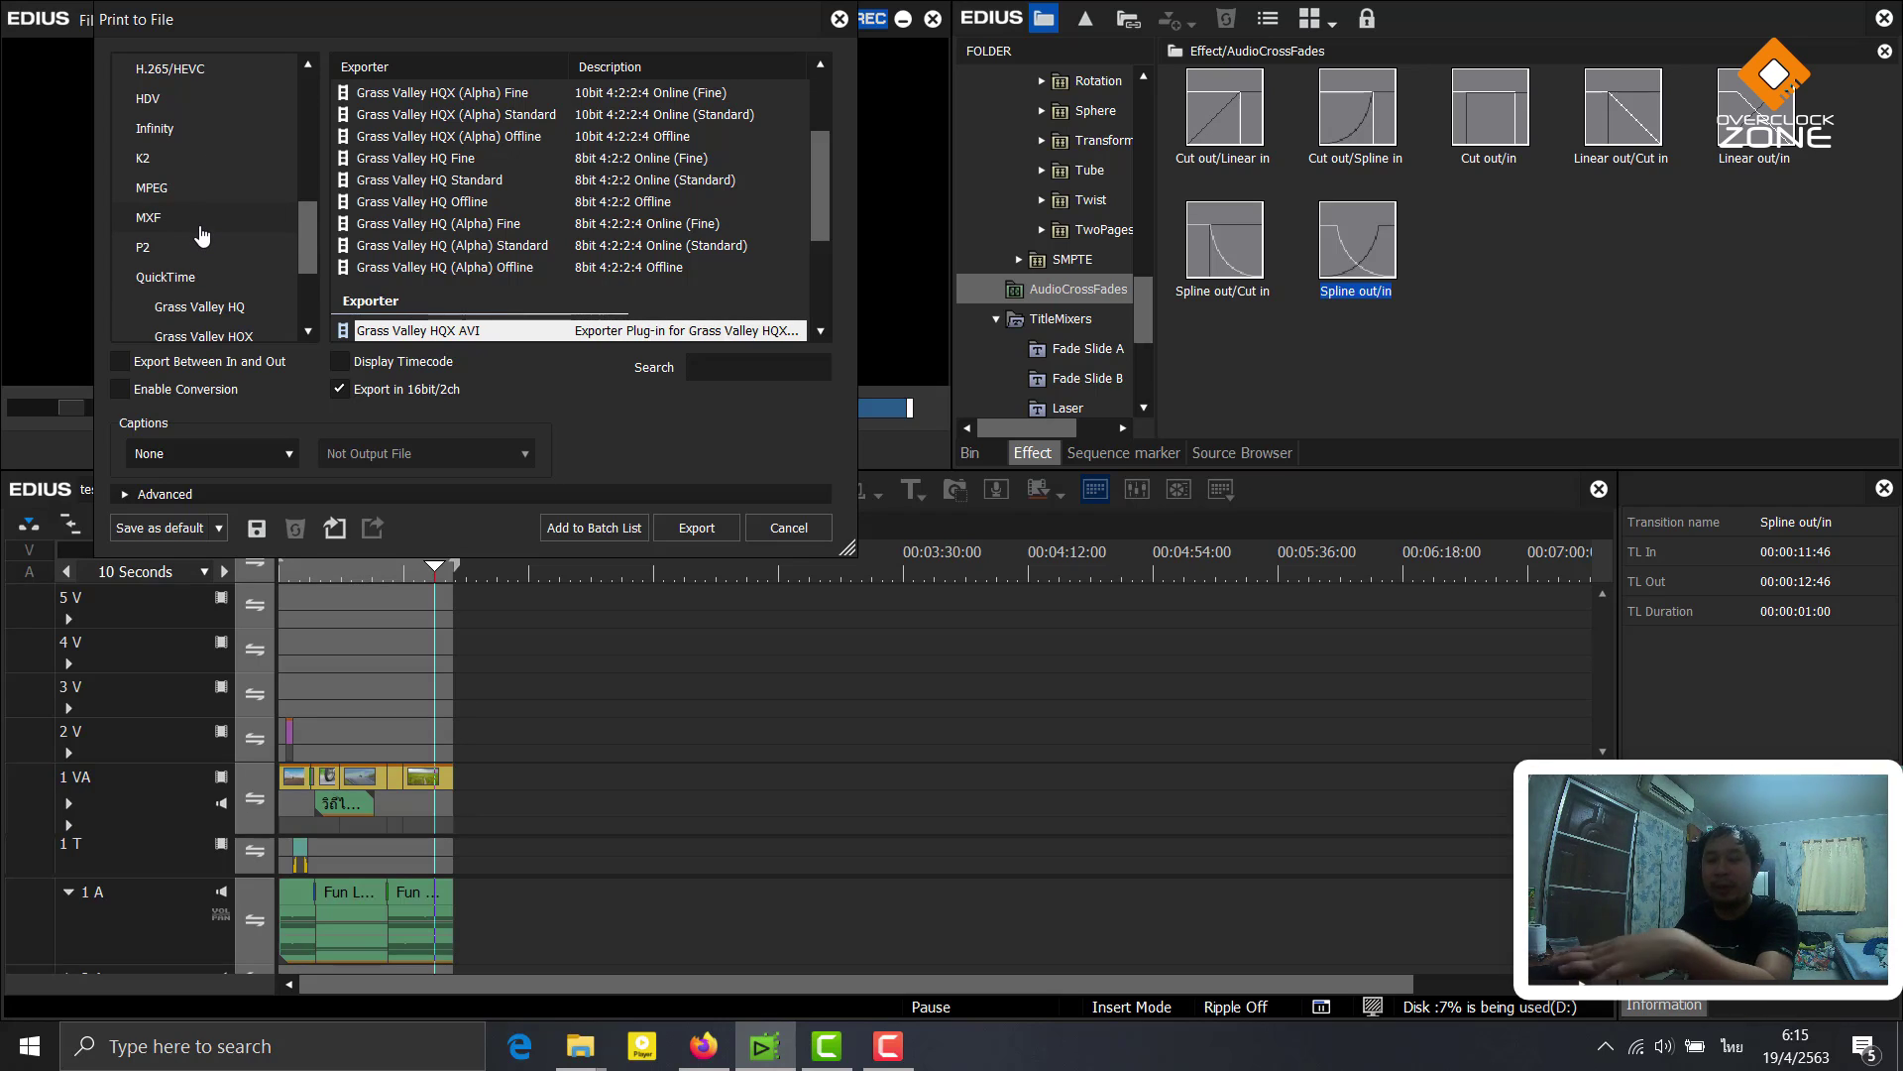
{"action": "scroll", "coordinate": [201, 233], "scroll_direction": "up", "scroll_amount": 1}
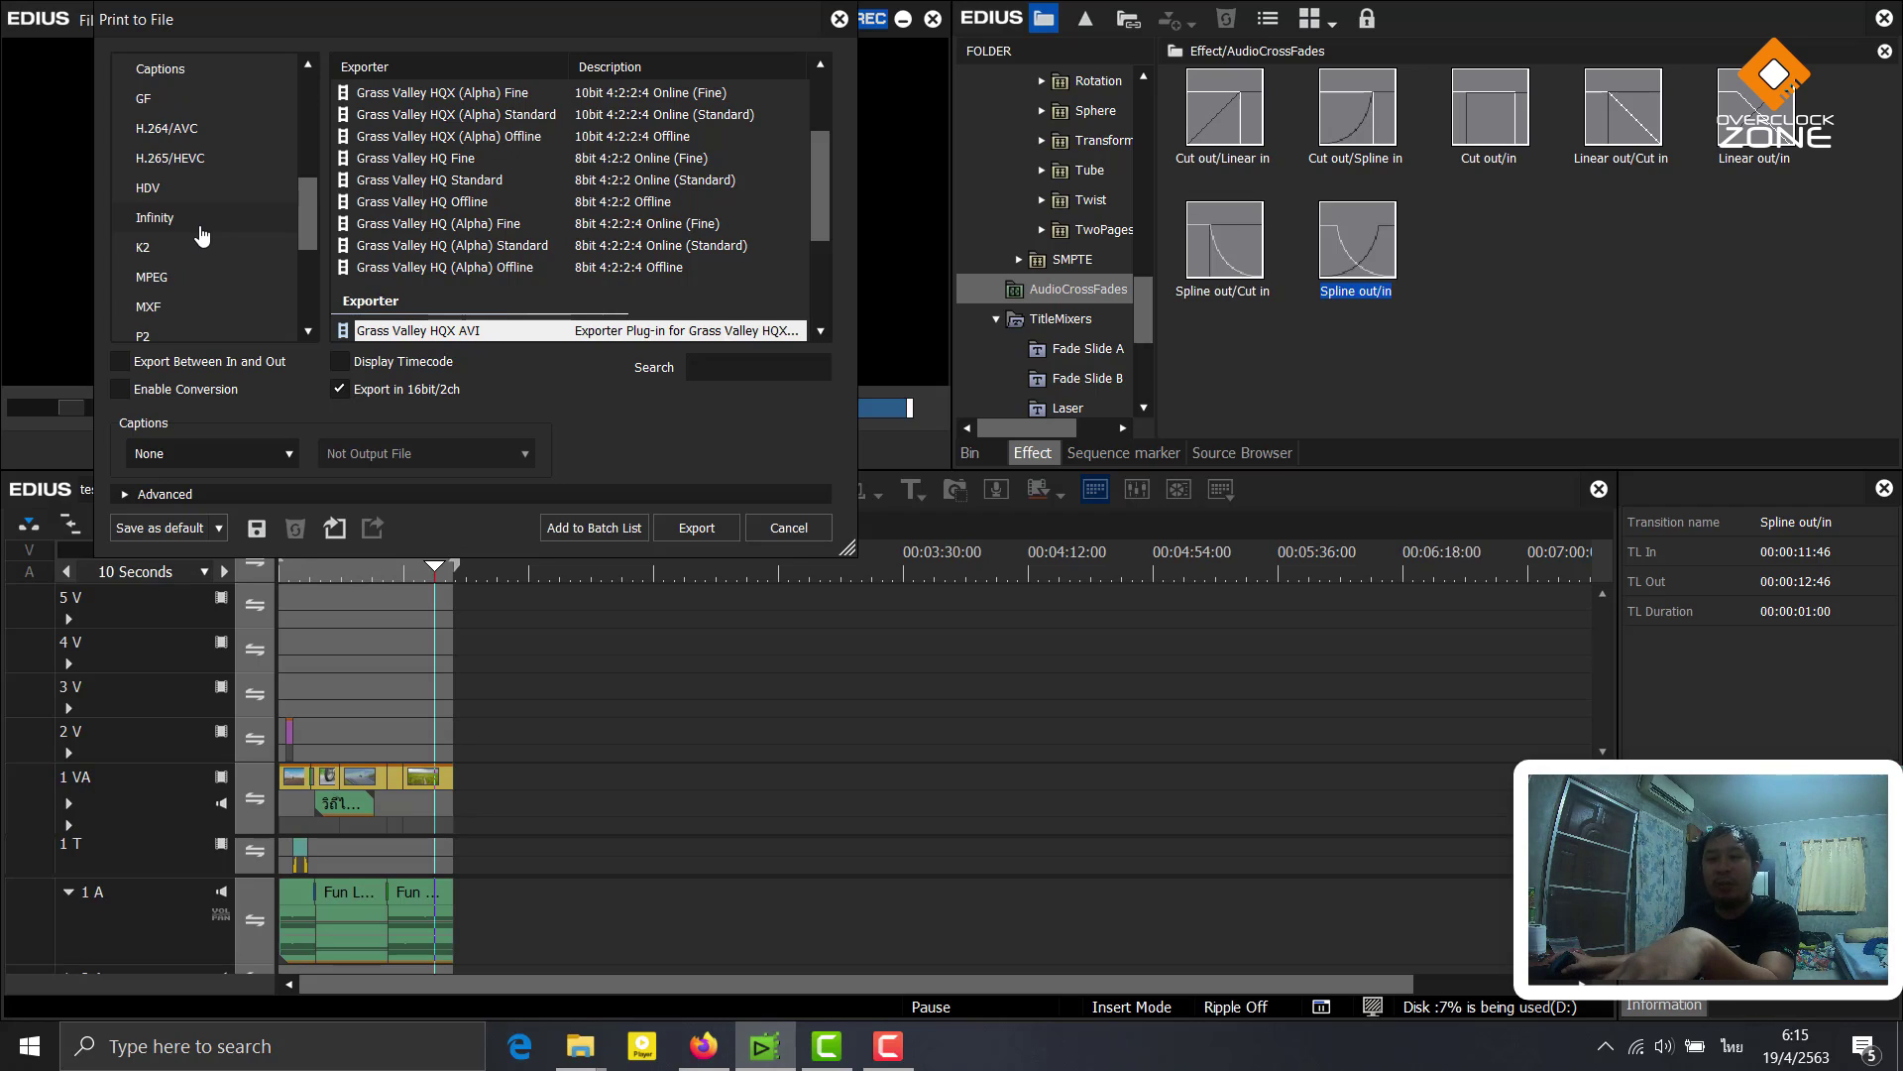
{"action": "left_click", "coordinate": [188, 128]}
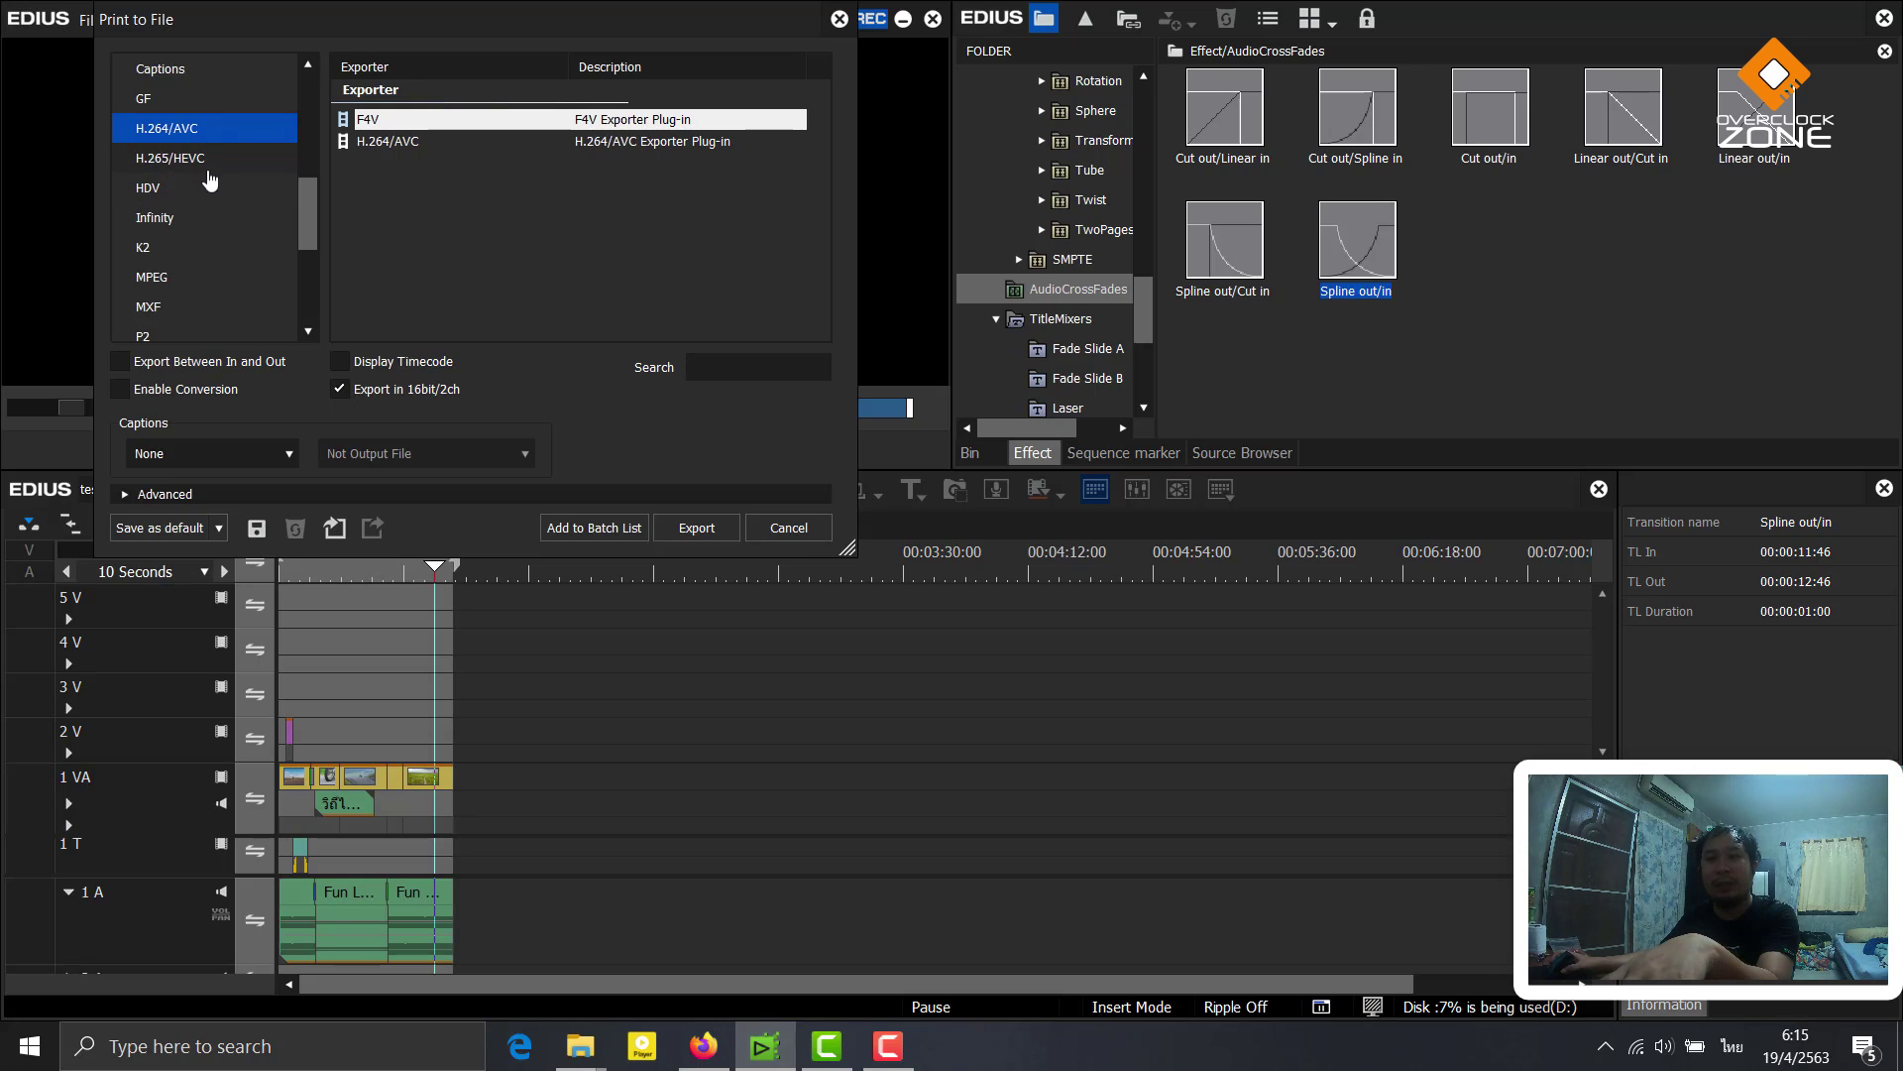
{"action": "left_click", "coordinate": [213, 158]}
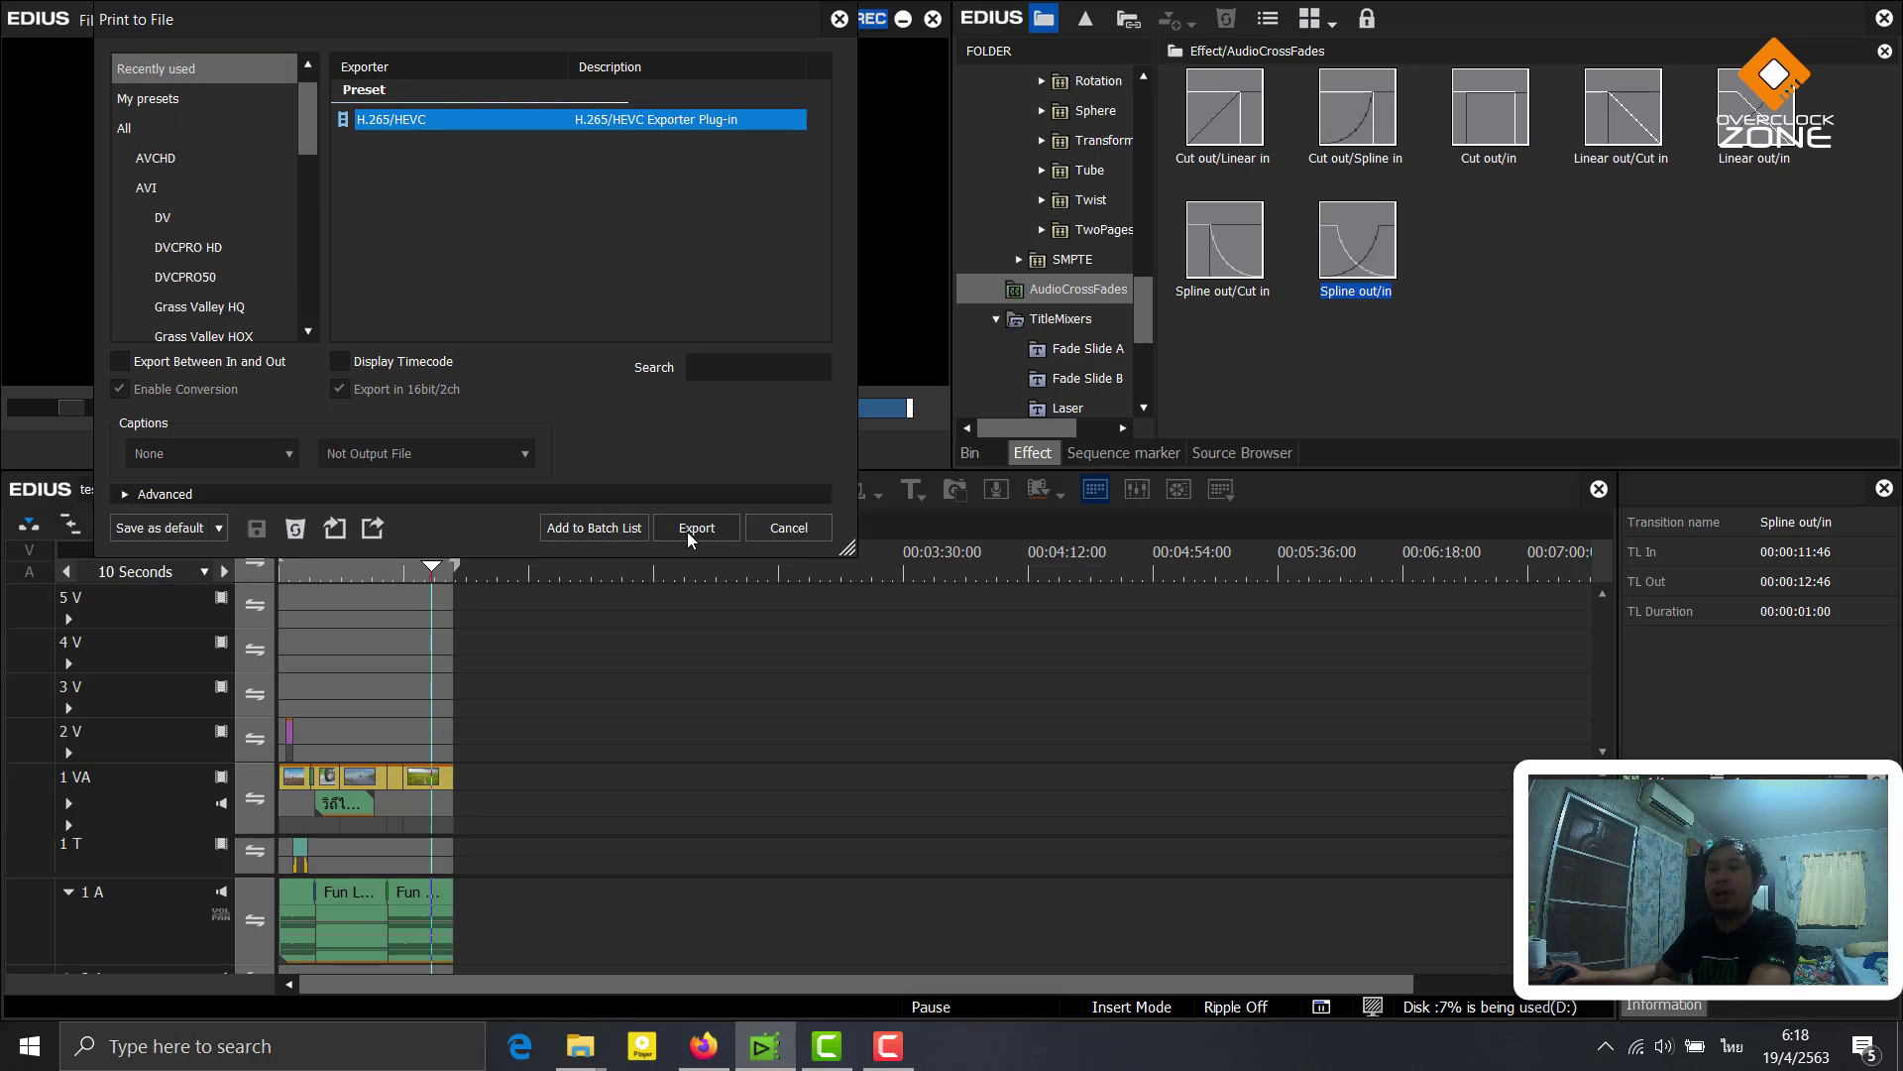
Export with the H.265/HEVC preset to an MPEG-4 file, using VBR at 18000000 bps average, 19000000 bps maximum and SuperFine quality
{"action": "left_click", "coordinate": [694, 527]}
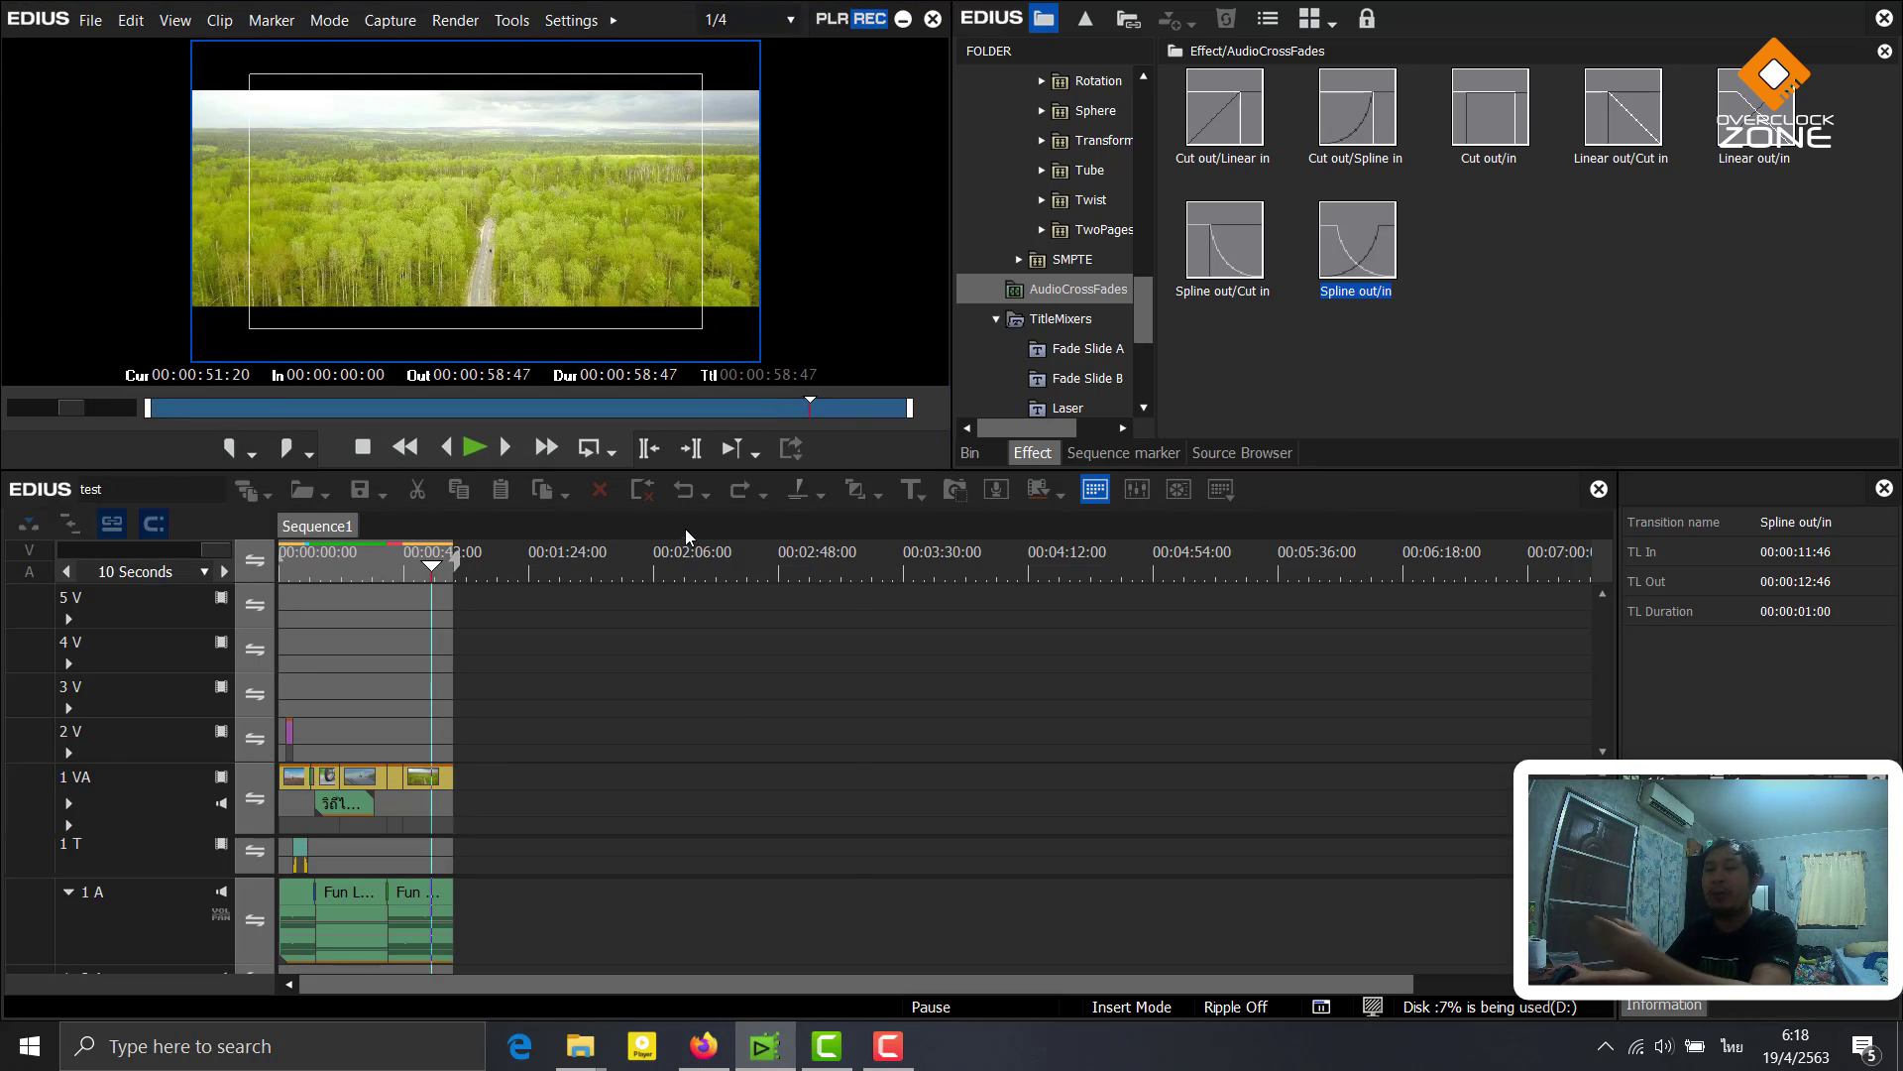
{"action": "left_click", "coordinate": [437, 550]}
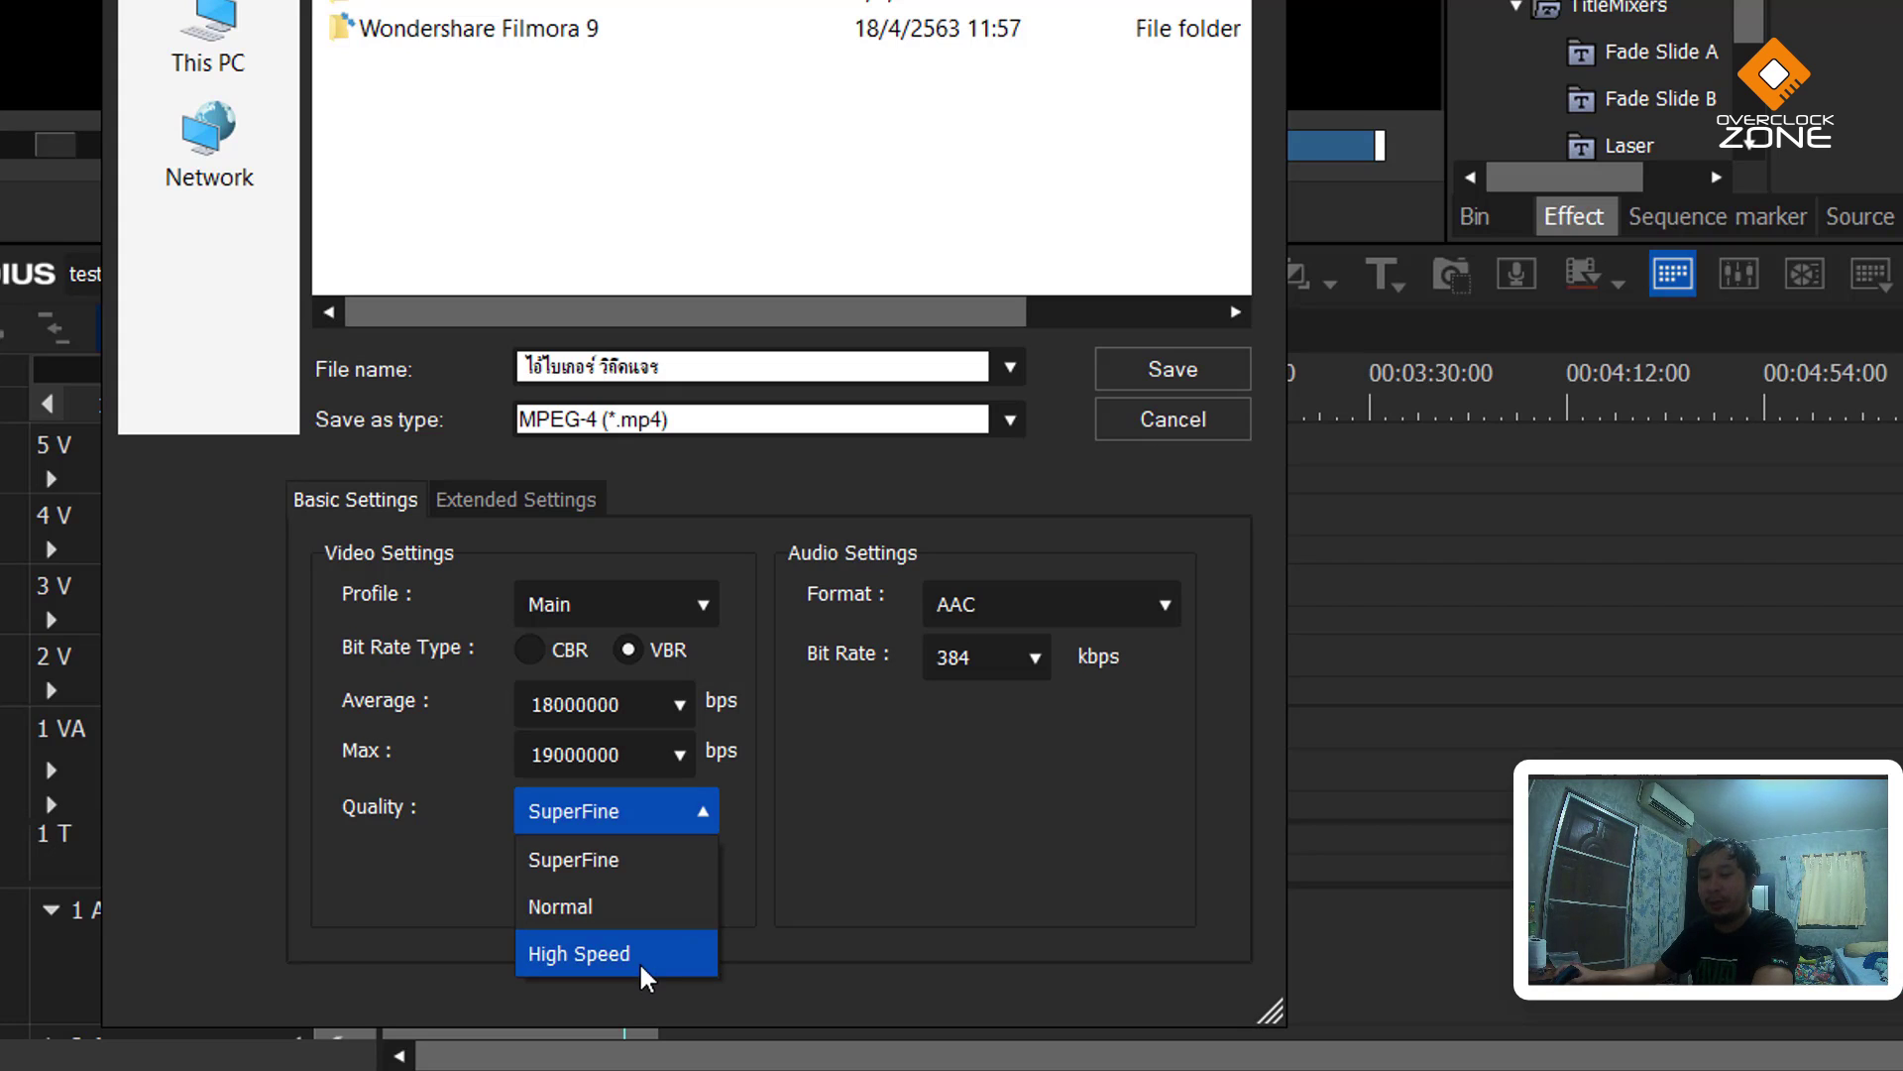
{"action": "left_click", "coordinate": [1163, 373]}
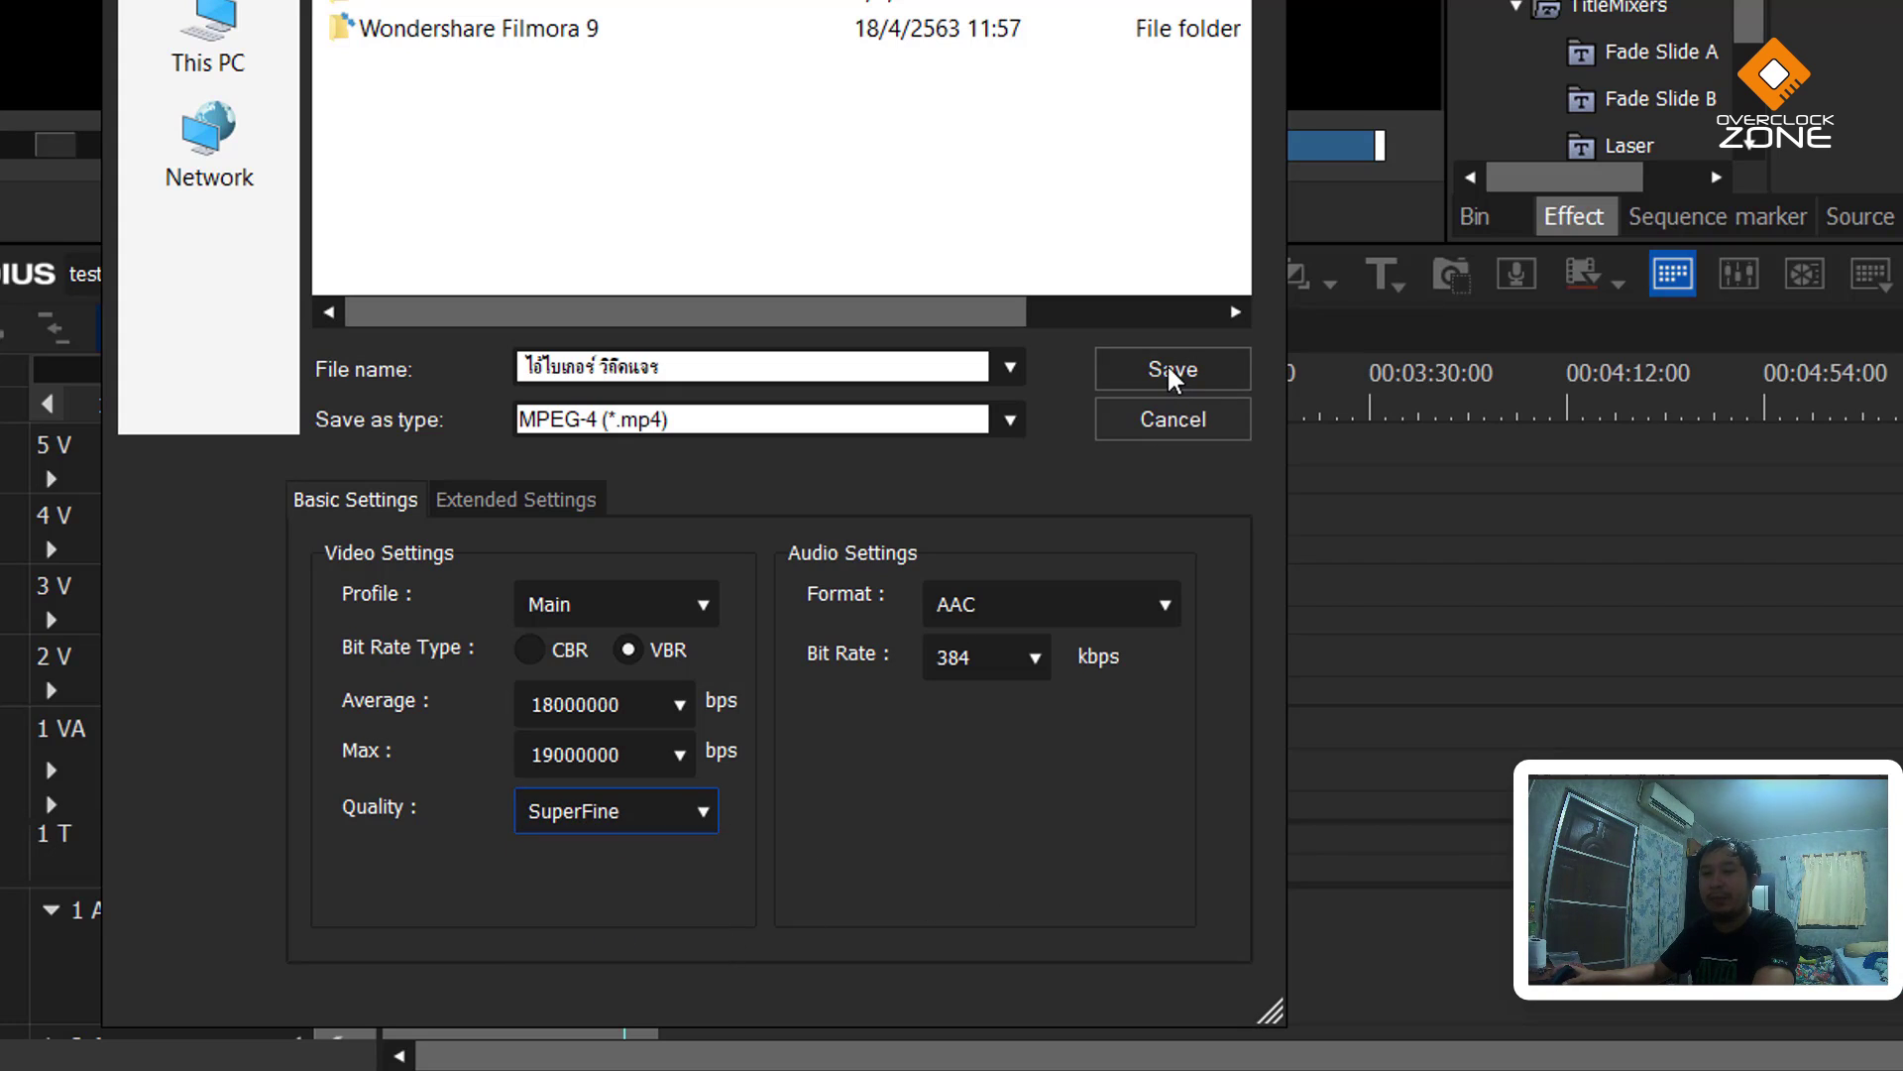
{"action": "left_click", "coordinate": [1167, 367]}
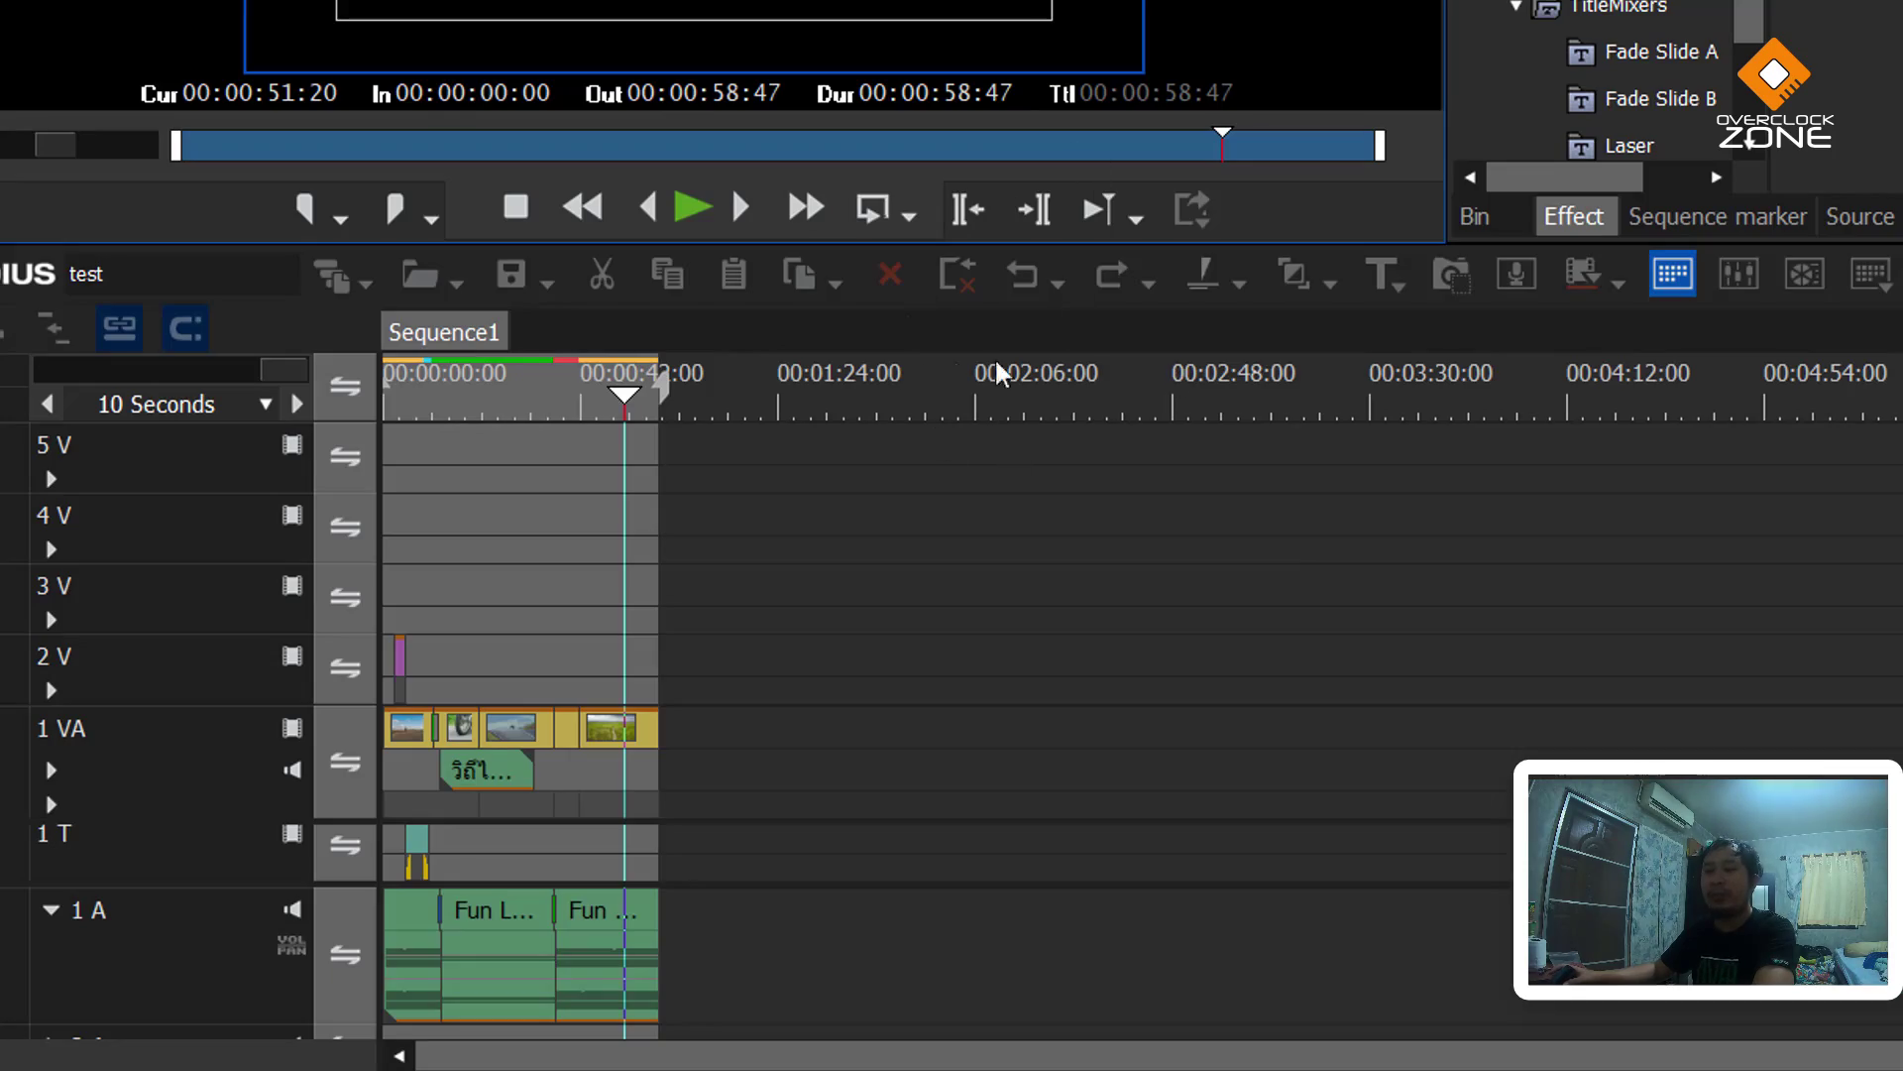